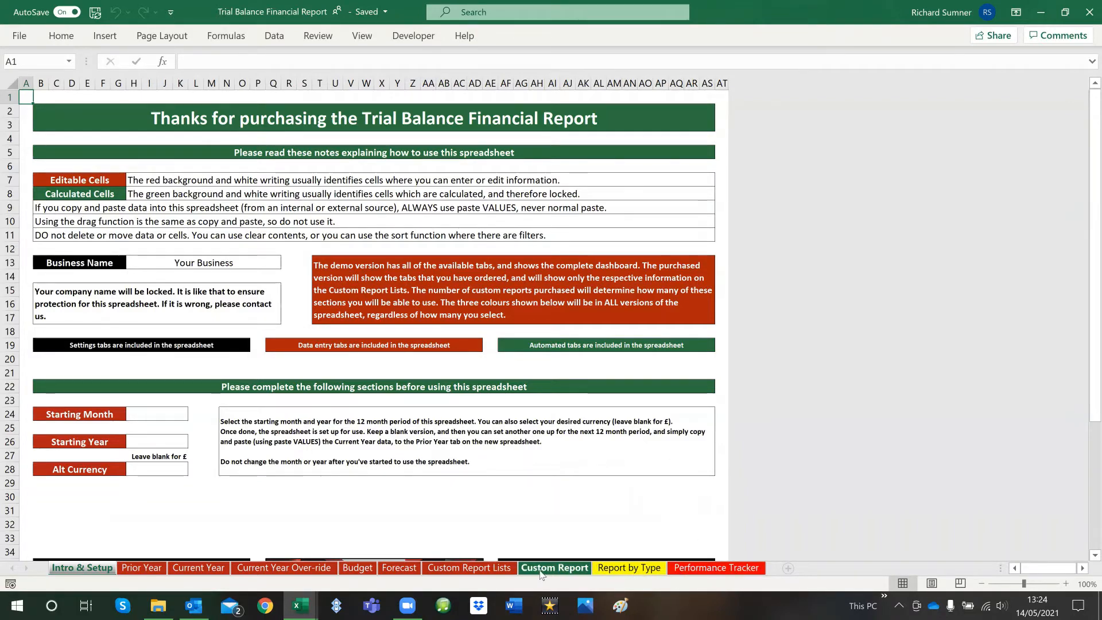
Open the Custom Report Lists sheet and look over the account selection headings for Custom Reports 1 to 5
left_click(481, 568)
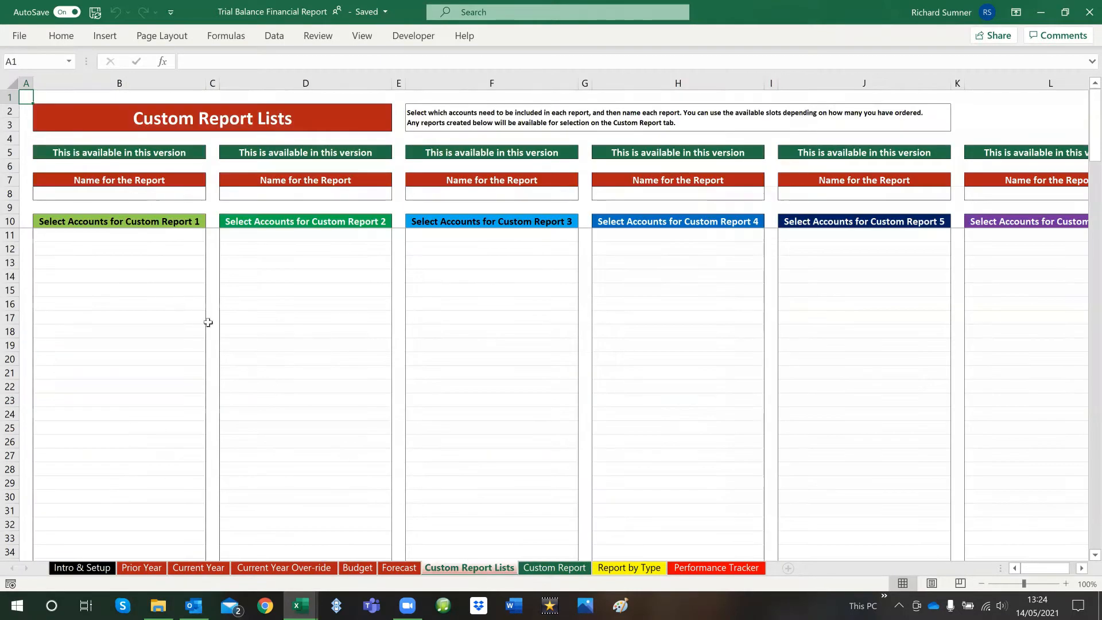
left_click(127, 224)
left_click(239, 225)
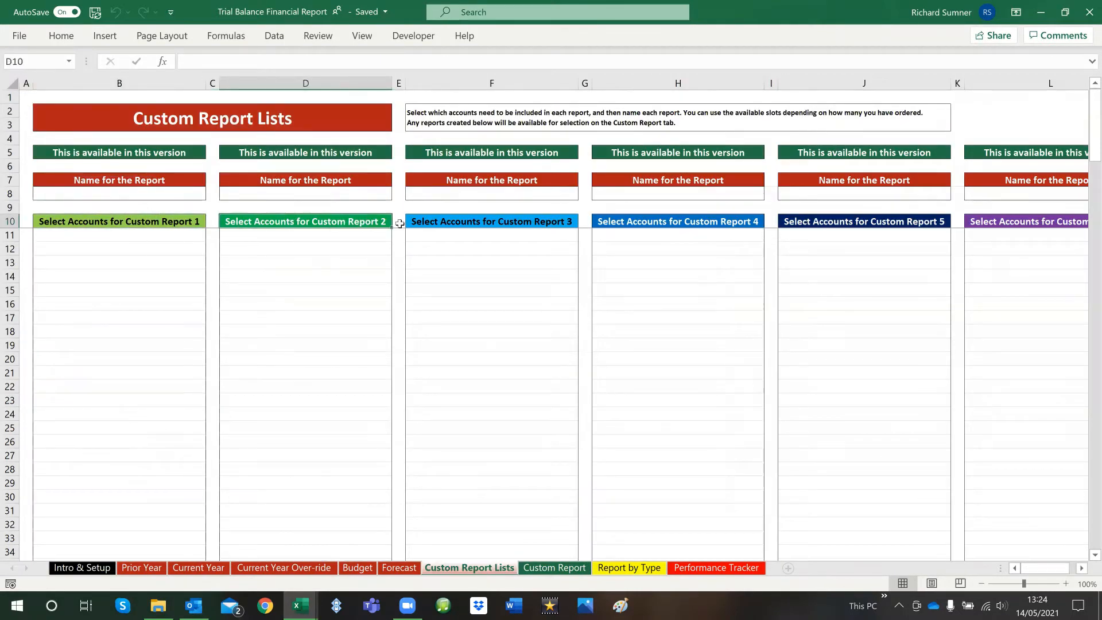
left_click(504, 223)
left_click(595, 222)
left_click(818, 222)
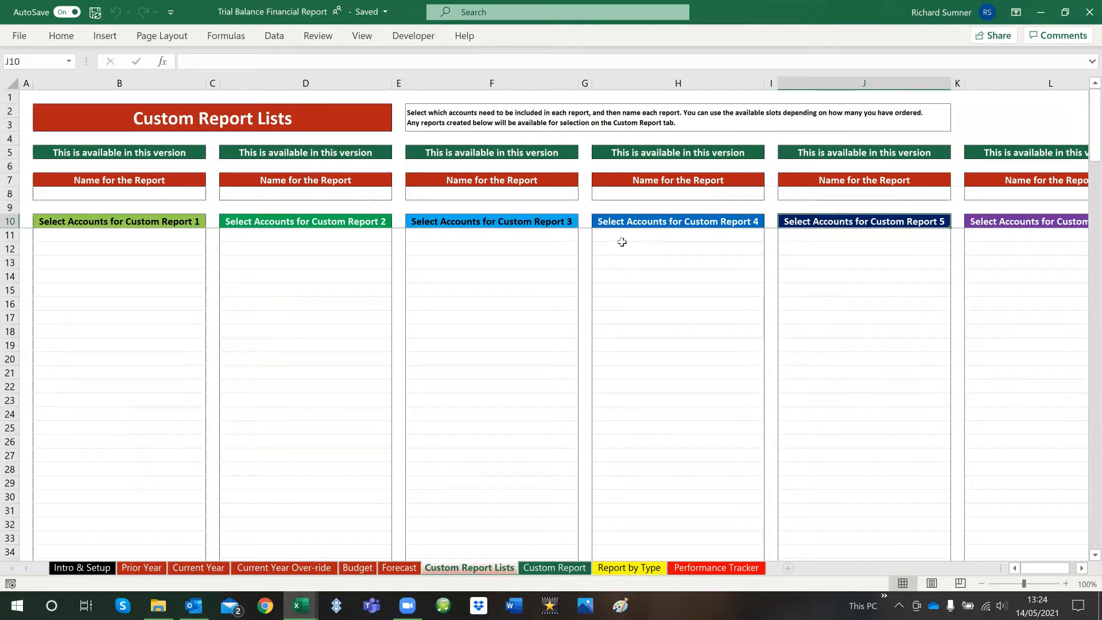
left_click(22, 101)
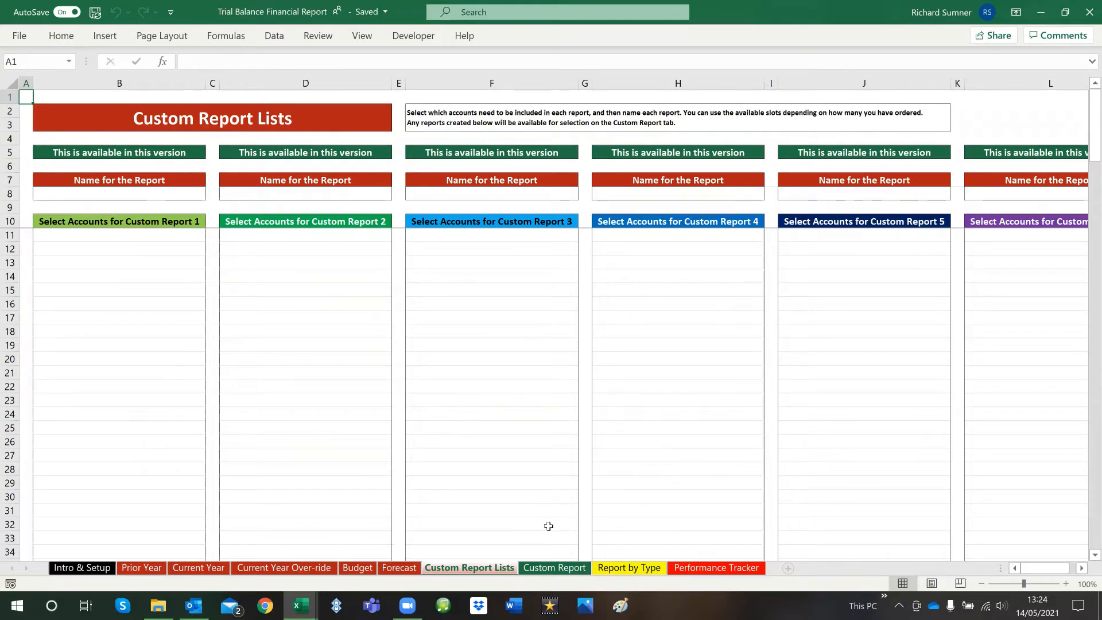
Return to the Intro & Setup sheet and view the available Starting Month choices without picking one
left_click(83, 567)
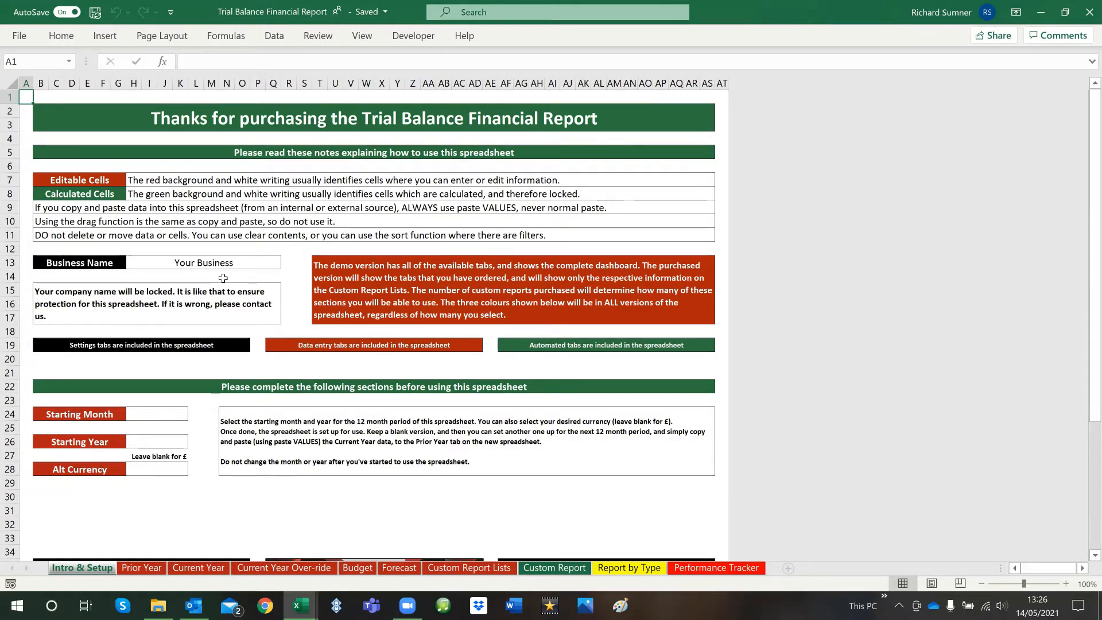
left_click(160, 416)
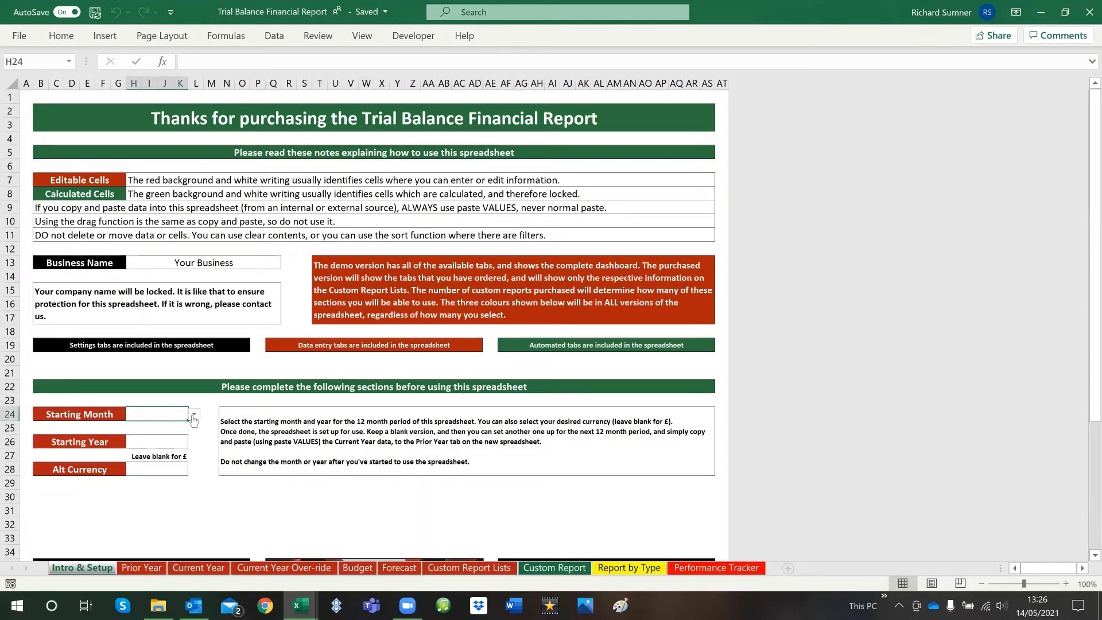
left_click(194, 416)
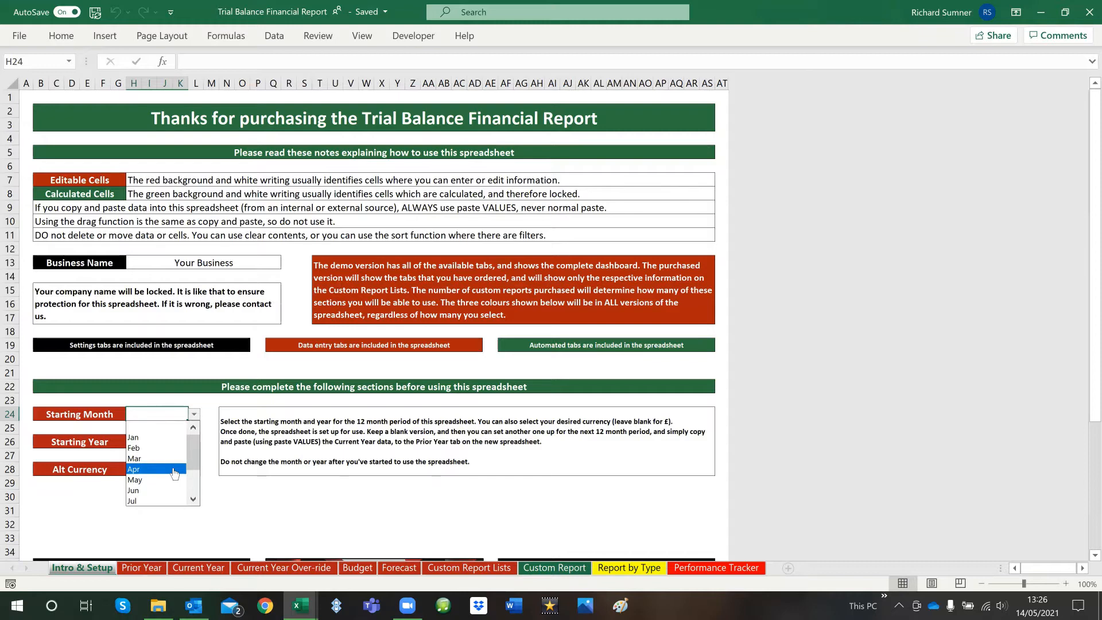
left_click(196, 413)
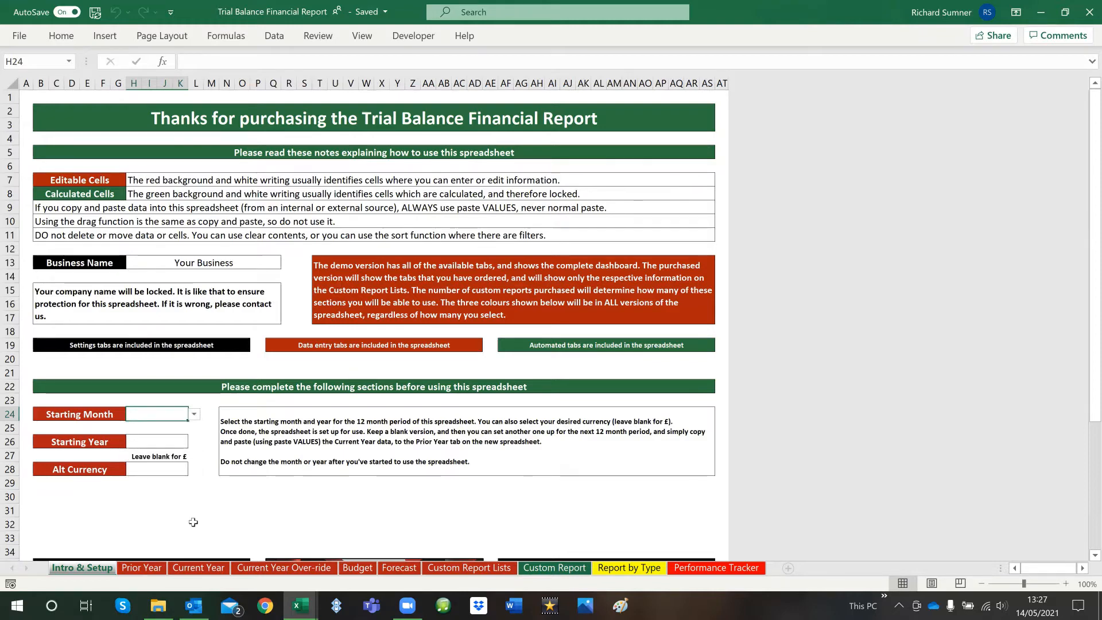
Review the monthly columns in the Demo Company (UK) Trial Balance workbook and return to the Trial Balance Financial Report workbook
mouse_move(300, 606)
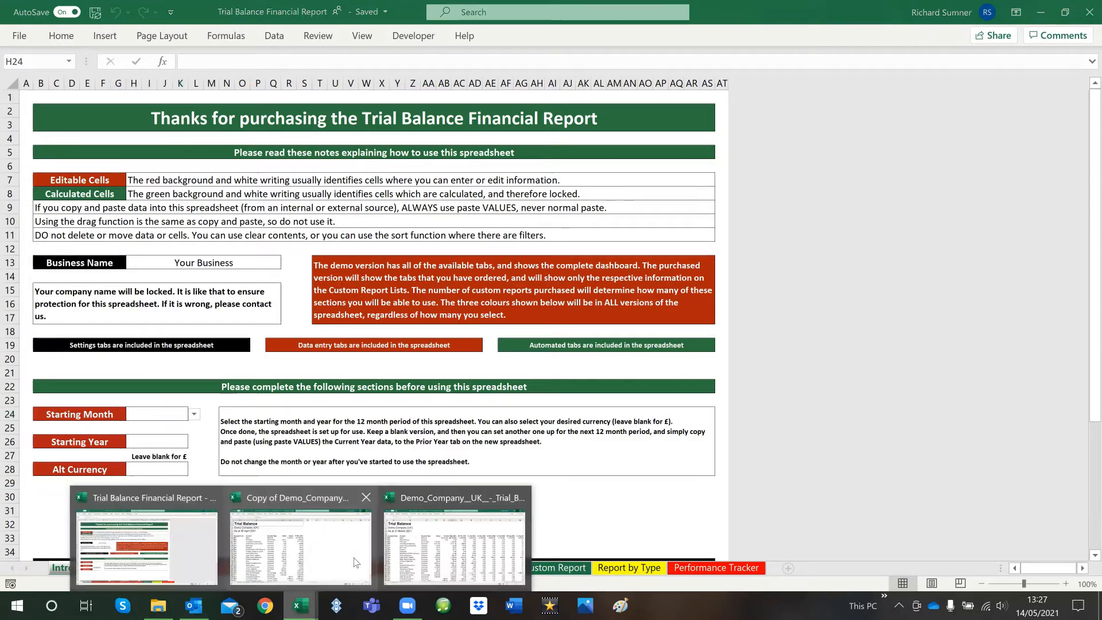
left_click(448, 544)
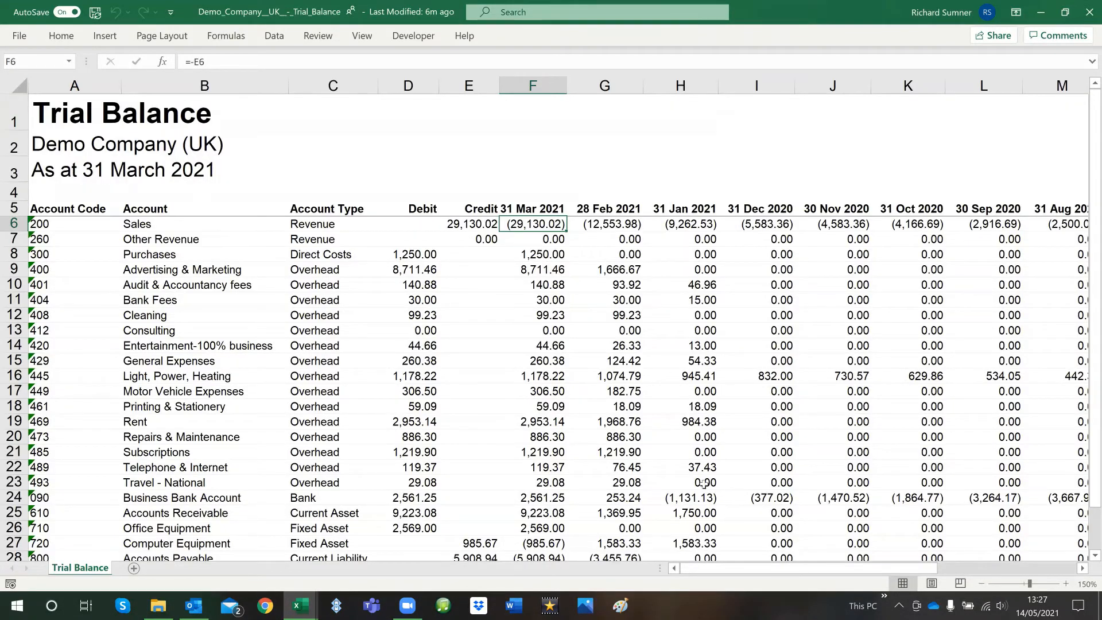
left_click_drag(774, 569, 893, 569)
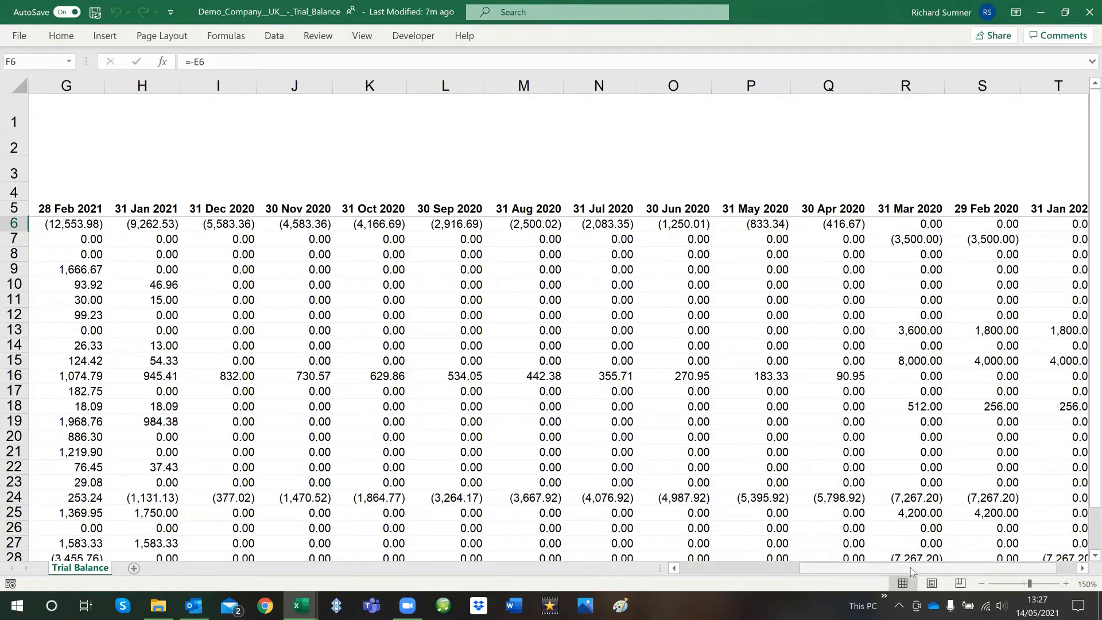
left_click_drag(910, 567, 339, 563)
left_click(300, 605)
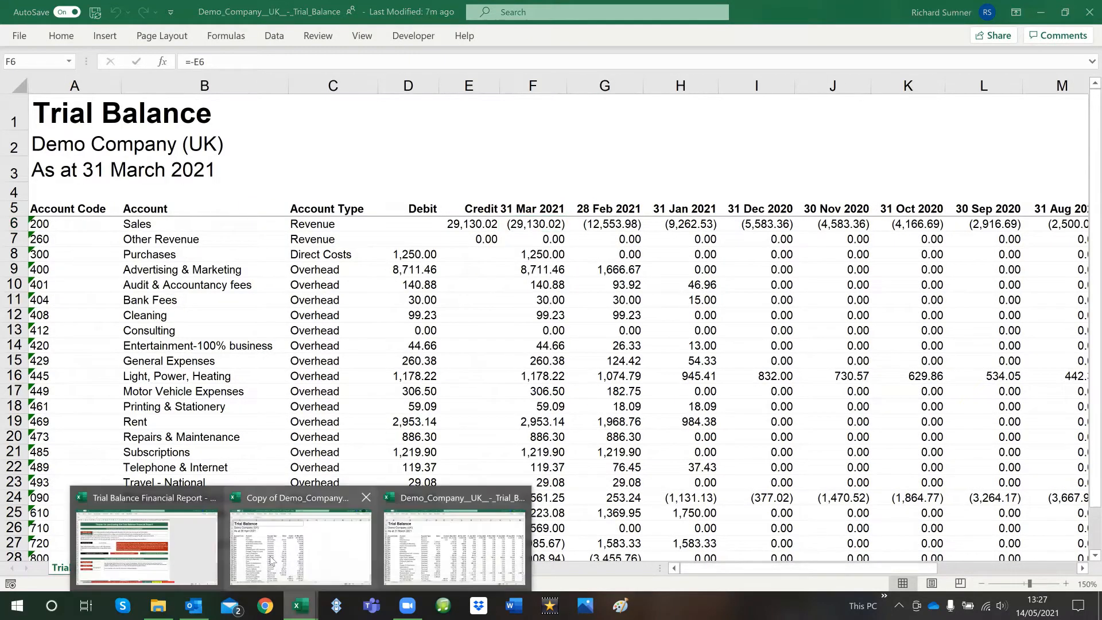
left_click(172, 543)
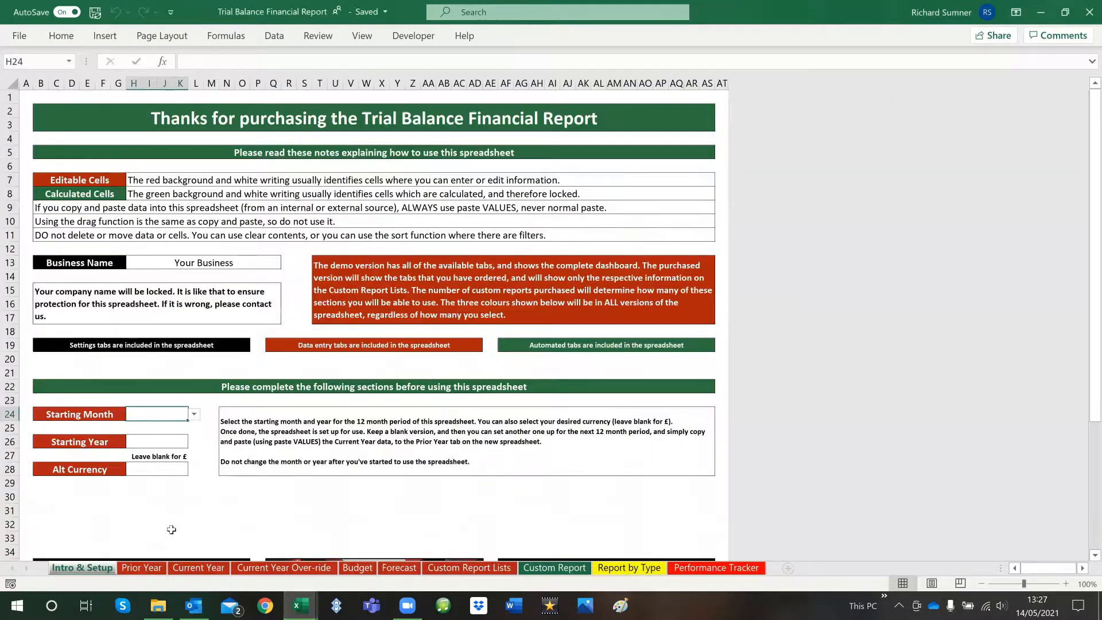
Set the Starting Month to Apr and the Starting Year to 2021
left_click(193, 414)
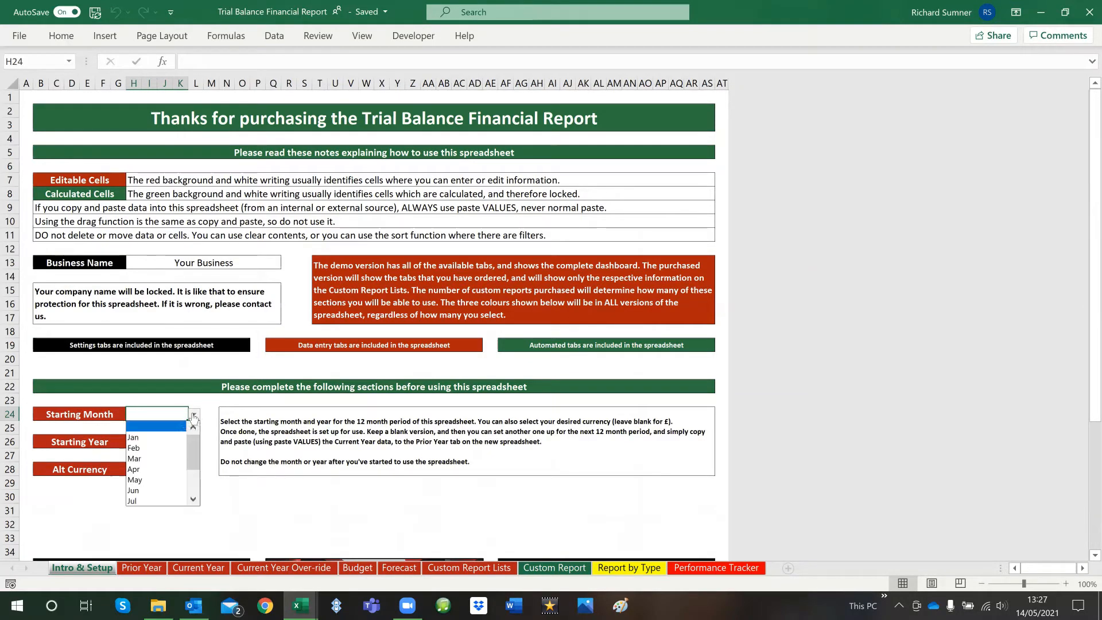
left_click(171, 469)
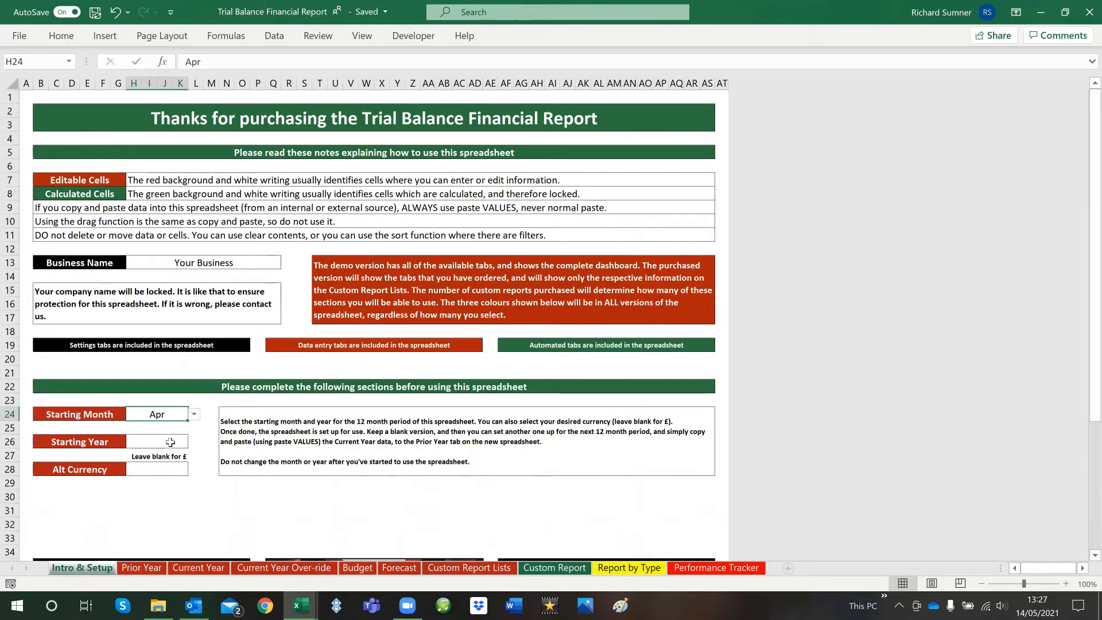
left_click(171, 442)
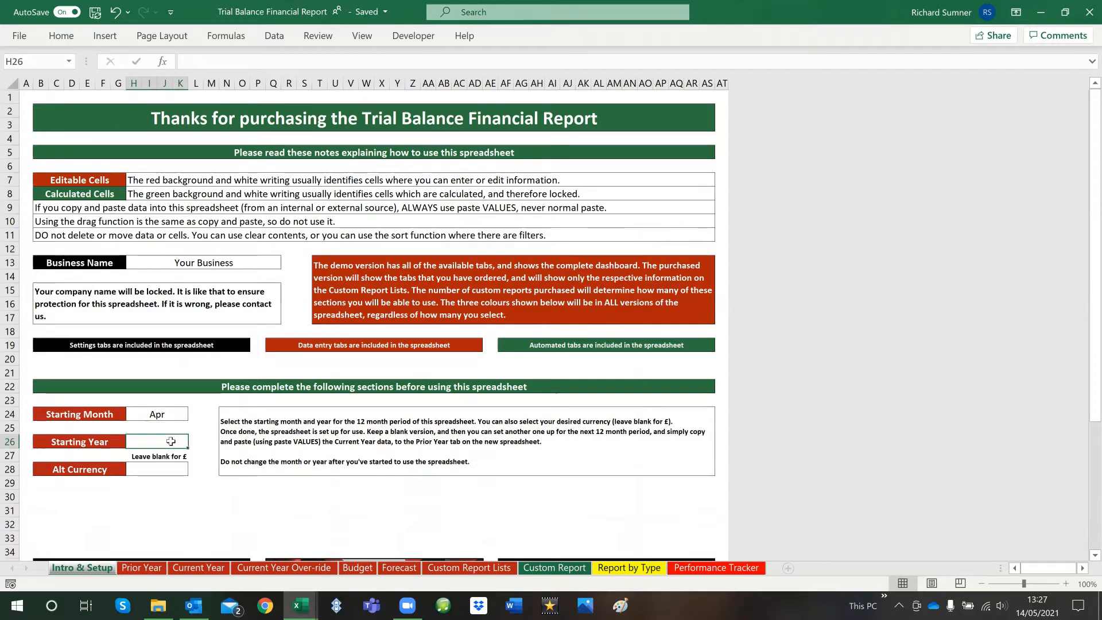
type("2021")
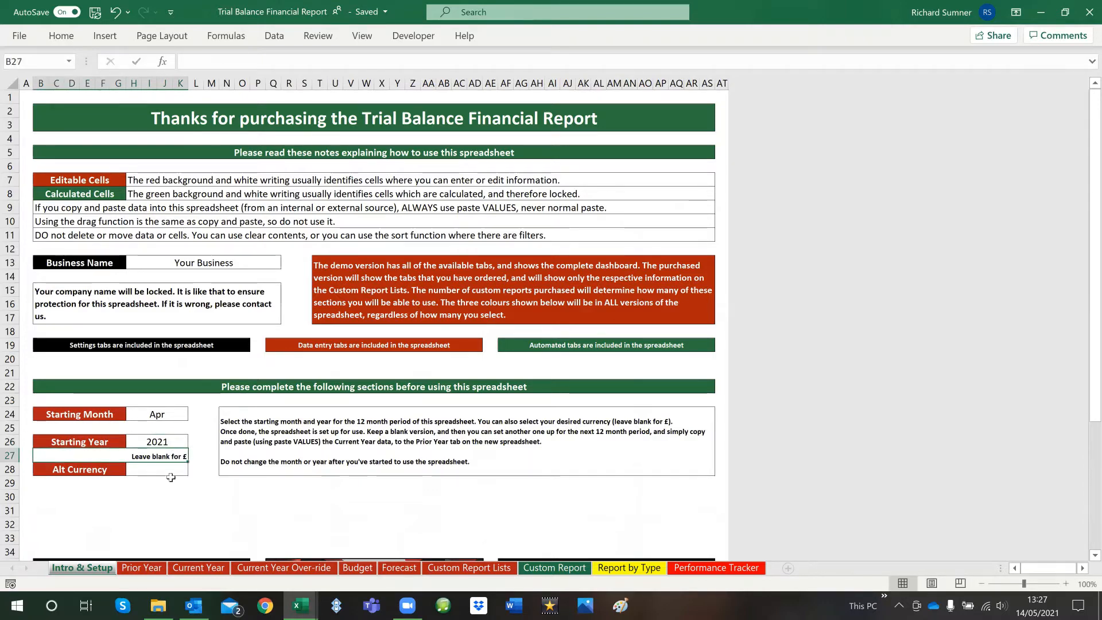
View the Alt Currency options, leave the field blank, and return to cell A1
left_click(172, 472)
left_click(195, 469)
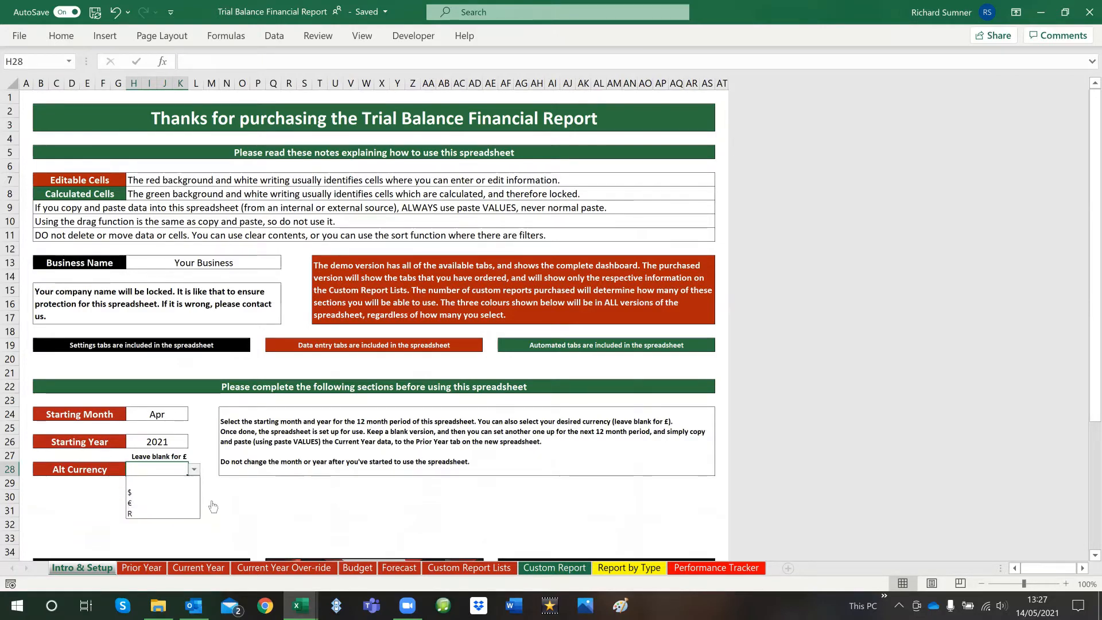
left_click(210, 454)
left_click(194, 488)
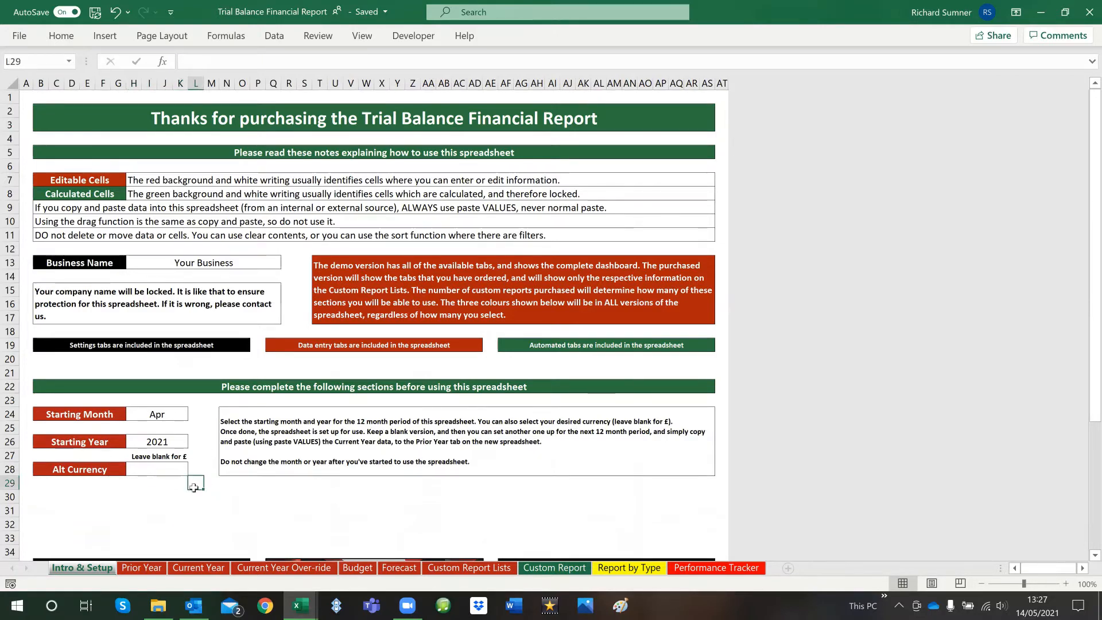
key("ctrl+Home")
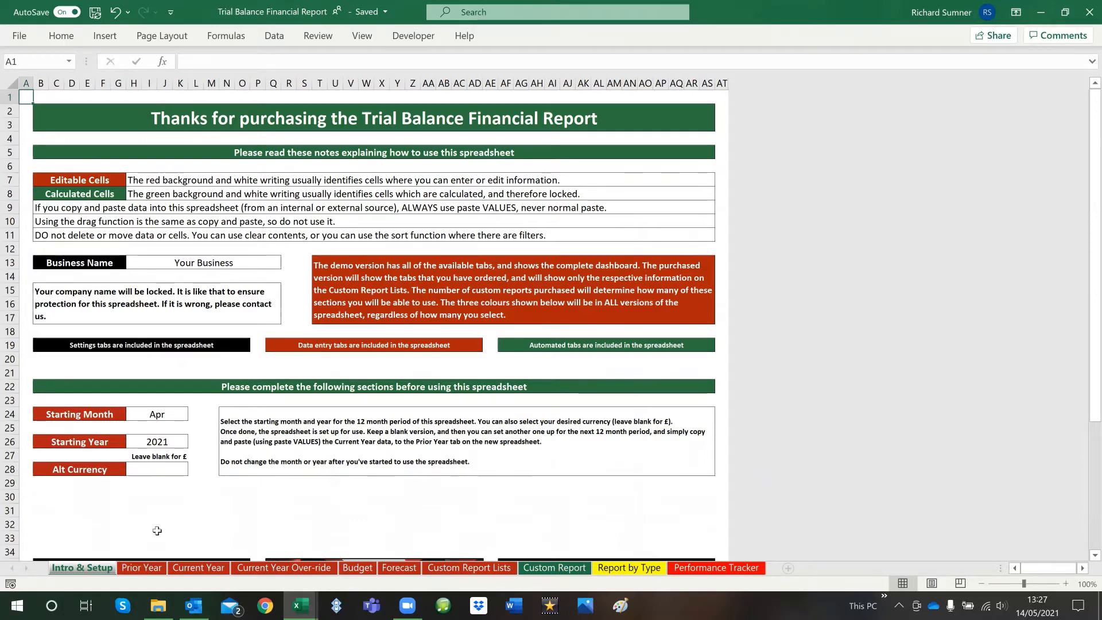
Open the Prior Year sheet and select cell B11, the first entry cell in the Code column
left_click(154, 570)
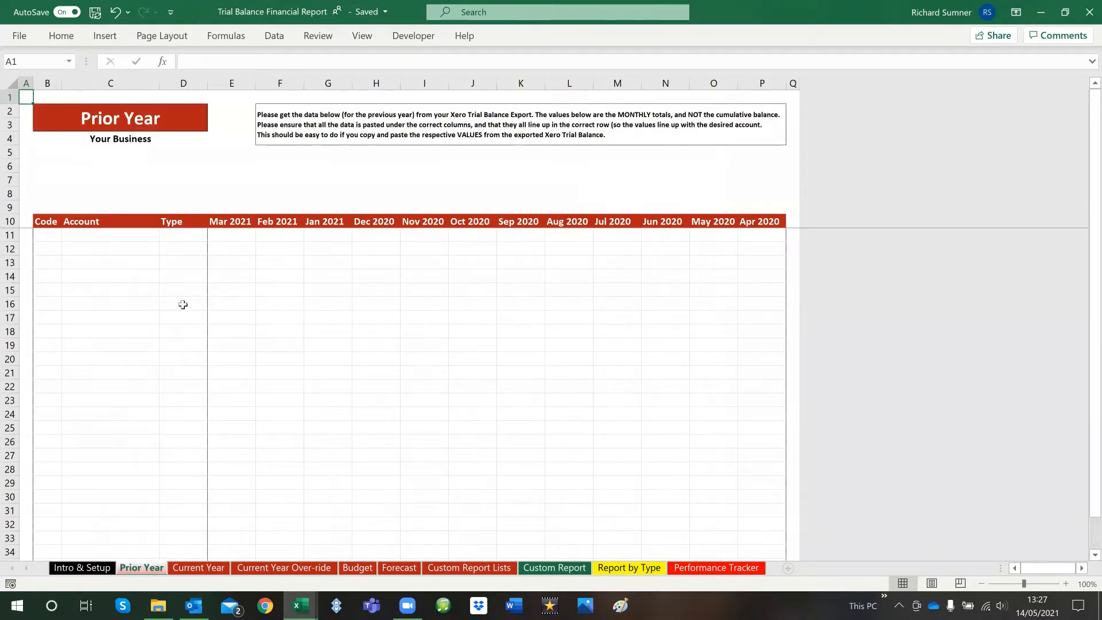
left_click(59, 221)
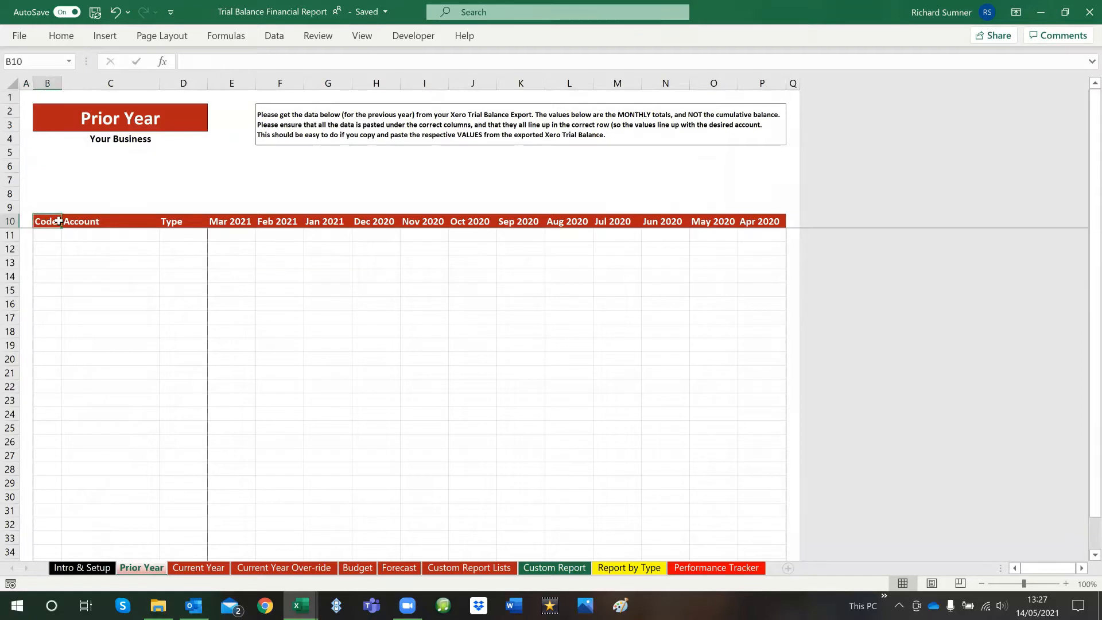
key("Down")
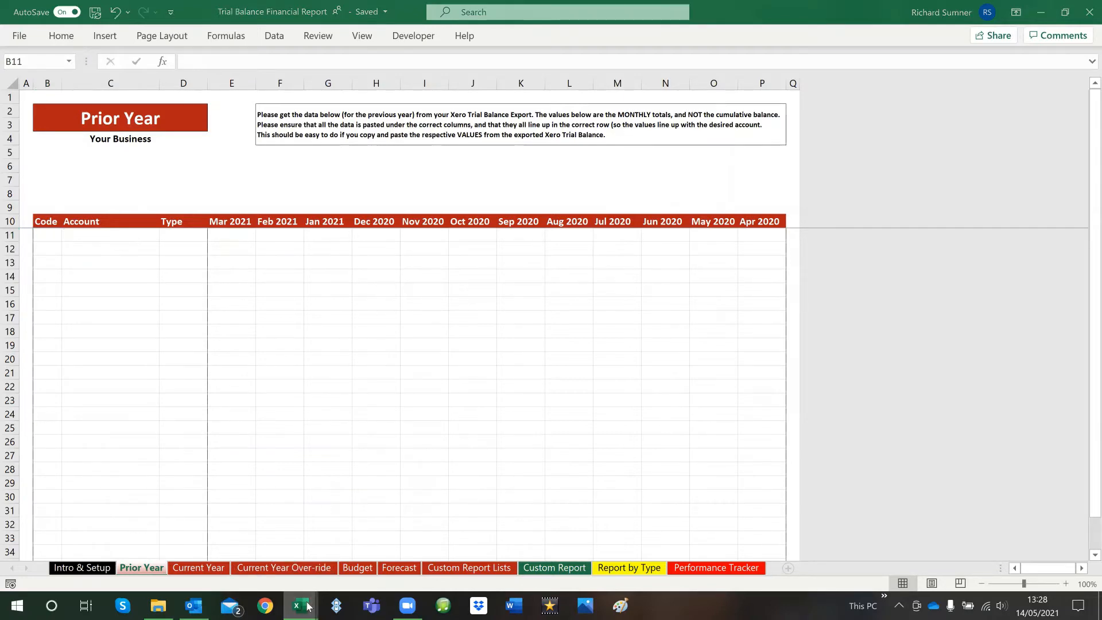
In the Demo Company (UK) Trial Balance workbook, delete columns R to T, which hold the months from 31 Mar 2020 back to January 2020
mouse_move(309, 606)
left_click(450, 537)
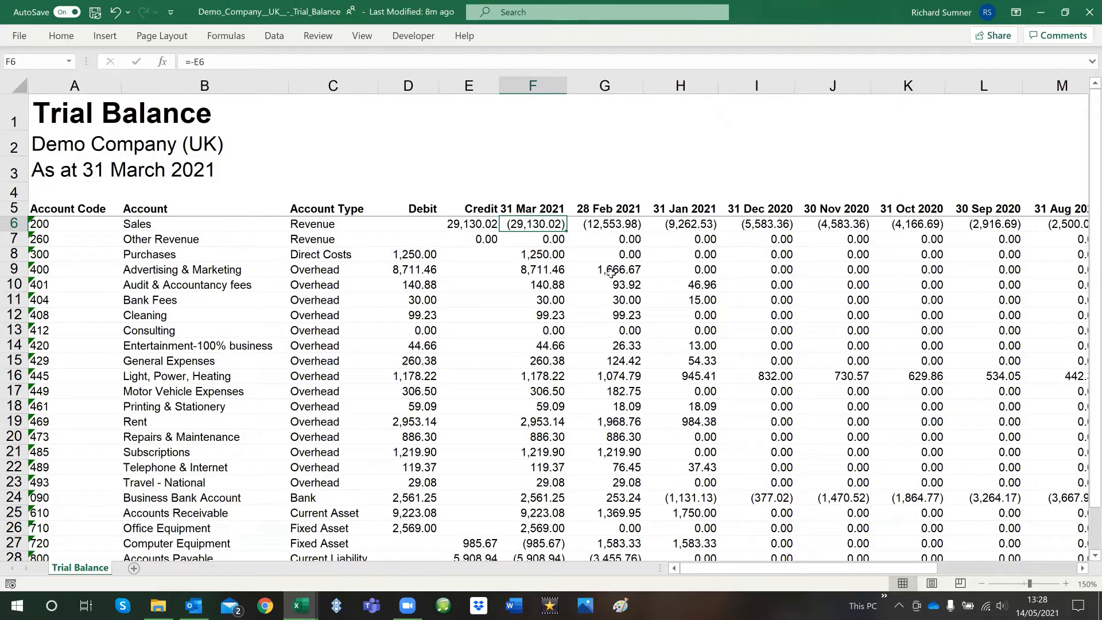
left_click_drag(758, 566, 855, 567)
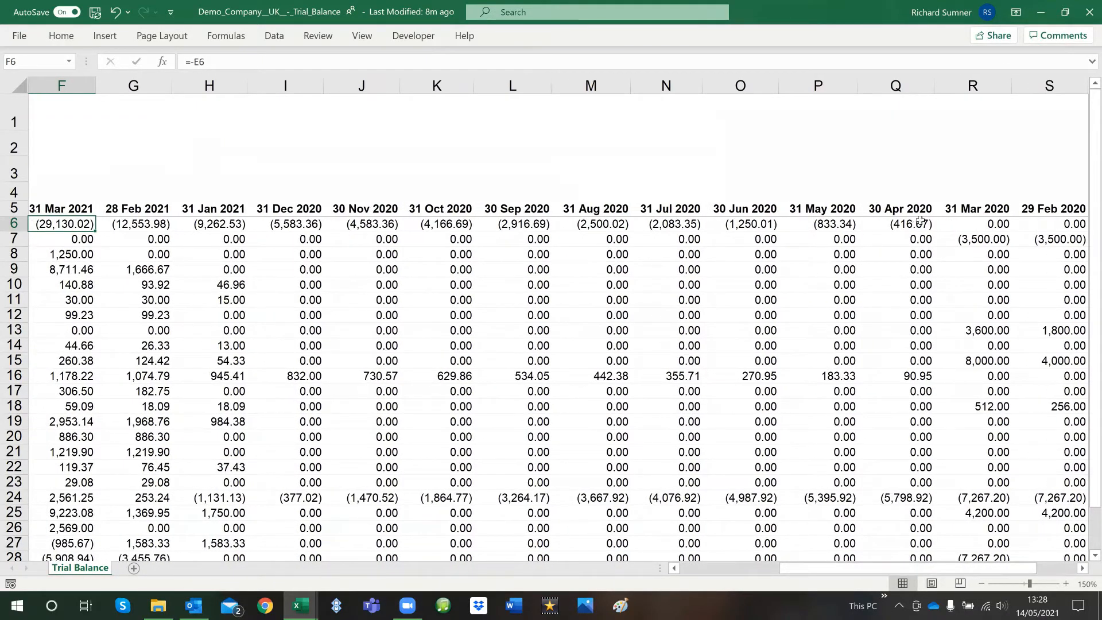
mouse_move(976, 85)
left_mouse_down()
mouse_move(1018, 74)
mouse_move(982, 85)
left_mouse_up()
right_click(982, 85)
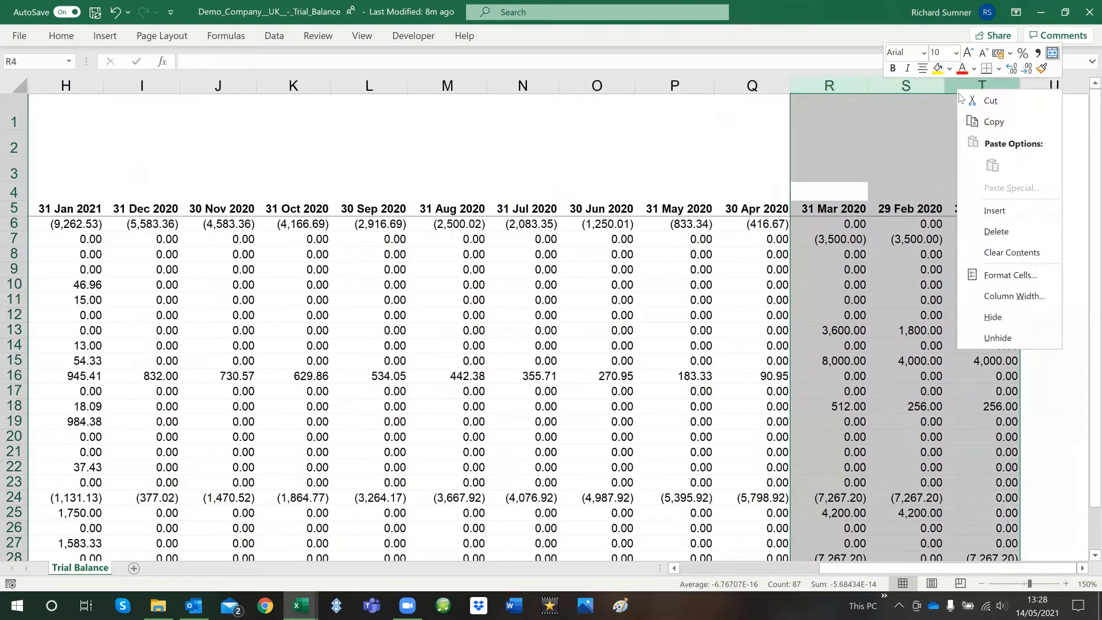
left_click(1005, 239)
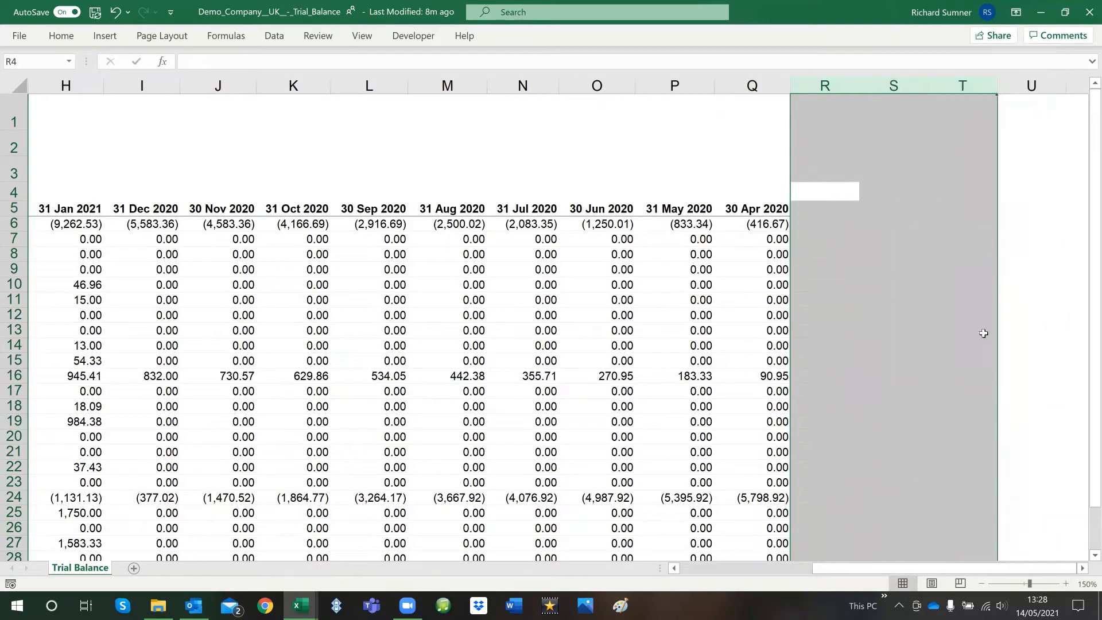
Examine the 31 Mar 2021 column against the Debit and Credit columns and the report date heading
left_click_drag(912, 574, 782, 571)
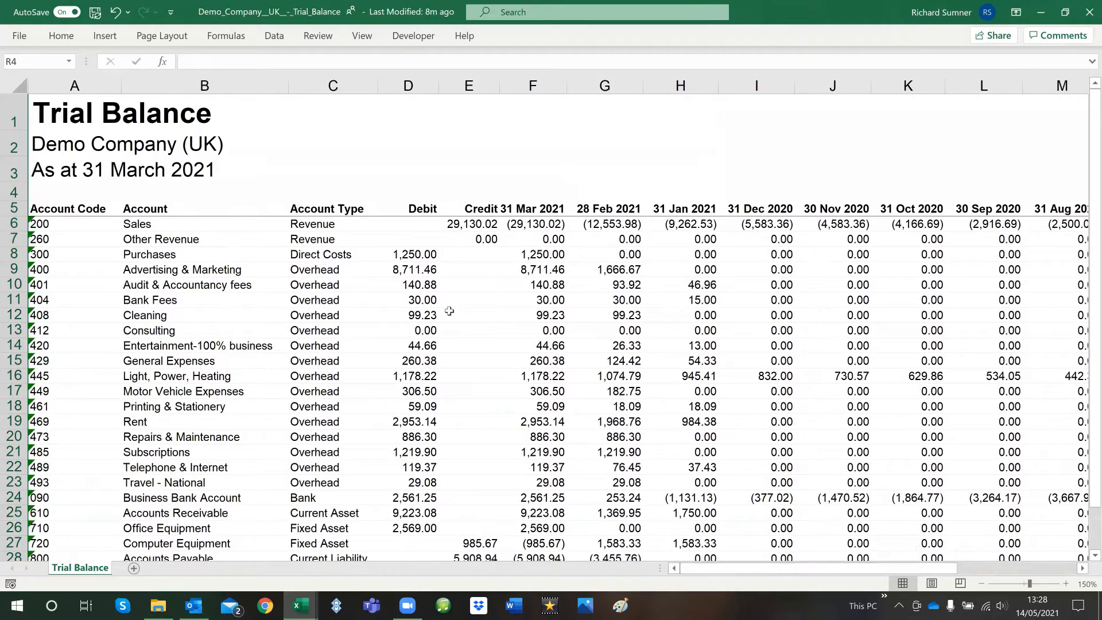
left_click(393, 229)
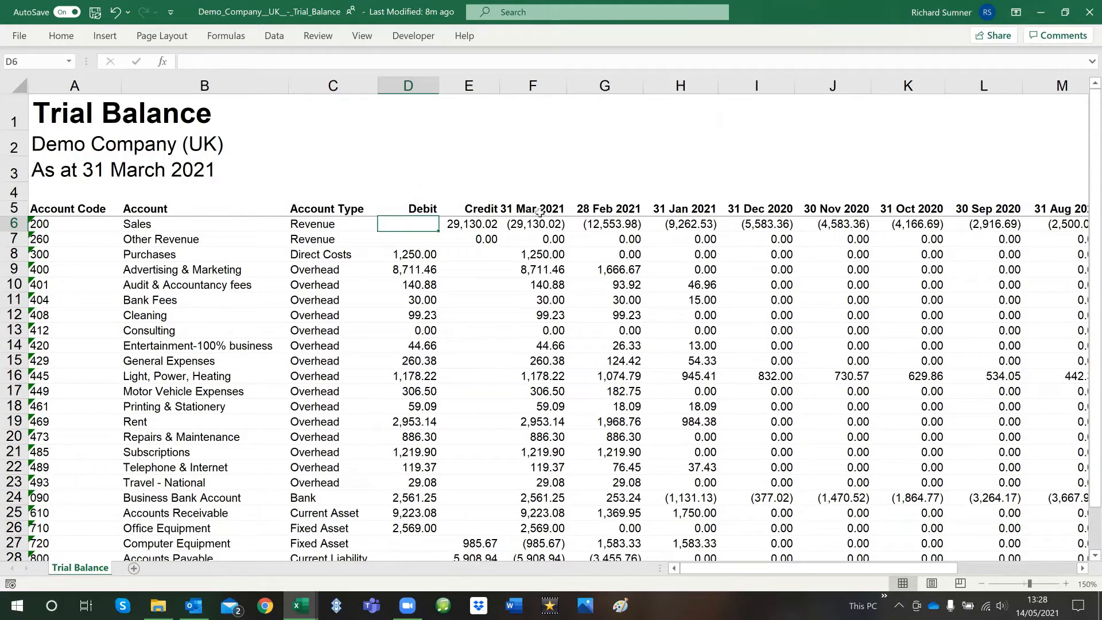
left_click_drag(540, 223, 544, 346)
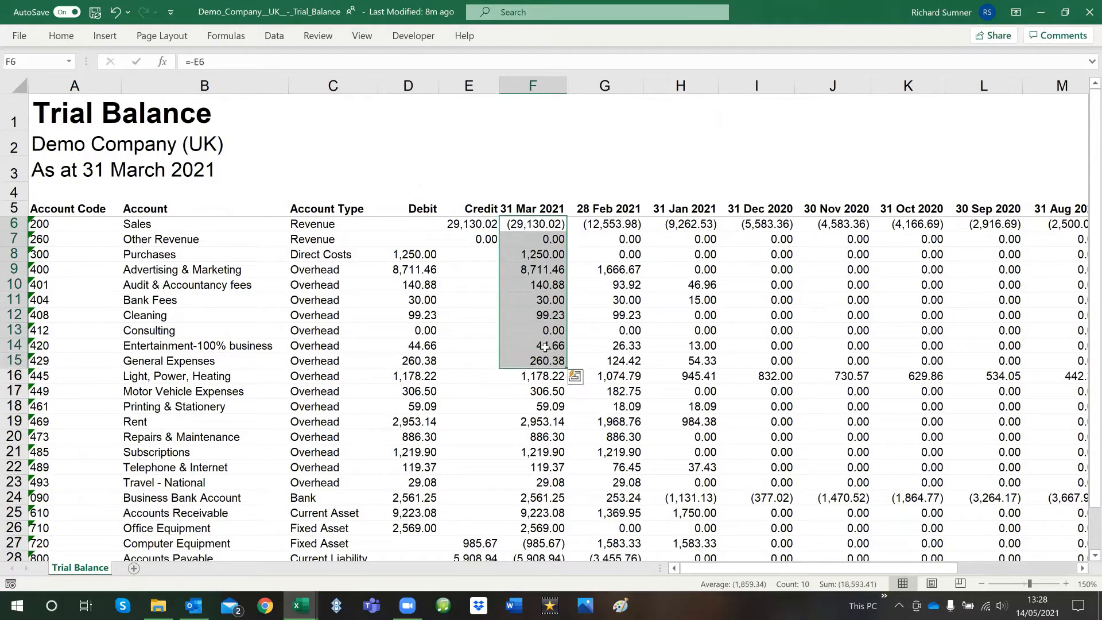
left_click(526, 225)
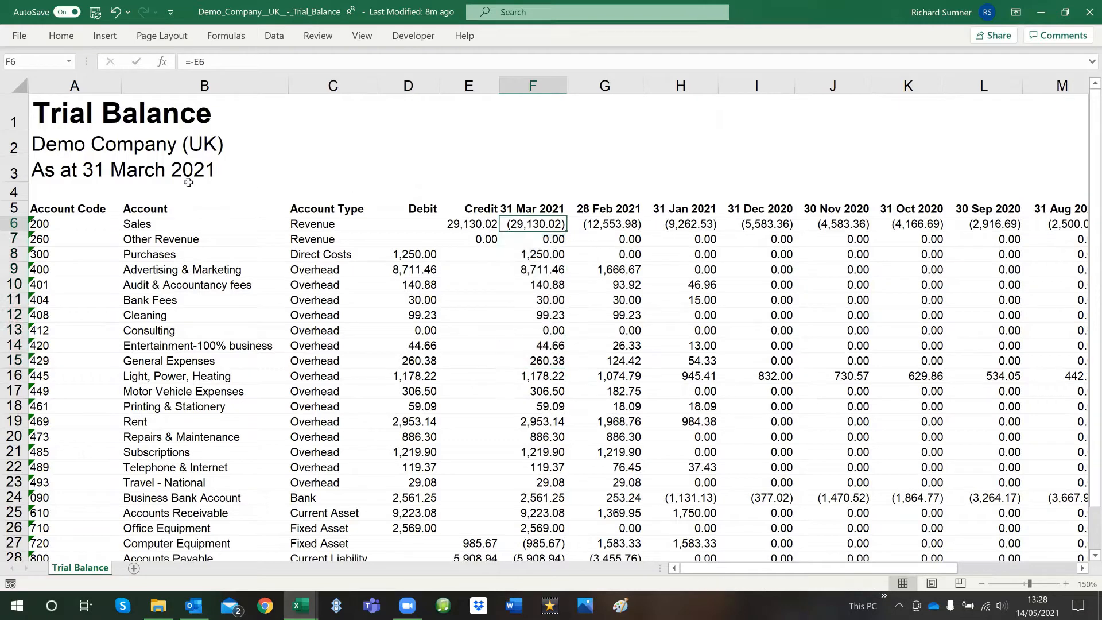
left_click(145, 171)
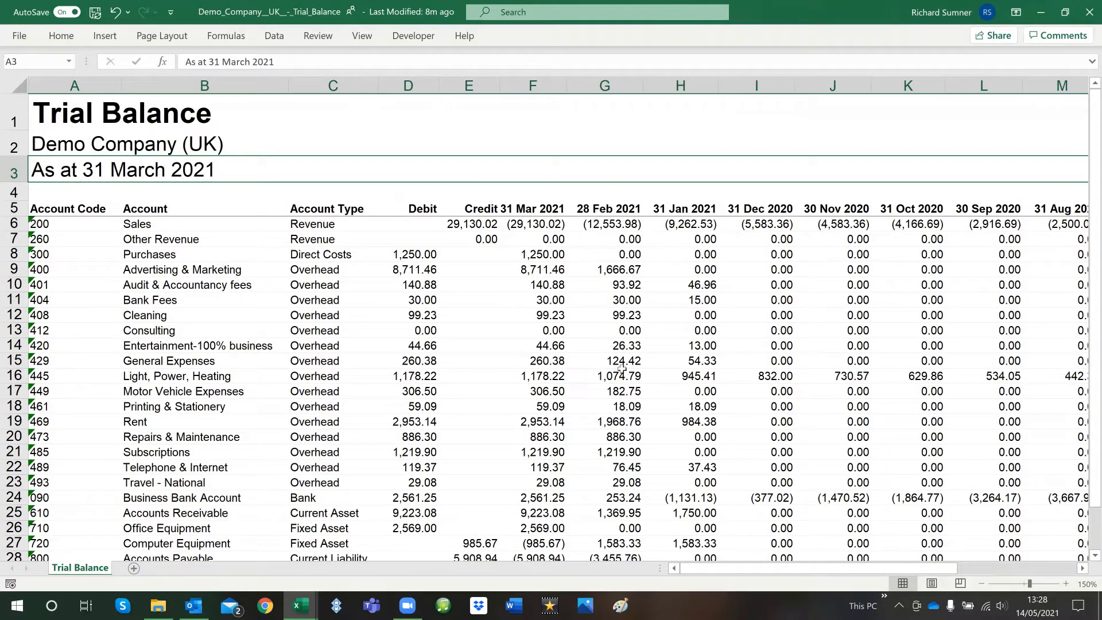
left_click(524, 223)
left_click_drag(526, 225, 528, 244)
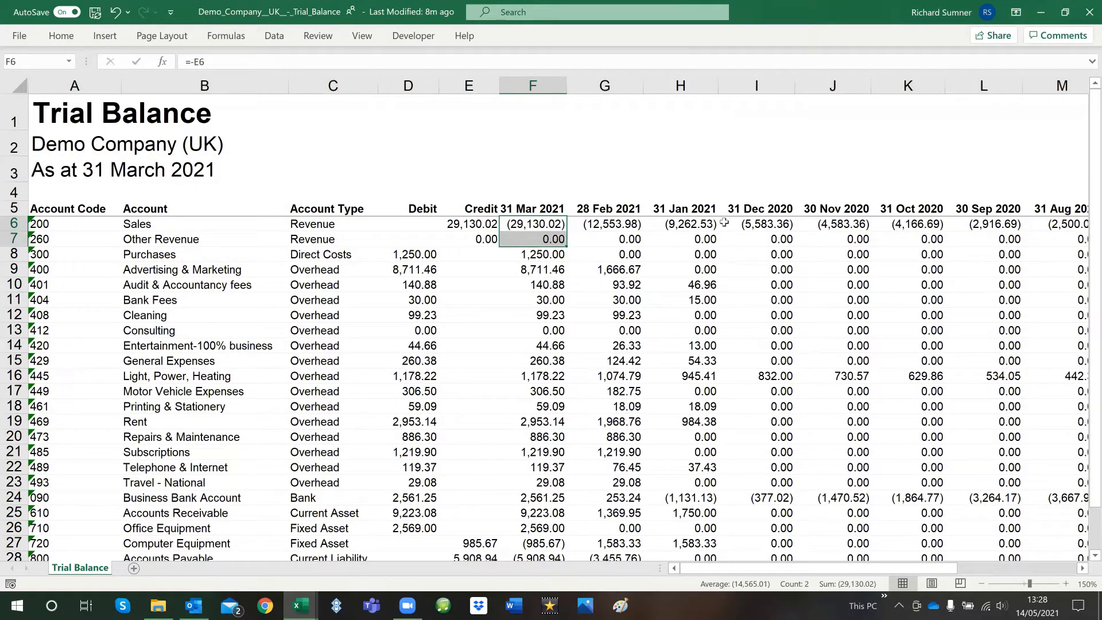
left_click(528, 222)
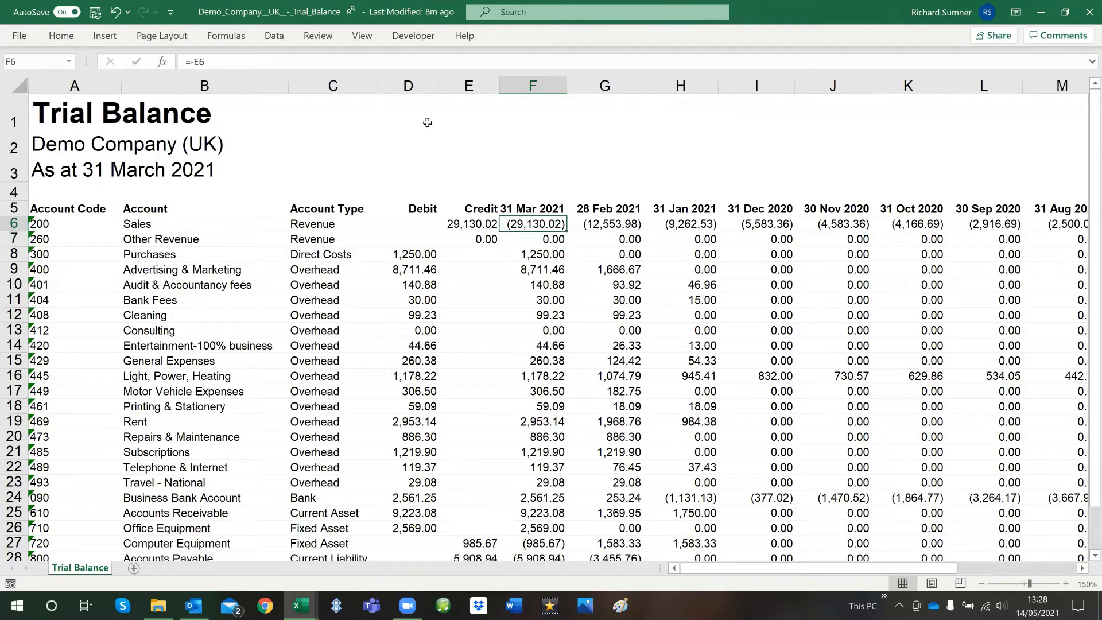
left_click(413, 87)
left_click(533, 285)
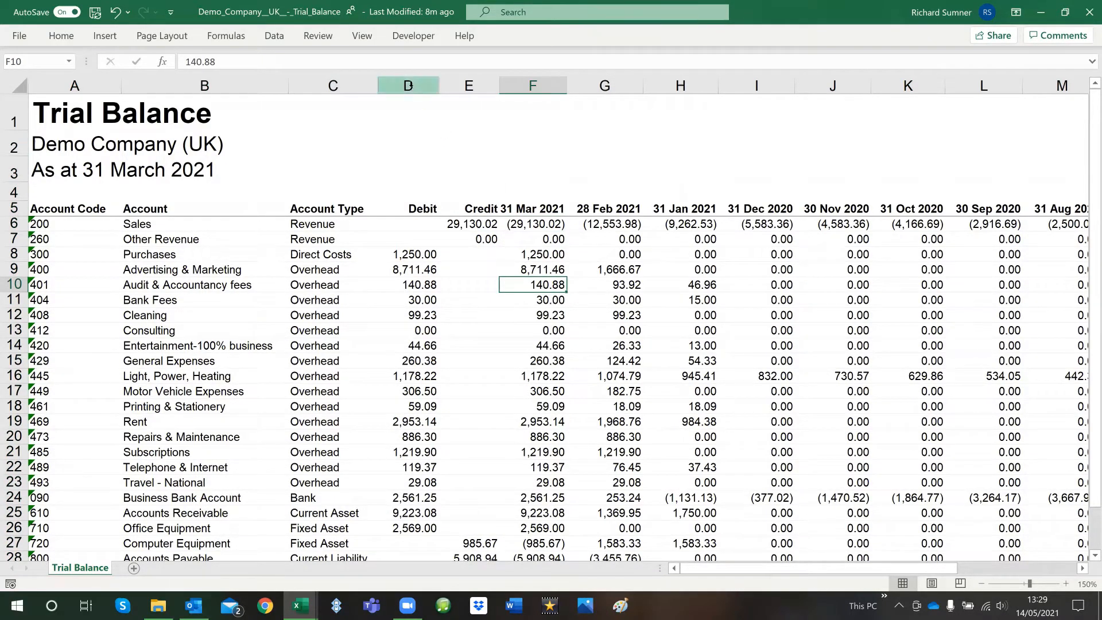
Delete the Debit and Credit columns, D and E, from the 31 March 2021 trial balance
left_click_drag(413, 91, 457, 86)
right_click(457, 86)
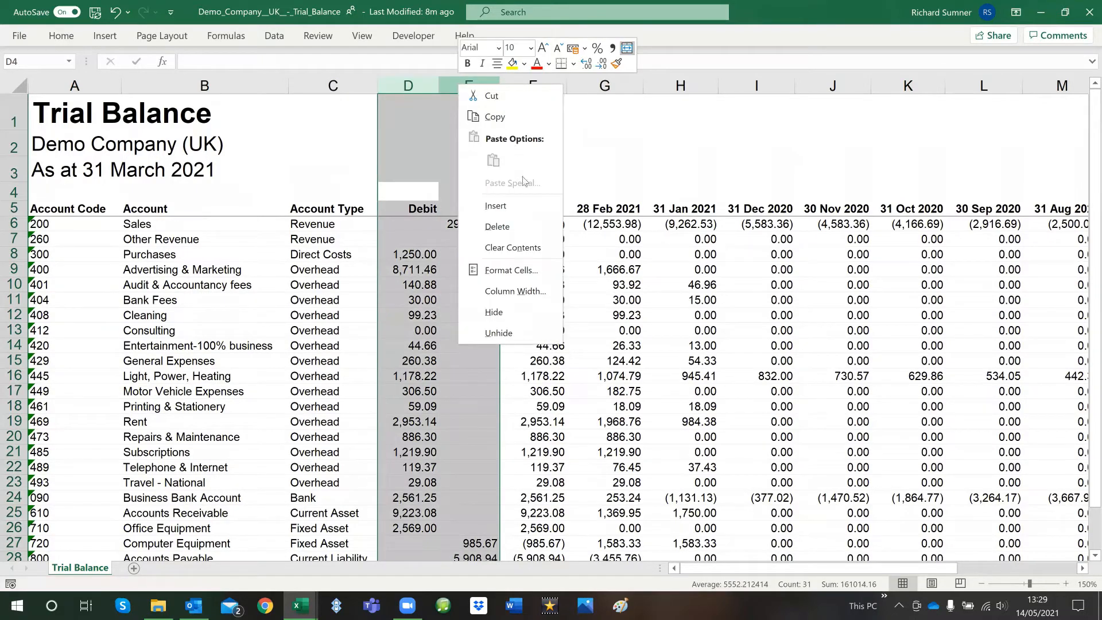
left_click(522, 221)
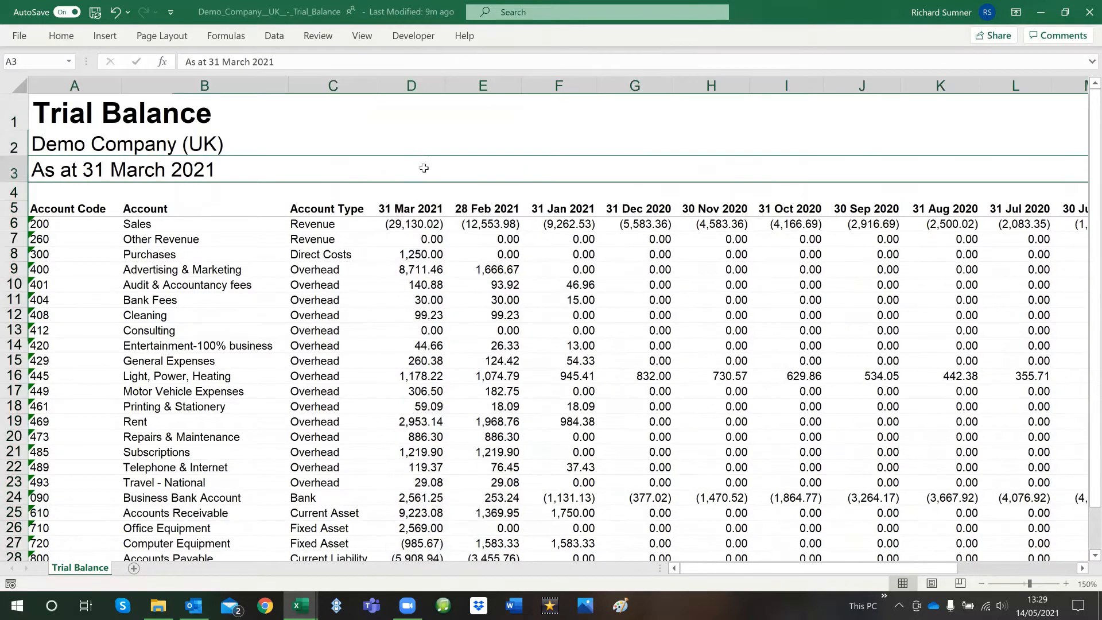
Examine the Sales row across the code, account, type and monthly columns from 31 Mar 2021 back to 30 Apr 2020
left_click(362, 227)
key("Left")
key("Left")
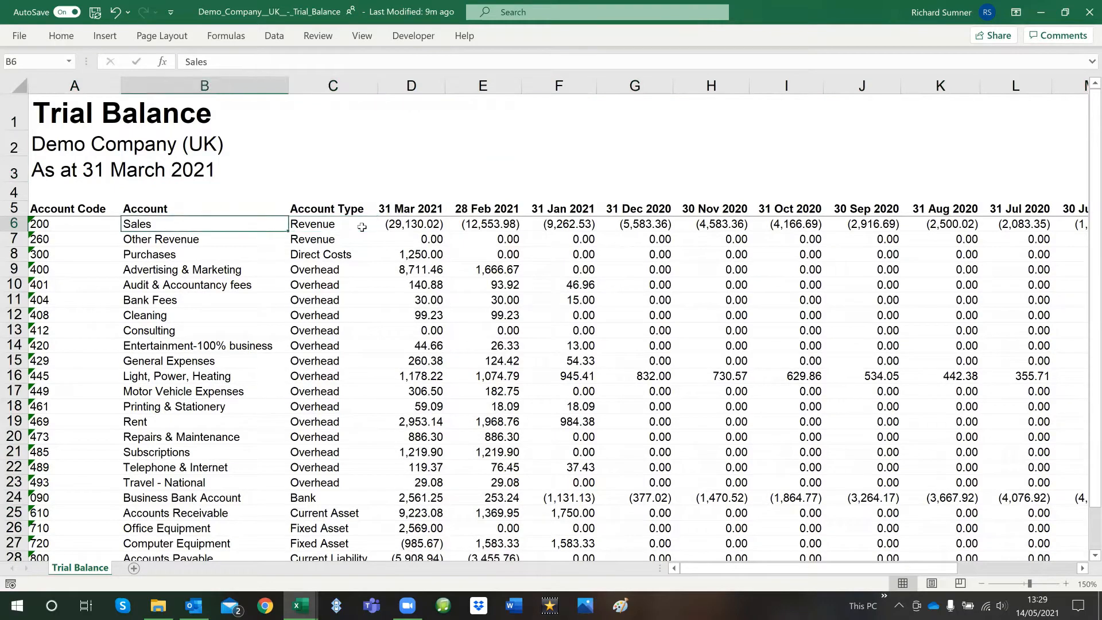
key("Right")
key("Left")
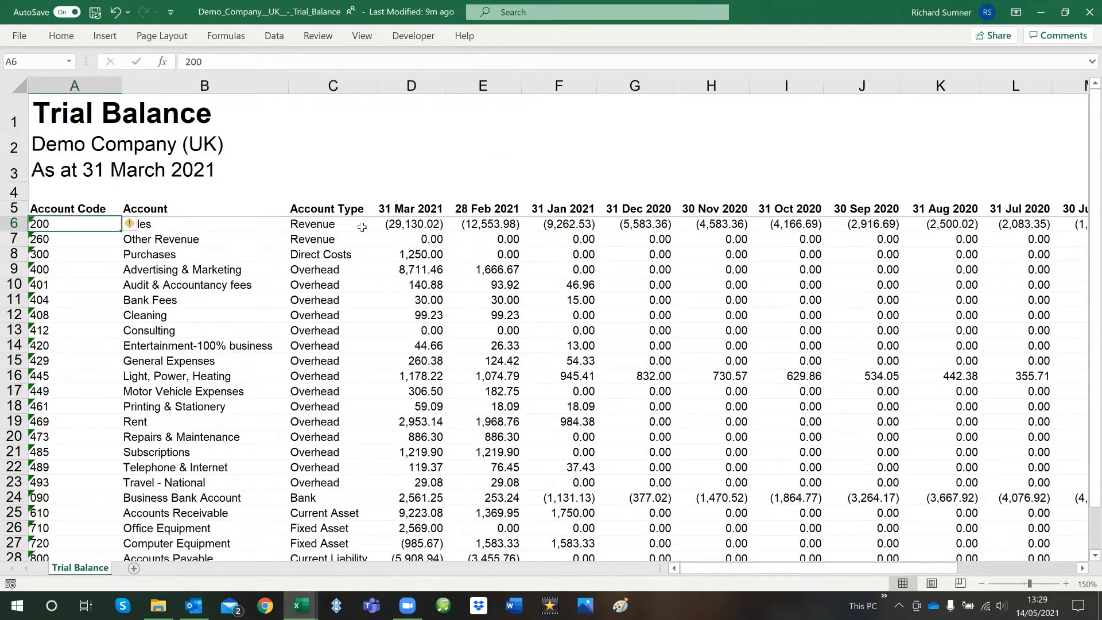
key("Right")
key("Right")
key("Right")
key("Right")
key("Right")
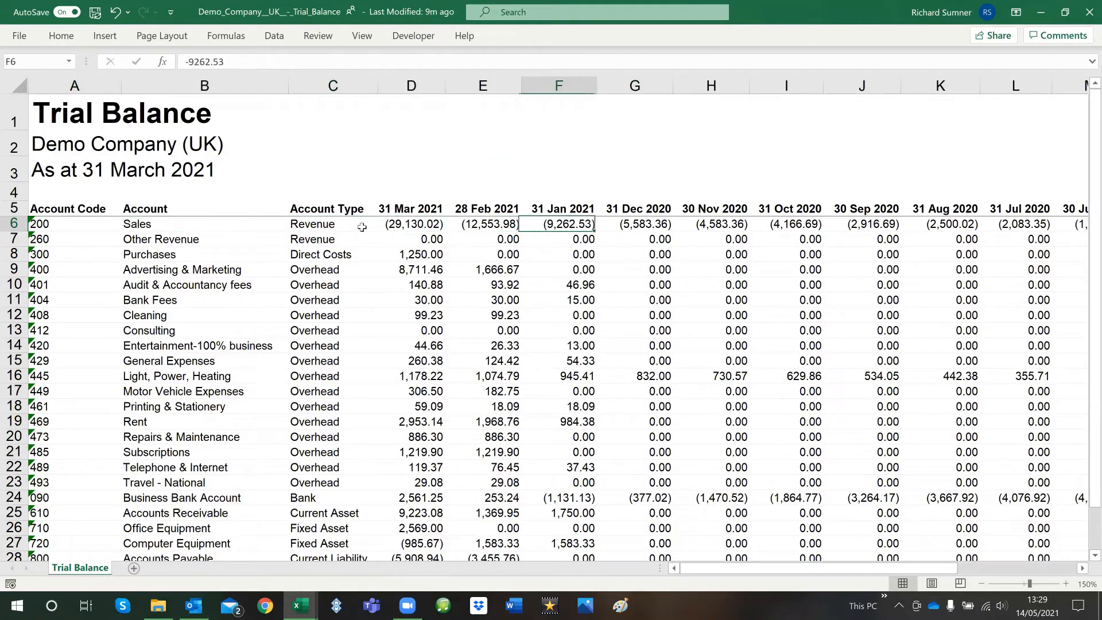
key("Left")
key("Left")
key("Right")
key("Right")
key("Right")
key("Right")
key("Right")
key("Right")
key("Right")
key("Right")
key("Right")
key("Right")
key("Right")
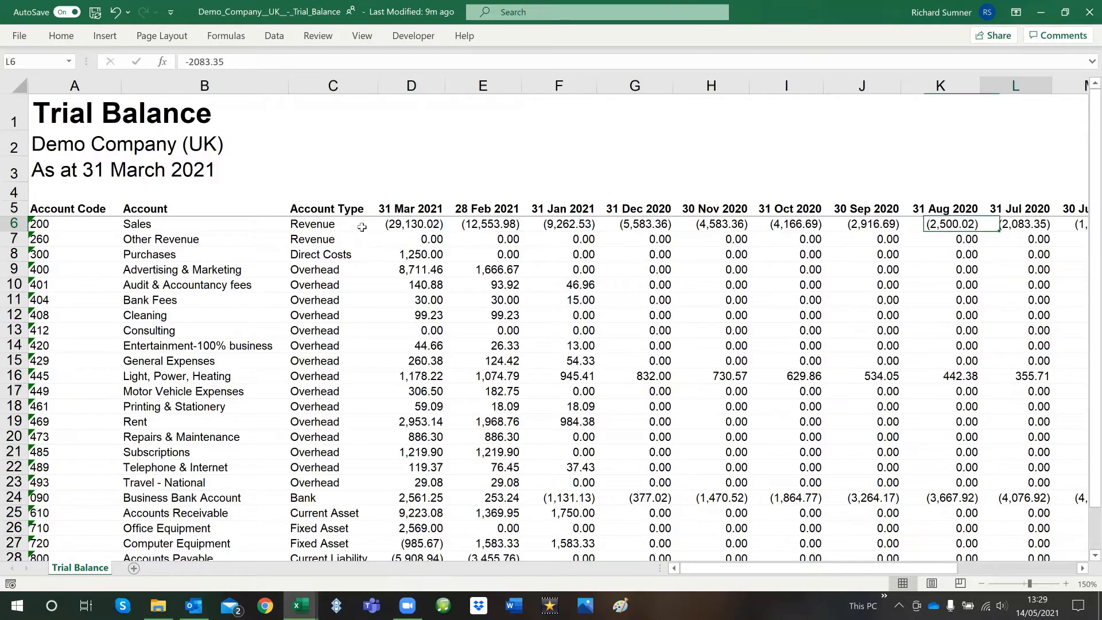
key("shift+Left")
key("shift+Left")
key("shift+Left")
key("shift+Left")
key("shift+Left")
key("shift+Left")
key("shift+Left")
key("shift+Left")
key("shift+Left")
key("shift+Left")
key("shift+Left")
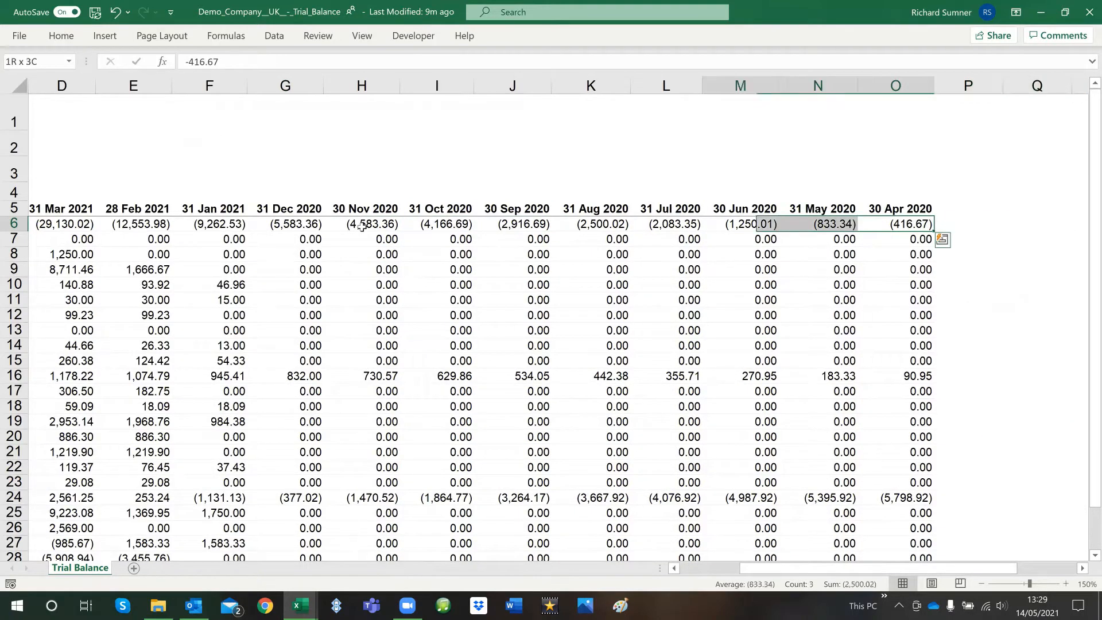
key("Left")
key("Left")
key("Left")
key("Left")
key("Left")
key("Left")
key("Left")
key("Left")
key("Left")
key("Left")
key("Left")
key("Left")
key("Left")
key("Left")
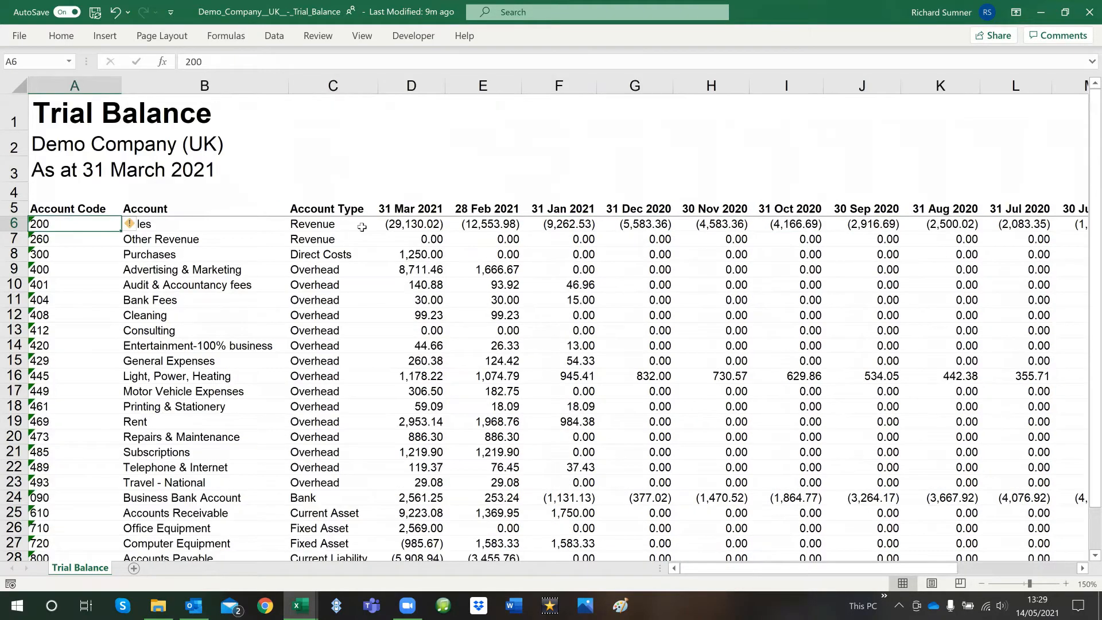
Copy the account rows from A6 to O32, from Sales down to the Equity row, leaving out the totals row
key("shift+Right")
key("shift+Right")
key("shift+Right")
key("shift+Right")
key("shift+Right")
key("shift+Right")
key("shift+Right")
key("shift+Right")
key("shift+Right")
key("shift+Right")
key("shift+Right")
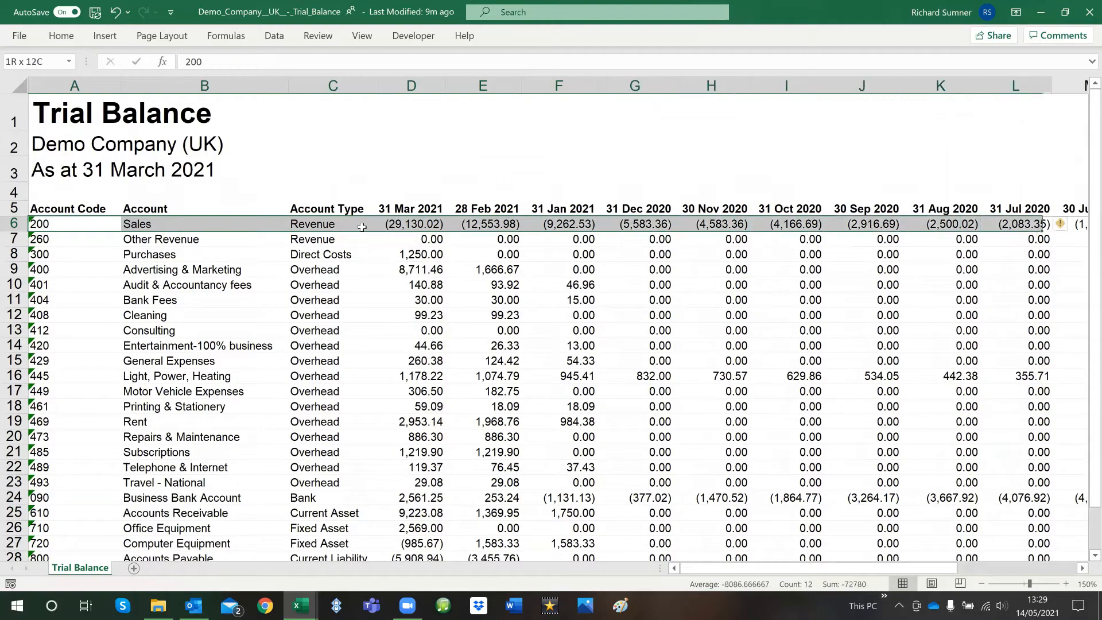
key("shift+Right")
key("shift+Right")
key("shift+Right")
key("shift+Down")
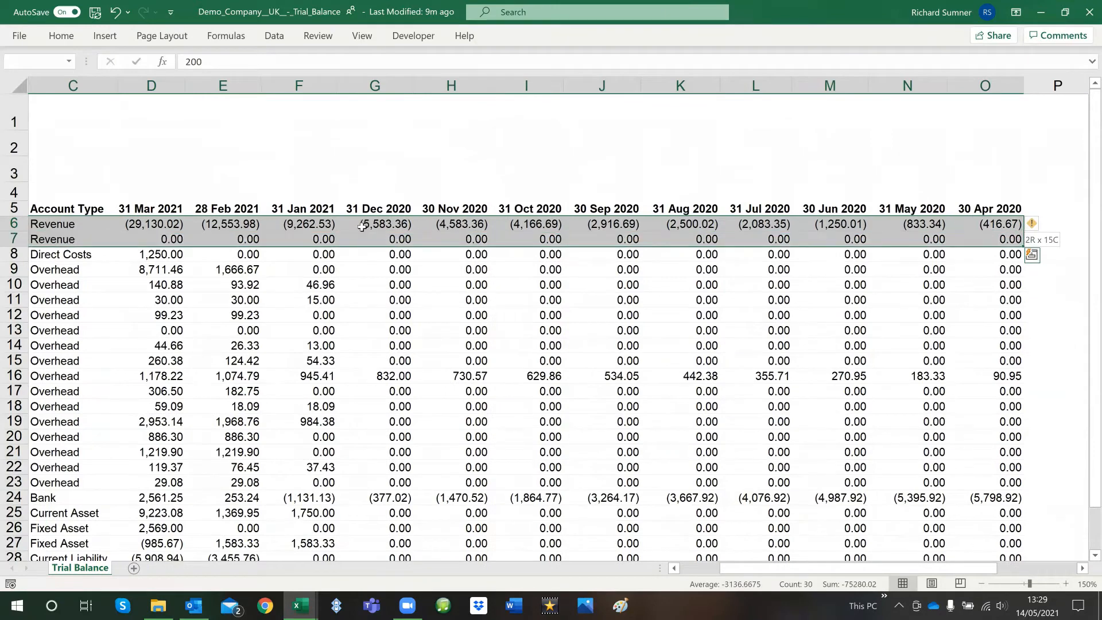
key("shift+Down")
key("shift+Down")
key("shift+Down")
key("shift+Down")
key("shift+Down")
key("shift+Down")
key("shift+Down")
key("shift+Down")
key("shift+Down")
key("shift+Down")
key("shift+Down")
key("shift+Down")
key("shift+Down")
key("shift+Down")
key("shift+Down")
key("shift+Down")
key("shift+Down")
key("shift+Down")
key("shift+Down")
key("shift+Down")
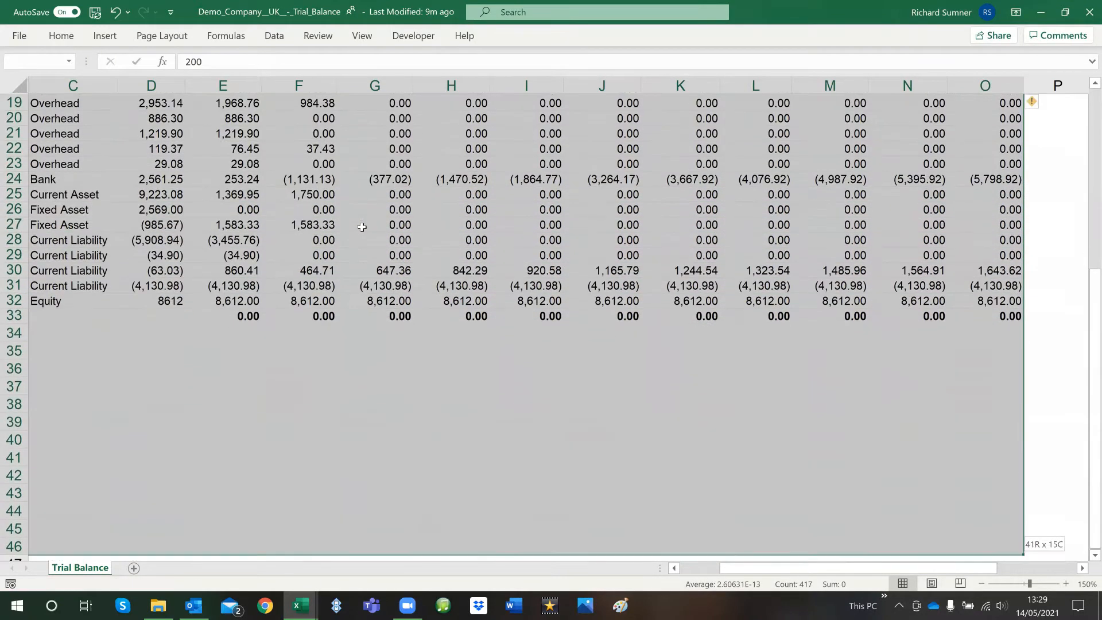
key("shift+Up")
key("shift+Up")
key("shift+Up")
key("shift+Up")
key("shift+Up")
key("shift+Up")
key("shift+Up")
key("shift+Up")
key("shift+Up")
key("shift+Up")
key("shift+Up")
key("shift+Up")
key("shift+Up")
key("shift+Up")
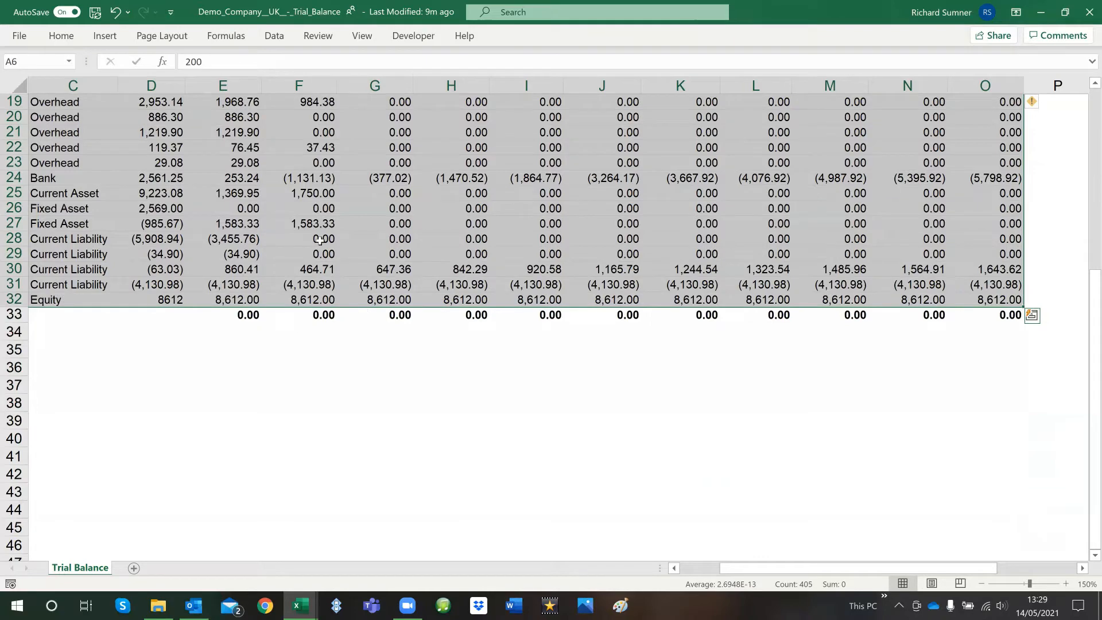
right_click(329, 155)
left_click(365, 185)
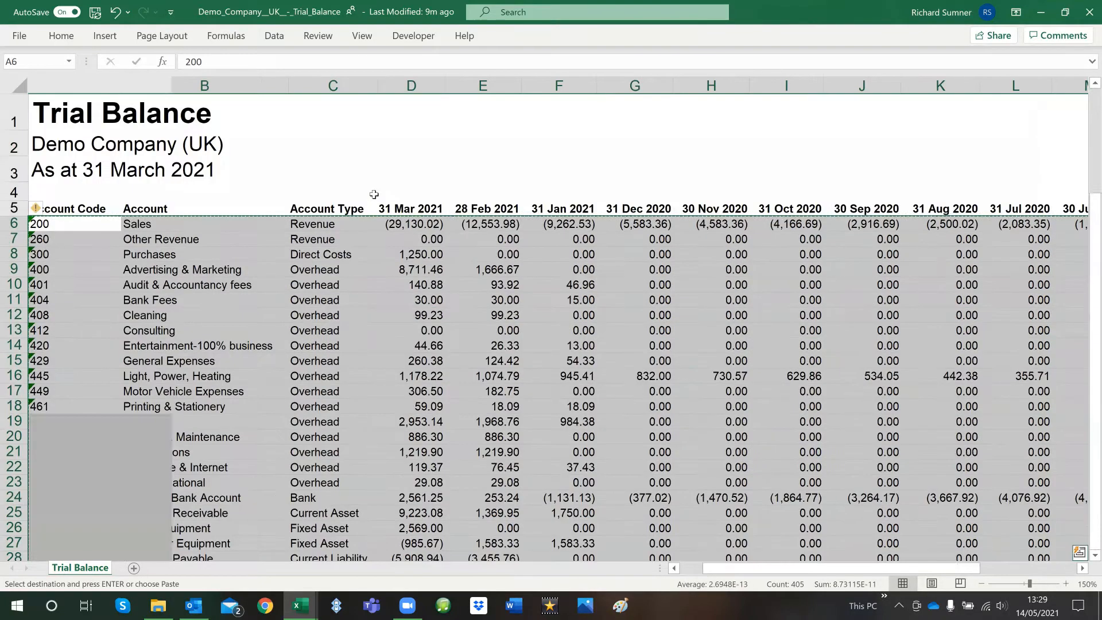
Switch to the Trial Balance Financial Report workbook, paste the data as values at B11 of the Prior Year sheet, and clear the copy selection
left_click(299, 605)
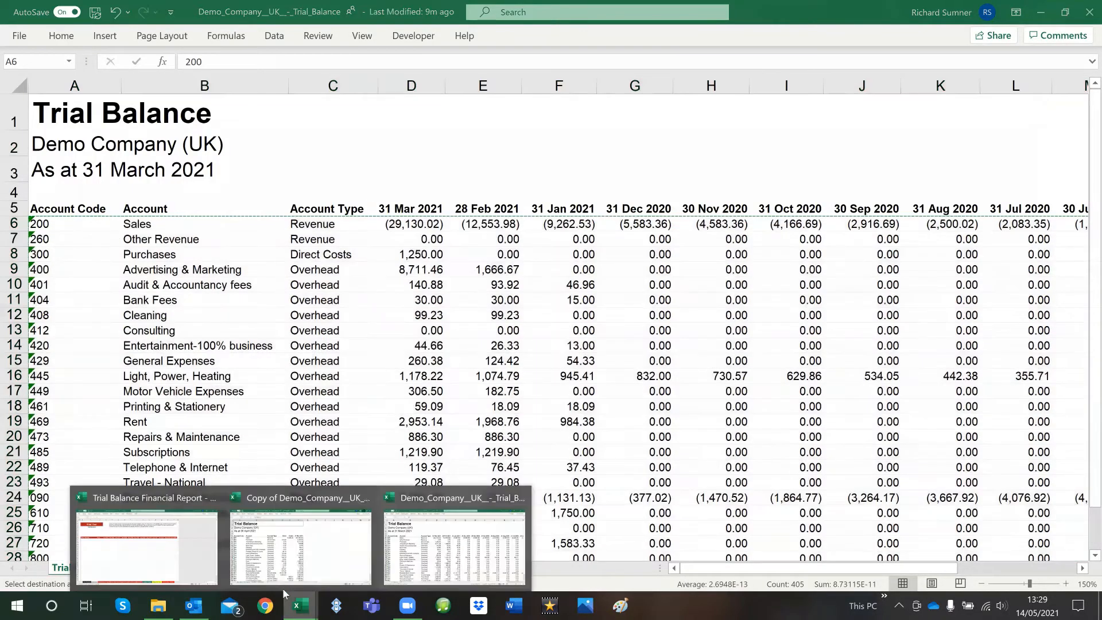
left_click(154, 542)
right_click(51, 236)
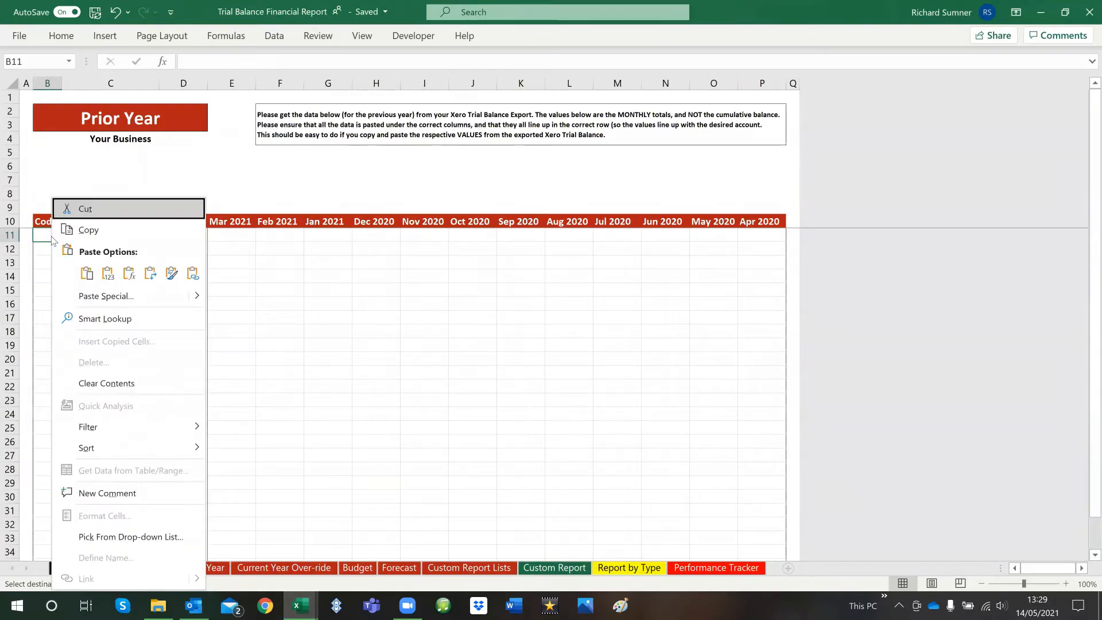
left_click(108, 274)
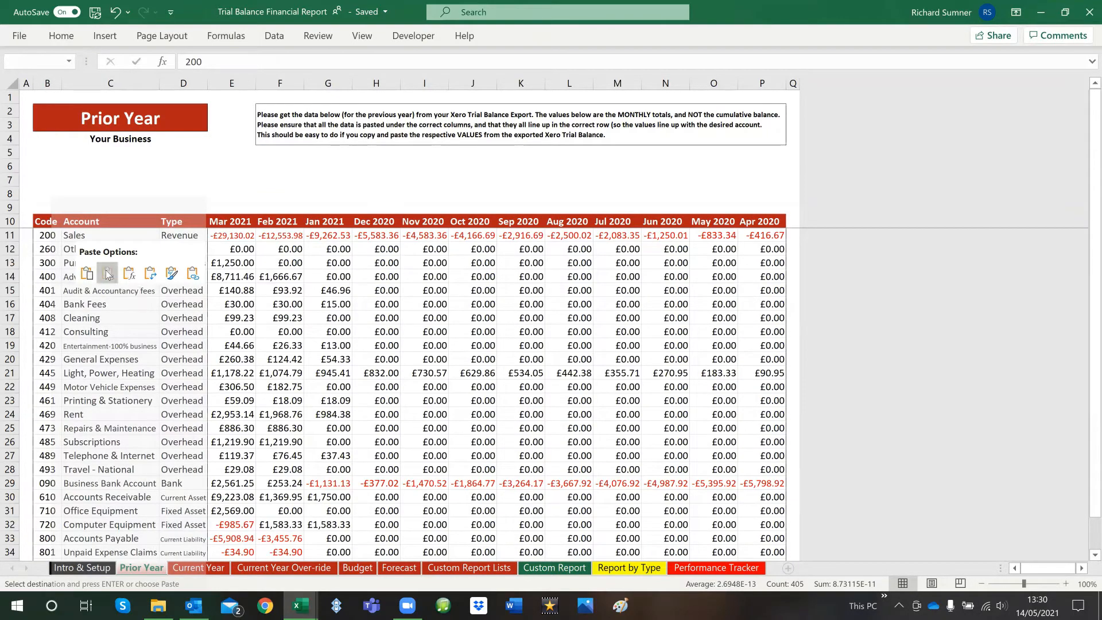
left_click(108, 273)
left_click(279, 289)
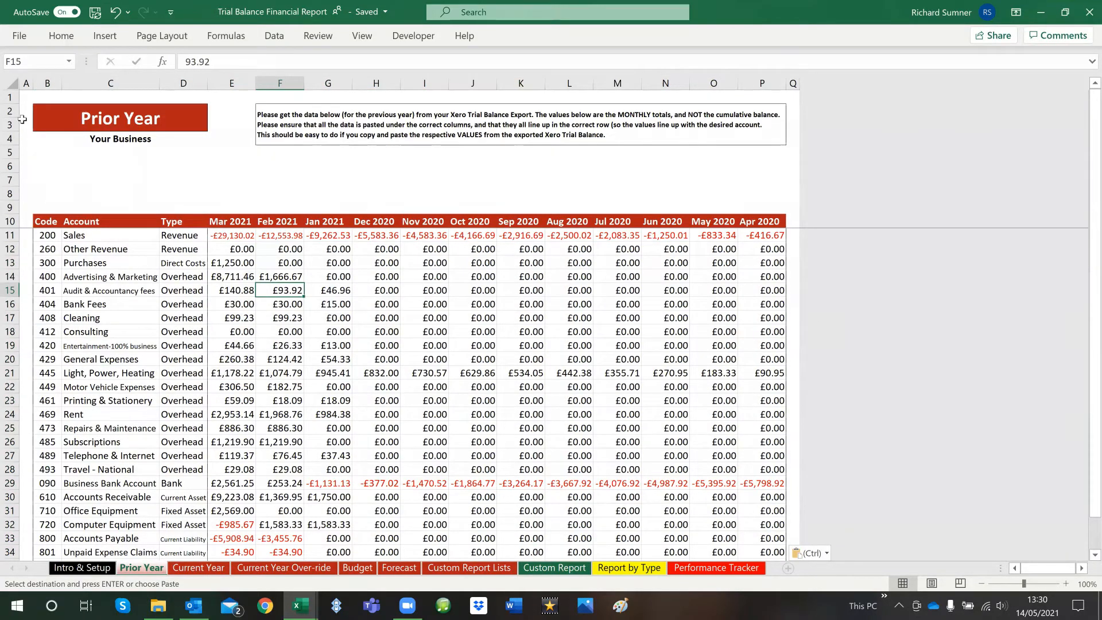
left_click(25, 98)
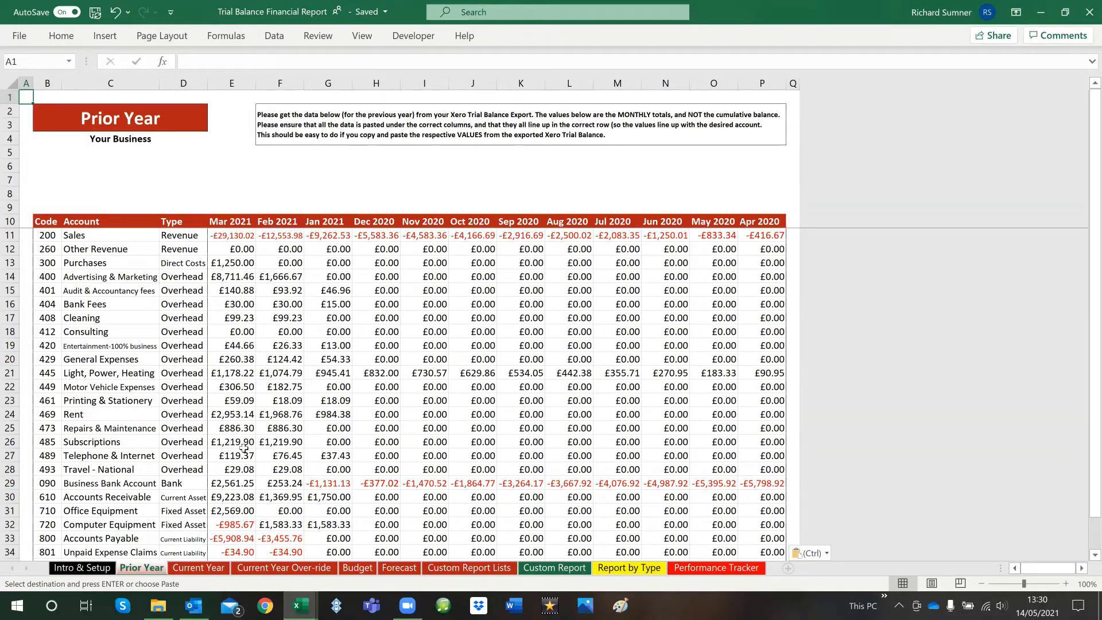
scroll(244, 448, "down", 3)
scroll(334, 373, "up", 1)
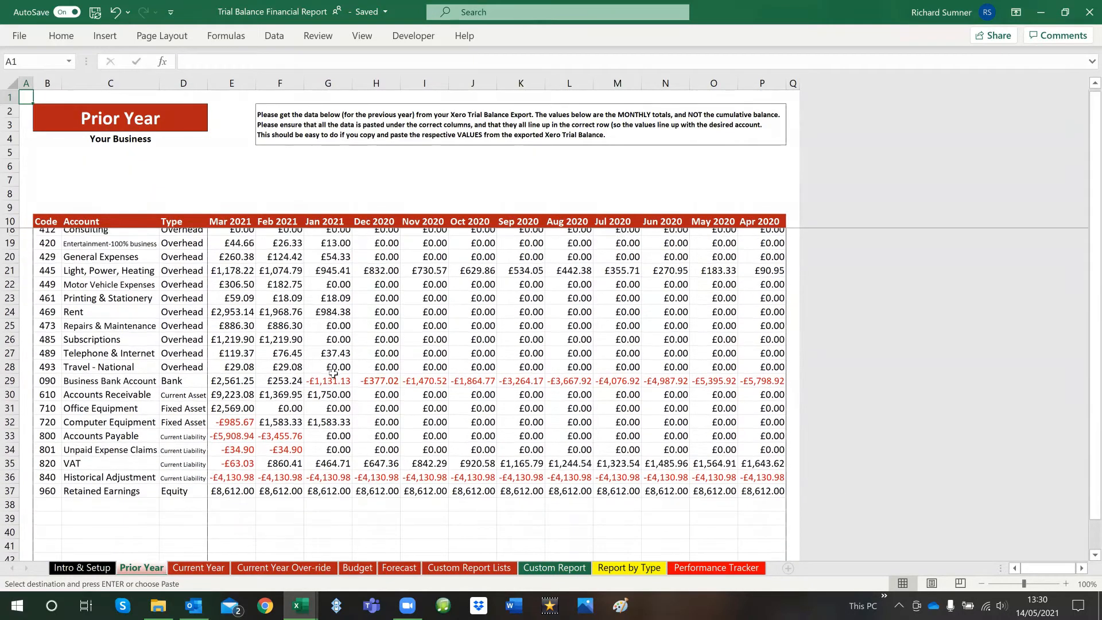
scroll(333, 374, "up", 3)
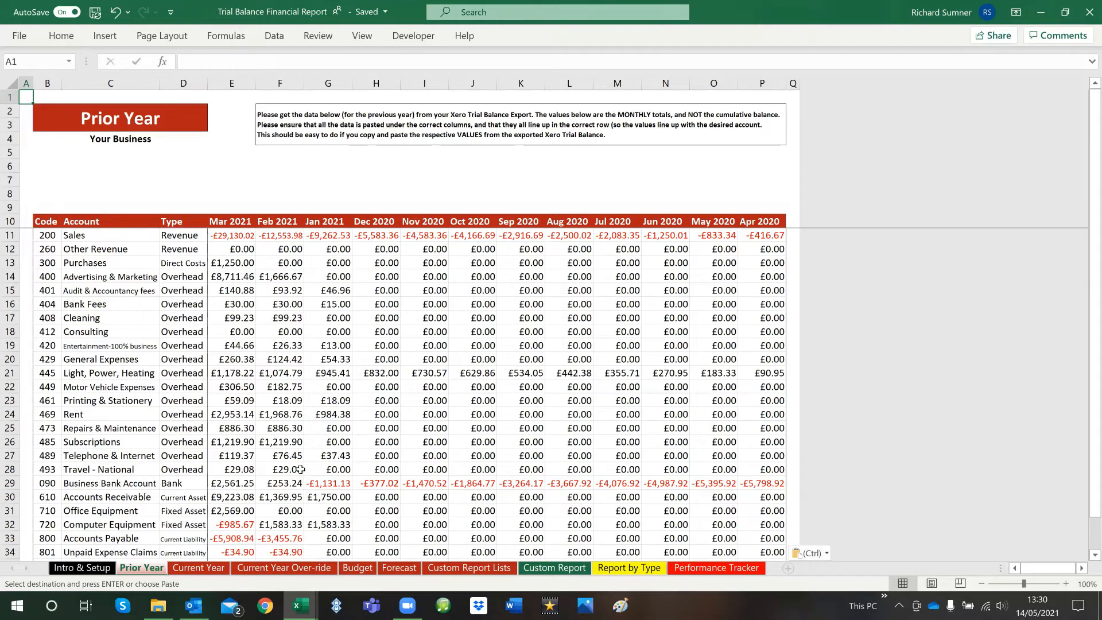
key("Escape")
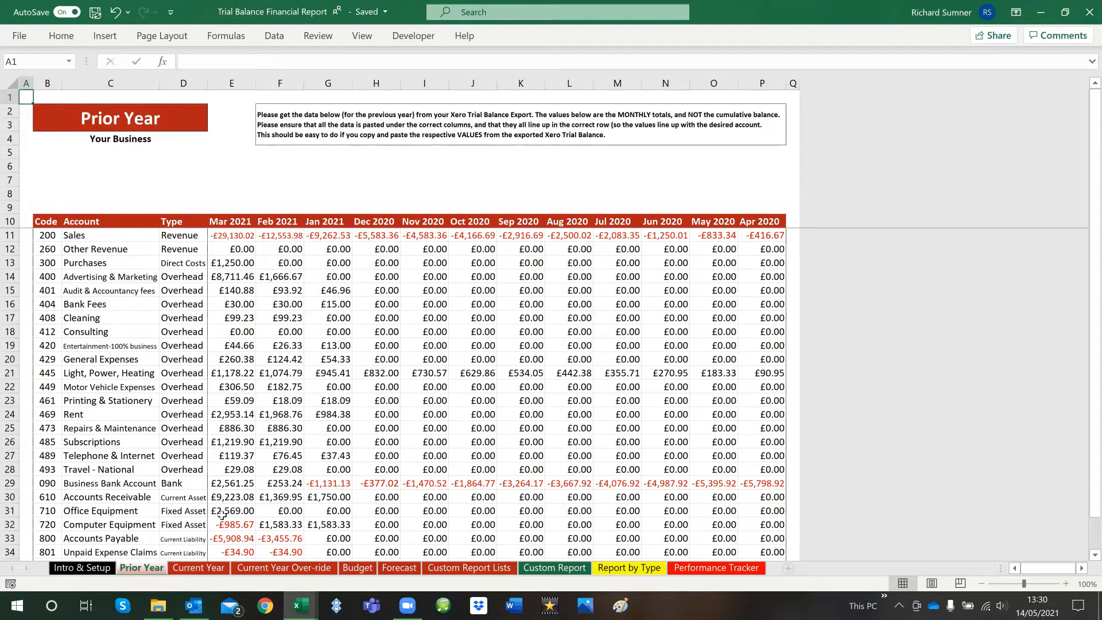
Open the Current Year sheet and go through the Code, Account, Type, Debit and Credit entry cells for Apr 2021
left_click(199, 568)
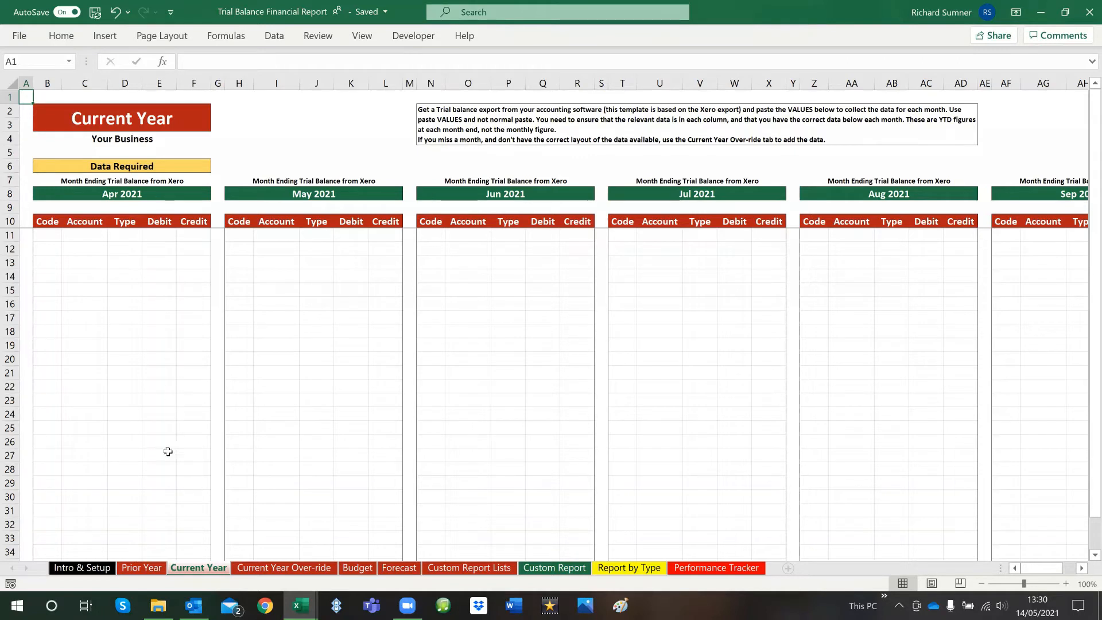
left_click(50, 238)
left_click(72, 237)
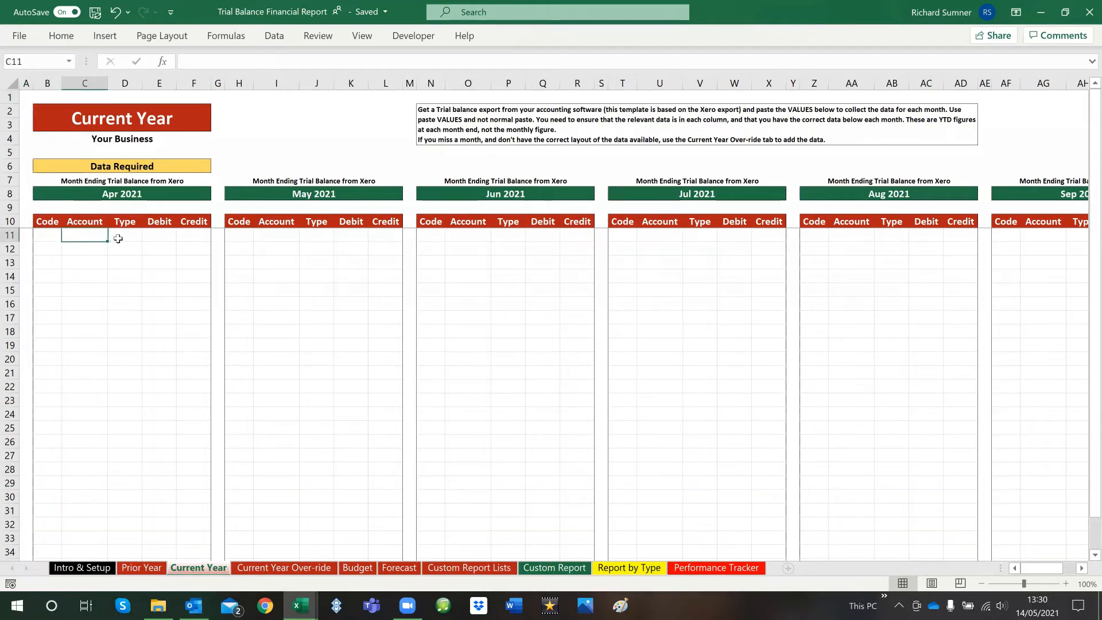
left_click(119, 238)
left_click(151, 238)
left_click(187, 238)
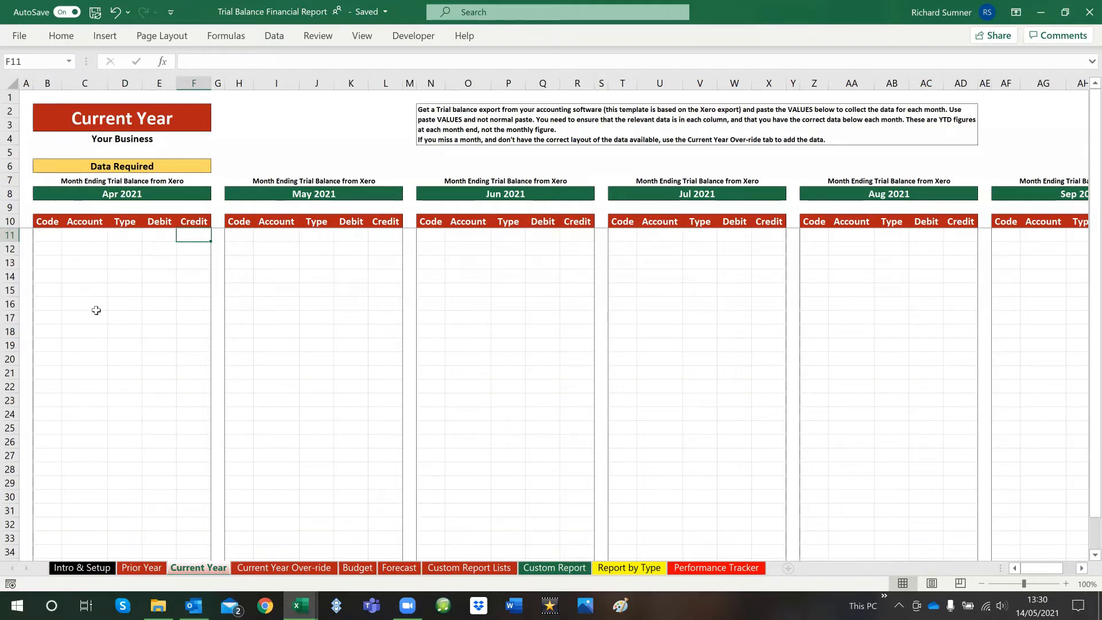
Compare the Account Code to Credit columns in the Copy of Demo Company (UK) Trial Balance workbook with the Current Year sheet layout
left_click(301, 605)
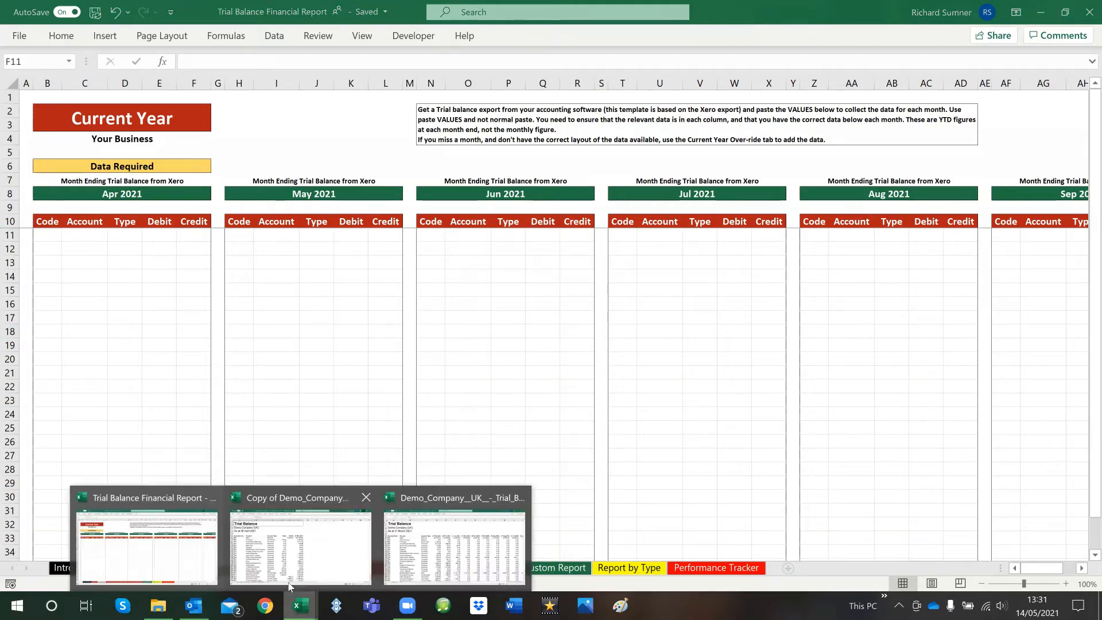
left_click(281, 548)
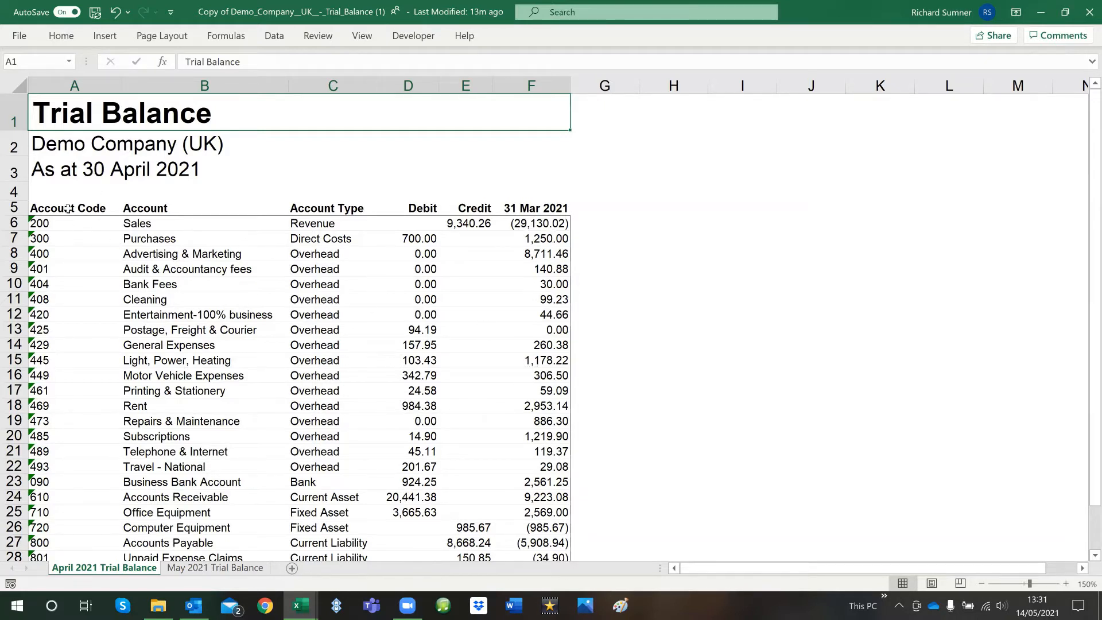
left_click_drag(57, 223, 446, 315)
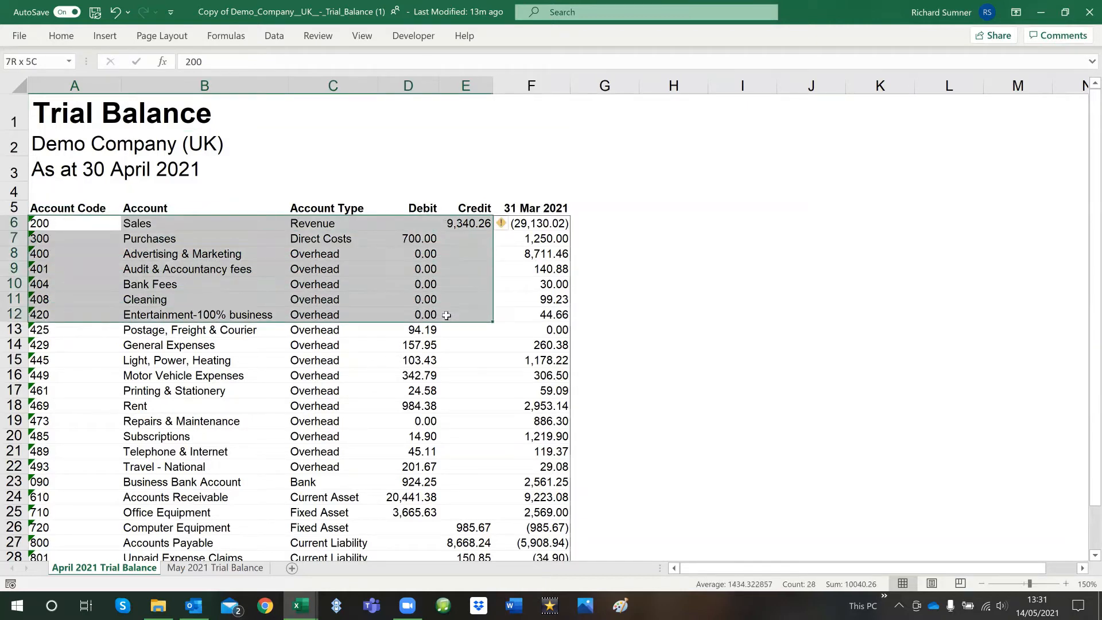
left_click(376, 155)
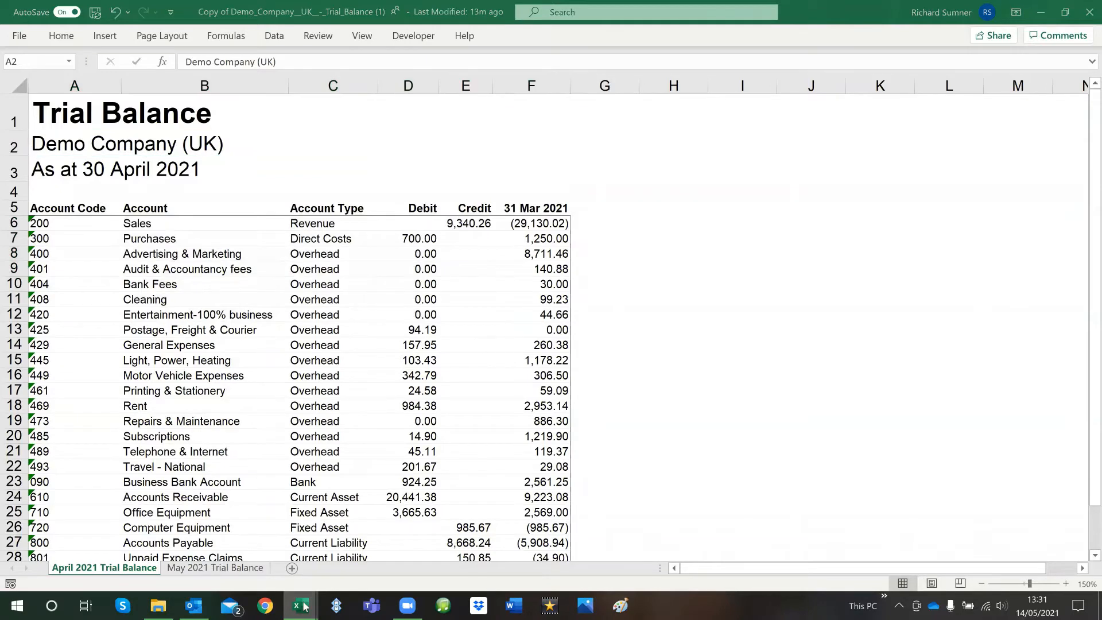
mouse_move(301, 605)
left_click(176, 565)
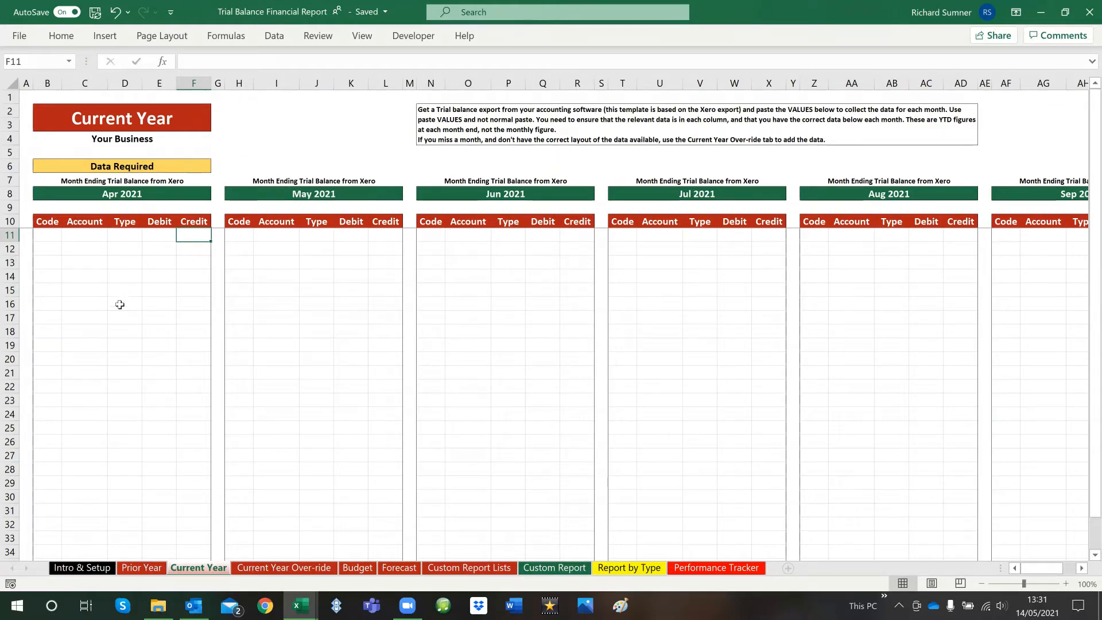
On the April 2021 Trial Balance sheet of the Copy of Demo Company workbook, copy A6 to E31, leaving out the Total row
mouse_move(300, 606)
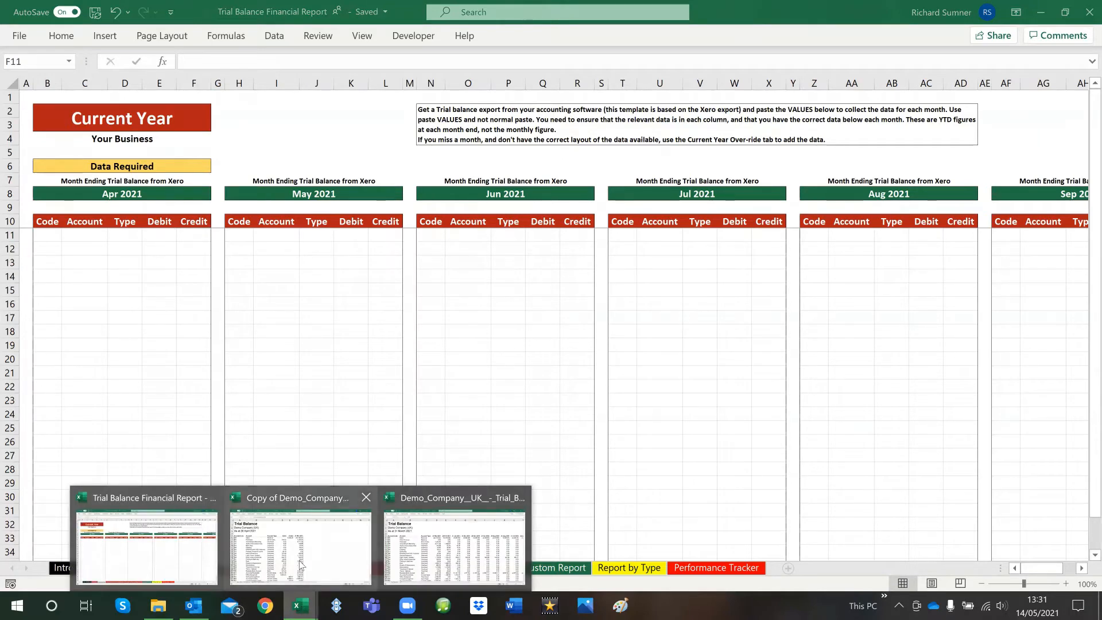
left_click(298, 542)
left_click(52, 223)
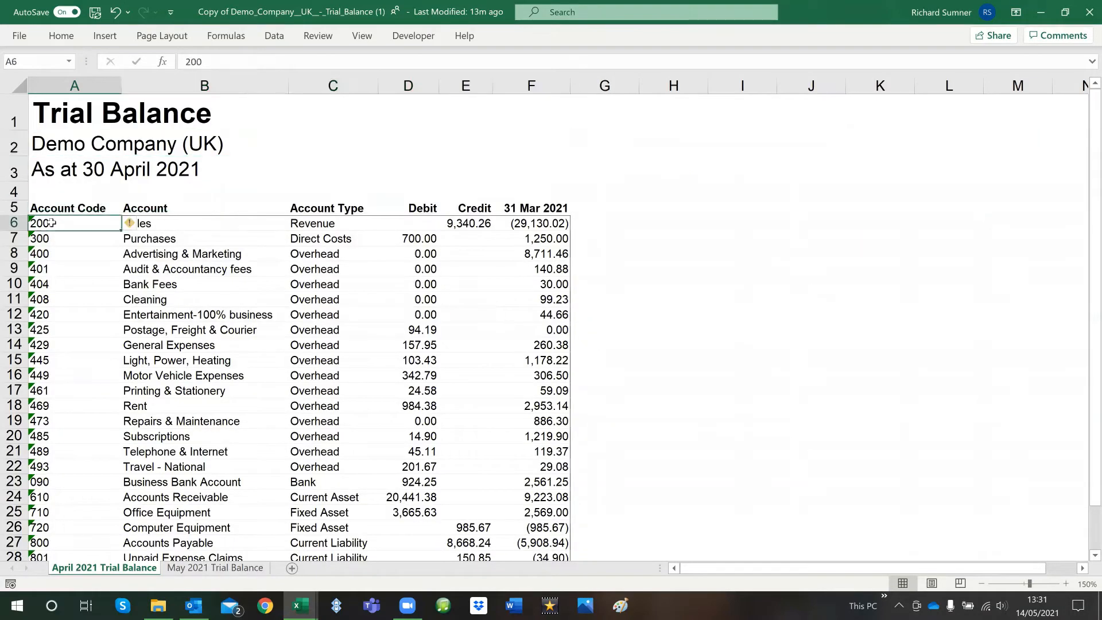
key("shift+Right")
key("shift+Right")
key("shift+Right")
key("shift+Right")
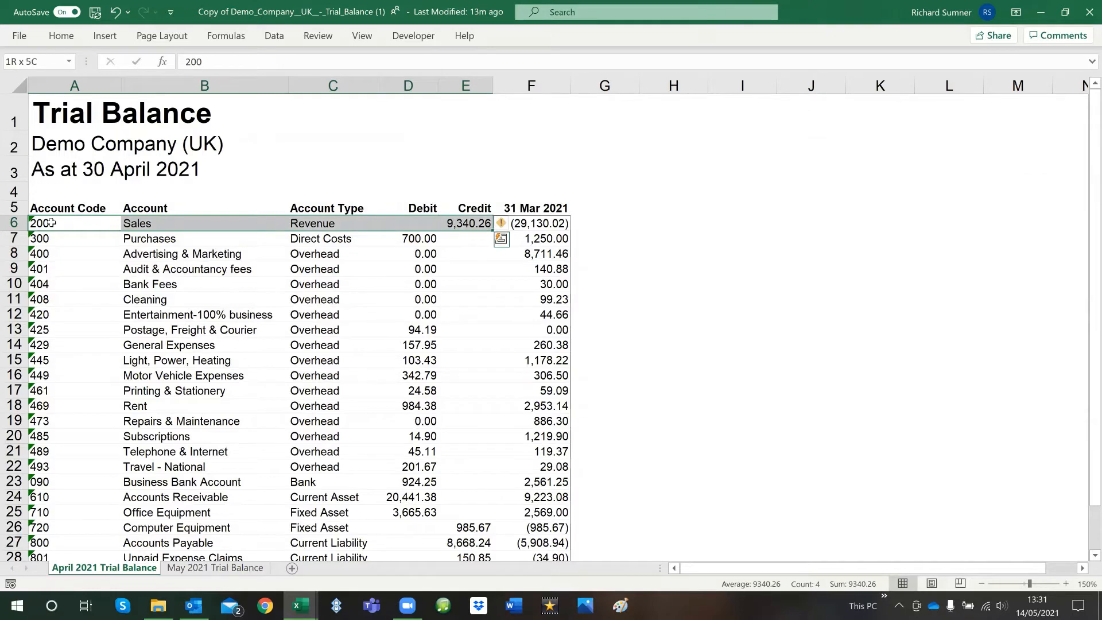
key("ctrl+shift+Down")
key("shift+Up")
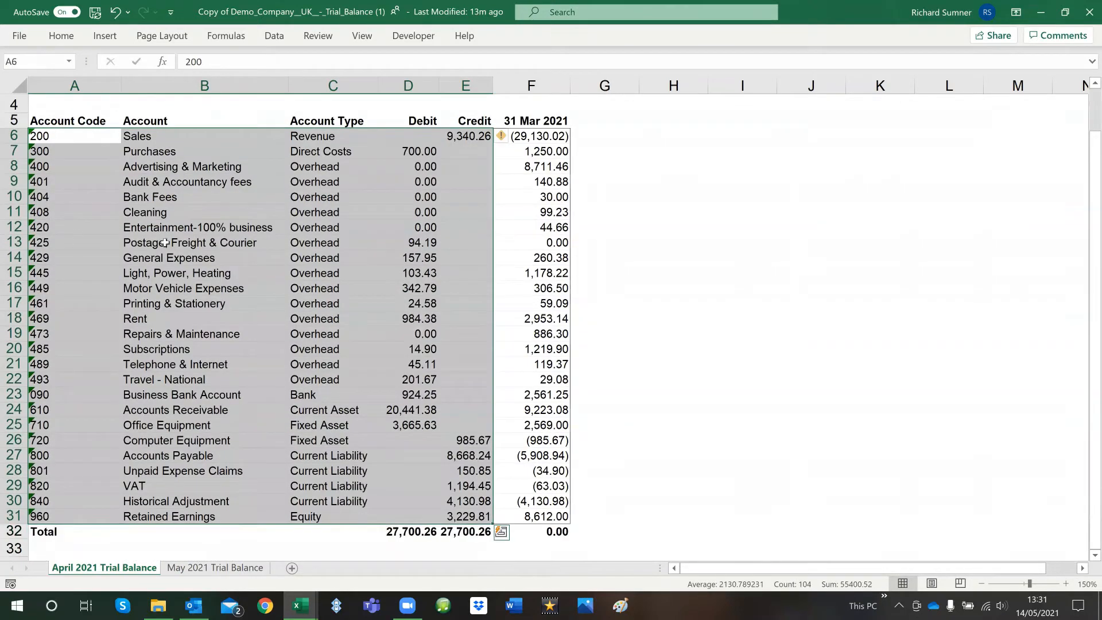
right_click(181, 228)
left_click(224, 185)
scroll(222, 192, "up", 1)
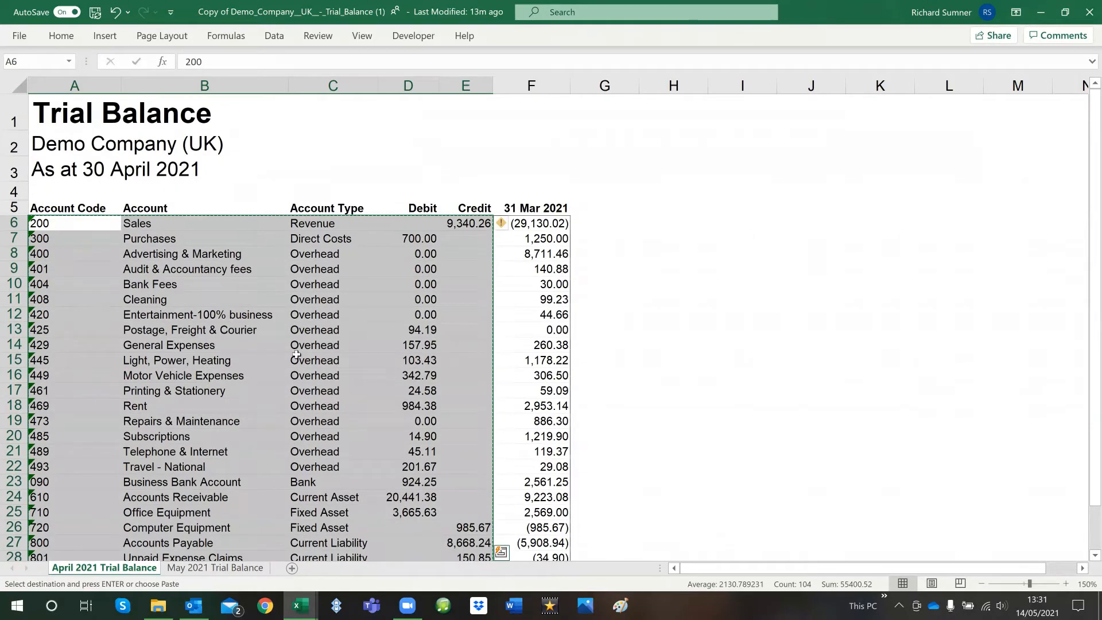
Switch to the Trial Balance Financial Report workbook, paste the copied data as values at B11 of the Current Year sheet, and return to A1
left_click(299, 605)
left_click(147, 540)
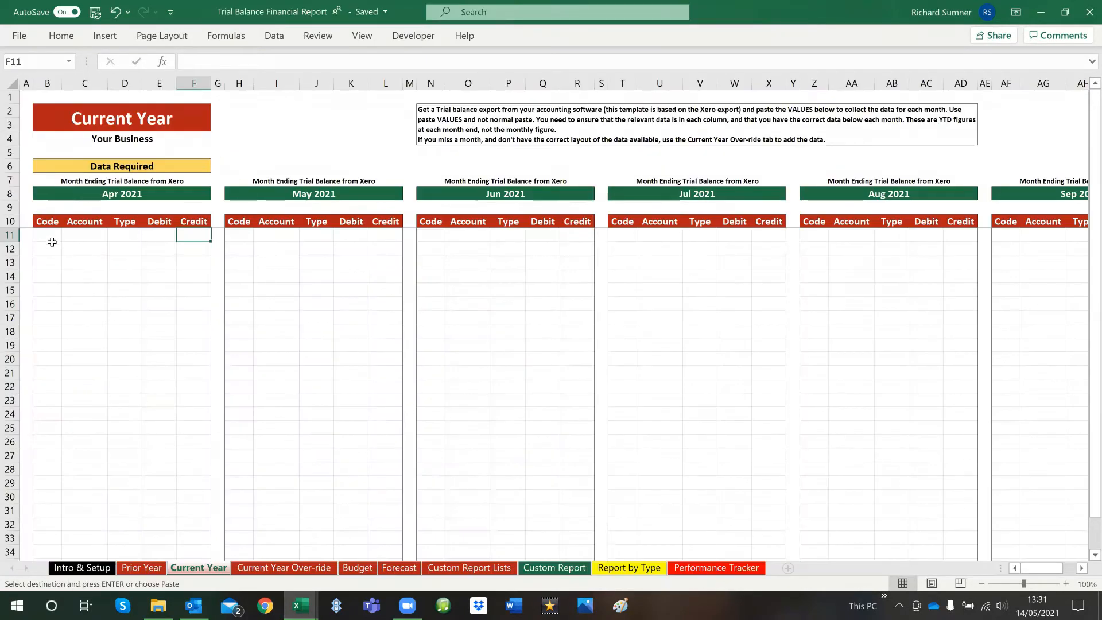
right_click(52, 239)
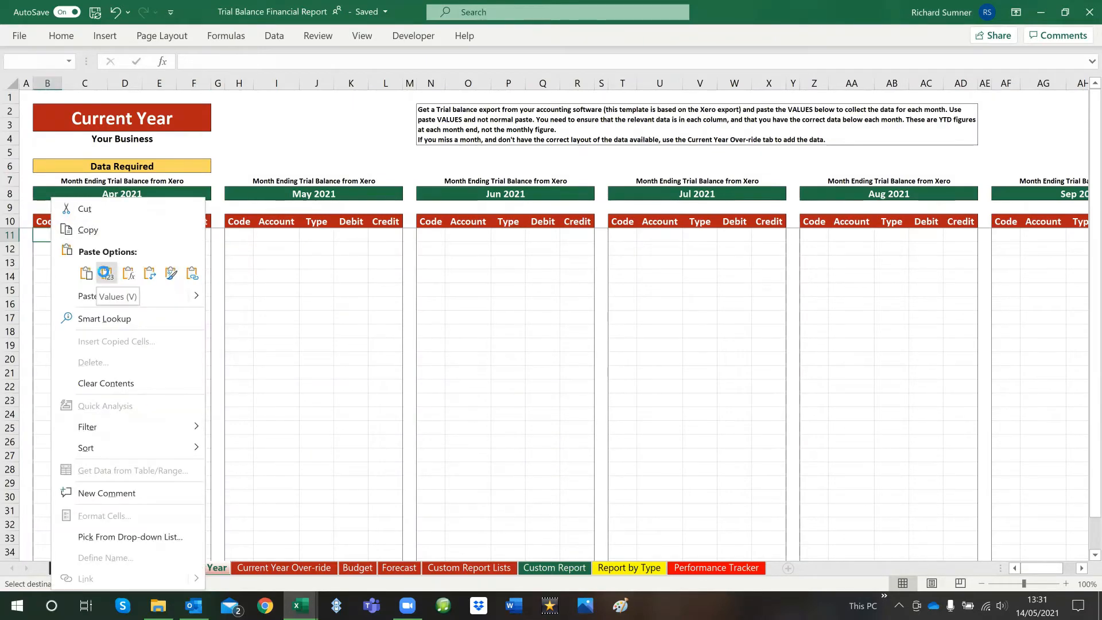
left_click(106, 273)
left_click(156, 276)
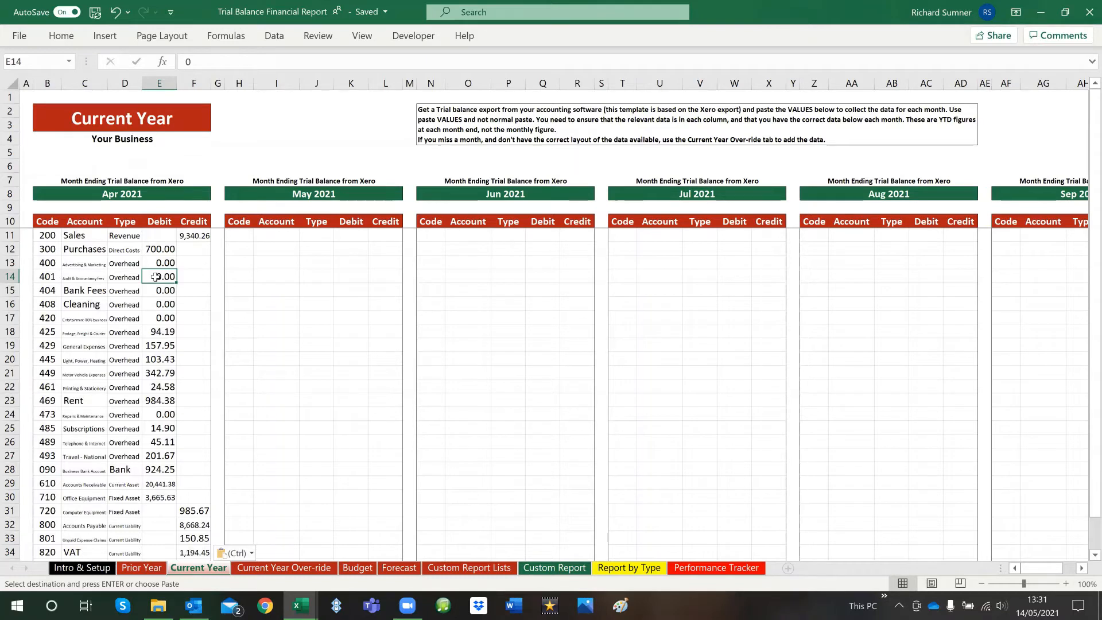
key("Left")
key("Left")
key("Left")
key("Left")
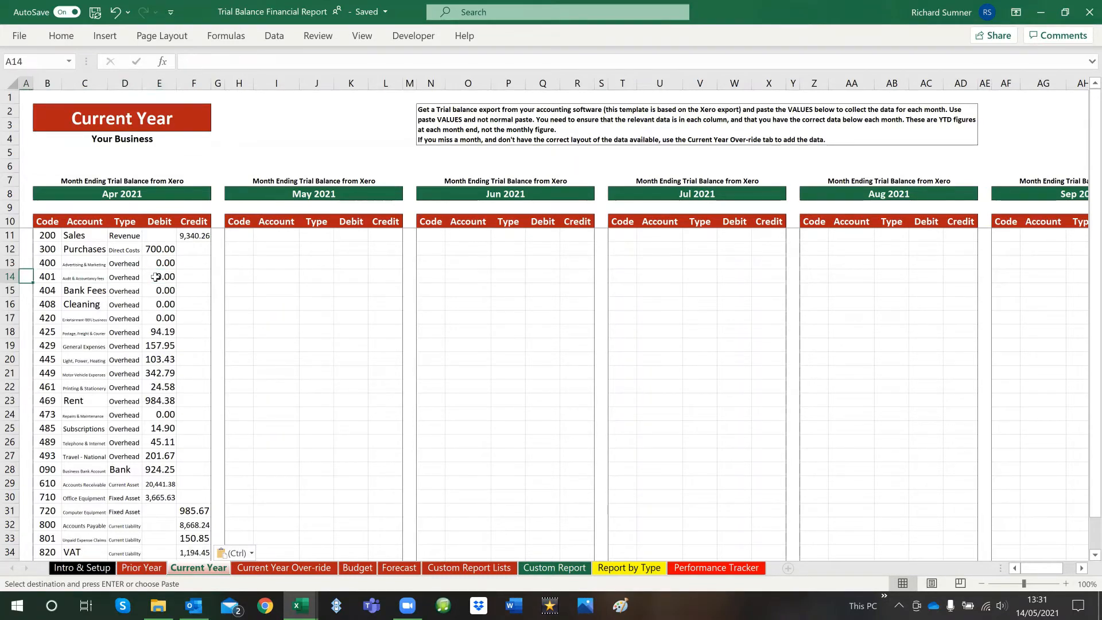
key("ctrl+Home")
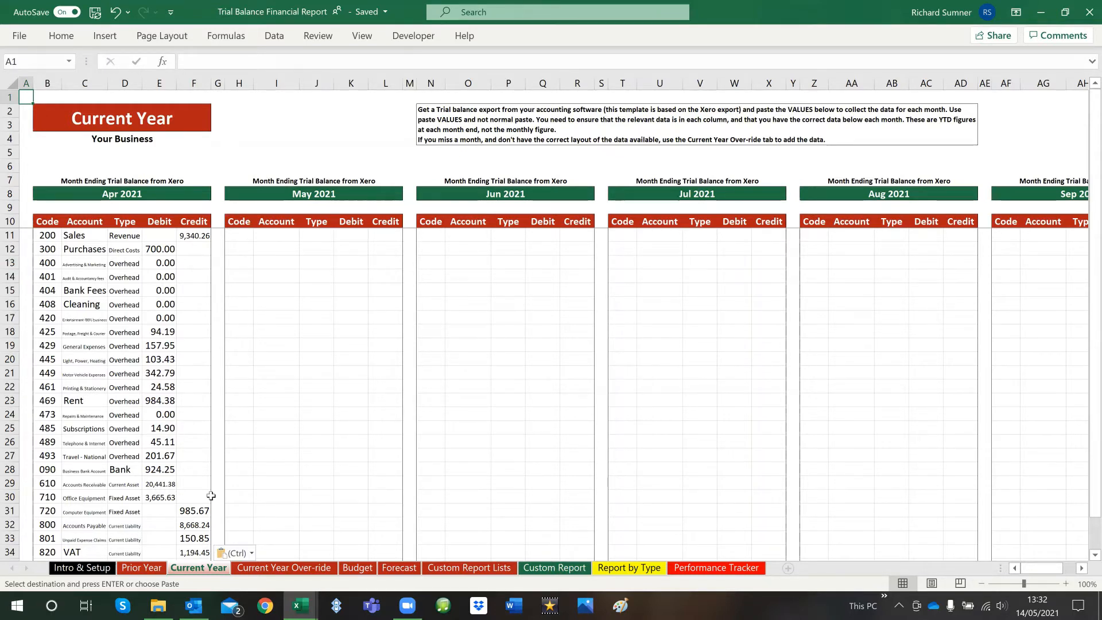
In the Copy of Demo Company workbook, clear the copy selection and examine the May 2021 Trial Balance sheet's 30 Apr 2021 and account columns
mouse_move(300, 605)
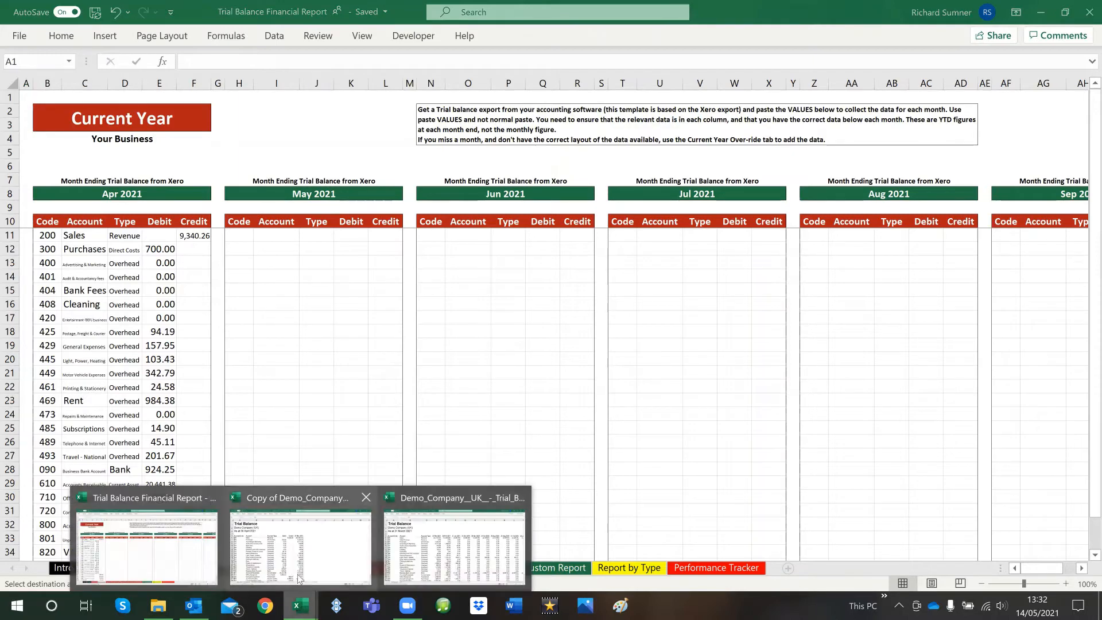
left_click(295, 556)
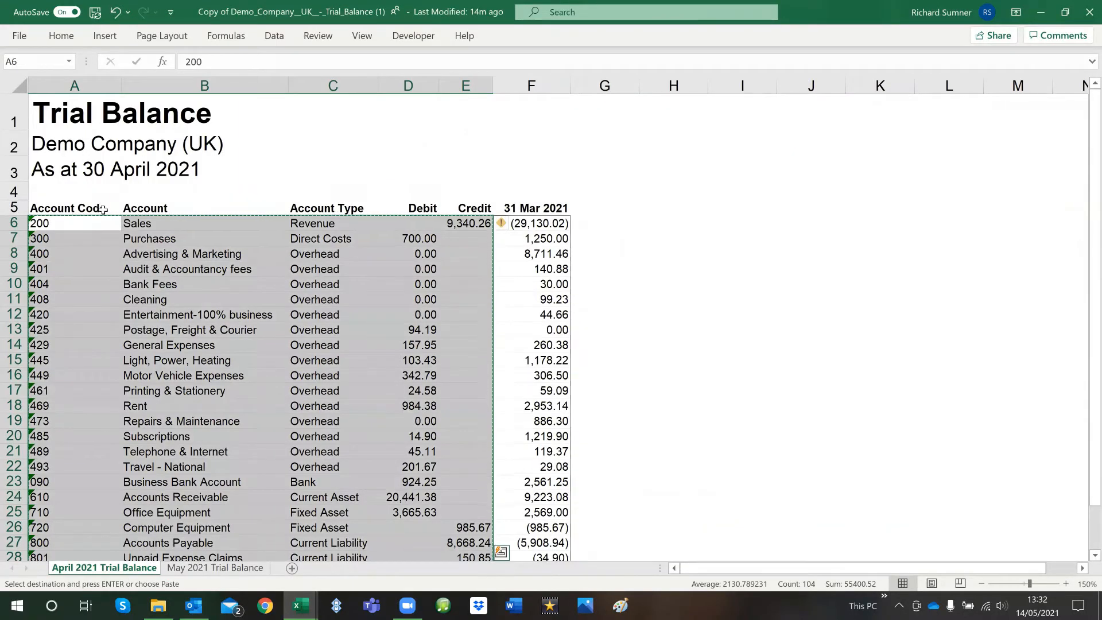
key("Escape")
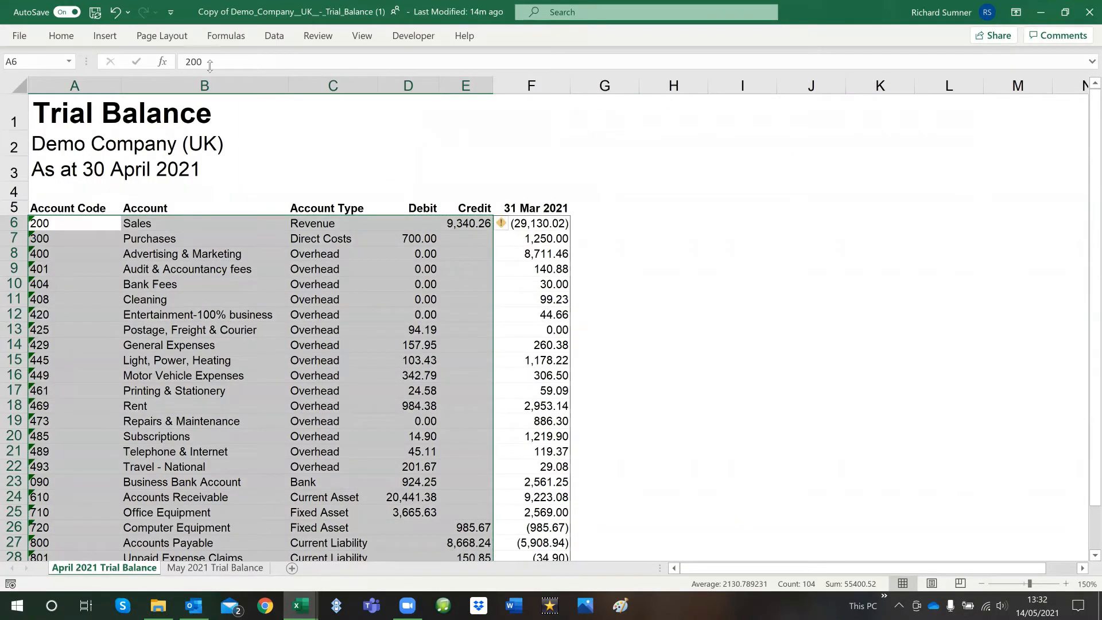
left_click(234, 567)
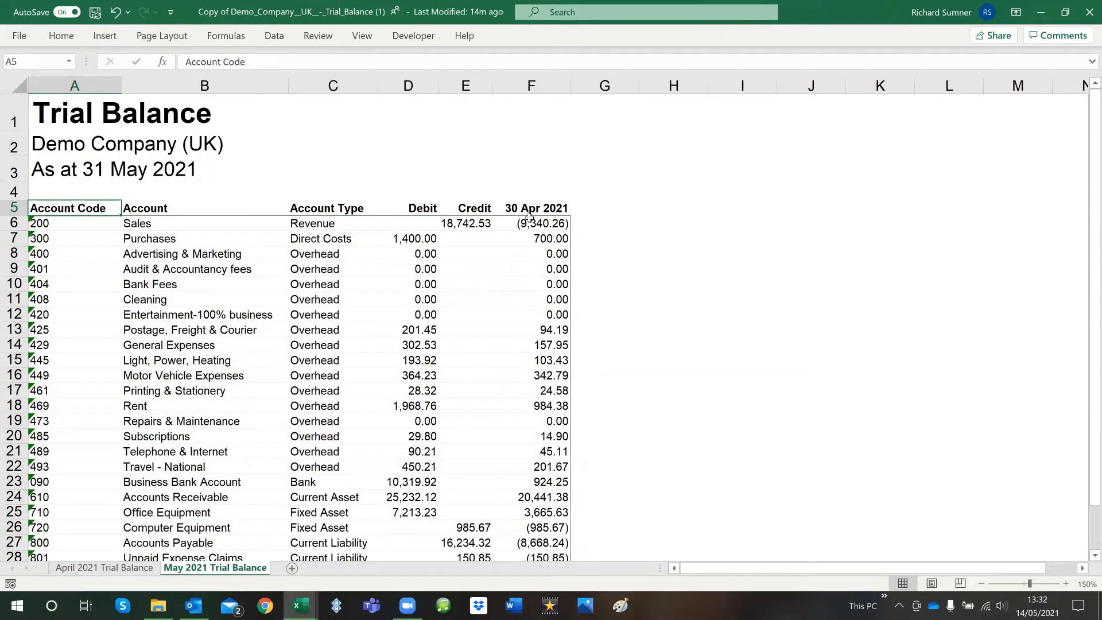
left_click_drag(529, 218, 531, 497)
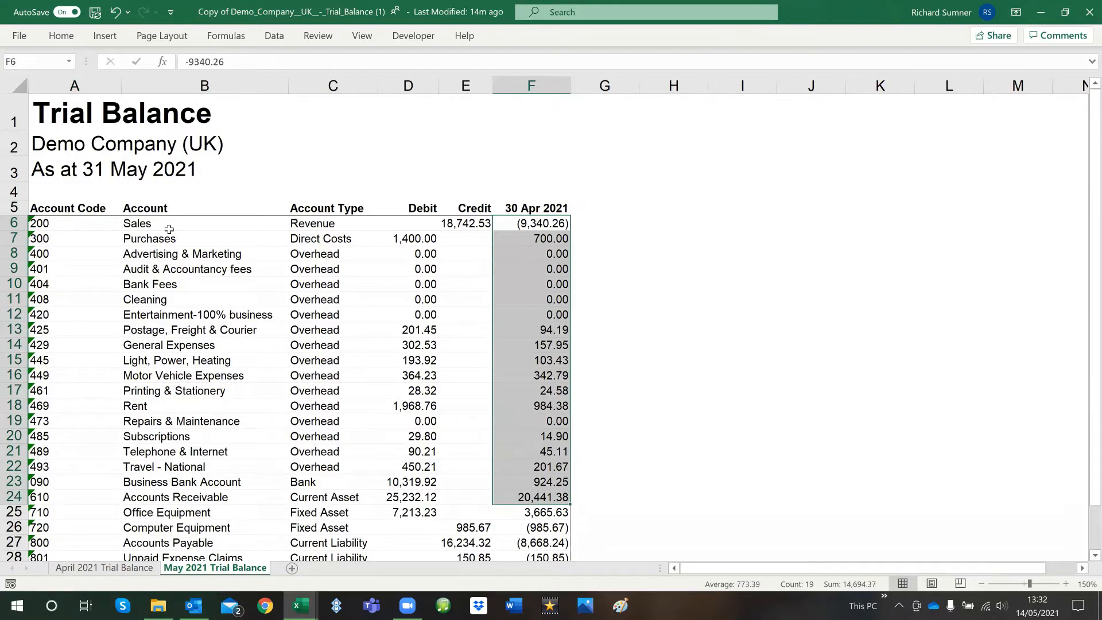
left_click_drag(69, 223, 474, 490)
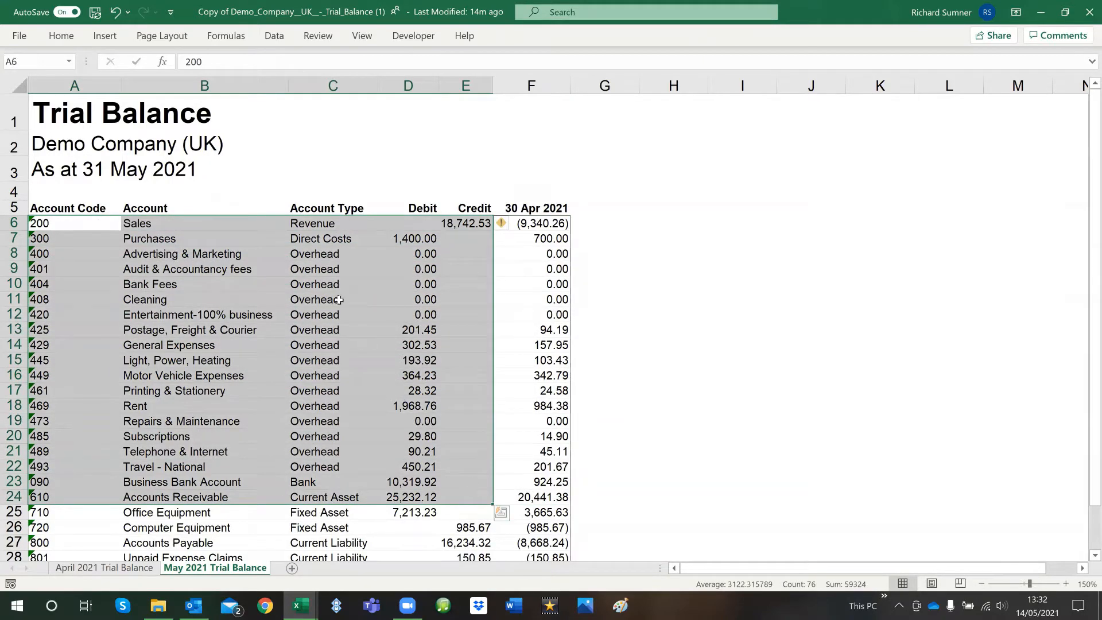
left_click(275, 167)
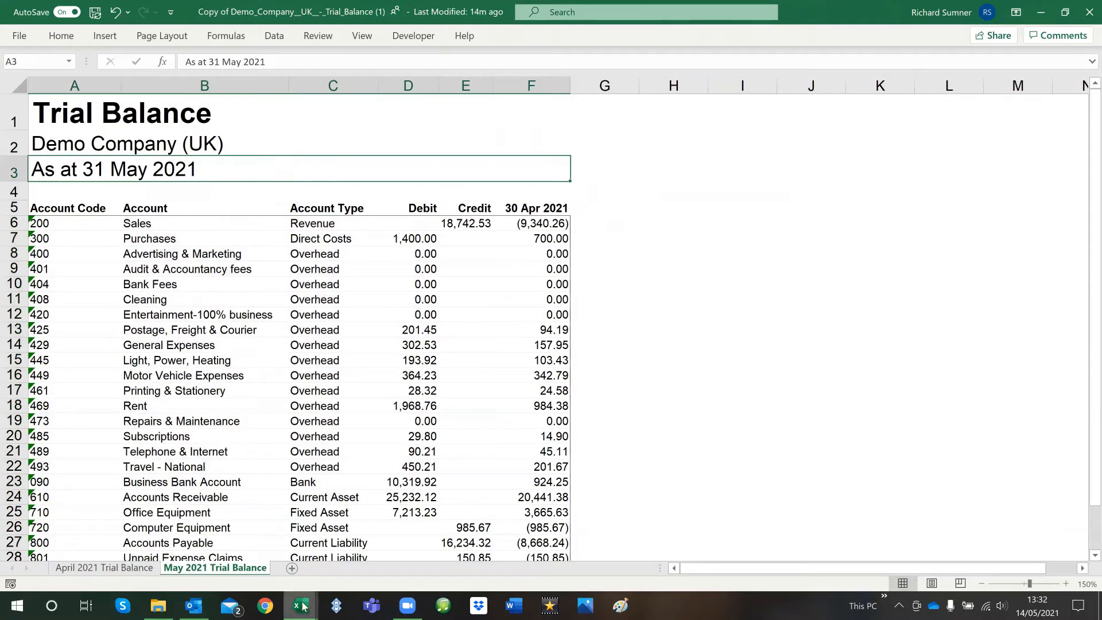
Back in the Trial Balance Financial Report workbook, examine the Current Year Over-ride sheet's Apr 2021 column and compare it with the Current Year sheet
mouse_move(300, 605)
left_click(270, 568)
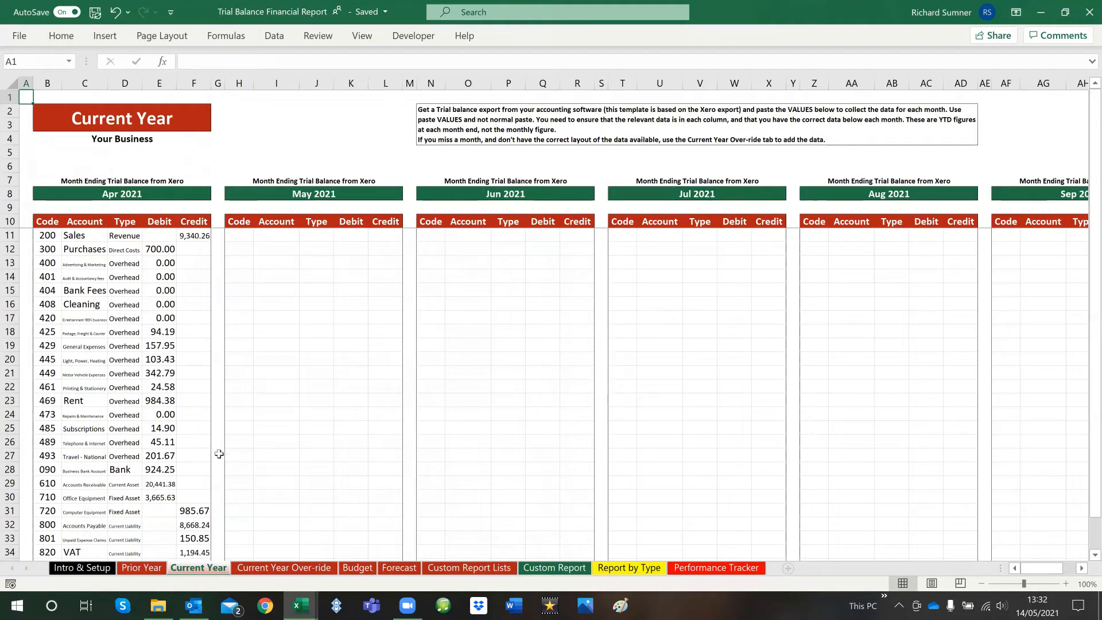
left_click(277, 568)
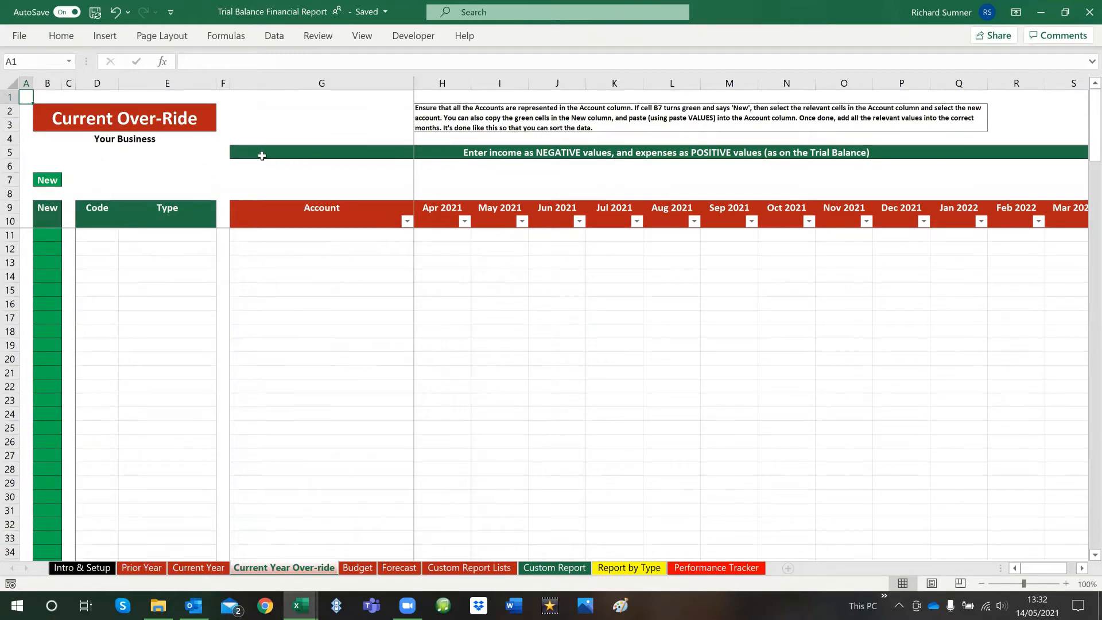
left_click_drag(439, 234, 444, 457)
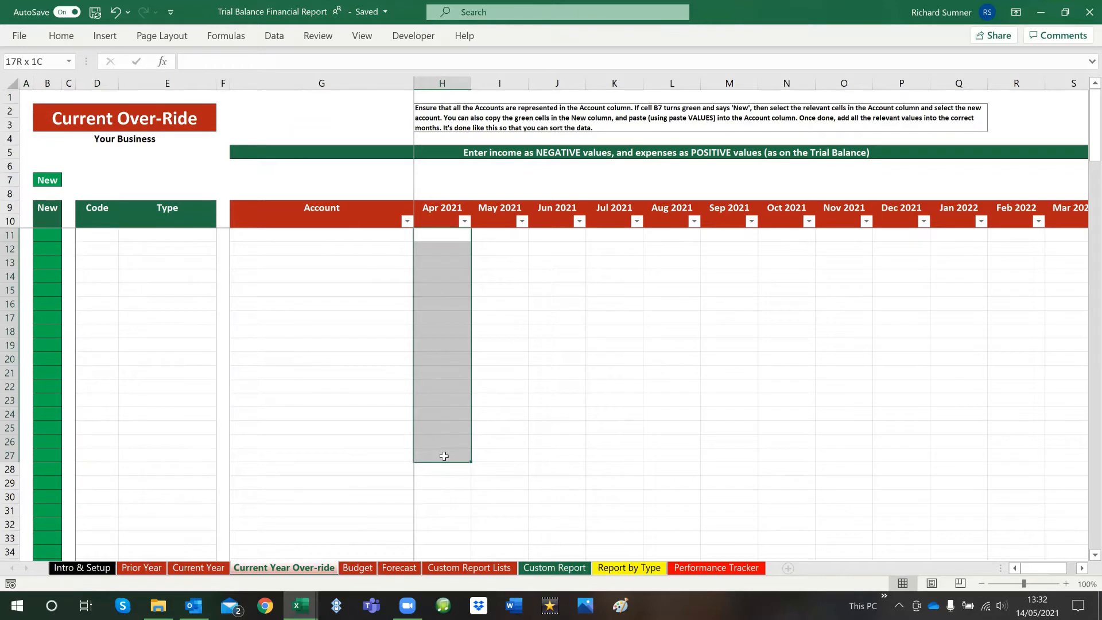
left_click(446, 237)
left_click(214, 568)
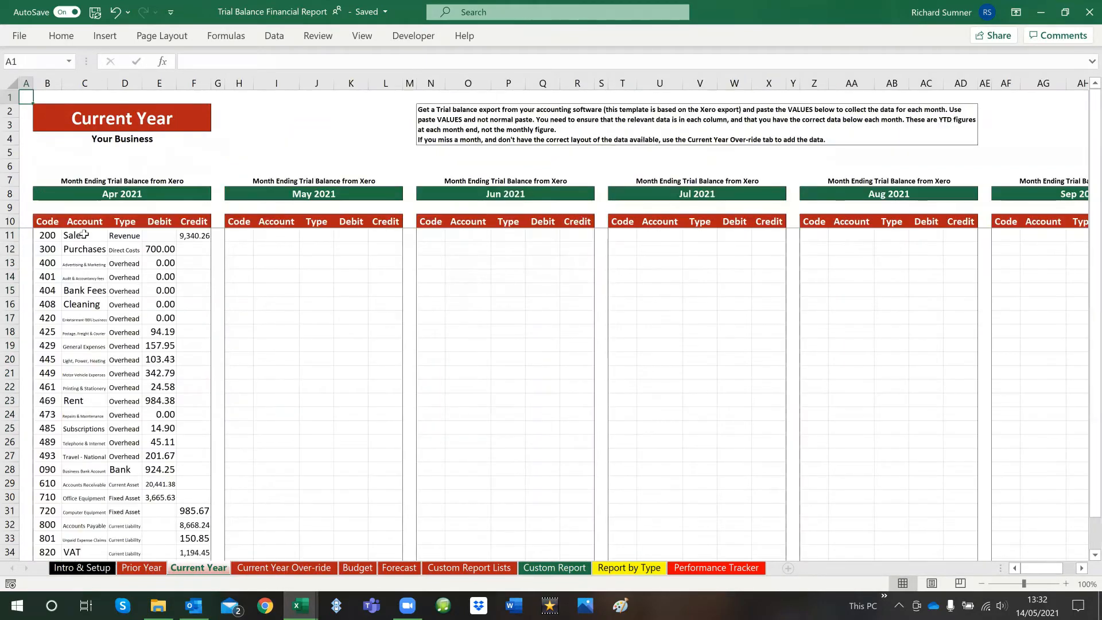
left_click(266, 568)
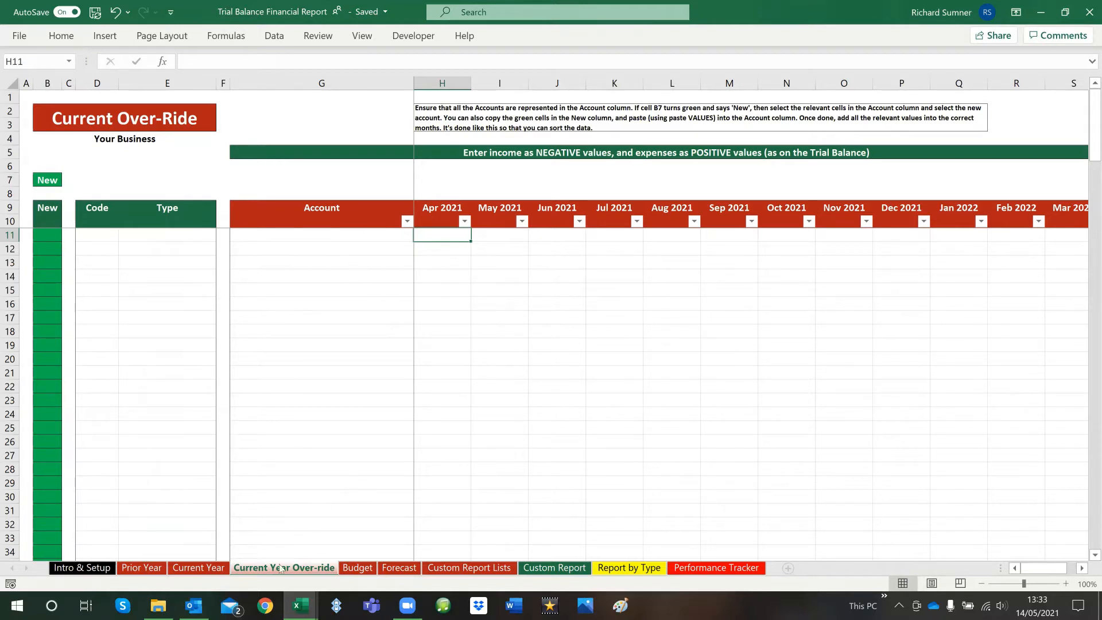
Compare the 30 Apr 2021 figures and account details on the May 2021 Trial Balance sheet with the Current Year Over-ride layout
mouse_move(300, 606)
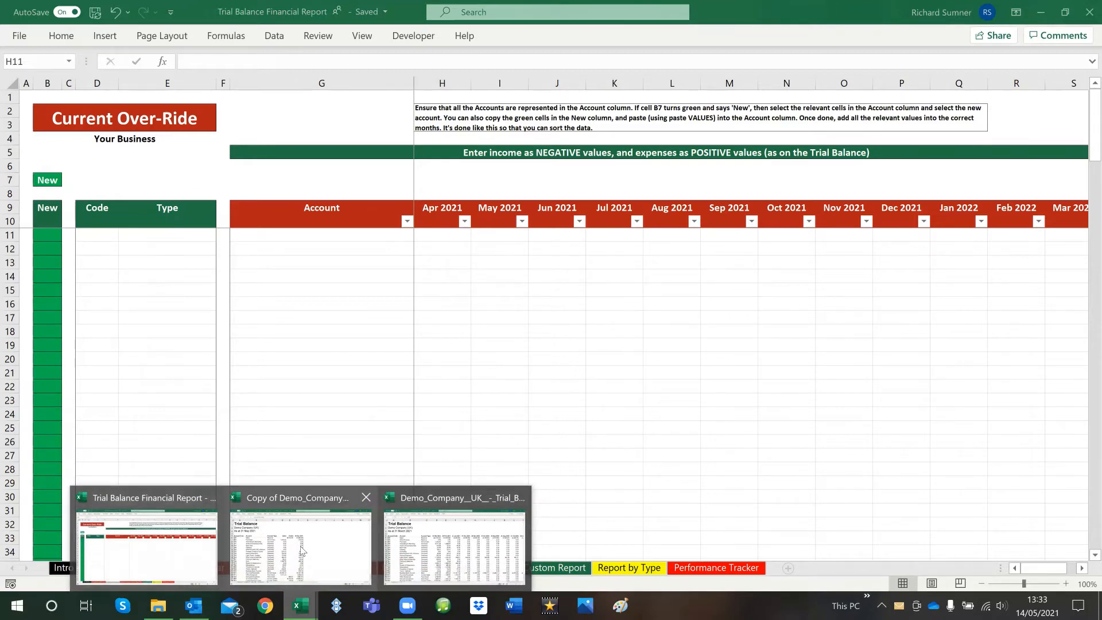
left_click(302, 550)
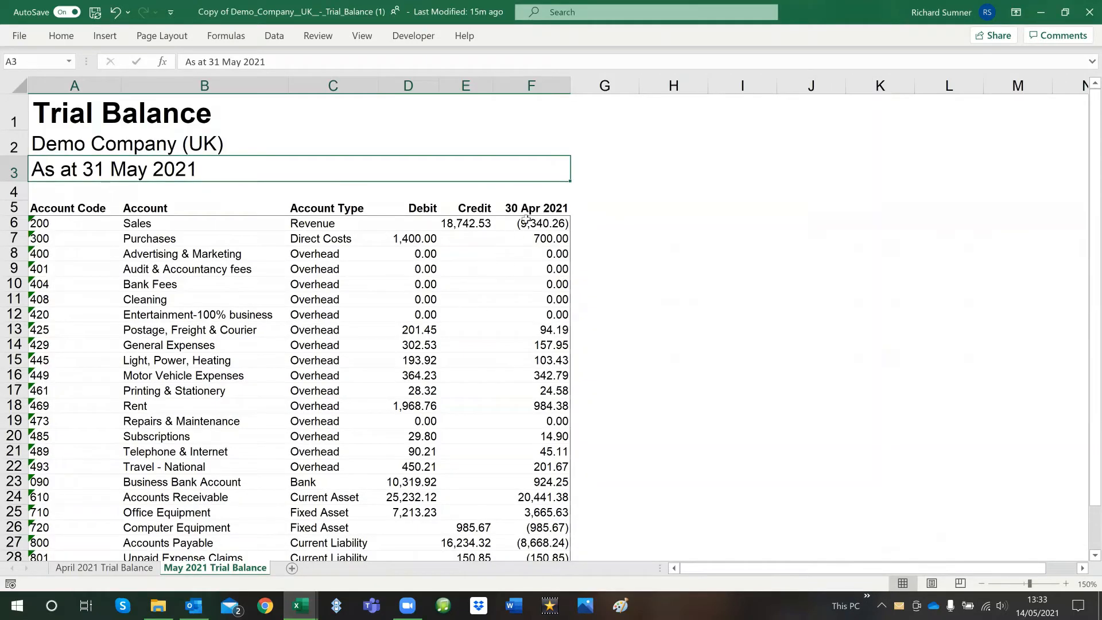
left_click_drag(525, 220, 523, 322)
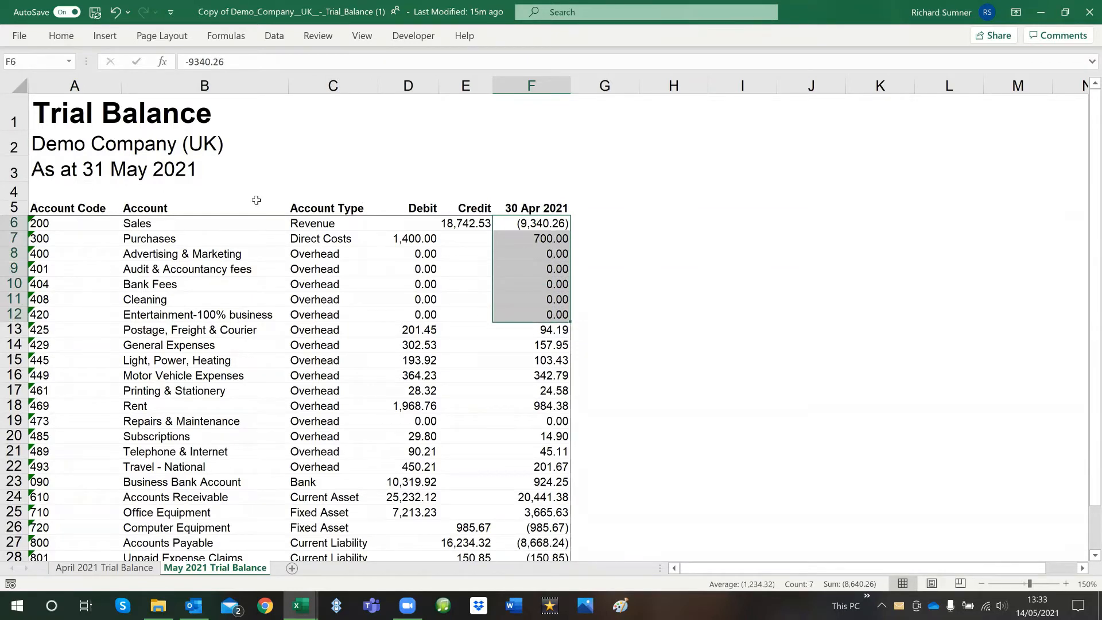
left_click_drag(74, 223, 234, 224)
left_click_drag(331, 223, 179, 225)
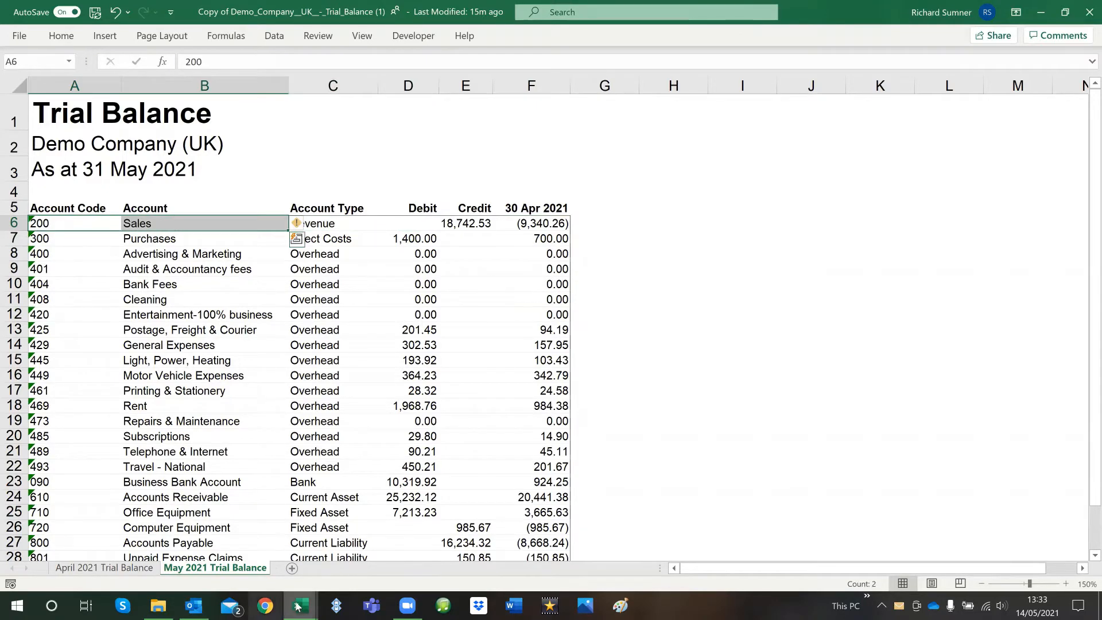
mouse_move(300, 605)
left_click(170, 519)
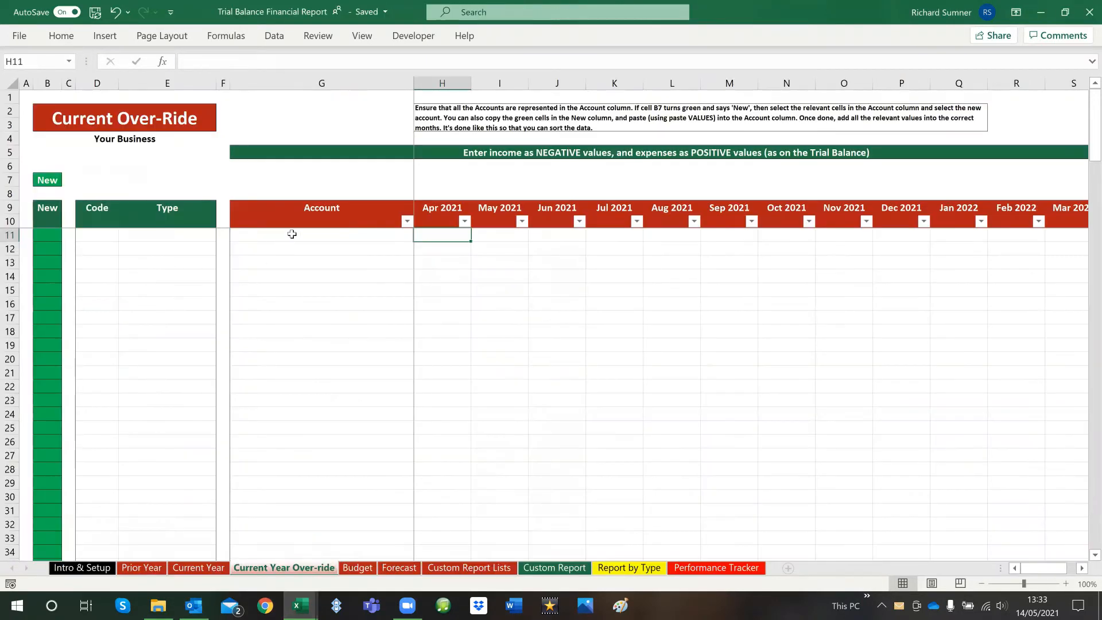
On the May 2021 Trial Balance sheet of the Copy of Demo Company workbook, copy the account names in B6 to B31
mouse_move(299, 605)
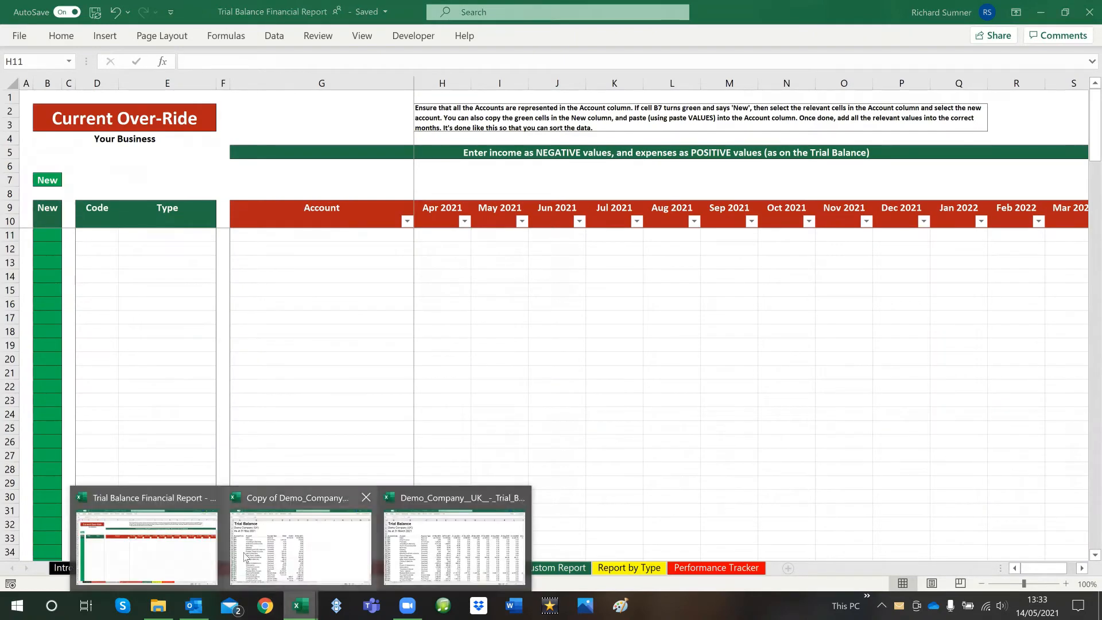
left_click(271, 549)
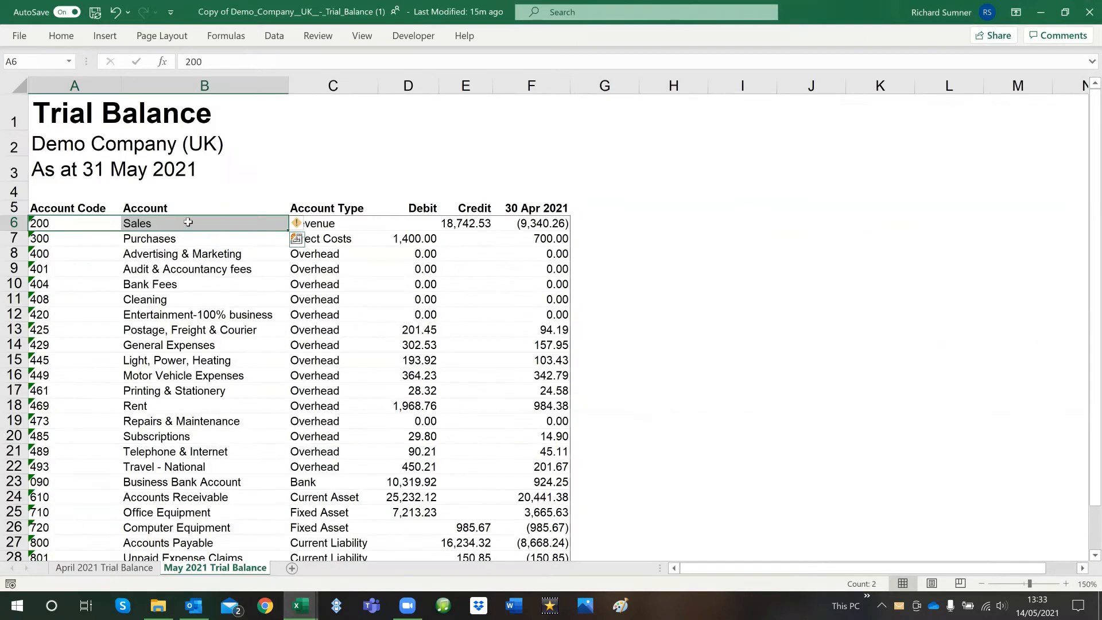
left_click_drag(187, 228, 184, 519)
right_click(184, 150)
left_click(220, 187)
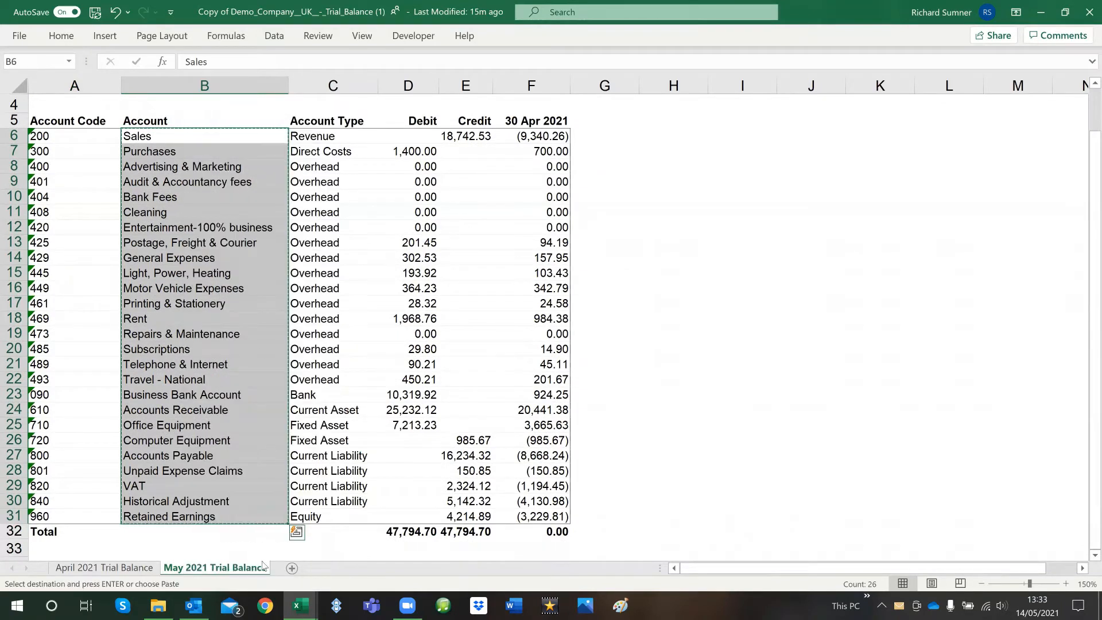
Switch to the Trial Balance Financial Report workbook and paste the account names as values at G11 of the Current Year Over-ride sheet
left_click(298, 605)
left_click(194, 499)
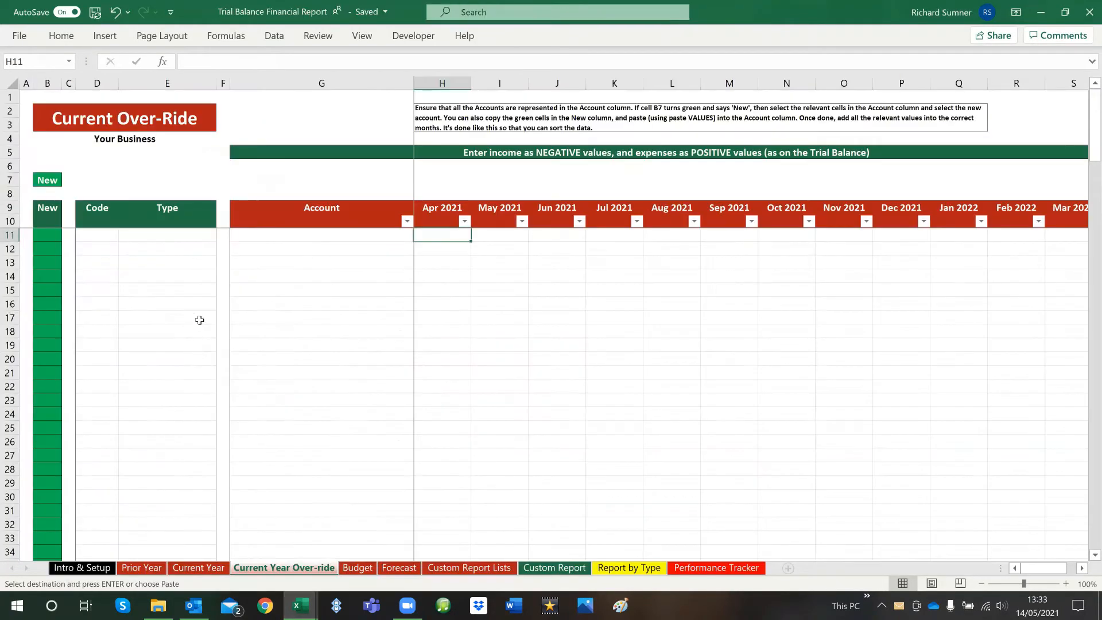
right_click(253, 235)
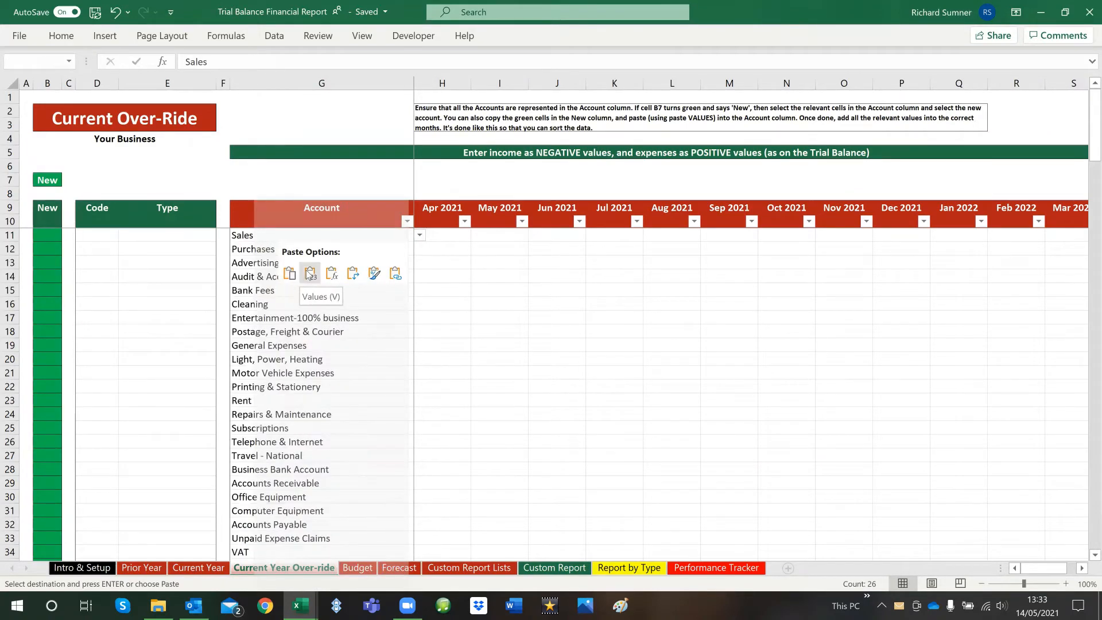
left_click(309, 273)
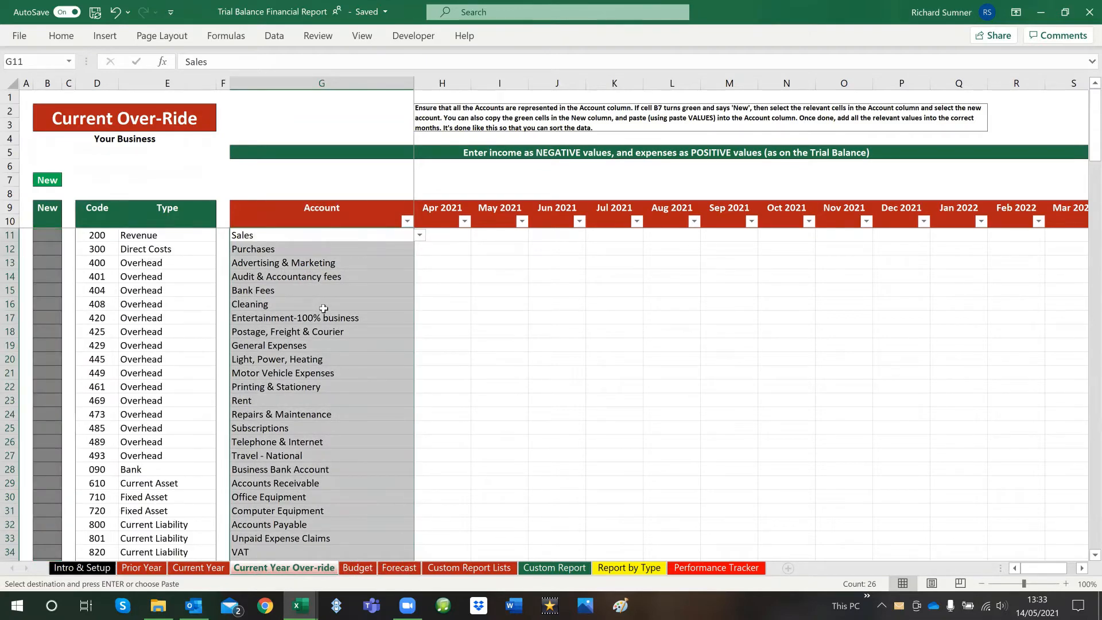
Add the two missing accounts below Retained Earnings, choosing Other Revenue in G37 and Consulting in G38
scroll(323, 309, "down", 6)
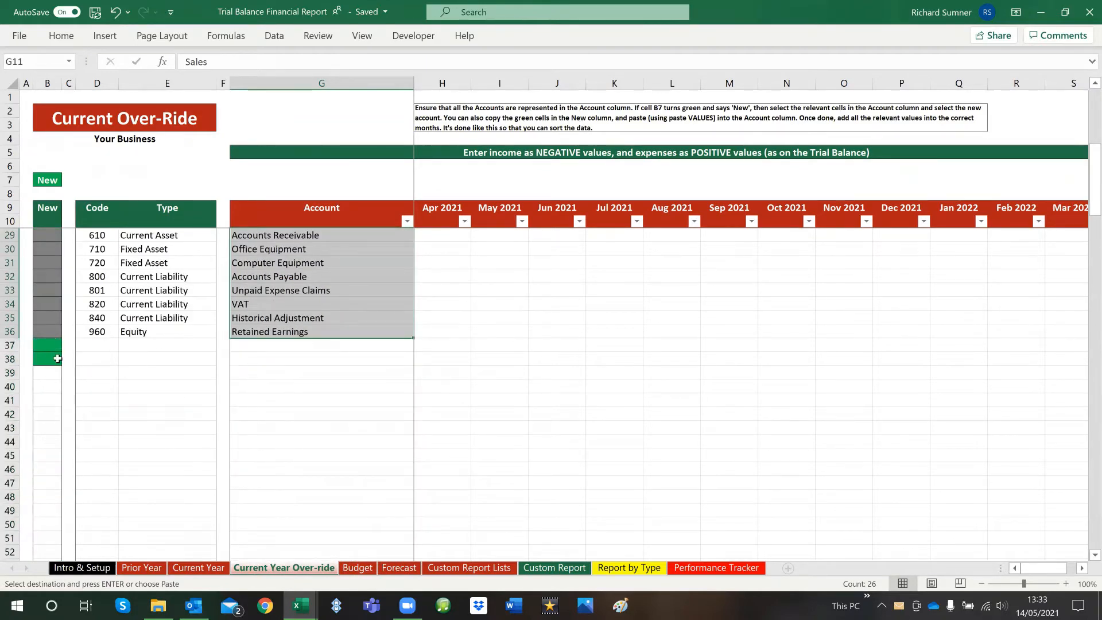
left_click(271, 348)
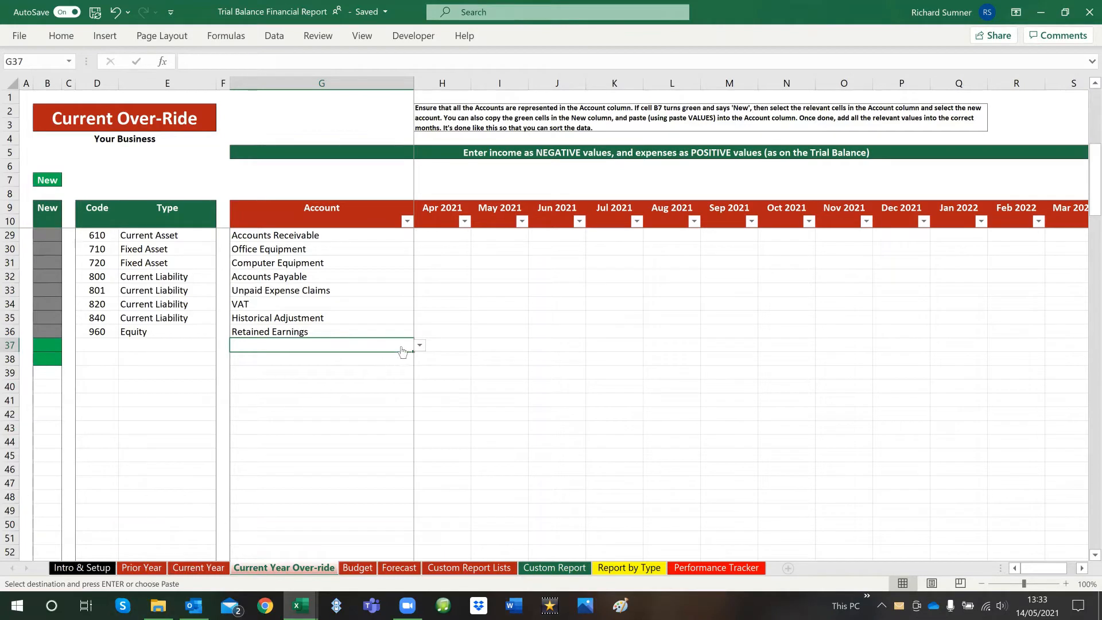
left_click(420, 346)
left_click(387, 358)
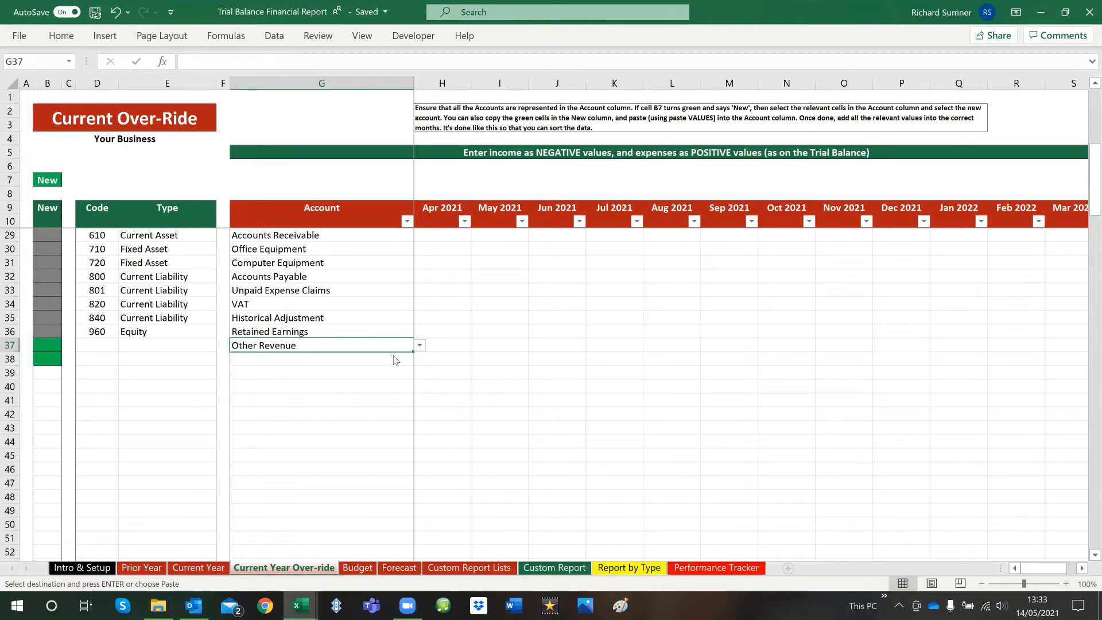
left_click(396, 358)
left_click(419, 360)
left_click(394, 372)
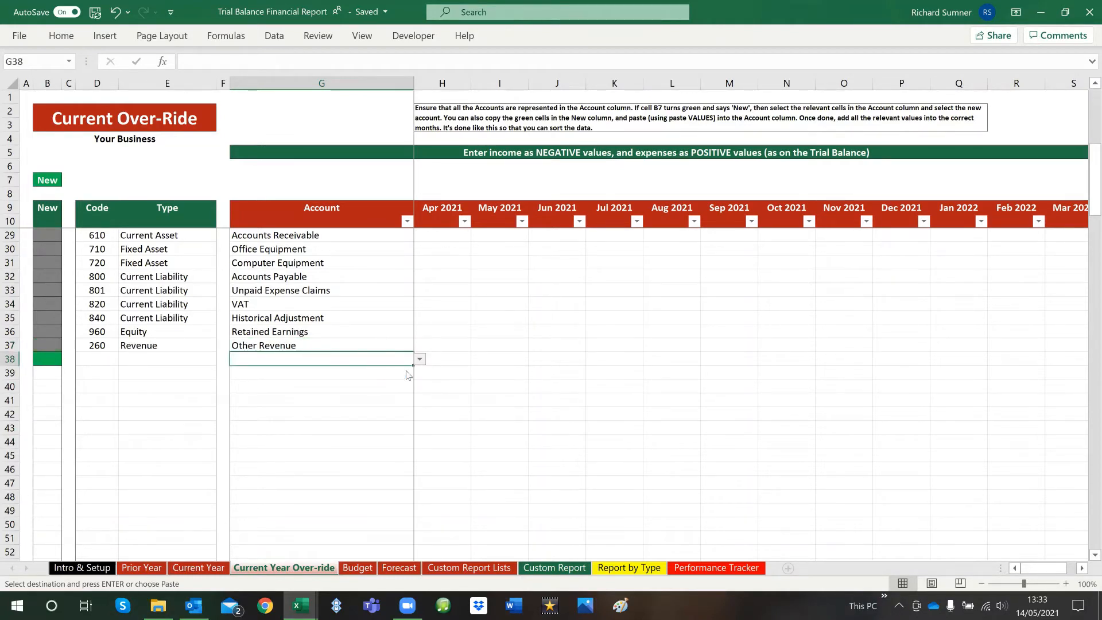
Review the Apr 2021 entry cells from H11 to H32 and select the first May 2021 cell, I11
scroll(487, 364, "up", 6)
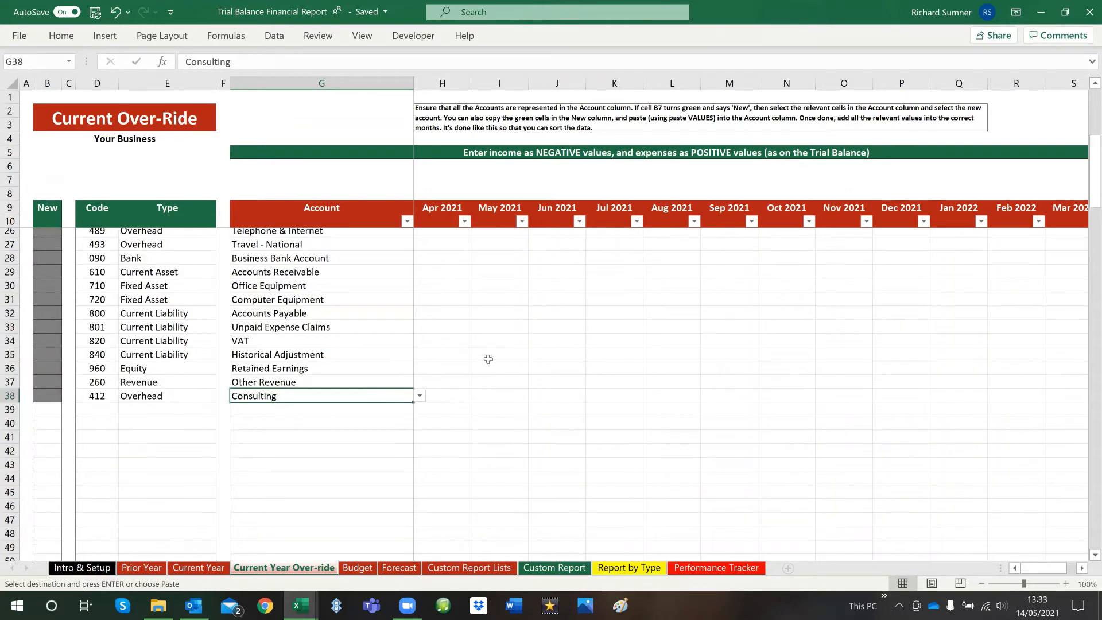
left_click_drag(453, 239, 456, 466)
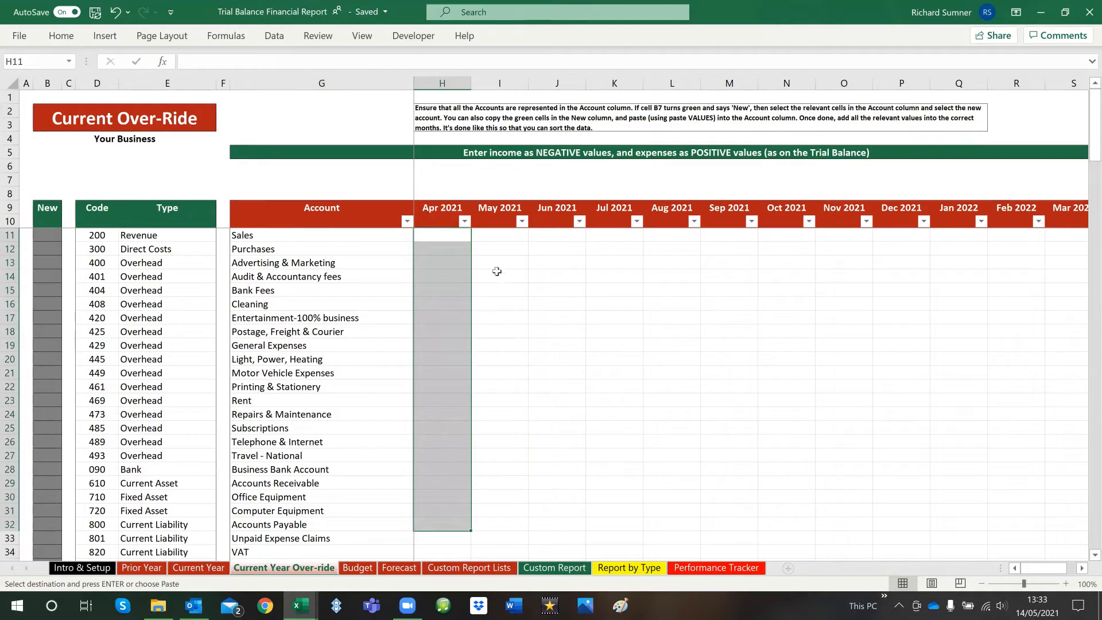
left_click(520, 239)
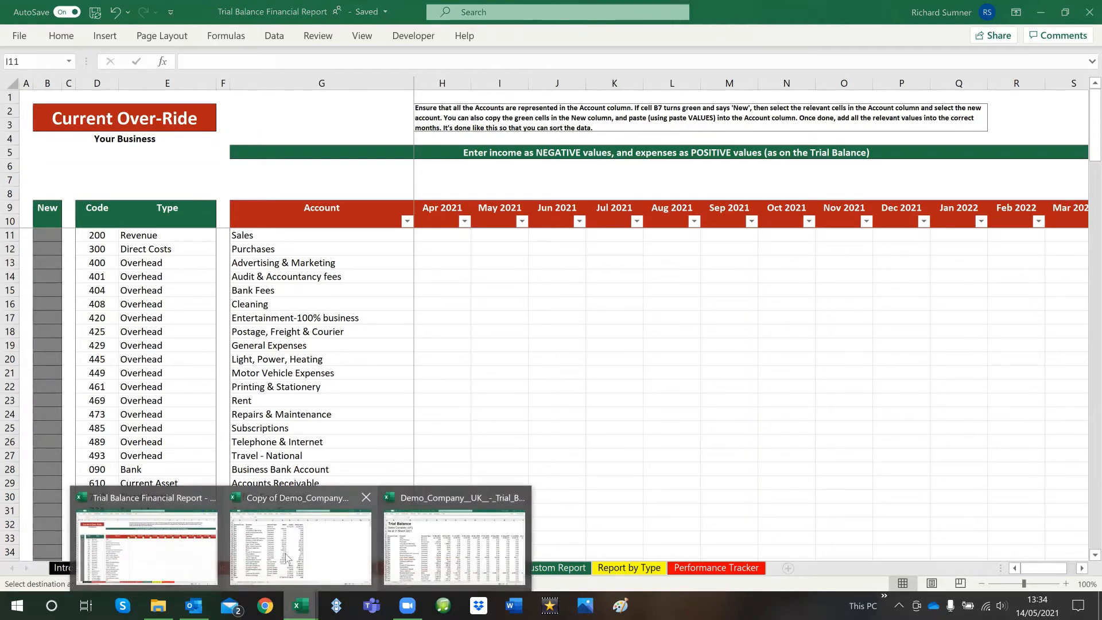
Switch to the Copy of Demo Company workbook and copy the 30 Apr 2021 values in F6 to F31 of the May 2021 Trial Balance sheet
left_click(294, 561)
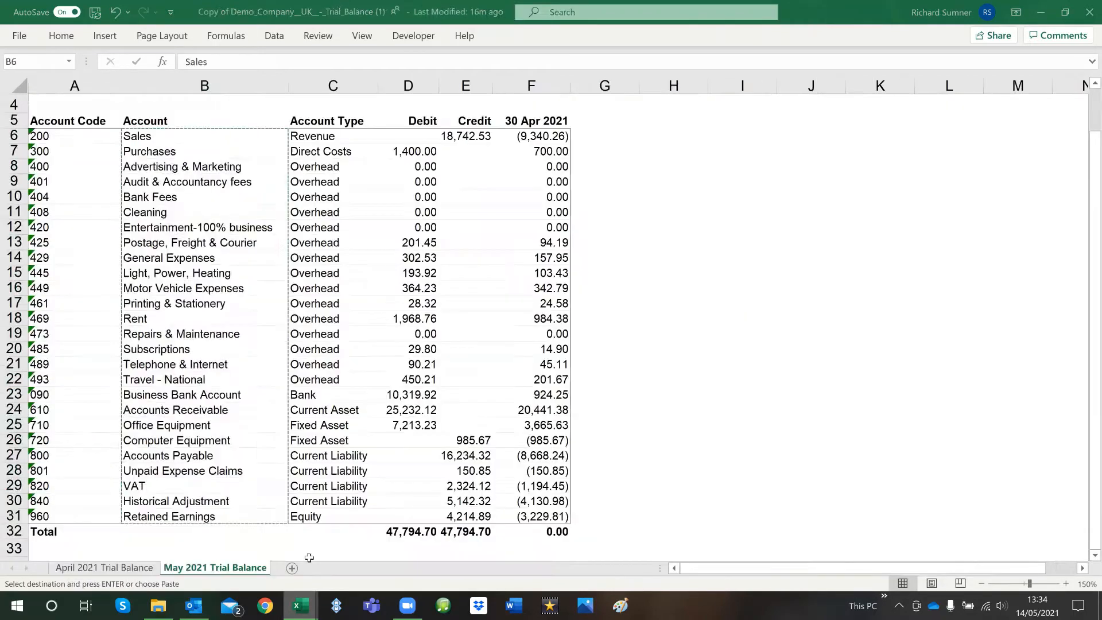
left_click(533, 128)
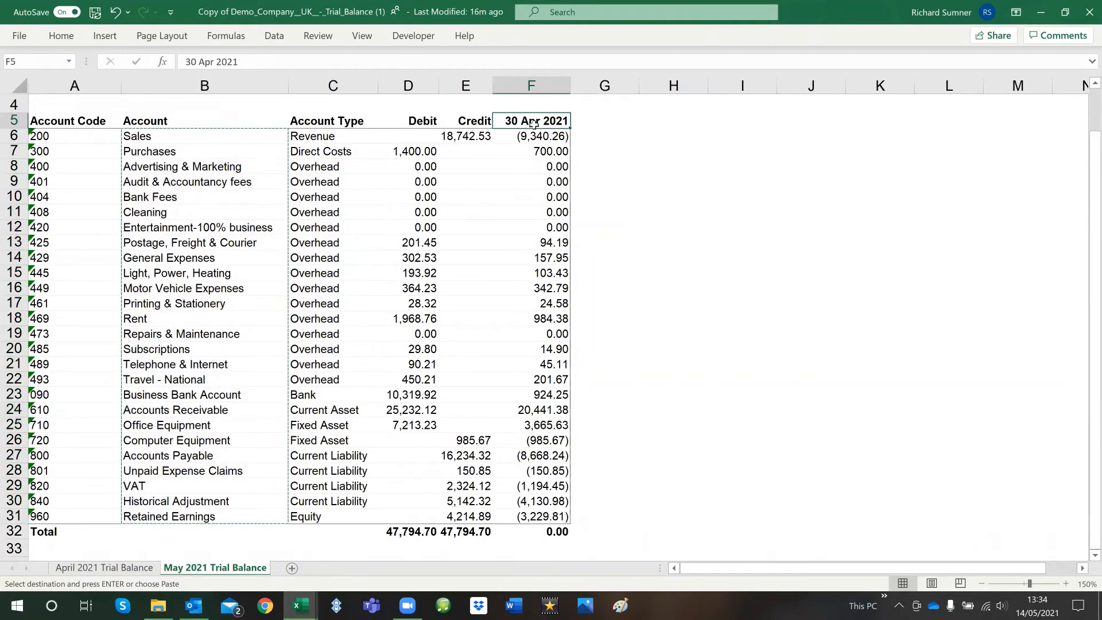
key("Down")
key("shift+Down")
key("shift+Down")
key("shift+Down")
key("shift+Down")
key("shift+Down")
key("shift+Down")
key("shift+Down")
key("shift+Down")
key("shift+Down")
key("shift+Down")
key("shift+Down")
key("shift+Down")
key("shift+Down")
key("shift+Down")
key("shift+Down")
key("shift+Down")
key("shift+Down")
key("shift+Down")
key("shift+Down")
key("shift+Down")
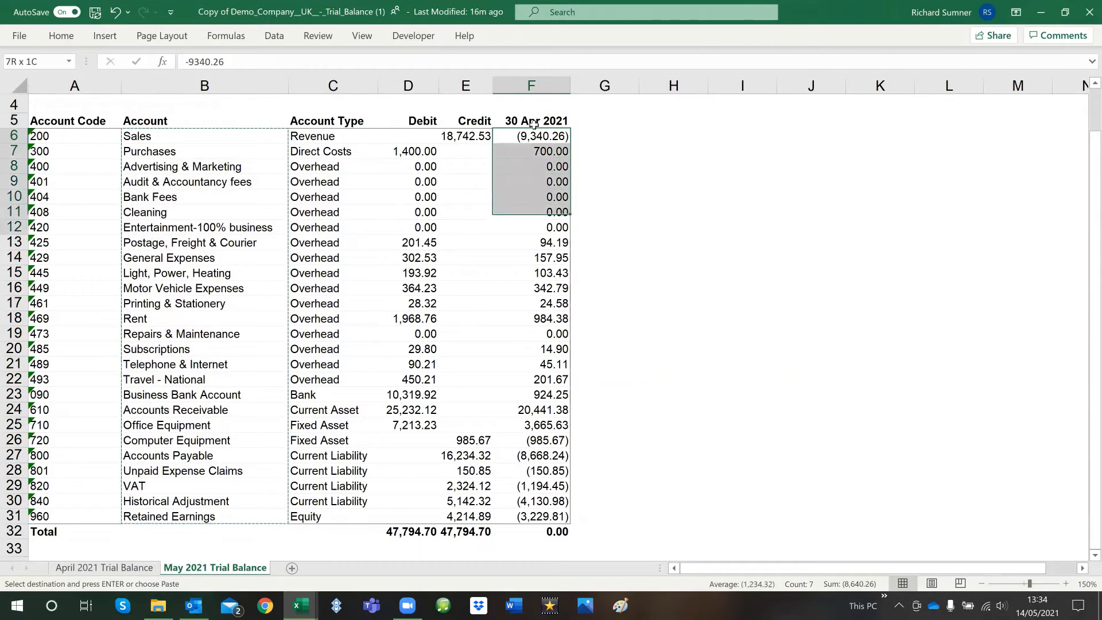
key("shift+Down")
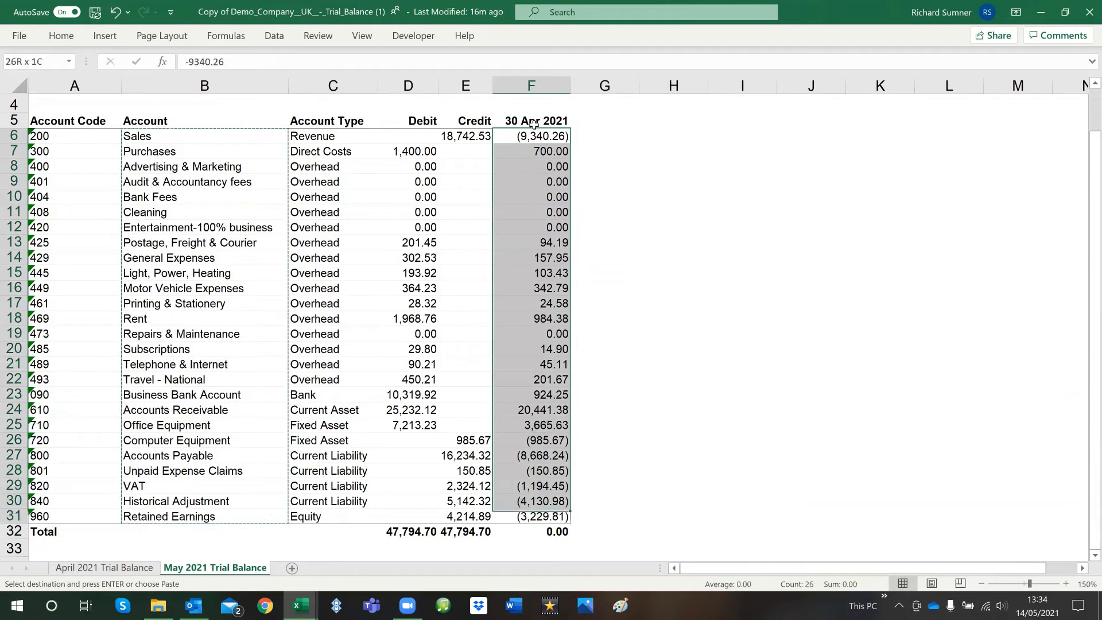
right_click(561, 172)
left_click(563, 202)
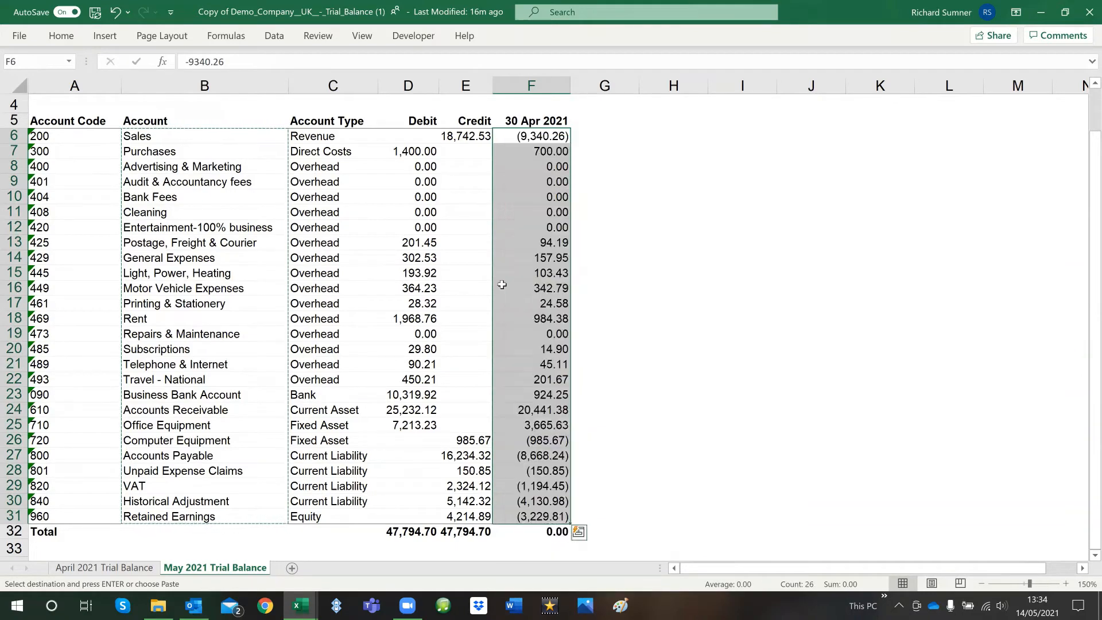
Return to the Trial Balance Financial Report workbook and preview pasting values only into the Apr 2021 column from H11, without keeping the paste
mouse_move(298, 604)
left_click(219, 553)
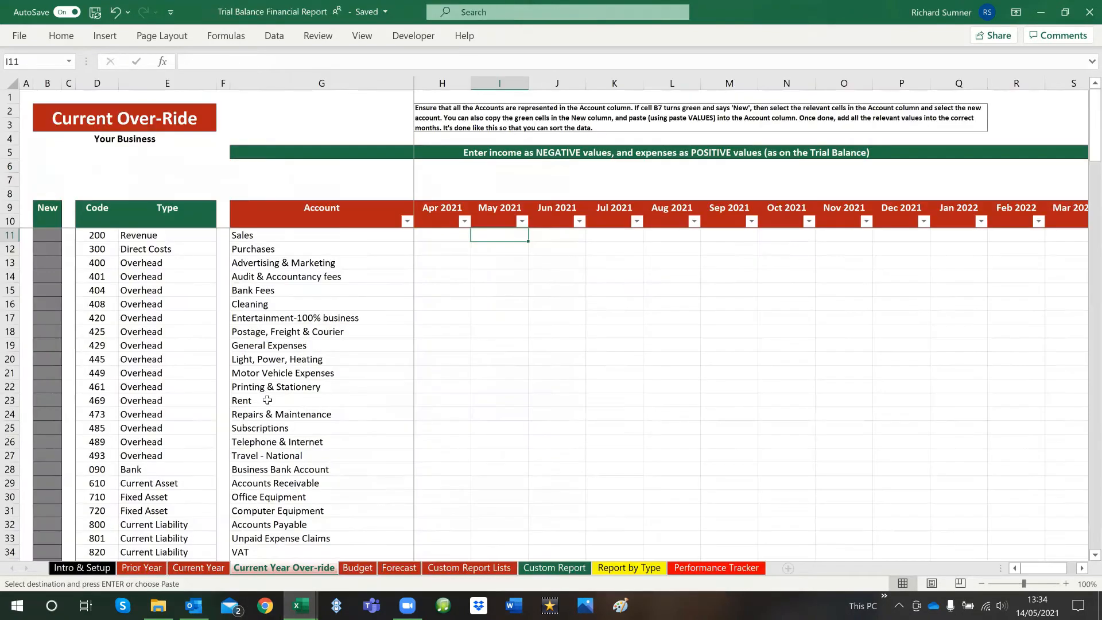
right_click(436, 232)
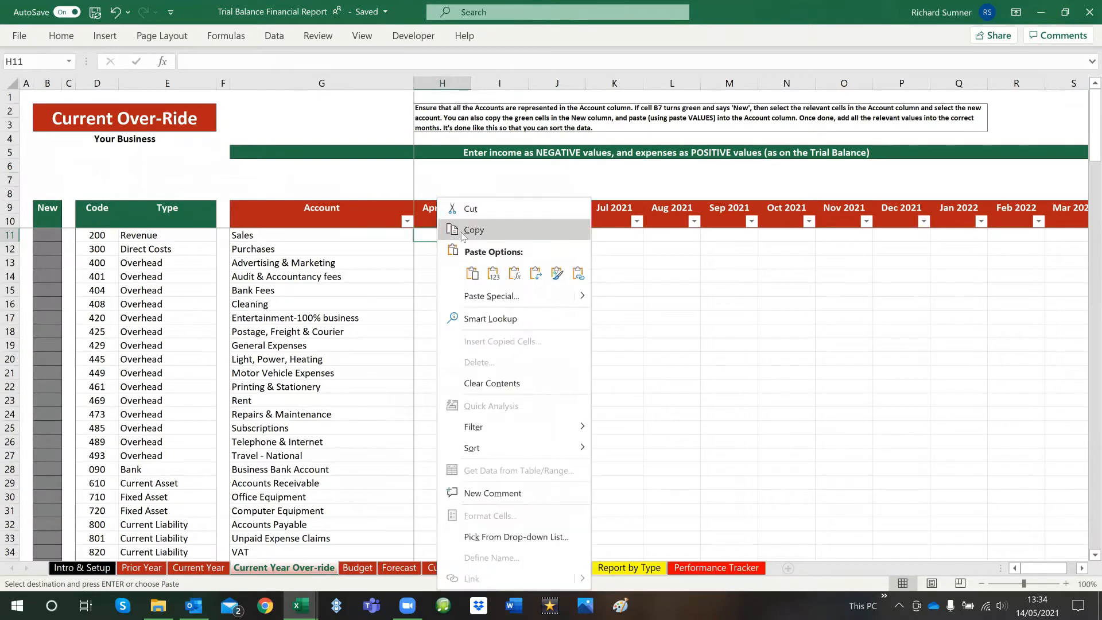
left_click(494, 273)
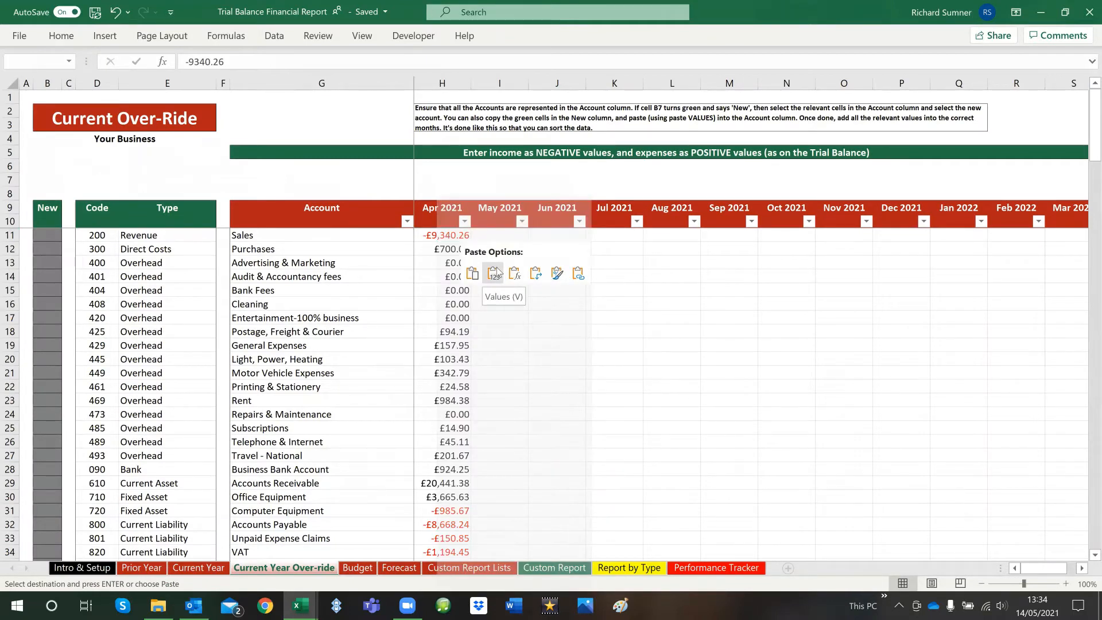
key("Escape")
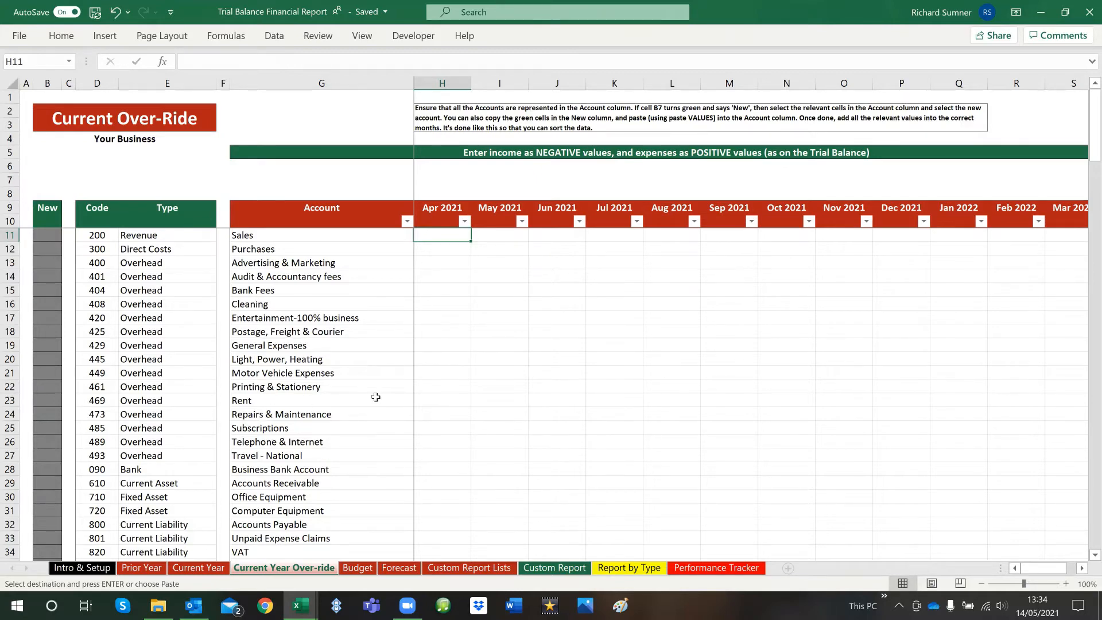
Switch to the Copy of Demo Company workbook and copy the account names in B6 to B31
mouse_move(300, 606)
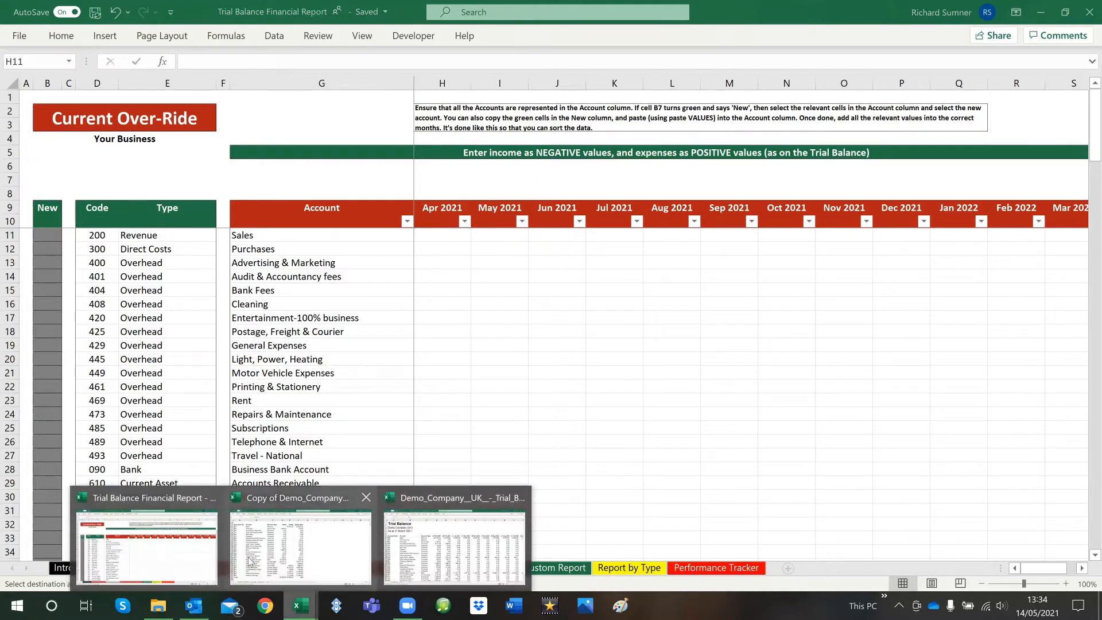
left_click(248, 559)
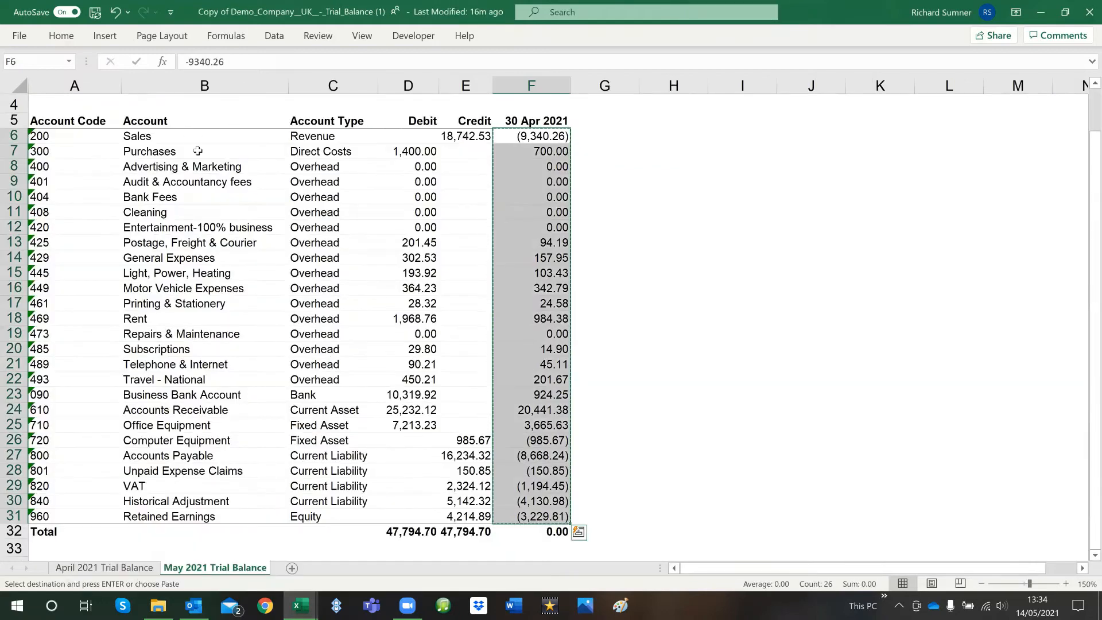
left_click_drag(184, 140, 180, 519)
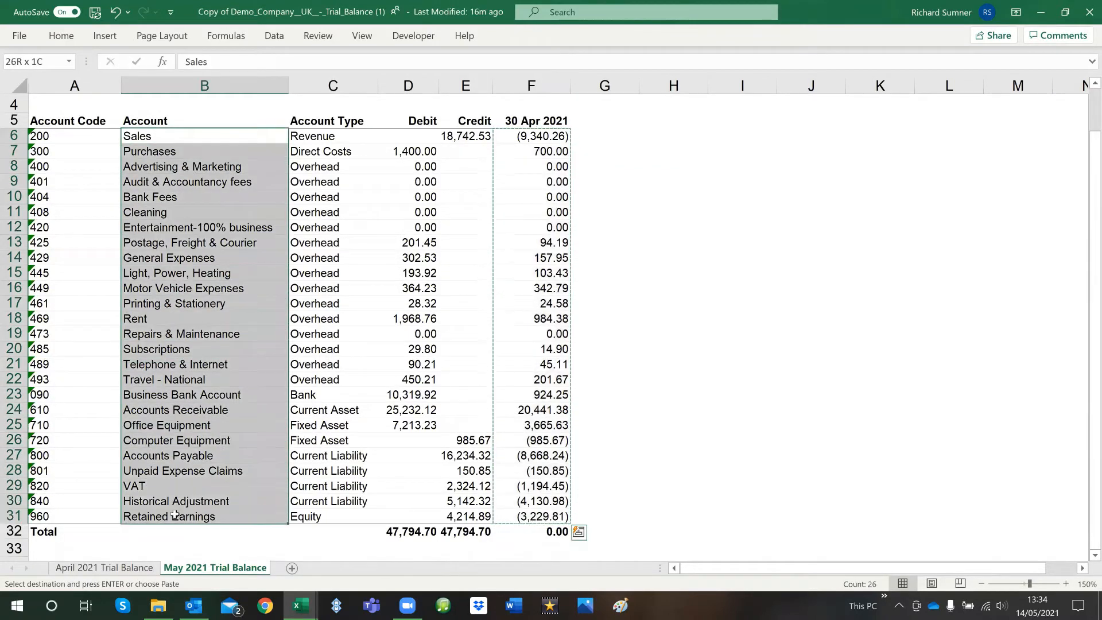
right_click(165, 345)
left_click(202, 186)
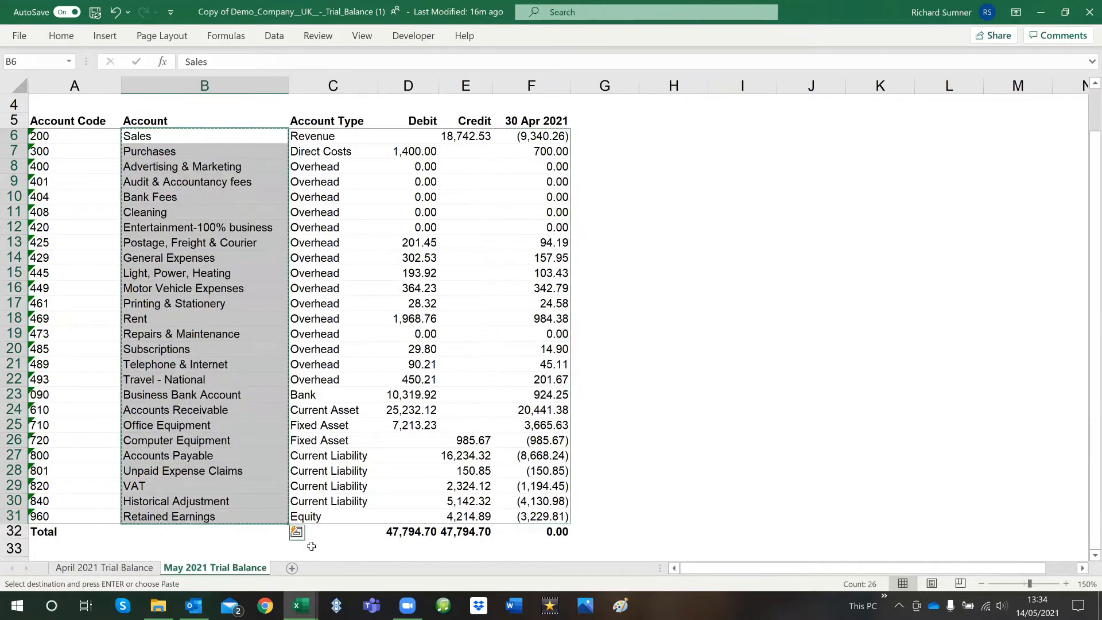
Return to the Trial Balance Financial Report workbook and paste the account names as values at V11 of the Current Year Over-ride sheet
mouse_move(301, 606)
left_click(147, 548)
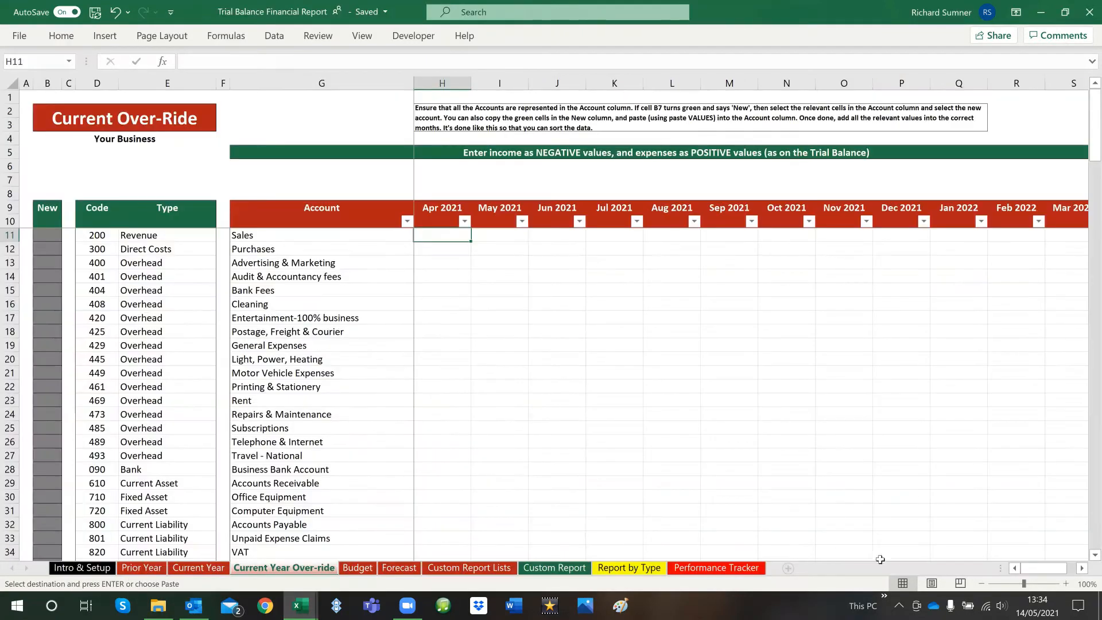
scroll(1080, 566, "right", 8)
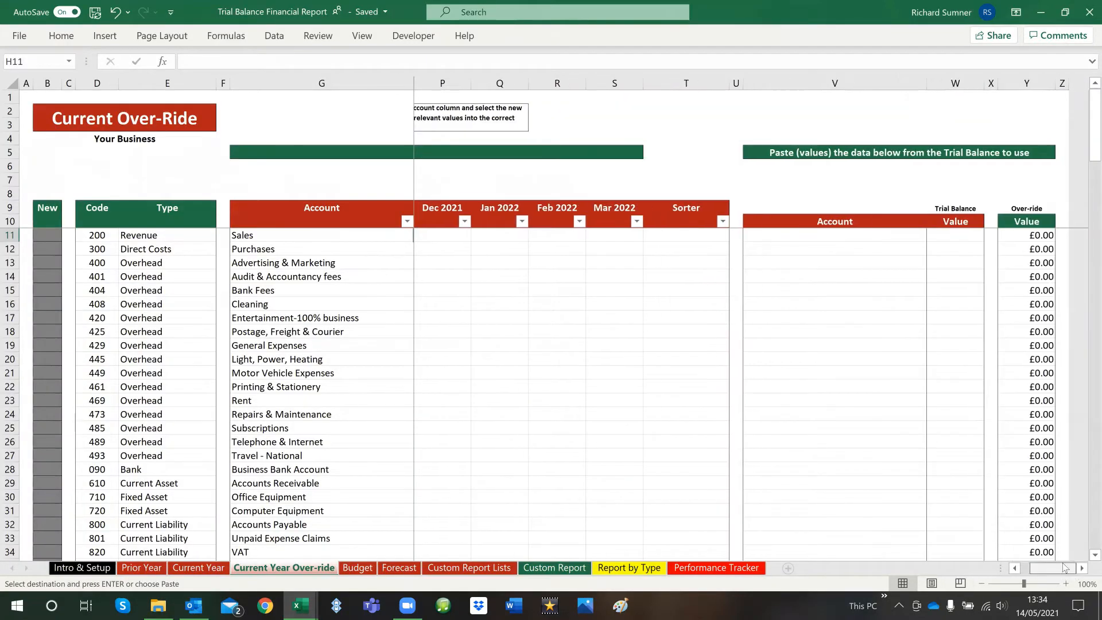
right_click(809, 239)
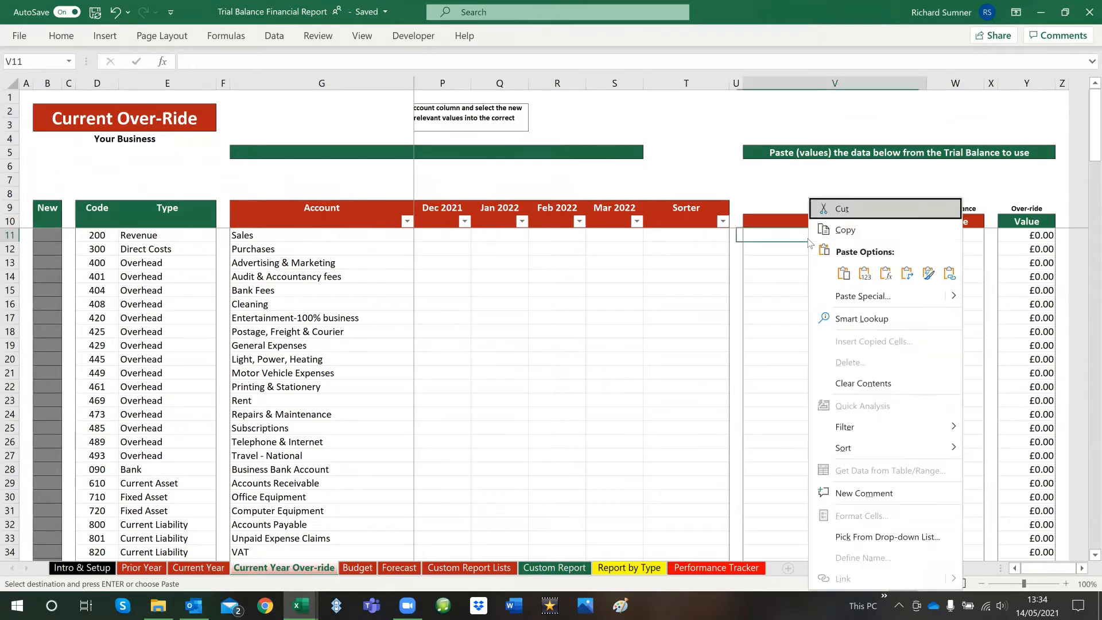
left_click(865, 272)
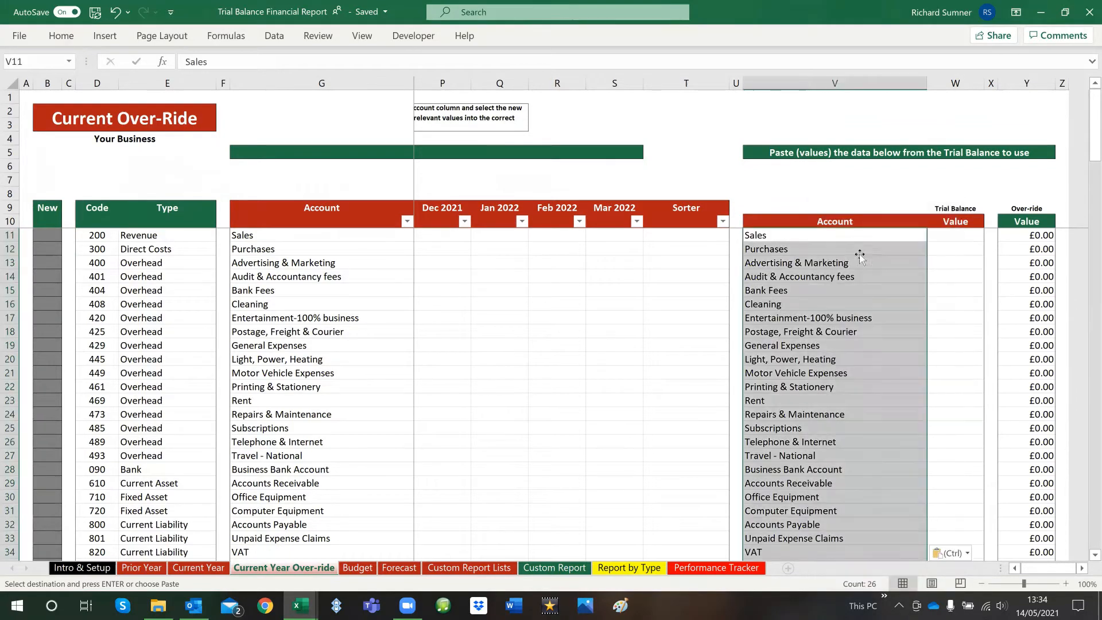
In the Copy of Demo Company workbook, copy the 30 Apr 2021 values in F6 to F31
left_click(301, 606)
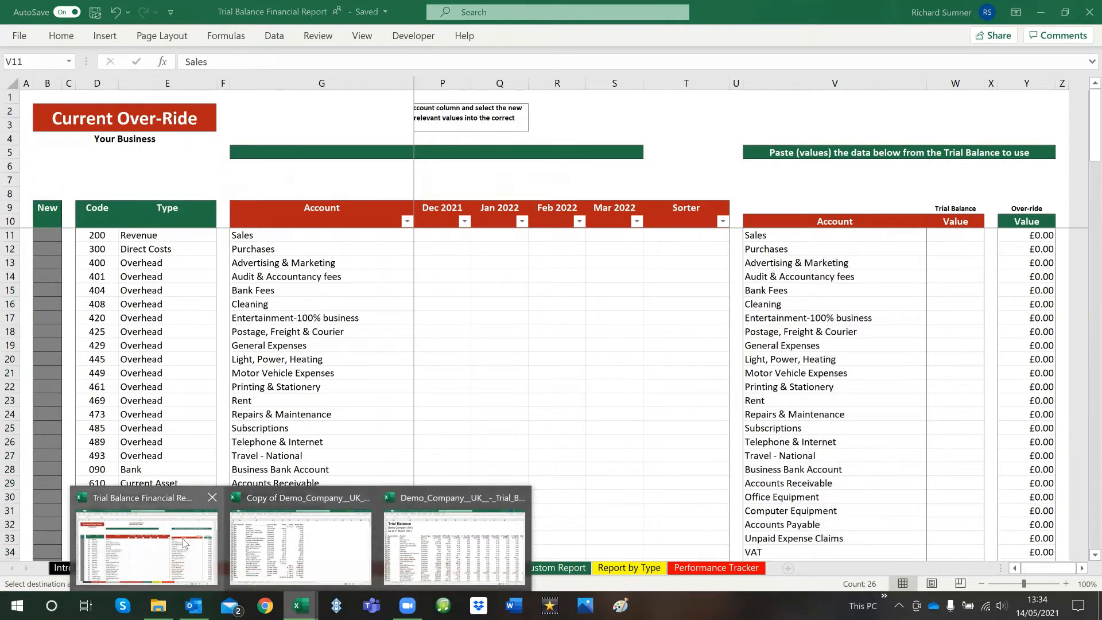
left_click(287, 545)
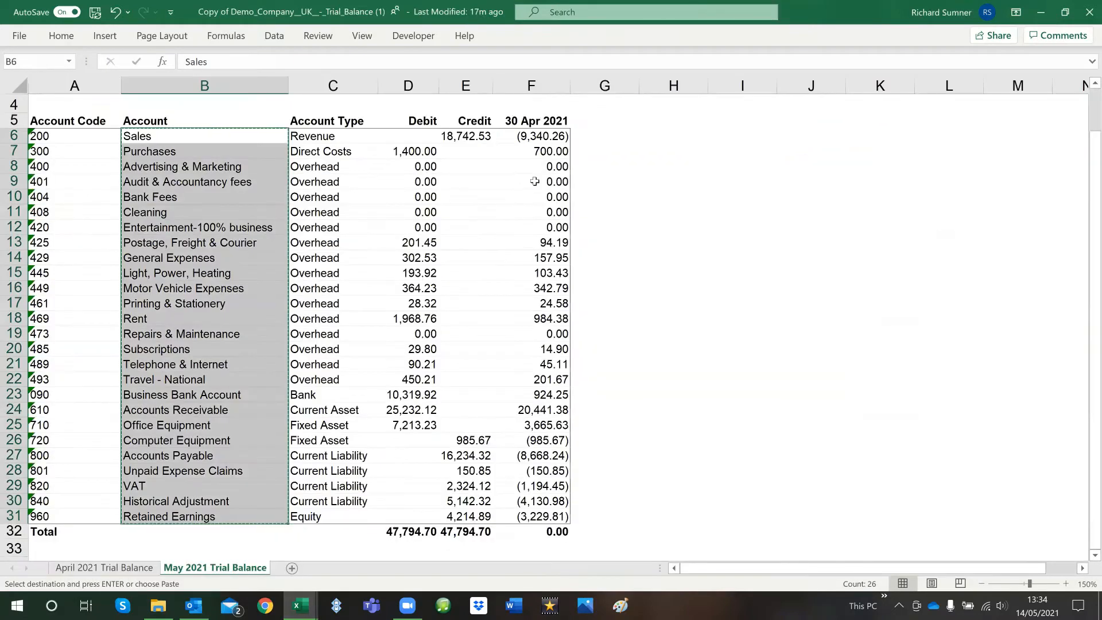
left_click_drag(542, 138, 535, 516)
right_click(519, 174)
left_click(543, 210)
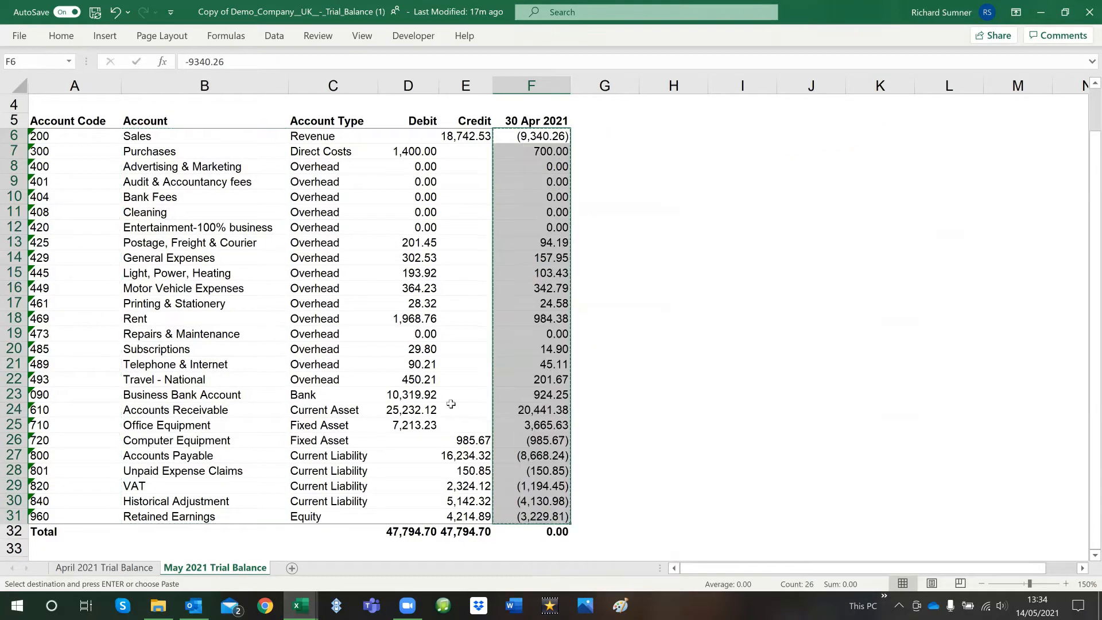
Return to the Trial Balance Financial Report workbook and paste the copied amounts as values into the Trial Balance Value column at W11
left_click(301, 606)
left_click(428, 543)
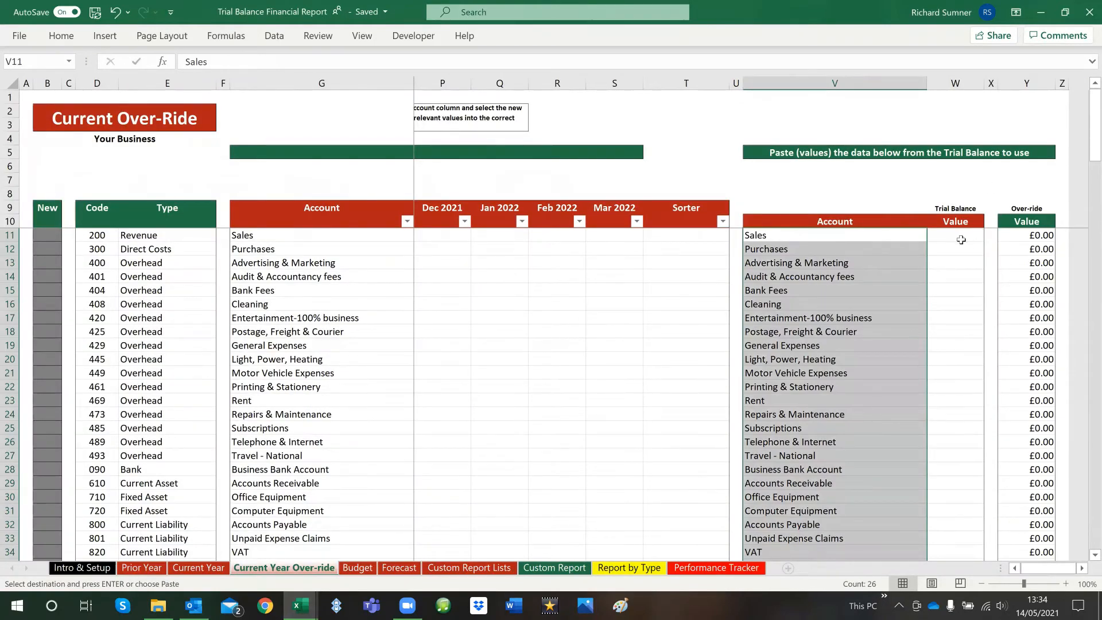
right_click(960, 239)
left_click(861, 273)
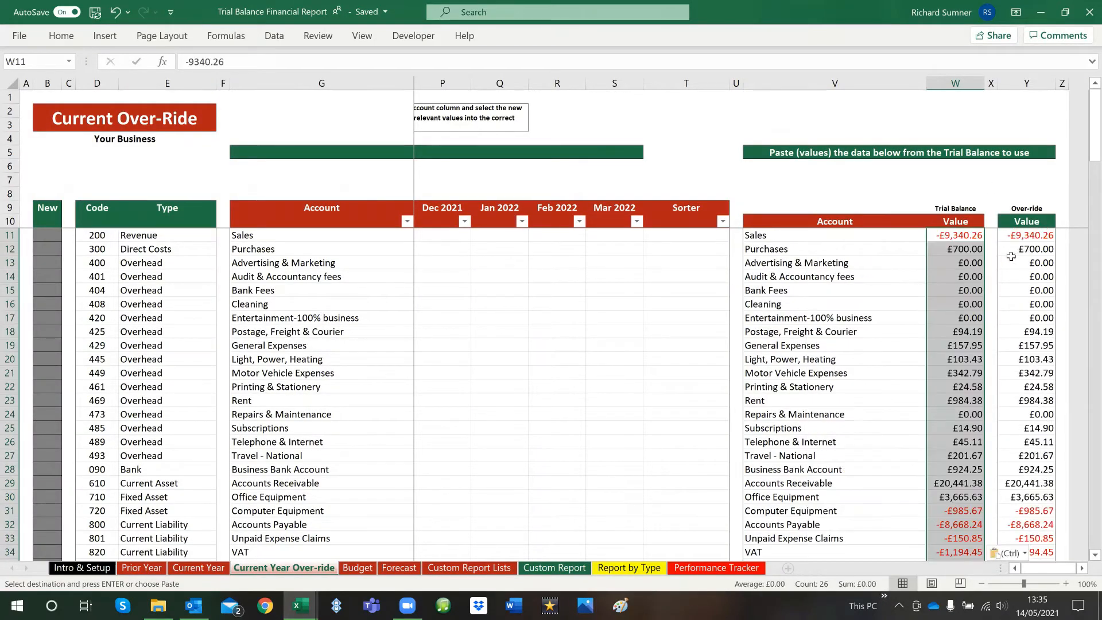
Copy the calculated Over-ride values in Y11 to Y38
left_click_drag(1021, 235, 1025, 373)
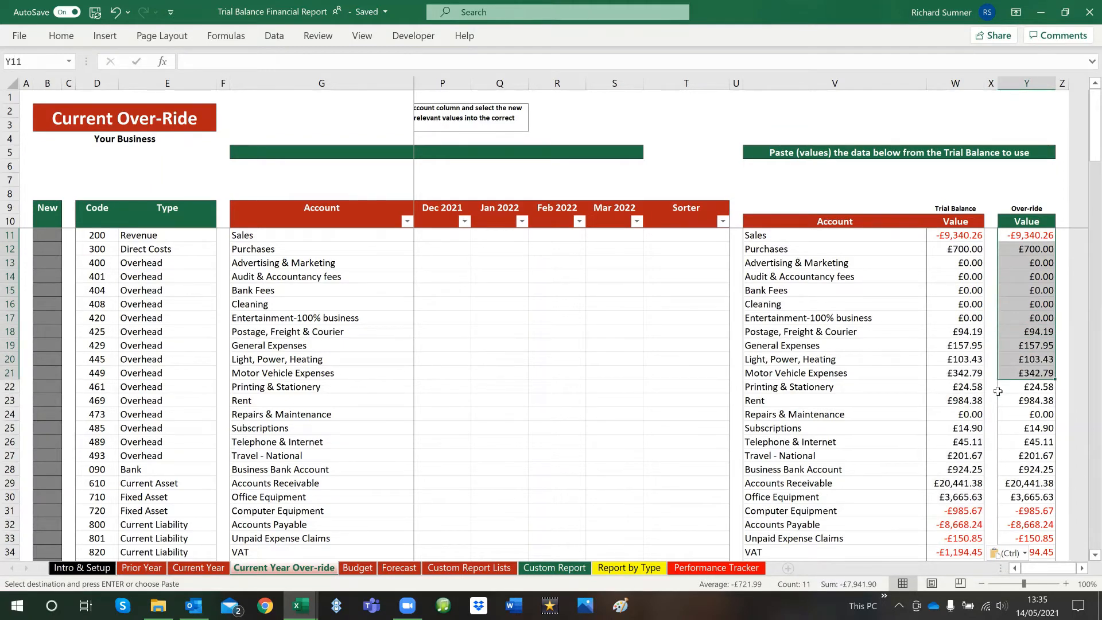
left_click_drag(1016, 237, 1027, 510)
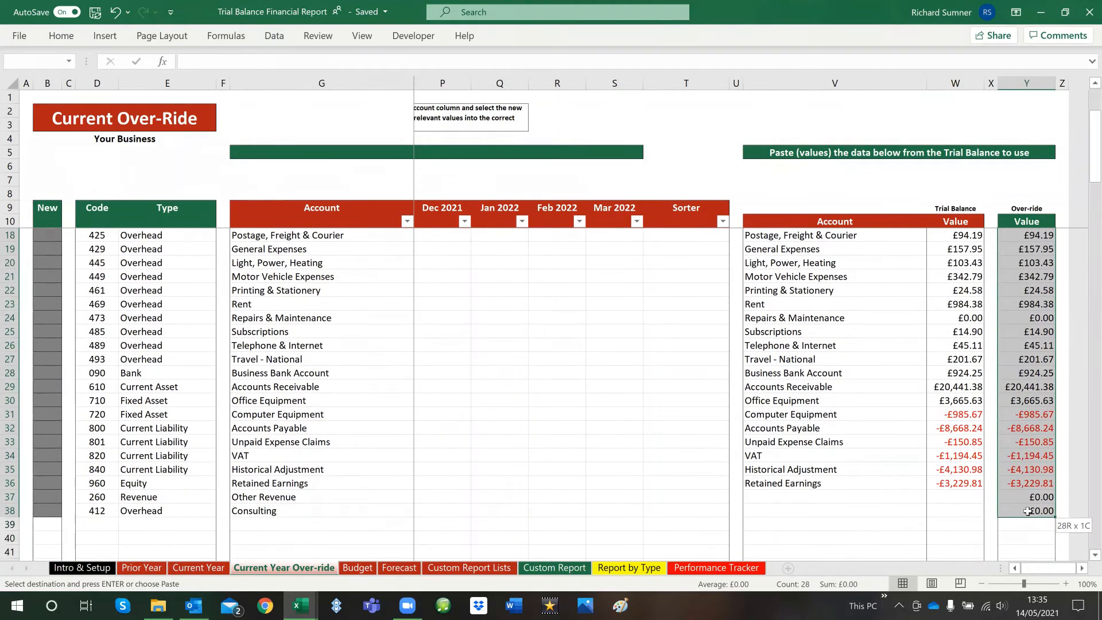
right_click(1025, 312)
left_click(958, 233)
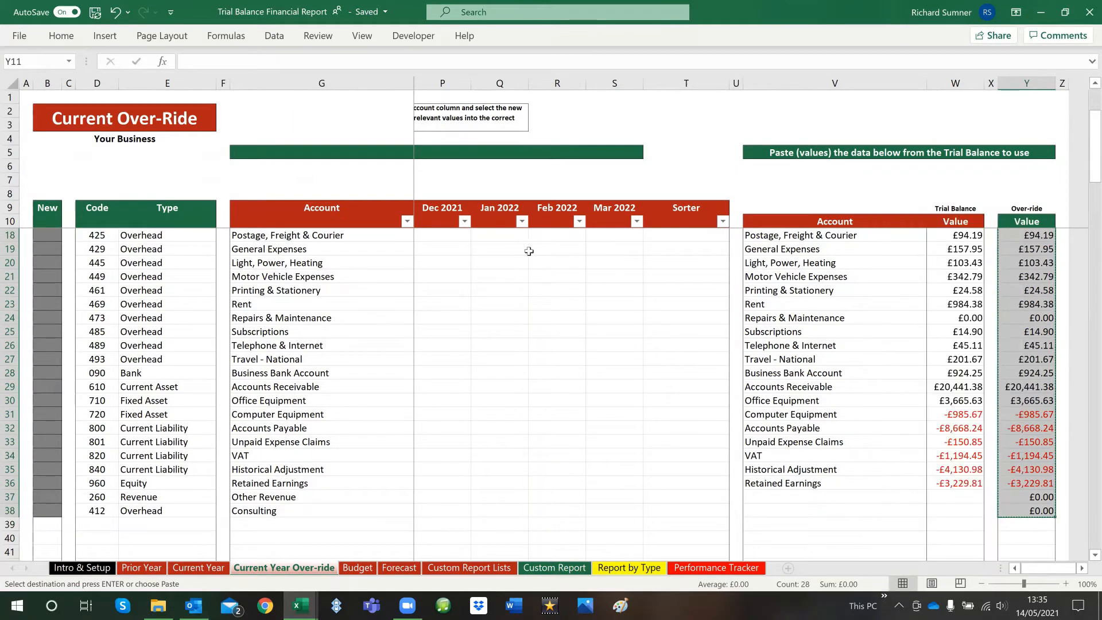
Preview pasting the Over-ride values as values only into the Apr 2021 column from H11, without keeping the paste
left_click(441, 225)
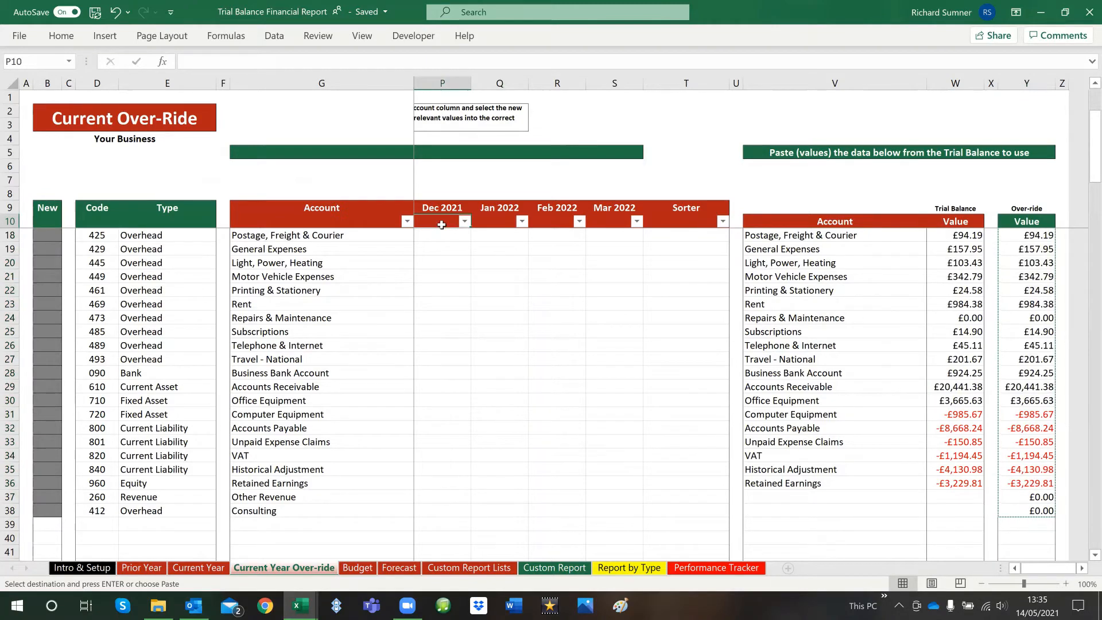
key("Left")
key("Left")
key("Left")
key("Left")
key("Left")
key("Left")
key("Left")
key("Left")
key("Left")
key("Left")
key("Left")
key("Right")
key("Right")
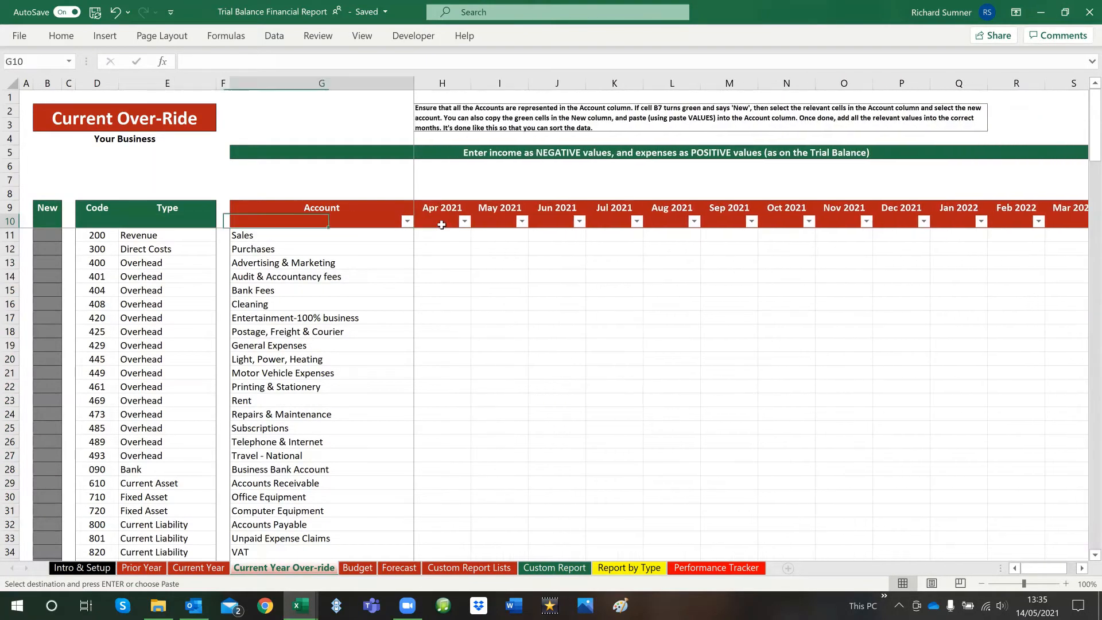
key("Right")
key("Right")
key("Down")
key("Left")
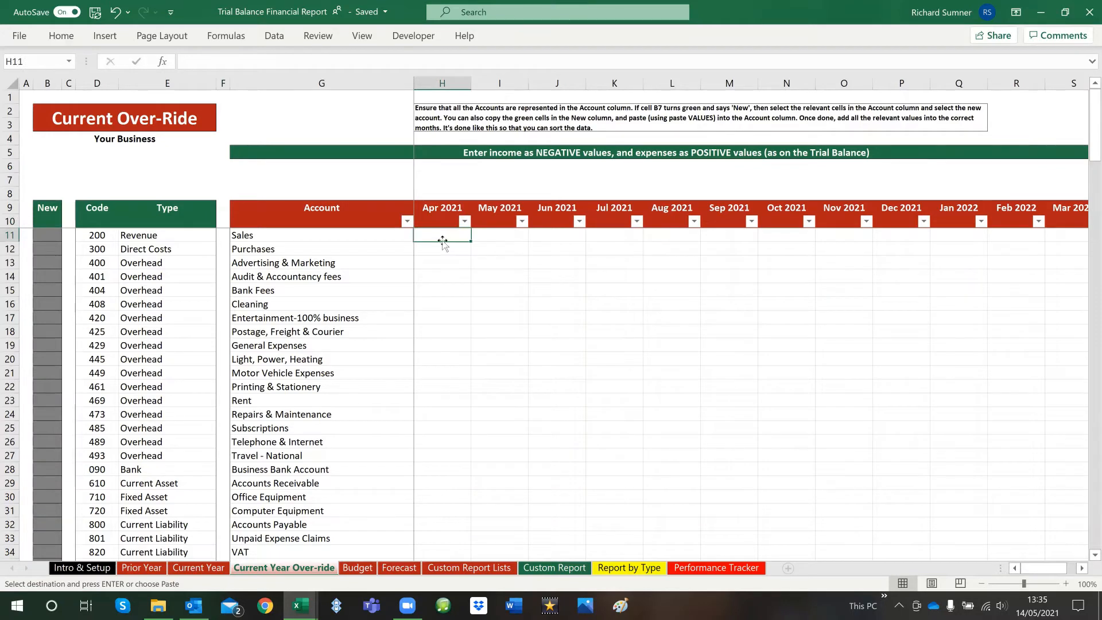
right_click(442, 238)
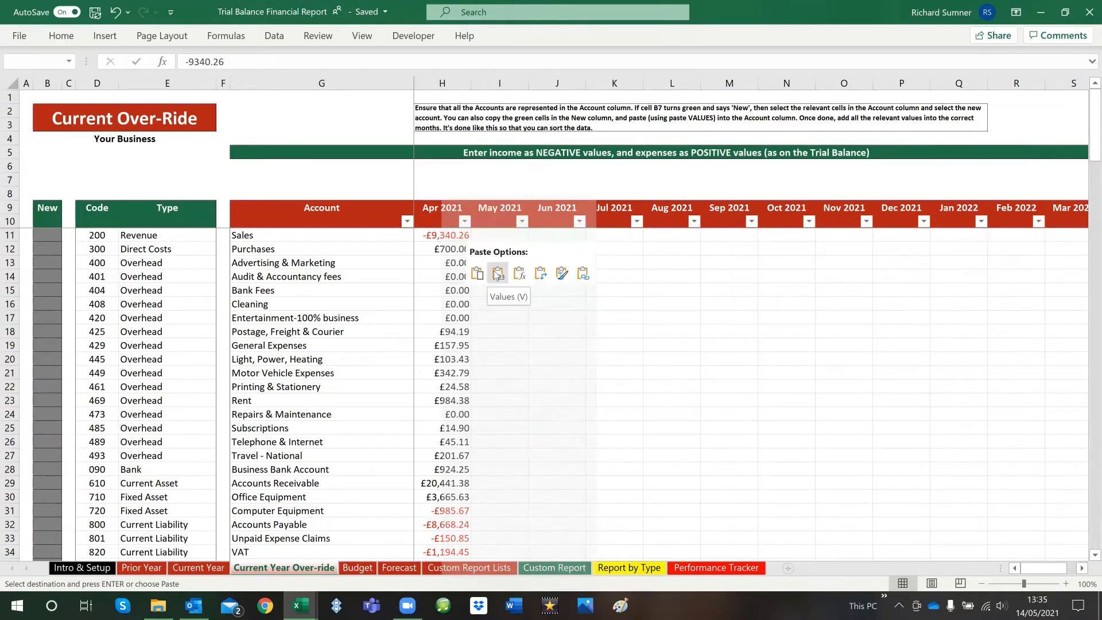
left_click(420, 235)
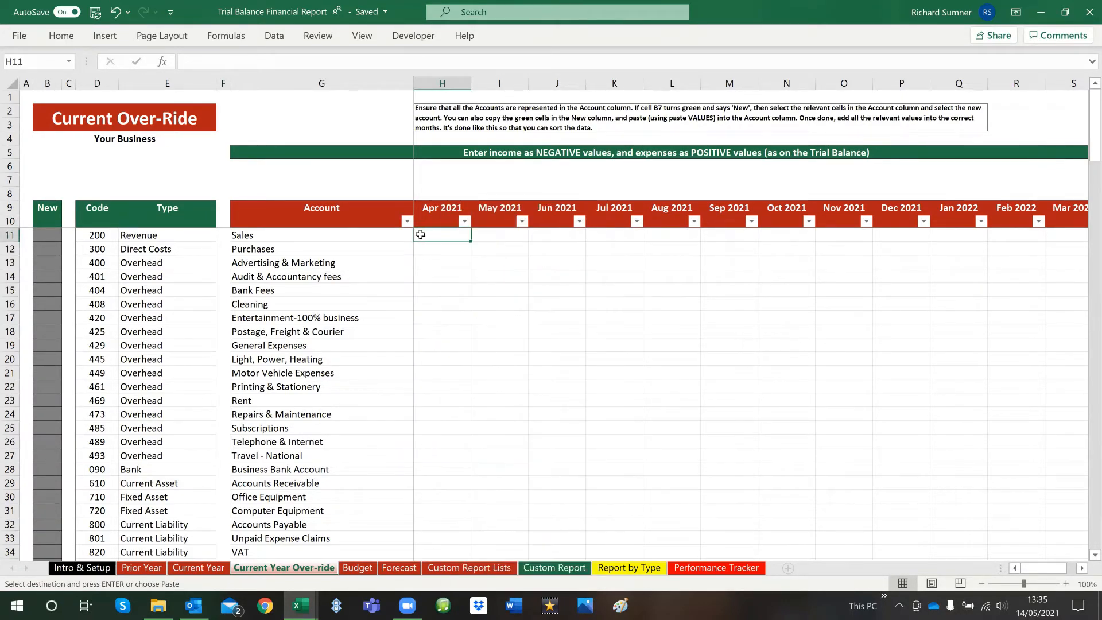
Clear the contents of the pasted account names and trial balance values in V11 to W36
left_click(528, 239)
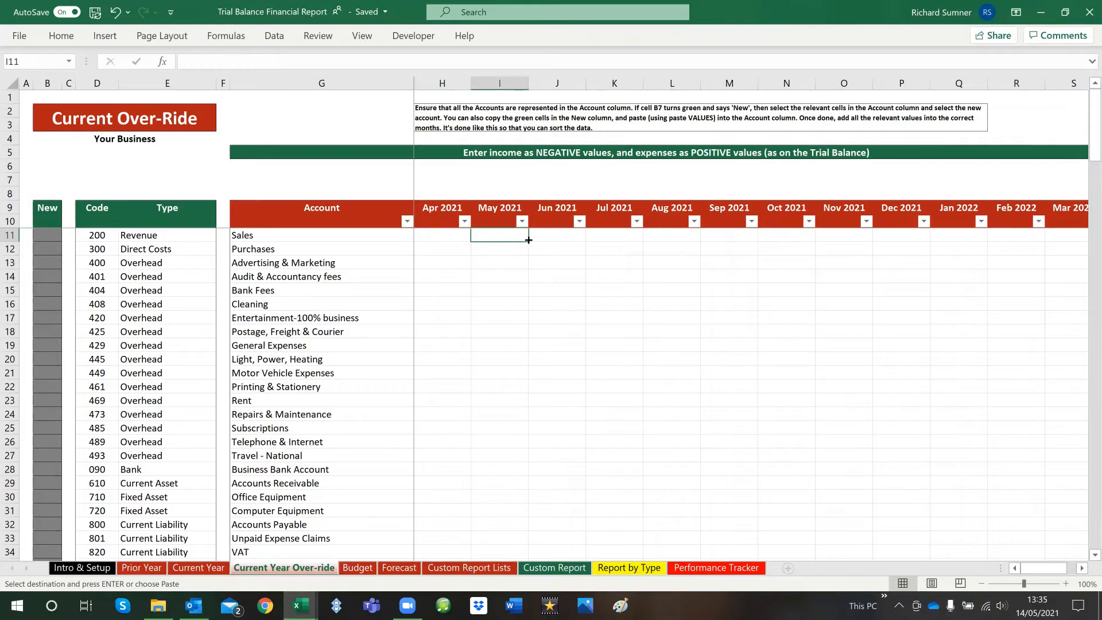
key("Right")
key("Right")
key("Right")
key("Right")
key("Right")
key("Right")
key("Right")
key("Right")
key("Right")
key("Right")
key("Right")
key("Right")
key("Right")
key("Right")
key("Right")
key("Right")
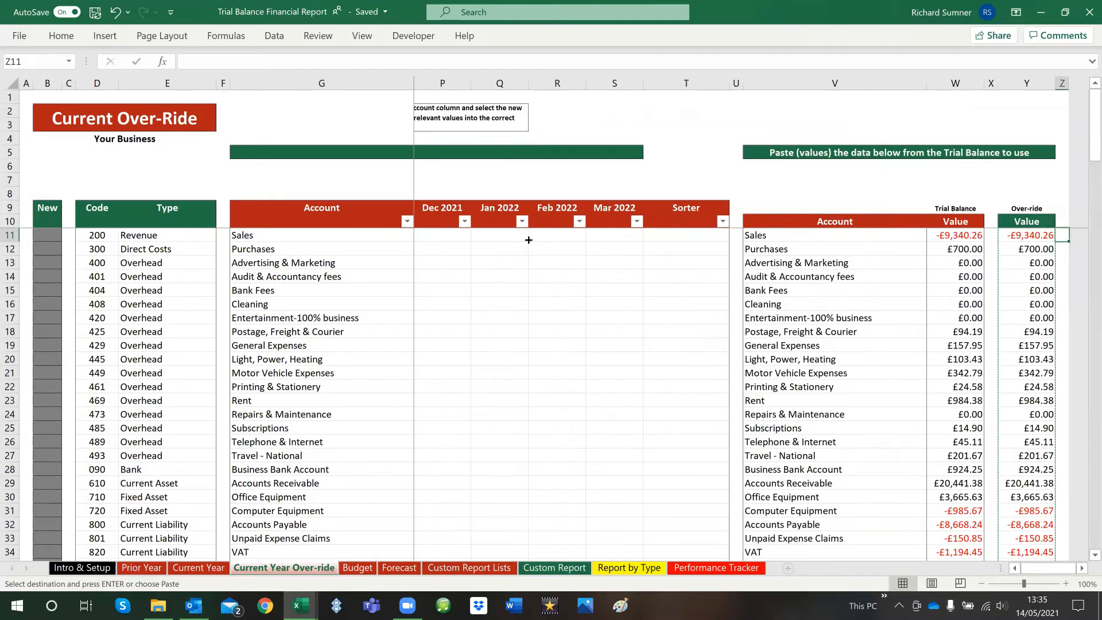
key("Left")
key("Left")
key("shift+Left")
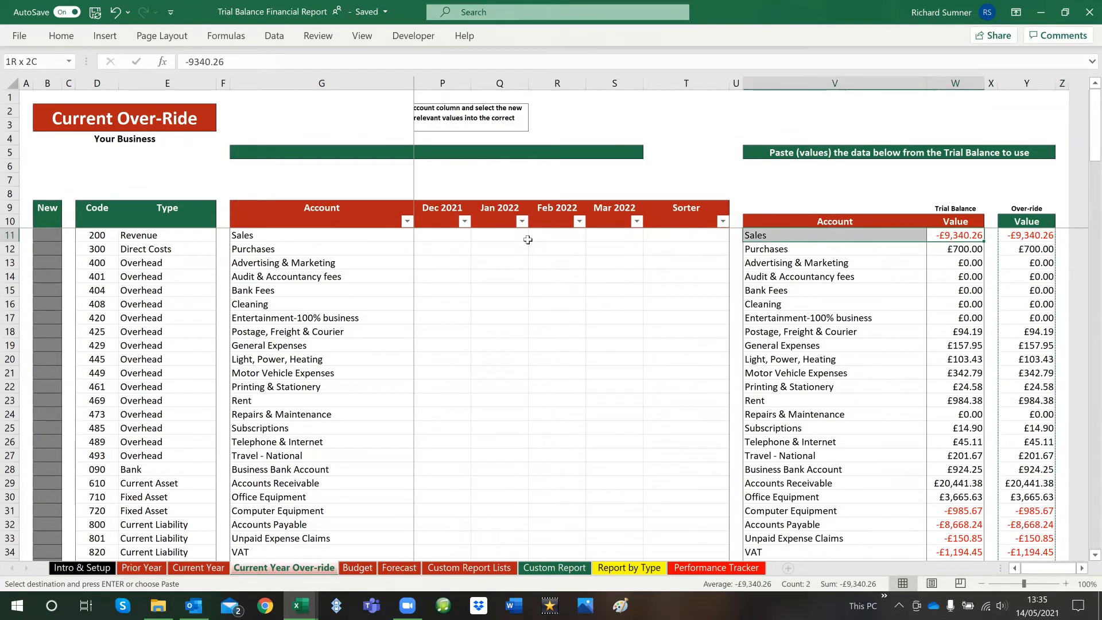
key("shift+Down")
key("shift+Down")
key("shift+Down")
key("shift+Down")
key("shift+Down")
key("shift+Down")
key("shift+Down")
key("shift+Down")
key("shift+Down")
key("shift+Down")
key("shift+Down")
key("shift+Down")
key("shift+Down")
key("shift+Down")
key("shift+Down")
key("shift+Down")
key("shift+Down")
key("shift+Down")
key("shift+Down")
key("shift+Down")
right_click(803, 328)
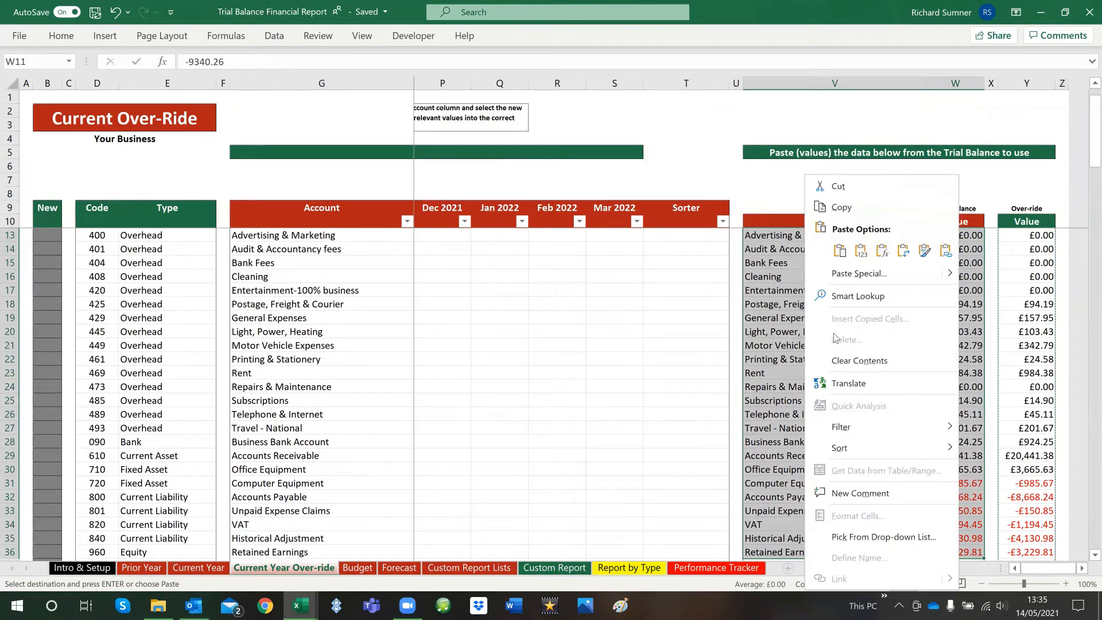
left_click(852, 360)
Return to the start of the Current Year Over-ride sheet at cell H1
left_click(376, 221)
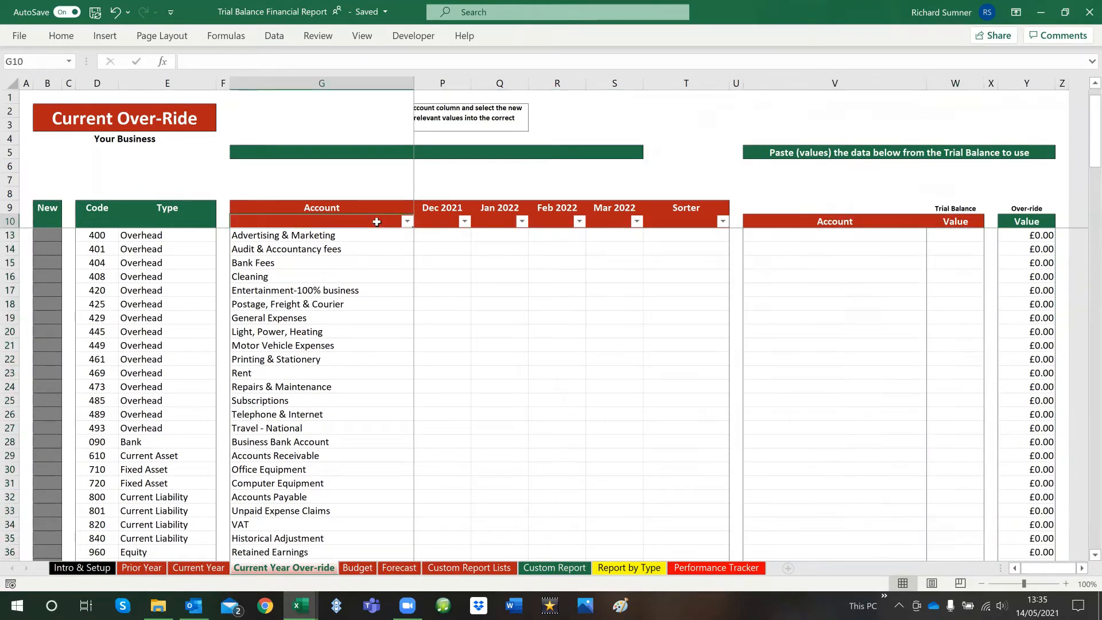
key("Down")
key("Right")
key("Right")
key("Left")
key("Up")
key("Up")
key("Up")
key("Up")
key("Up")
key("ctrl+Home")
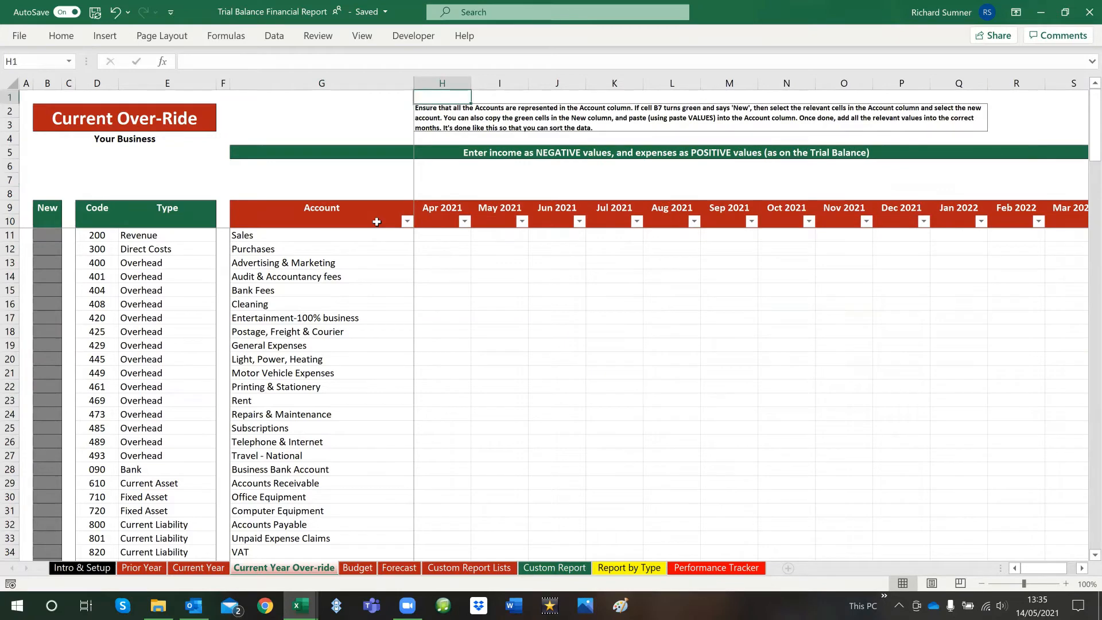
Compare the Current Year sheet's monthly trial balances with the Apr 2021 entry column on the Current Year Over-ride sheet
key("ctrl+Page_Up")
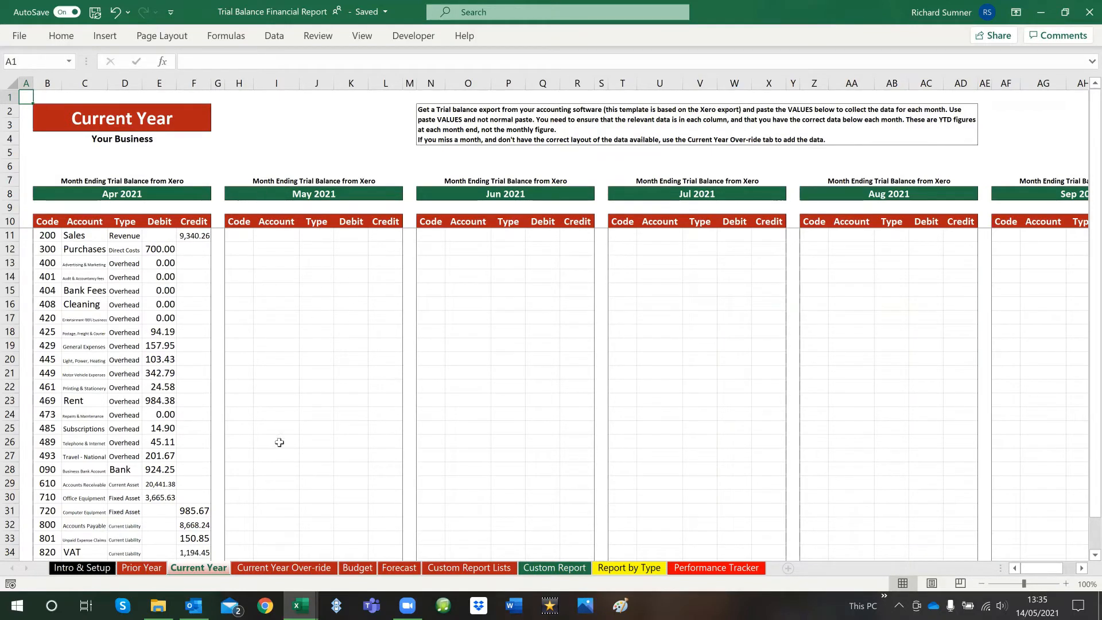
left_click(269, 571)
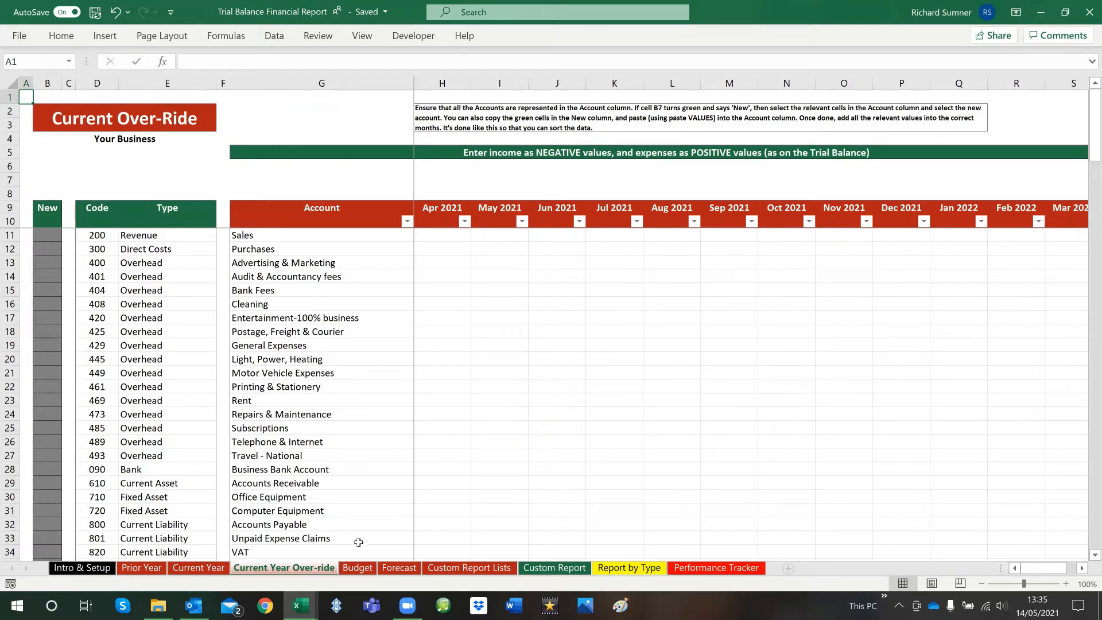
left_click_drag(446, 234, 449, 469)
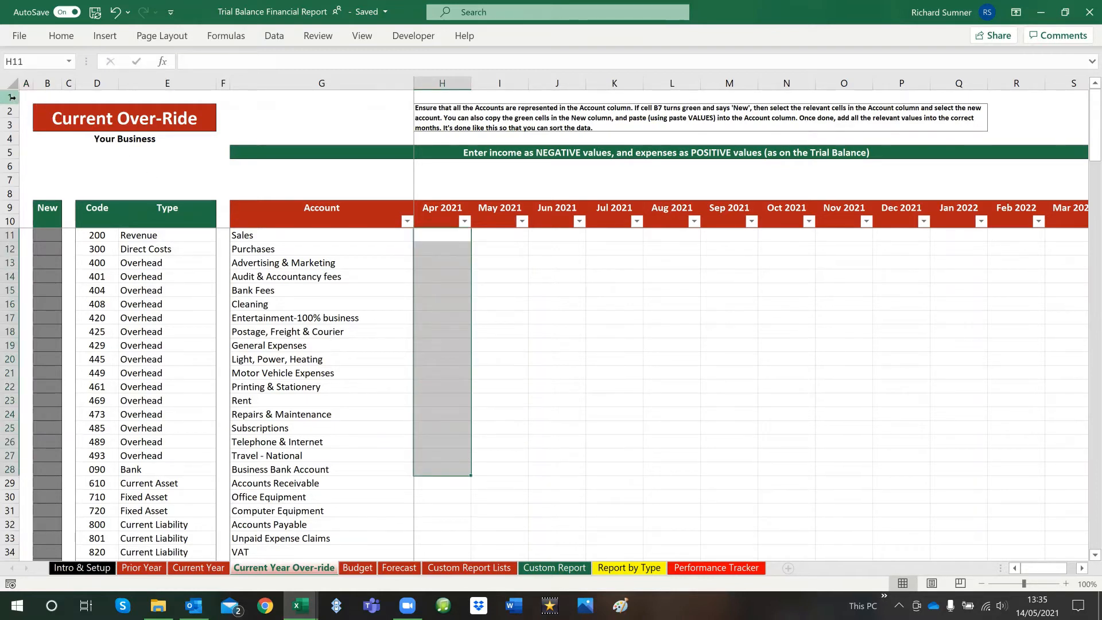
key("ctrl+Home")
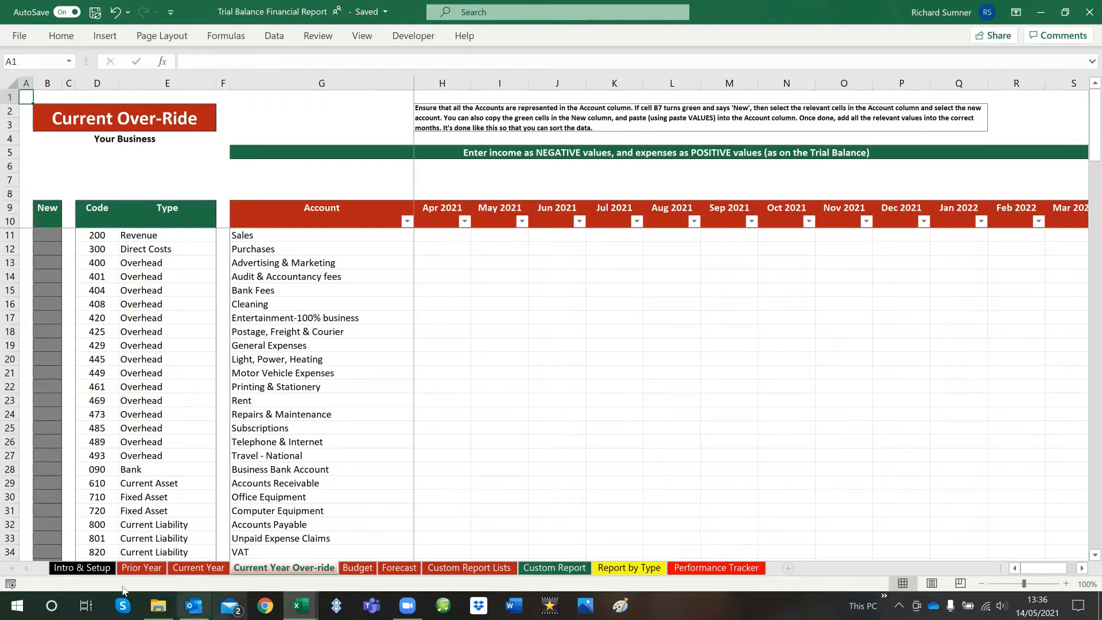
left_click(196, 568)
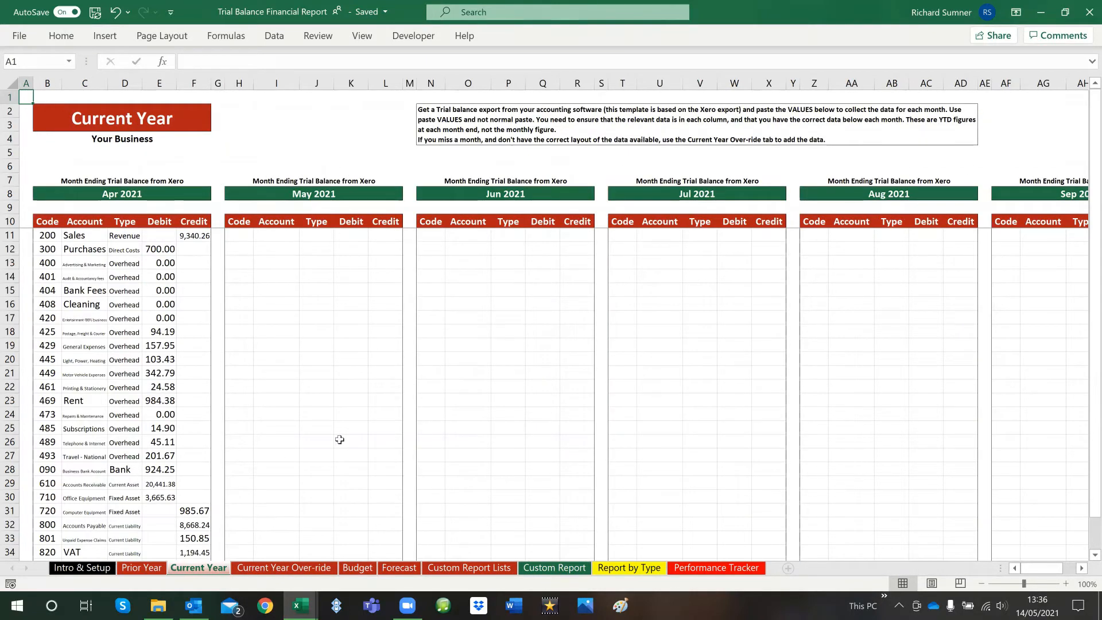
left_click(315, 568)
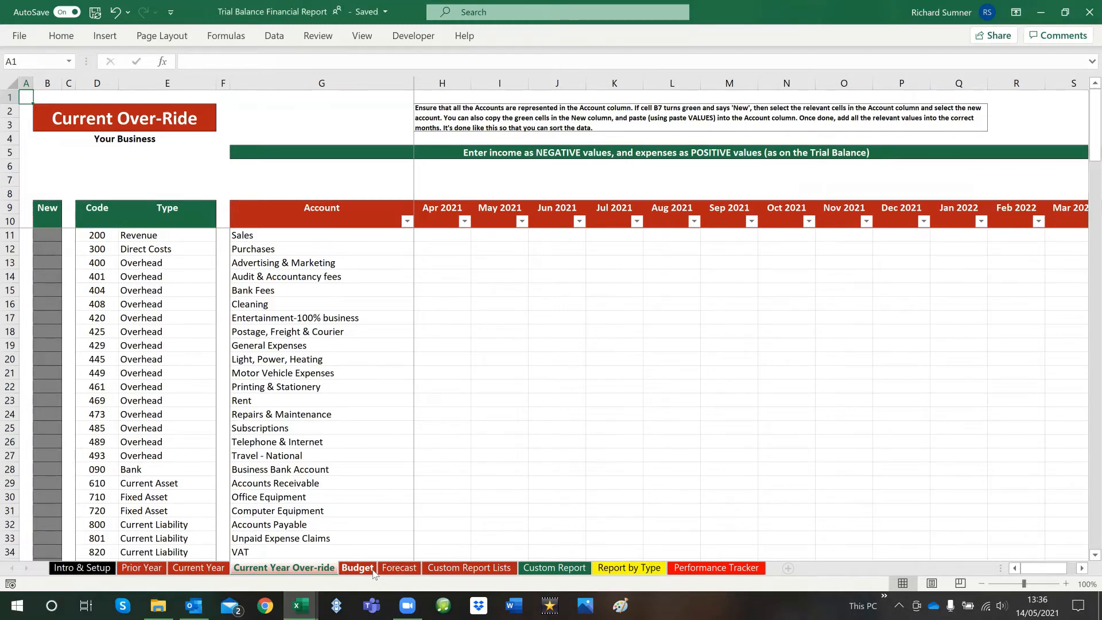
Open the Budget sheet and examine its B7 indicator, New column and Account column
left_click(358, 568)
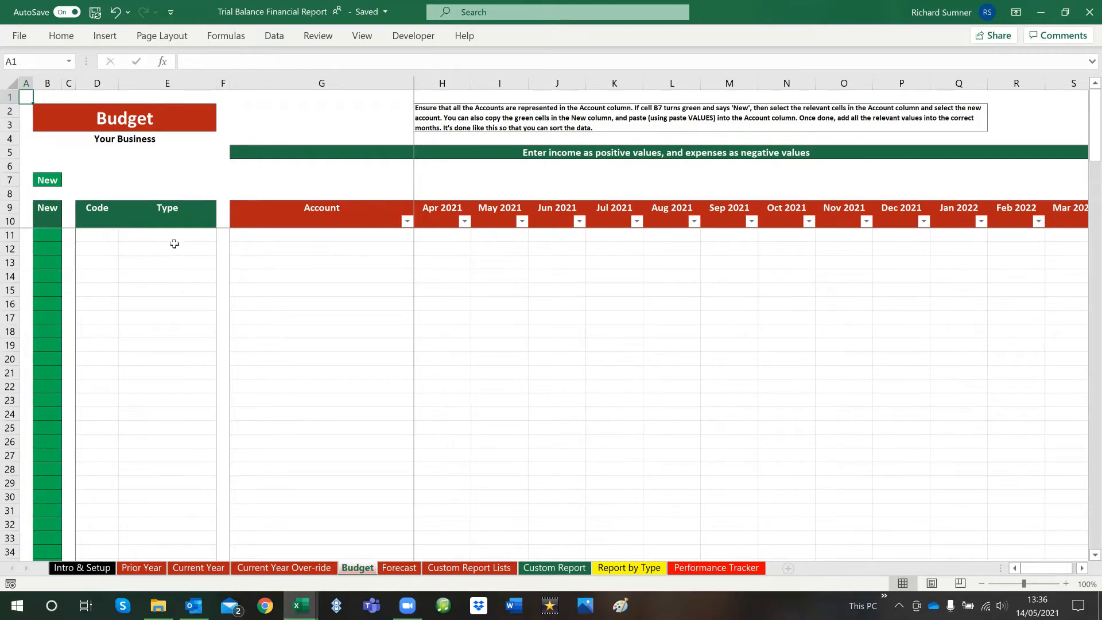
left_click_drag(52, 235, 49, 345)
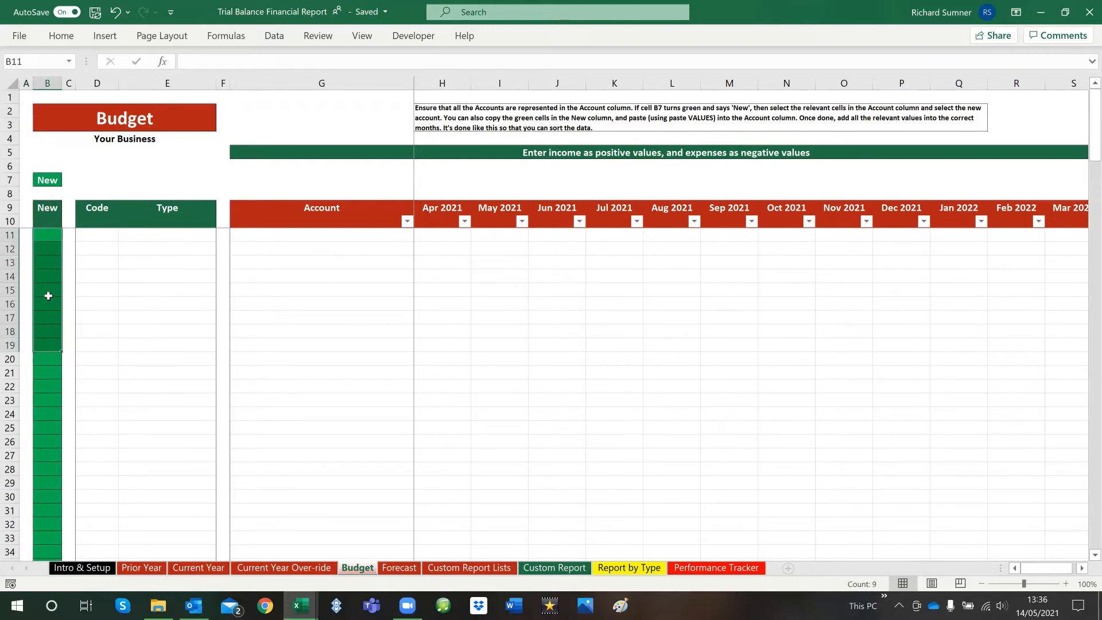
left_click(46, 290)
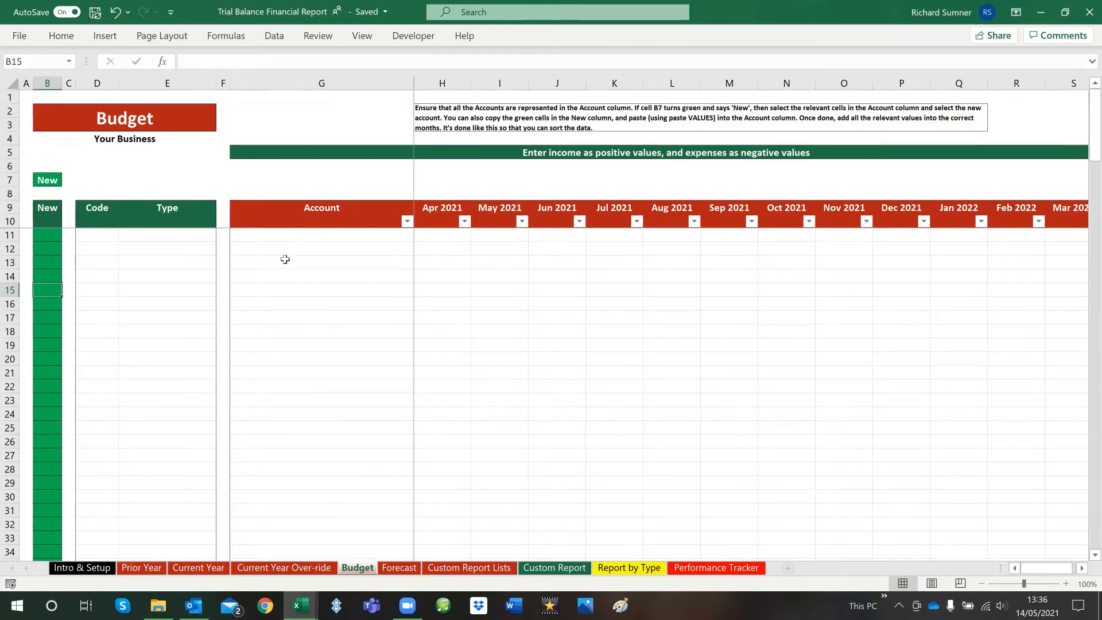
left_click_drag(284, 236, 275, 469)
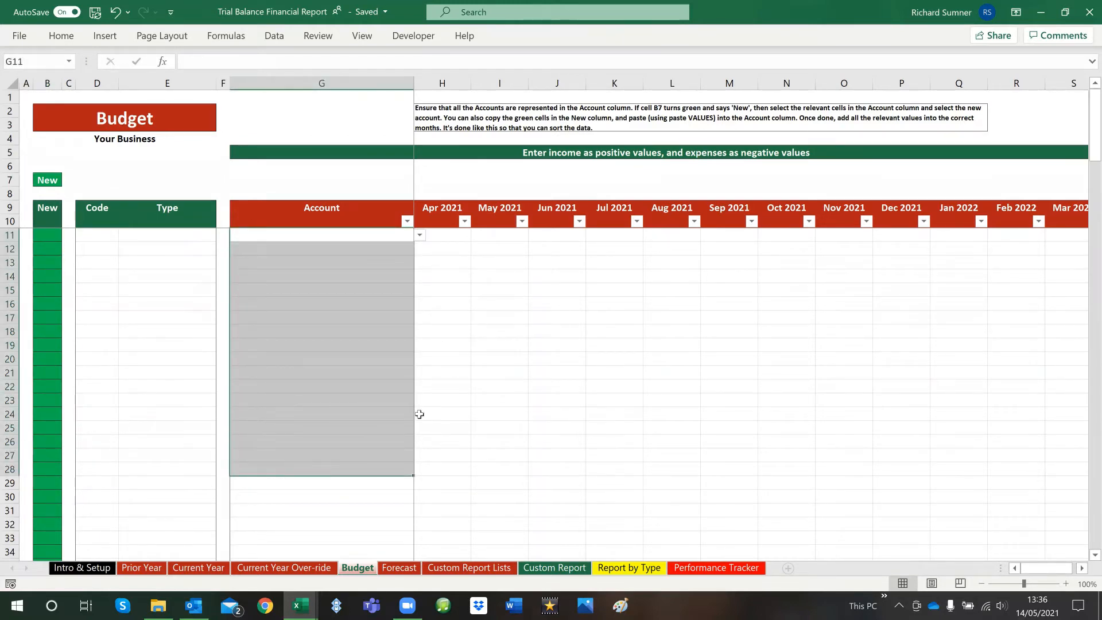
left_click(464, 390)
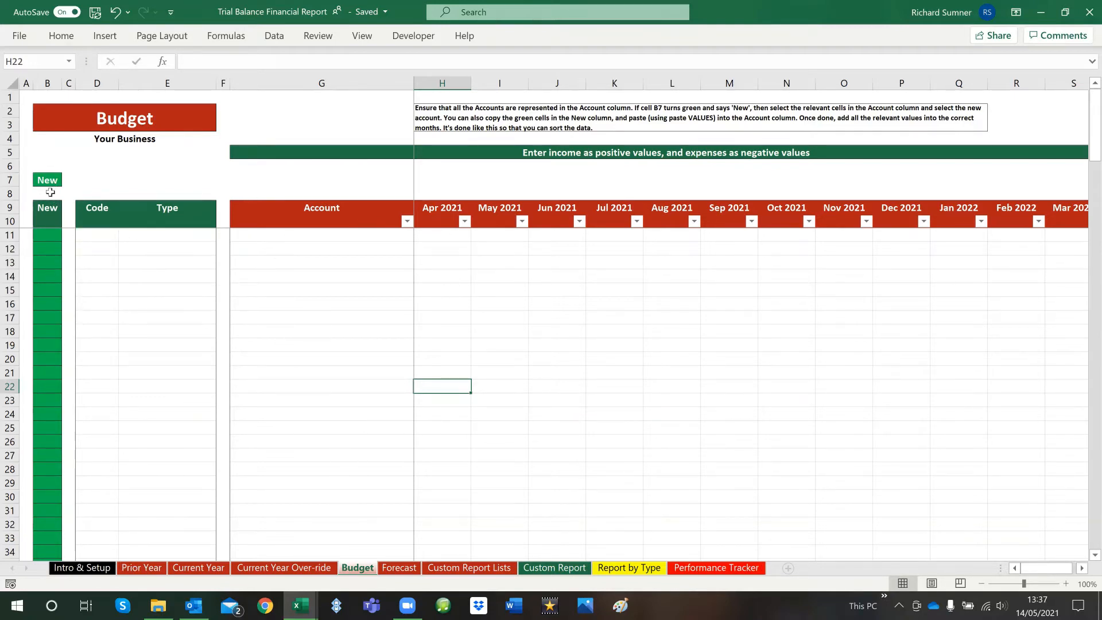
left_click_drag(48, 236, 47, 249)
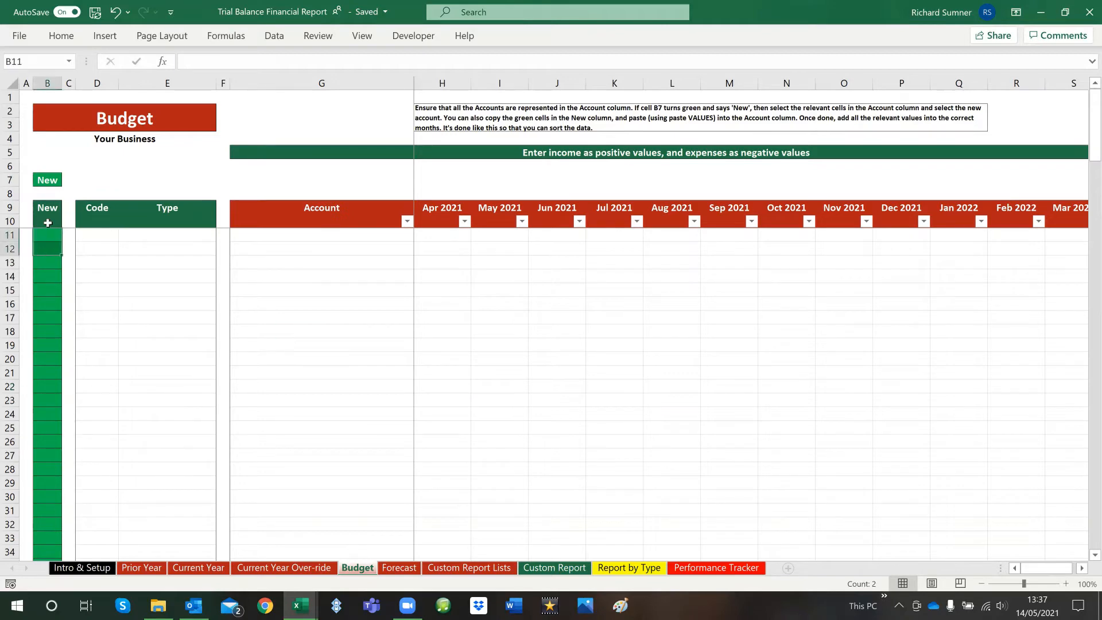
left_click(47, 182)
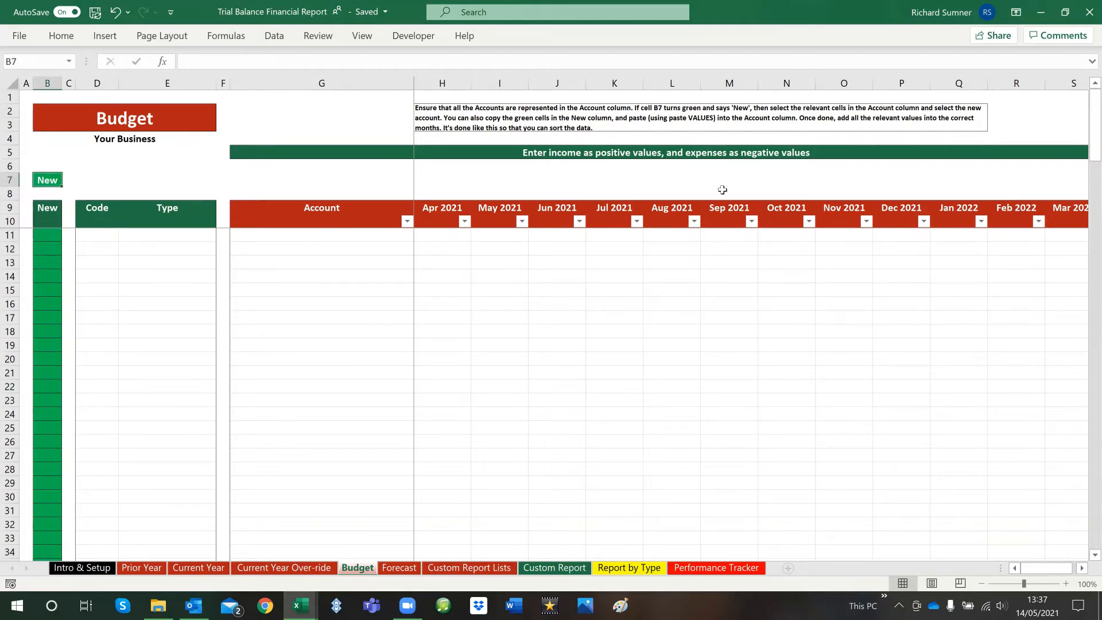
Choose Sales in G11 and Purchases in G12 from the Budget sheet's account lists
left_click(300, 237)
left_click(420, 236)
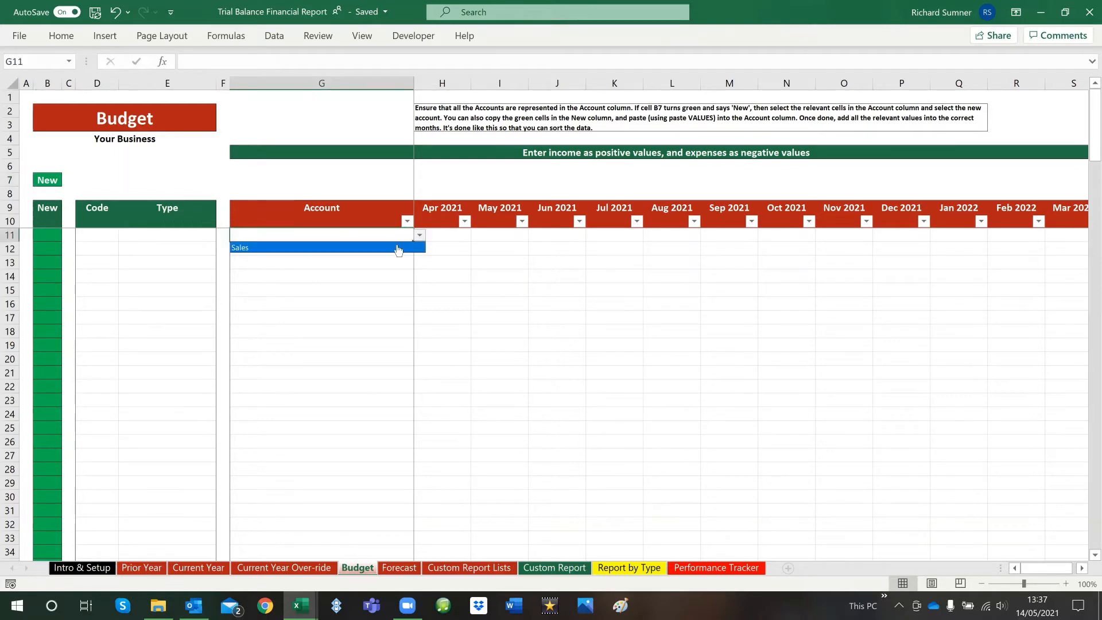
left_click(399, 248)
left_click(398, 248)
left_click(419, 248)
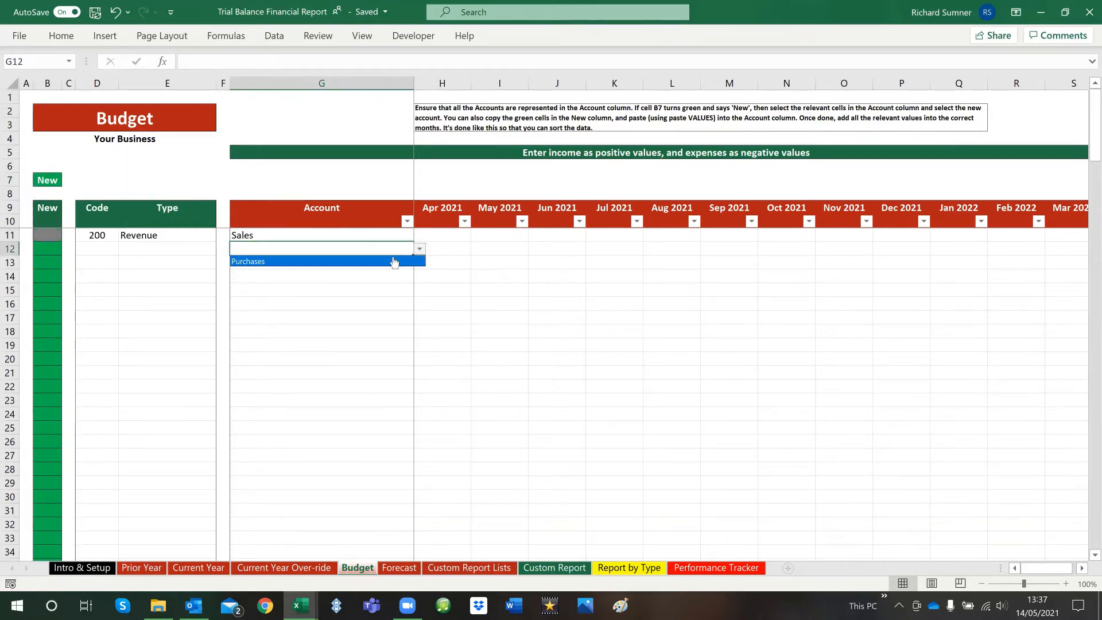
left_click(386, 262)
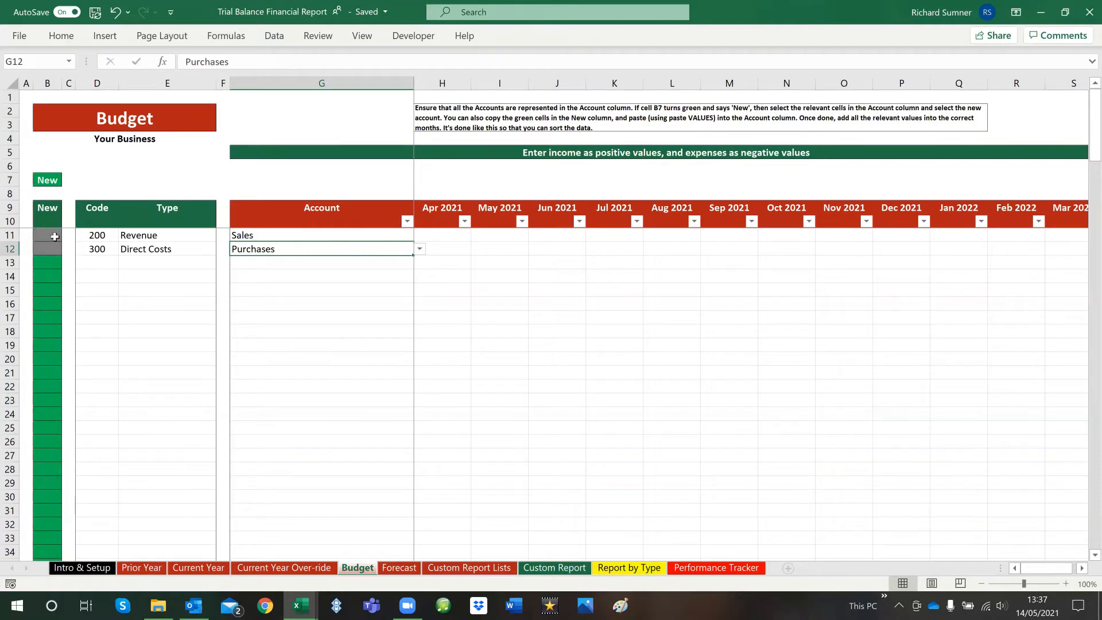
Clear the contents of the two chosen accounts in G11 to G12
left_click_drag(267, 235, 268, 248)
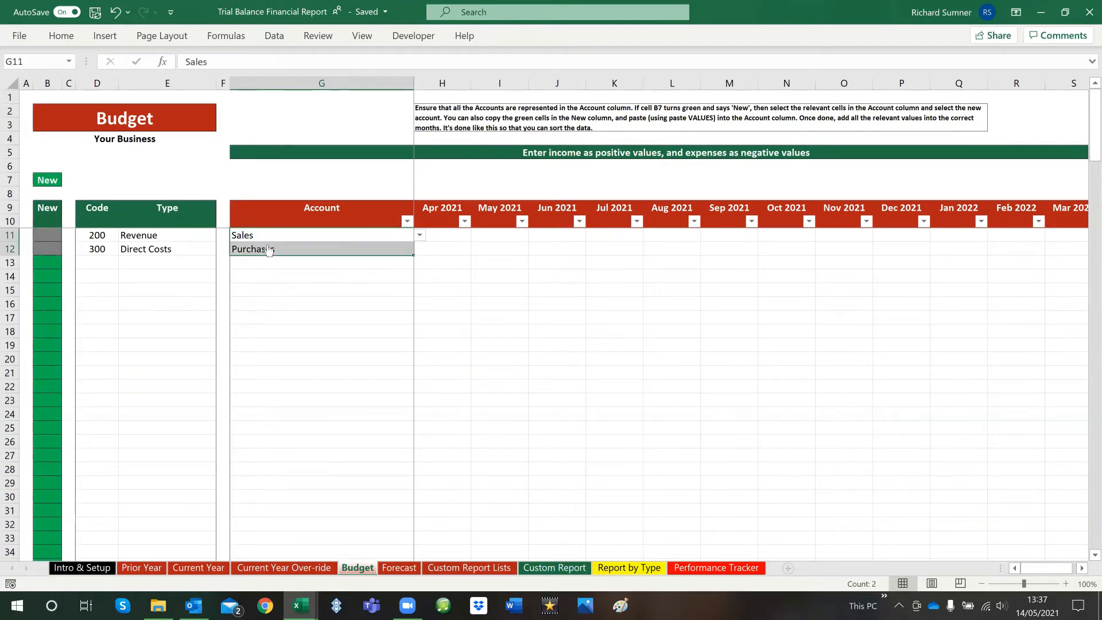
right_click(268, 249)
left_click(332, 360)
Copy the green cells B11 to B38 in the Budget sheet's New column
left_click_drag(51, 236, 43, 528)
left_click_drag(44, 486, 45, 428)
right_click(44, 359)
left_click(97, 232)
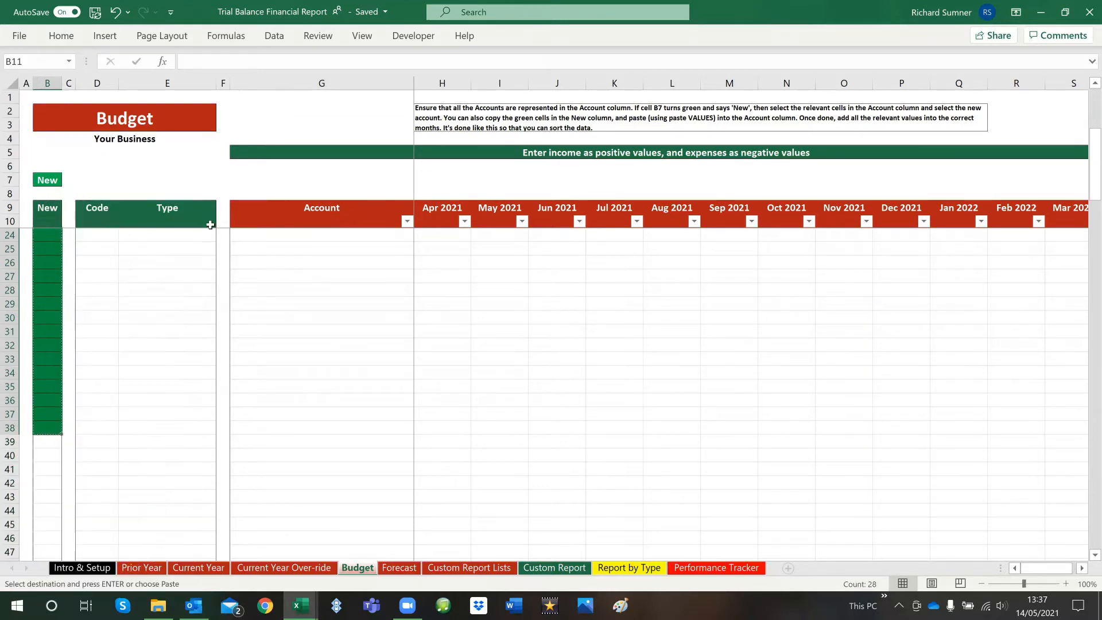
Paste the copied new accounts as values only into the Account column from G11 and check the list
left_click(262, 208)
key("Down")
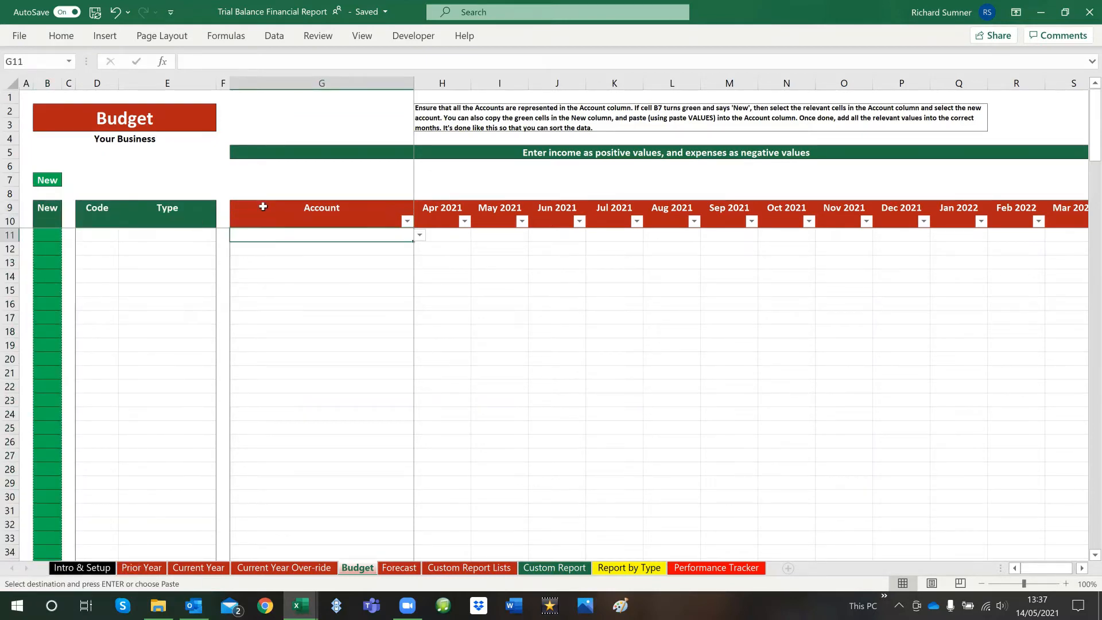
right_click(275, 237)
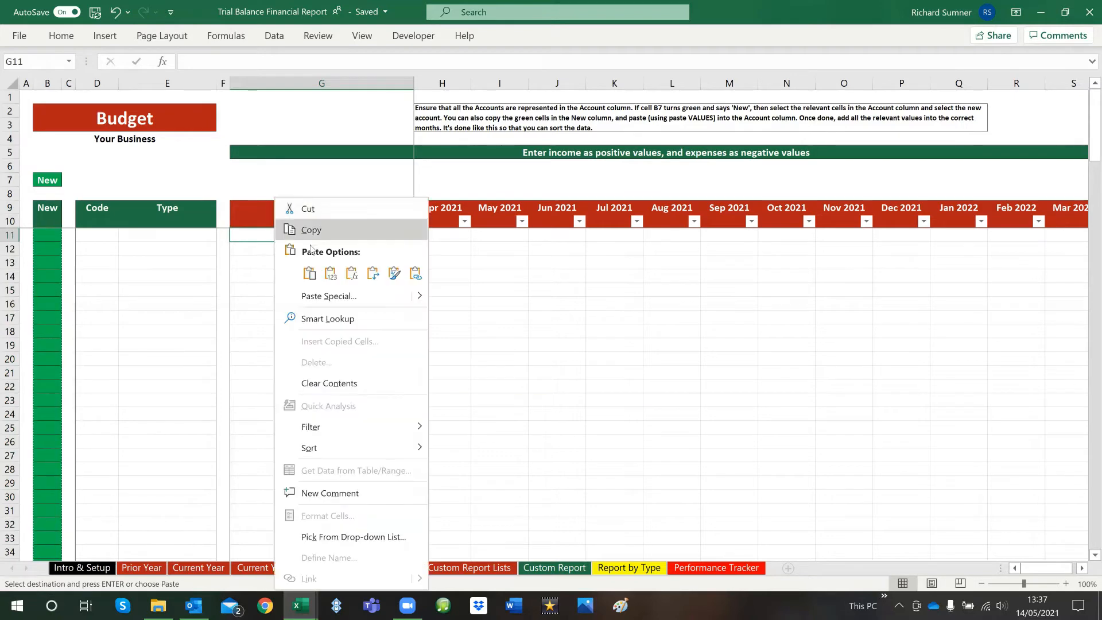
left_click(336, 280)
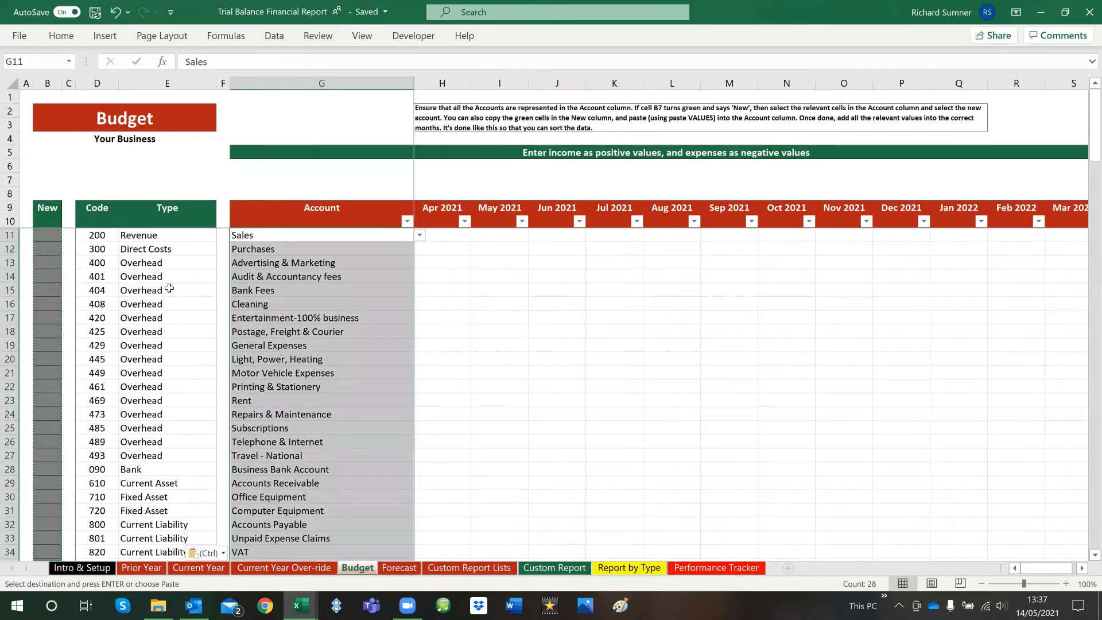
key("Escape")
scroll(331, 305, "down", 2)
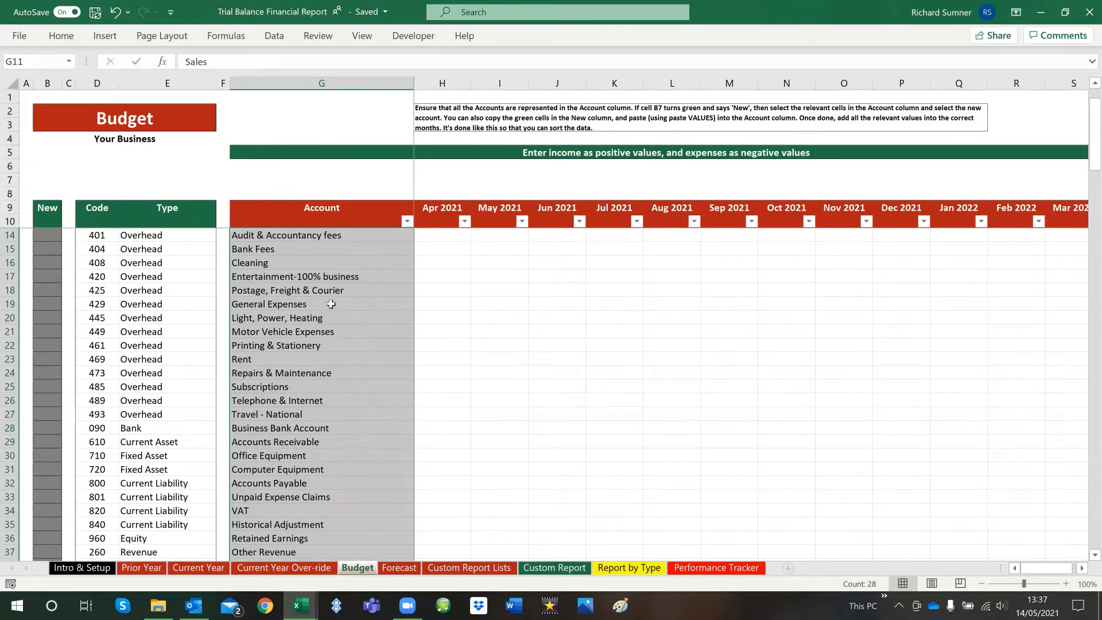
left_click(331, 305)
scroll(509, 366, "up", 2)
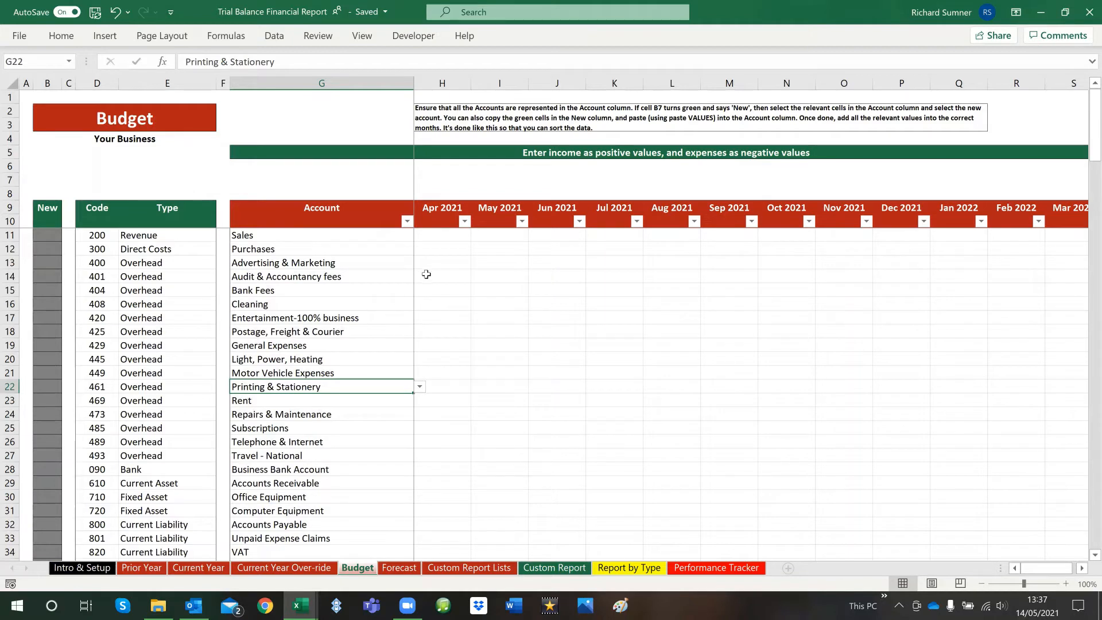
Enter sample Apr 2021 budget figures of 10000 for Sales in H11 and -2000 for Purchases in H12
left_click(430, 236)
left_click(523, 249)
left_click(524, 303)
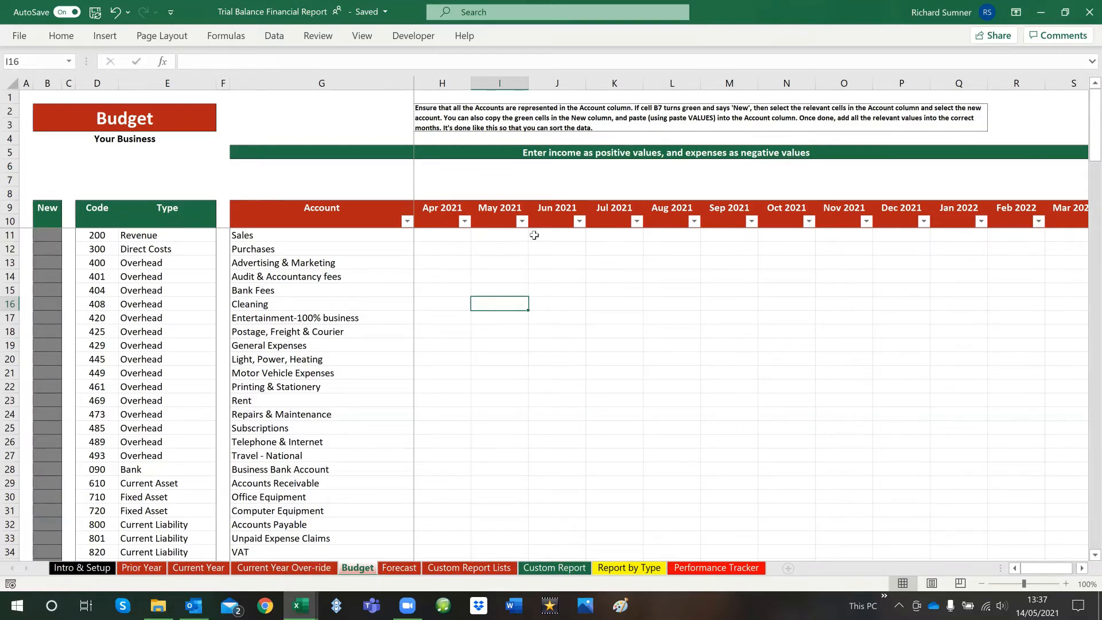
left_click(434, 237)
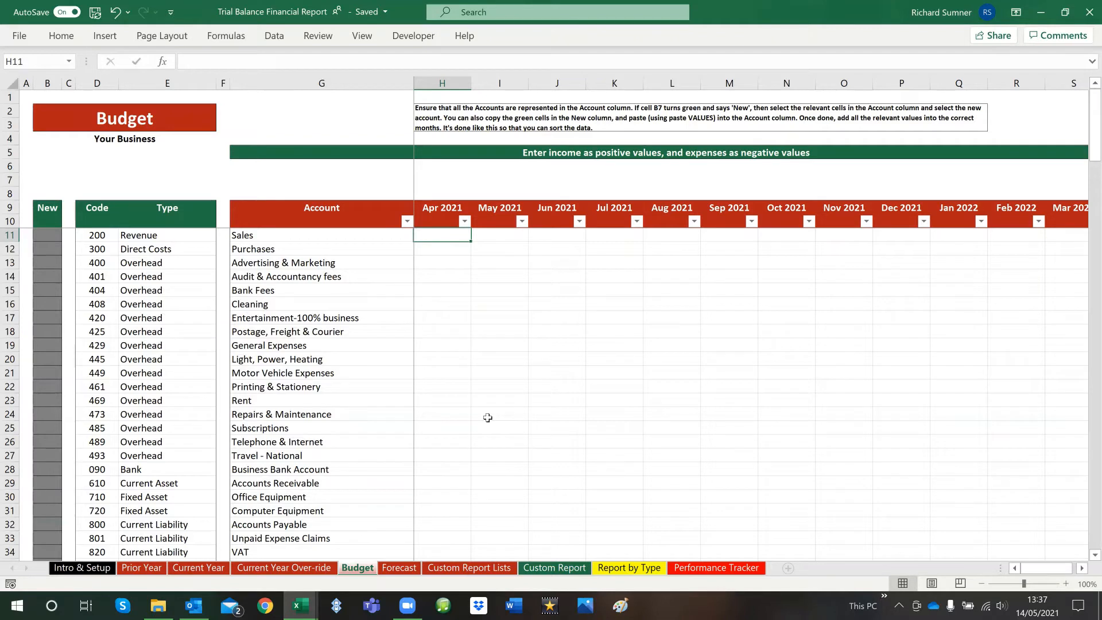
type("10000")
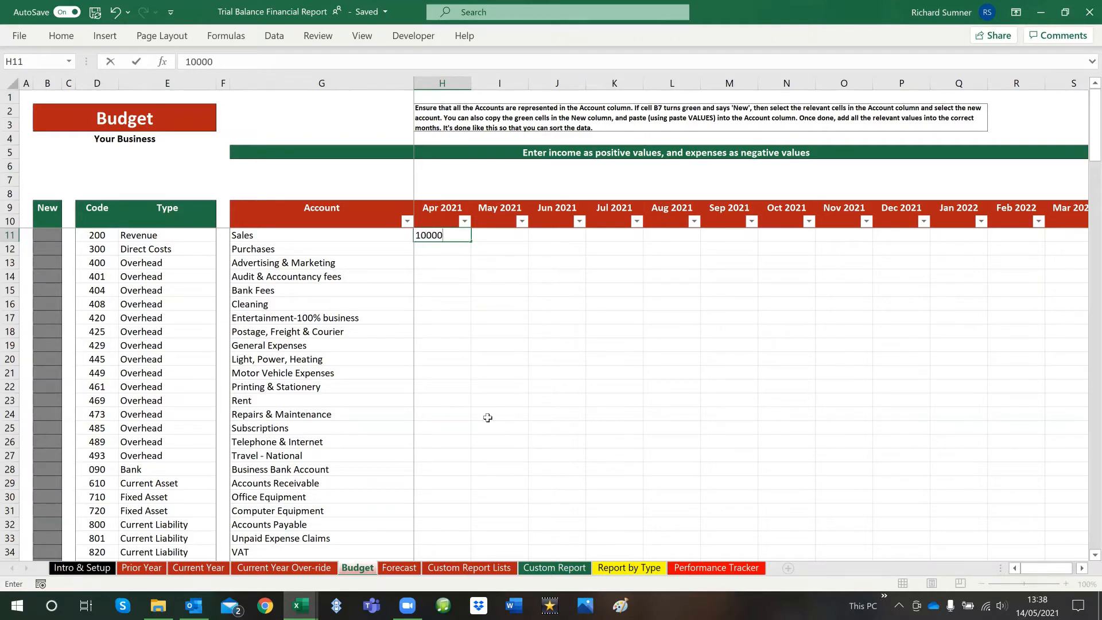
key("Return")
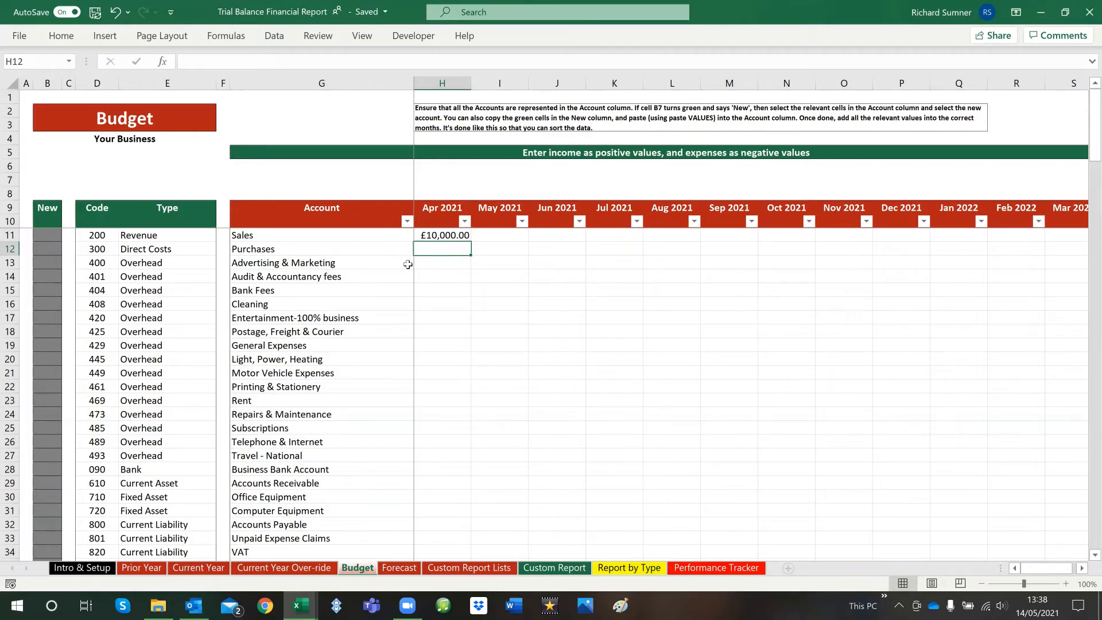
type("-2")
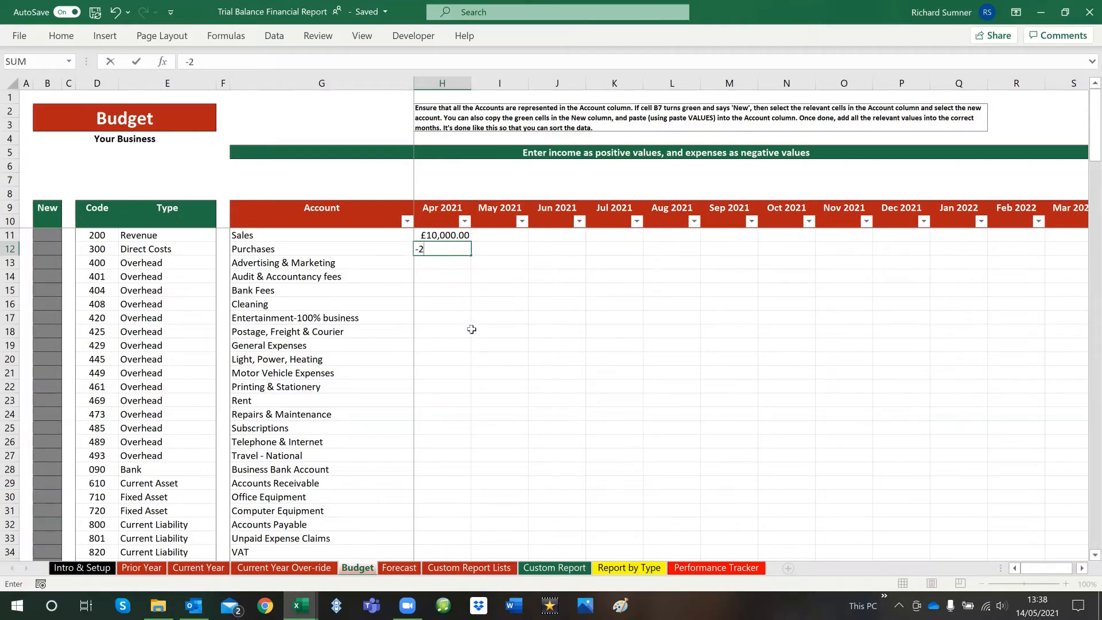
type("000")
key("Return")
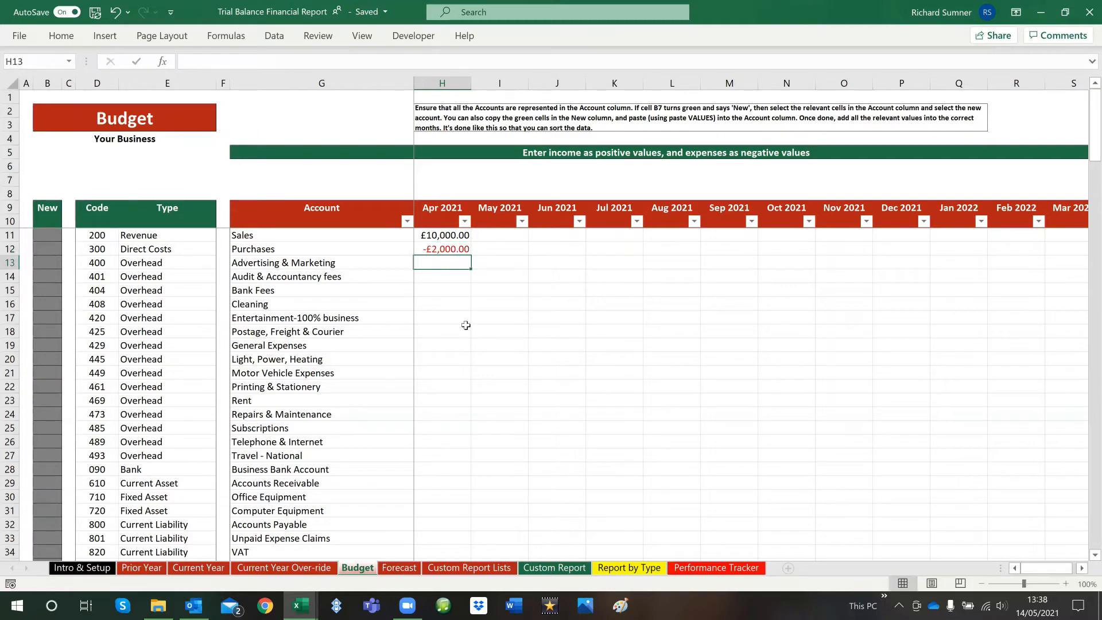
Clear the contents of the sample budget figures in H11 to H12
left_click_drag(459, 236, 460, 249)
right_click(460, 250)
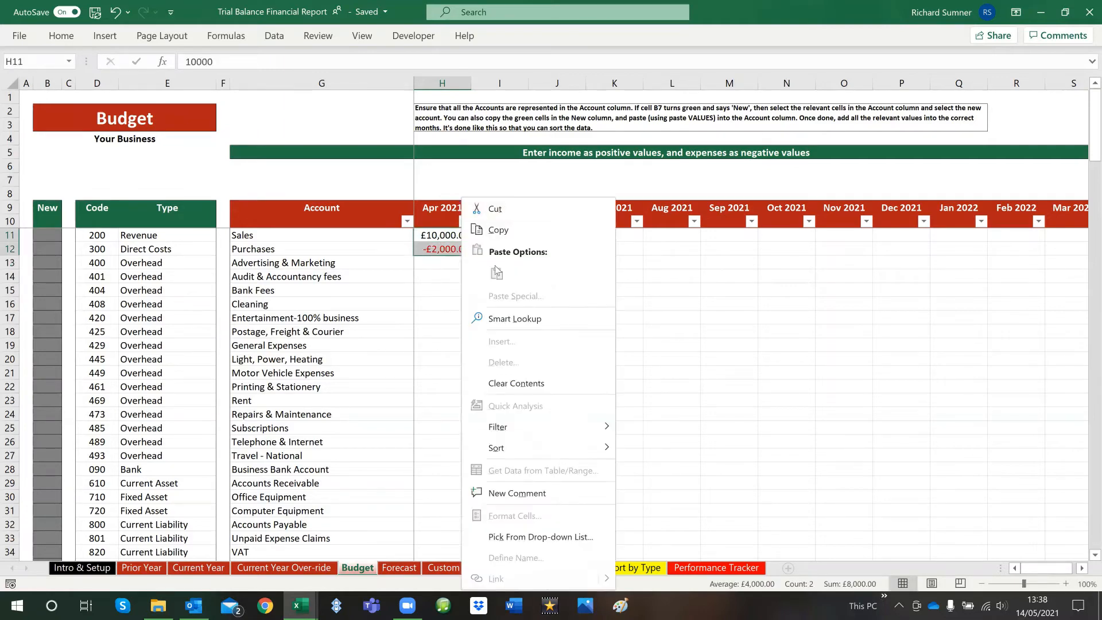
left_click(489, 382)
left_click(447, 316)
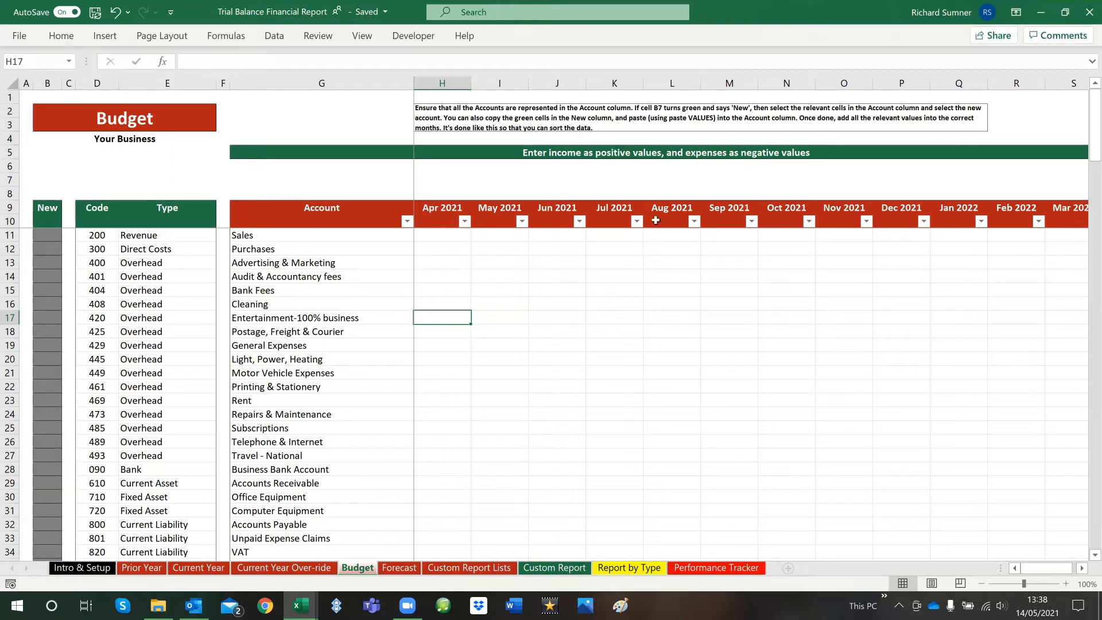
Enter a Sales budget of 5000 for Apr 2021 in H11 and 5000 for May 2021 in I11
left_click(448, 237)
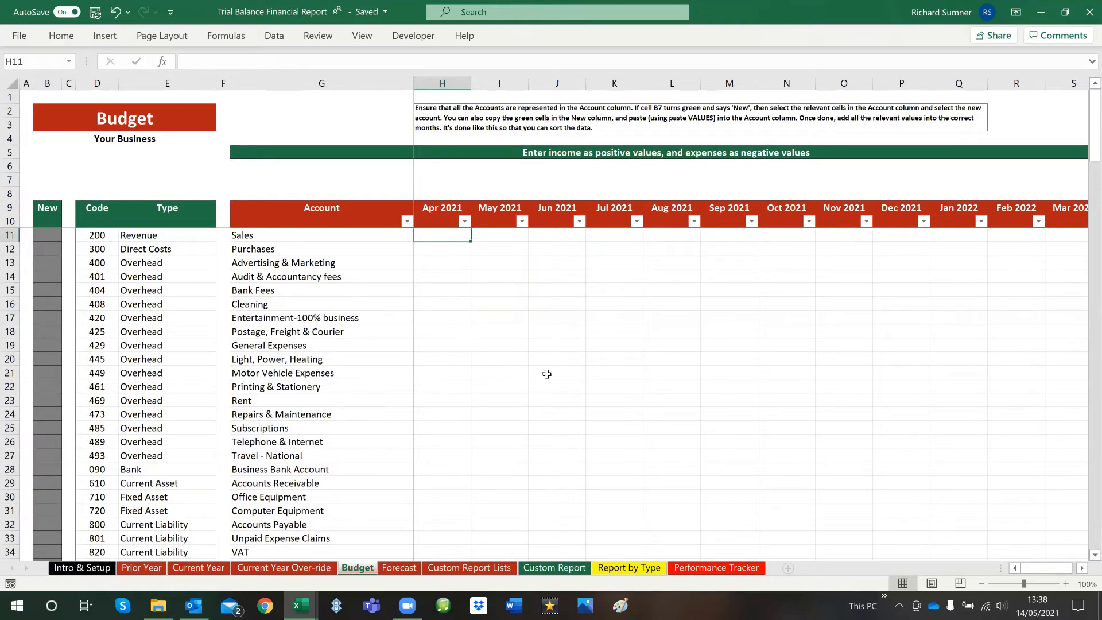
type("5,00")
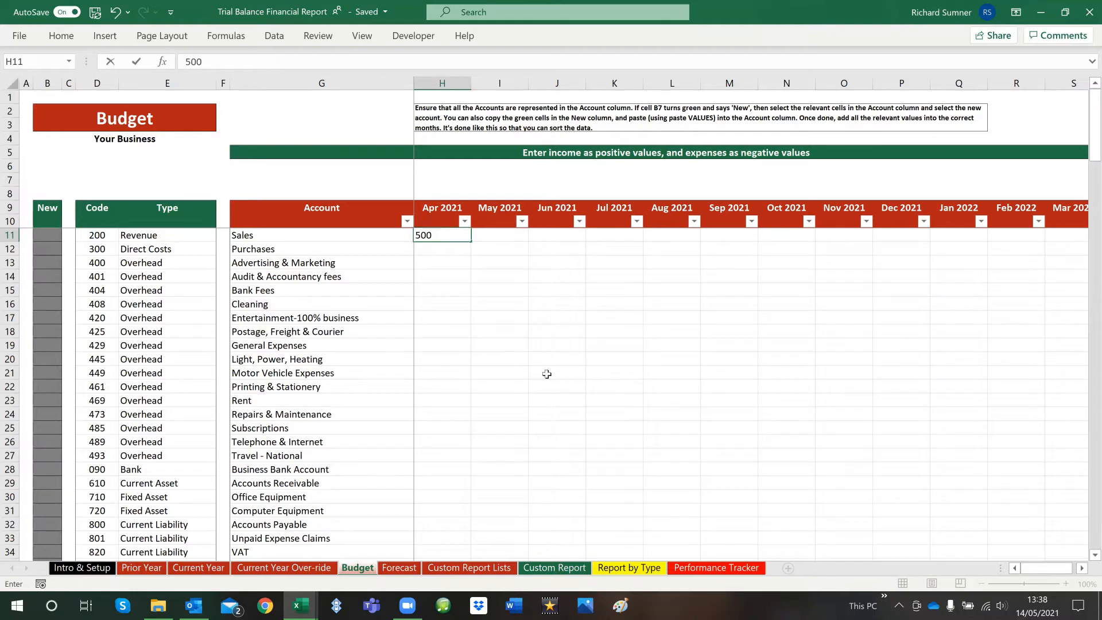
type("0")
key("Tab")
type("5,00")
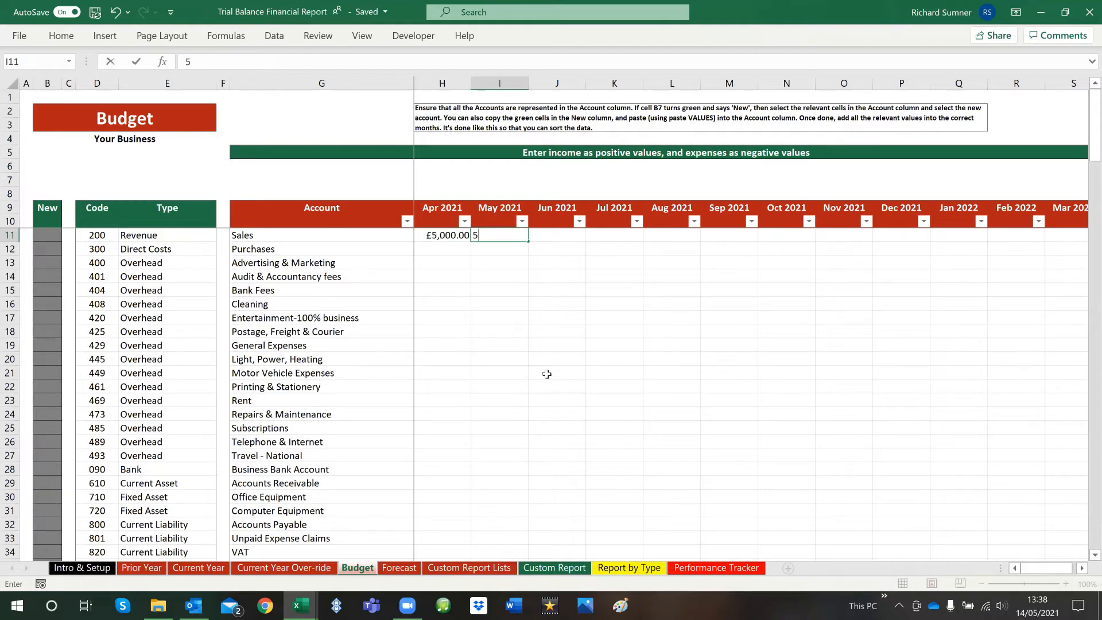
type("000")
key("Tab")
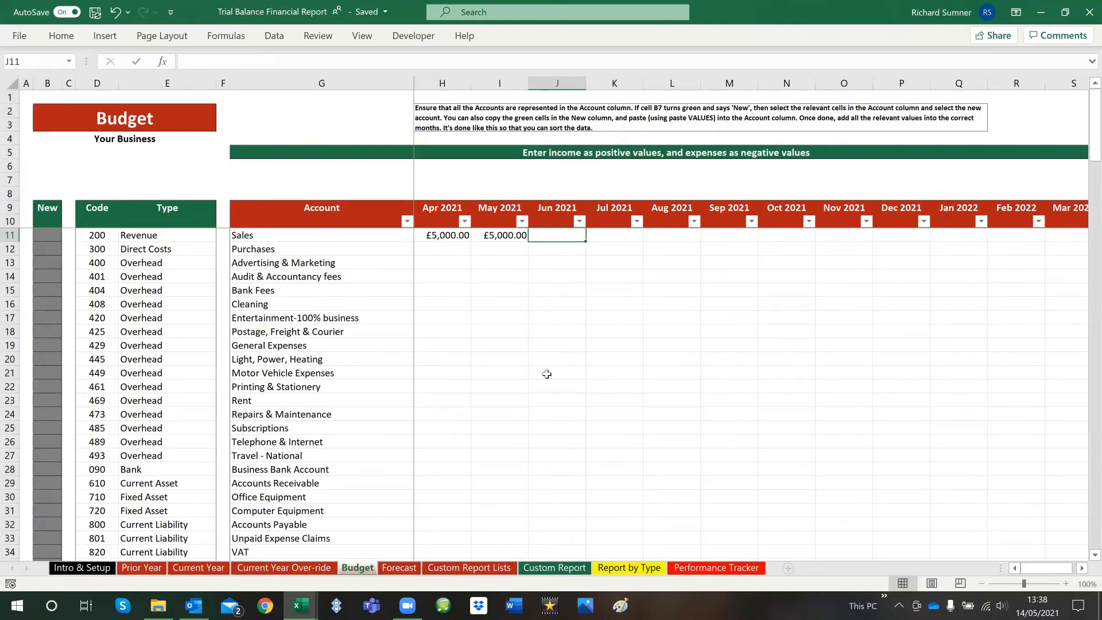
key("Left")
key("Left")
key("Left")
key("Right")
key("Right")
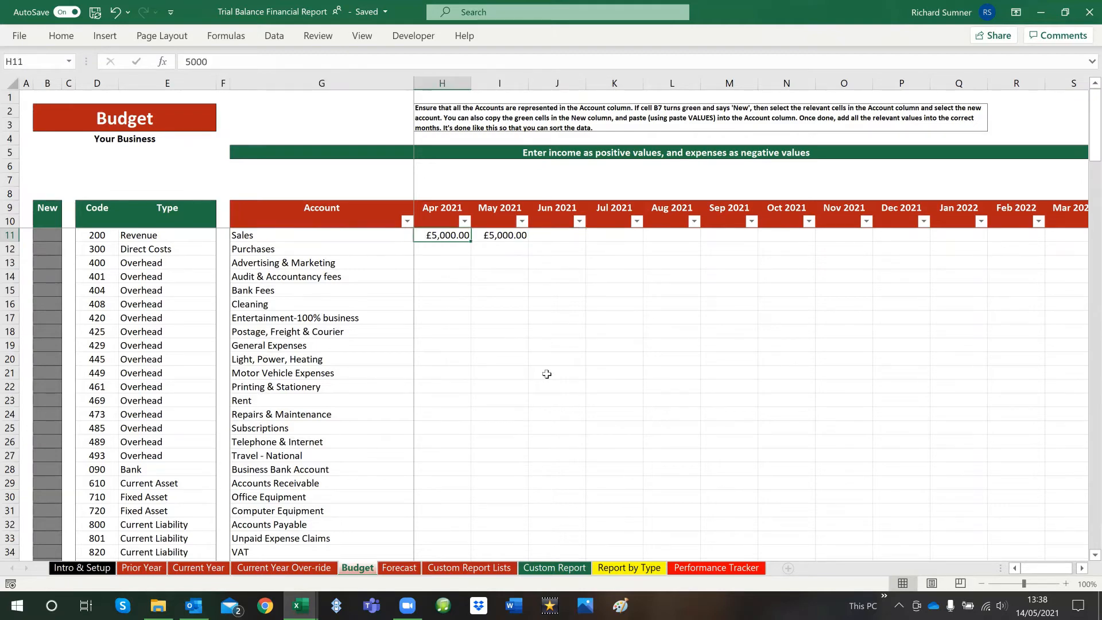
key("Left")
key("Right")
key("Right")
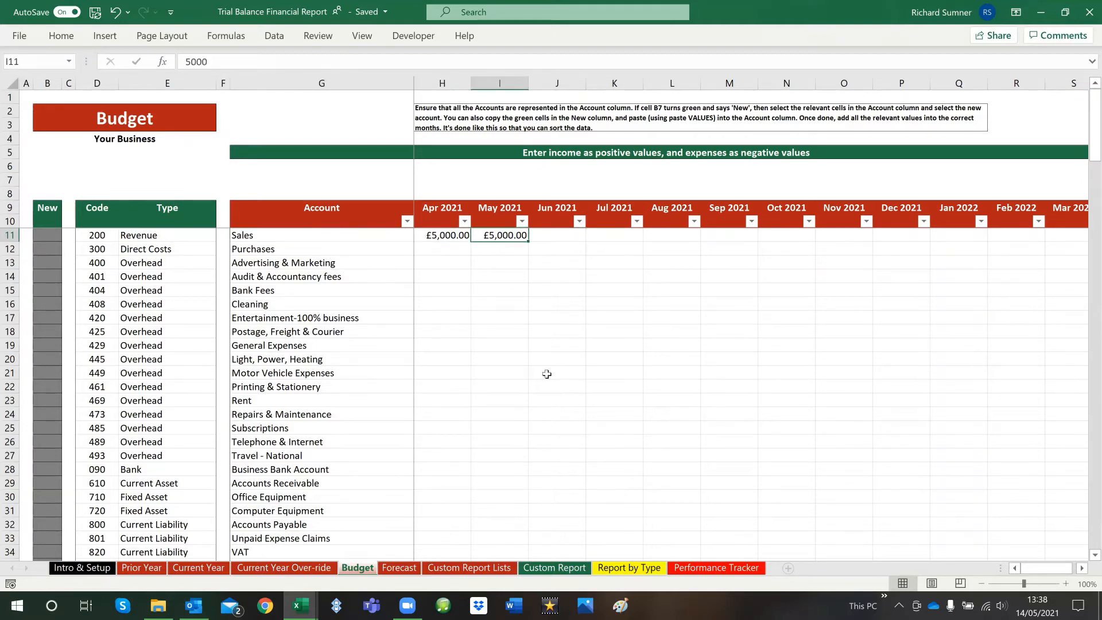
Clear the sample Sales budget figures in H11 and I11 and return to cell A1
key("Left")
key("Left")
key("Right")
key("Delete")
key("Left")
type("5000")
key("Escape")
key("Down")
key("Left")
key("Left")
key("Up")
key("Up")
key("Up")
key("Up")
key("Up")
key("Up")
key("Up")
key("Up")
key("Up")
key("Up")
key("Up")
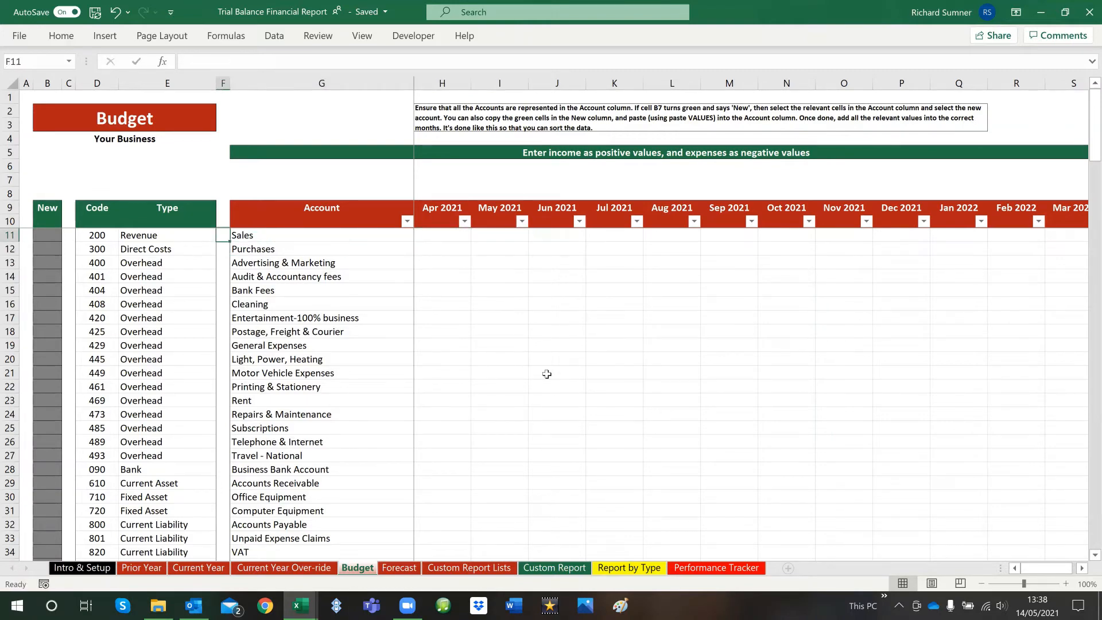
key("Left")
key("Home")
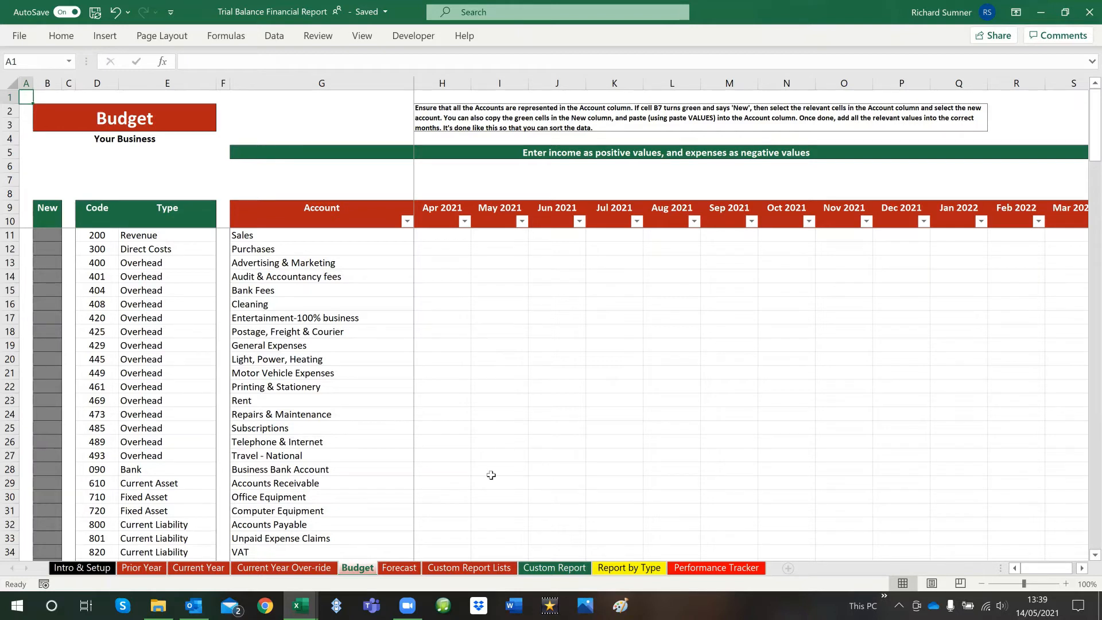
Copy the new accounts in B11 to B38 of the Forecast sheet's New column
left_click(400, 567)
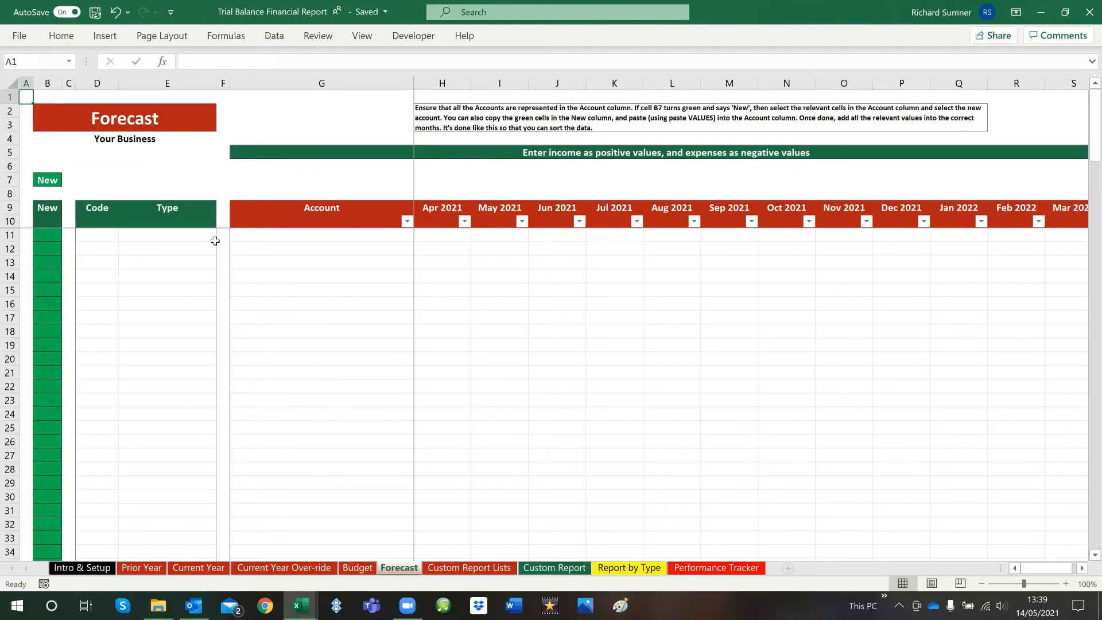
left_click(49, 230)
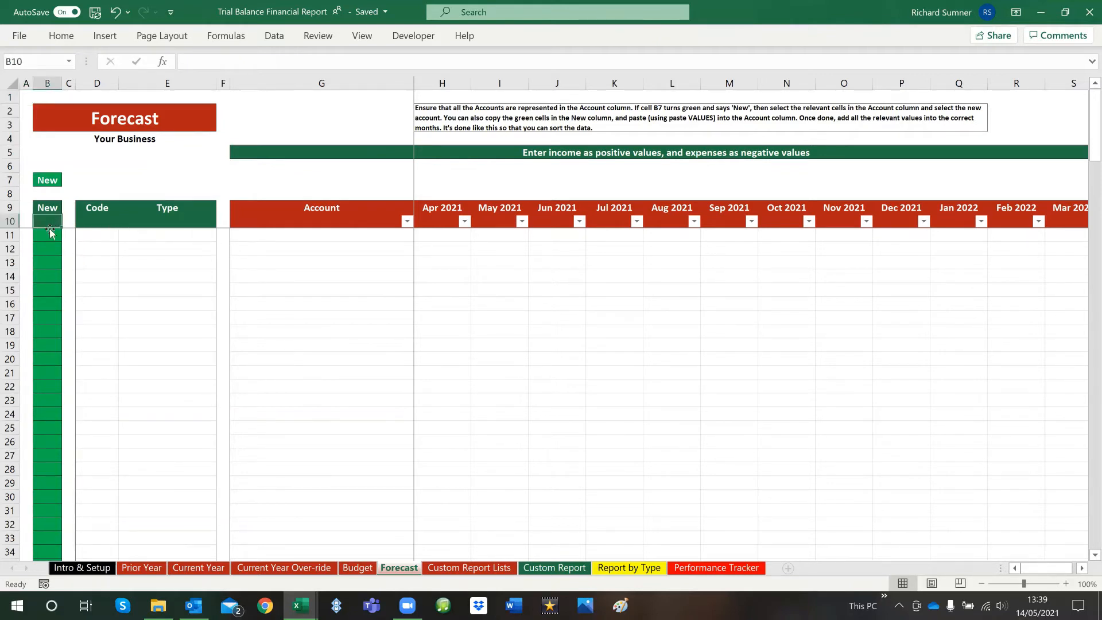
left_click_drag(49, 239, 46, 469)
right_click(48, 293)
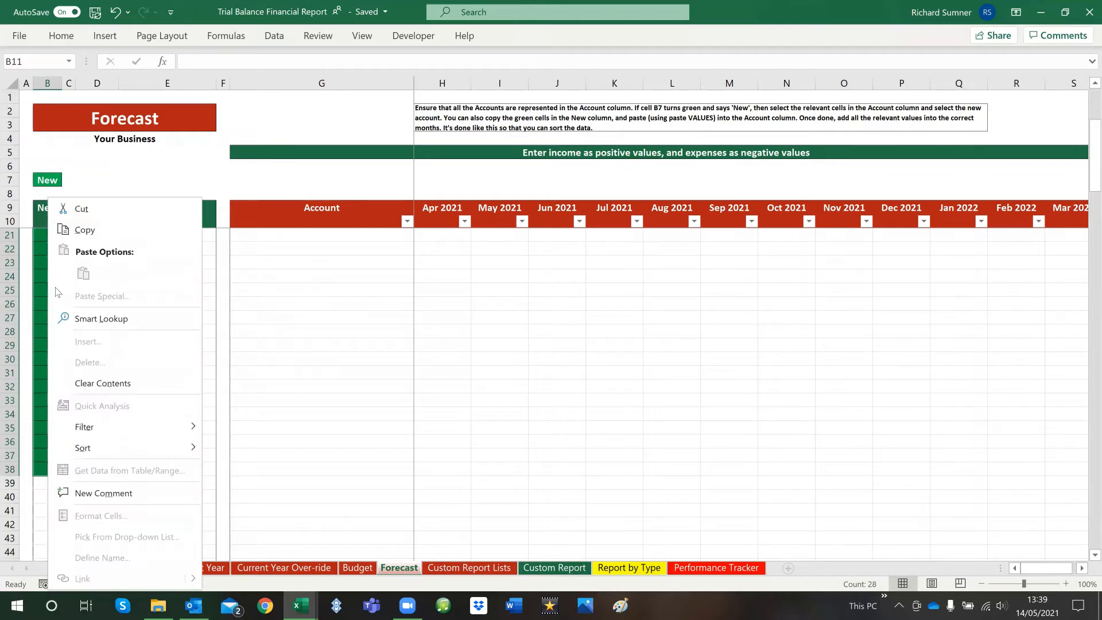
left_click(84, 229)
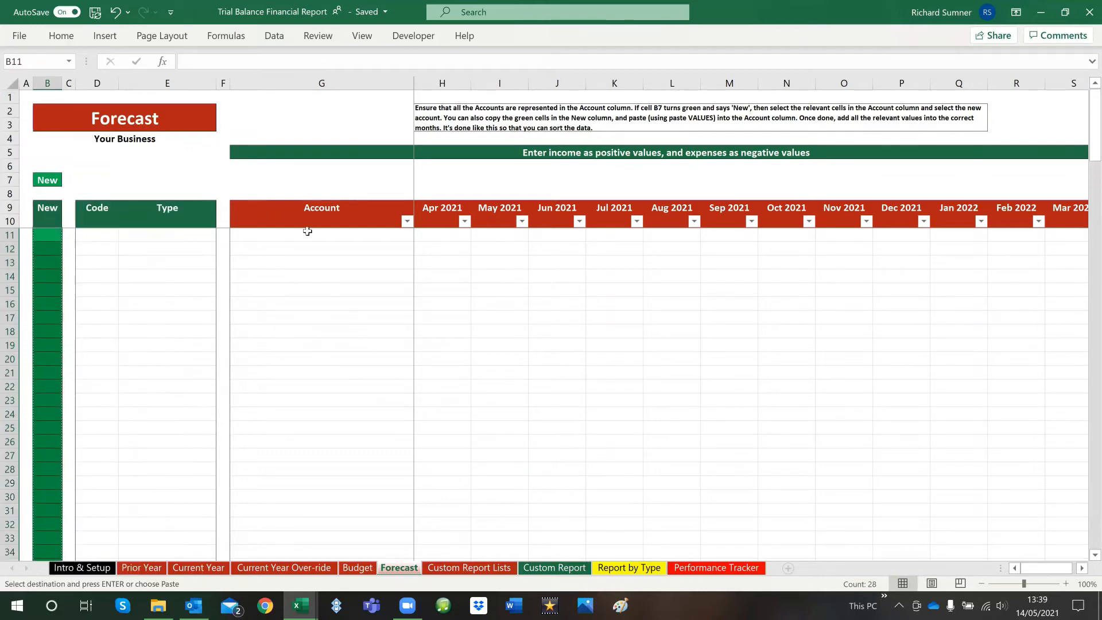
Paste the copied accounts as values only into the Forecast sheet's Account column from G11 and check the list down to row 38
right_click(300, 235)
left_click(349, 271)
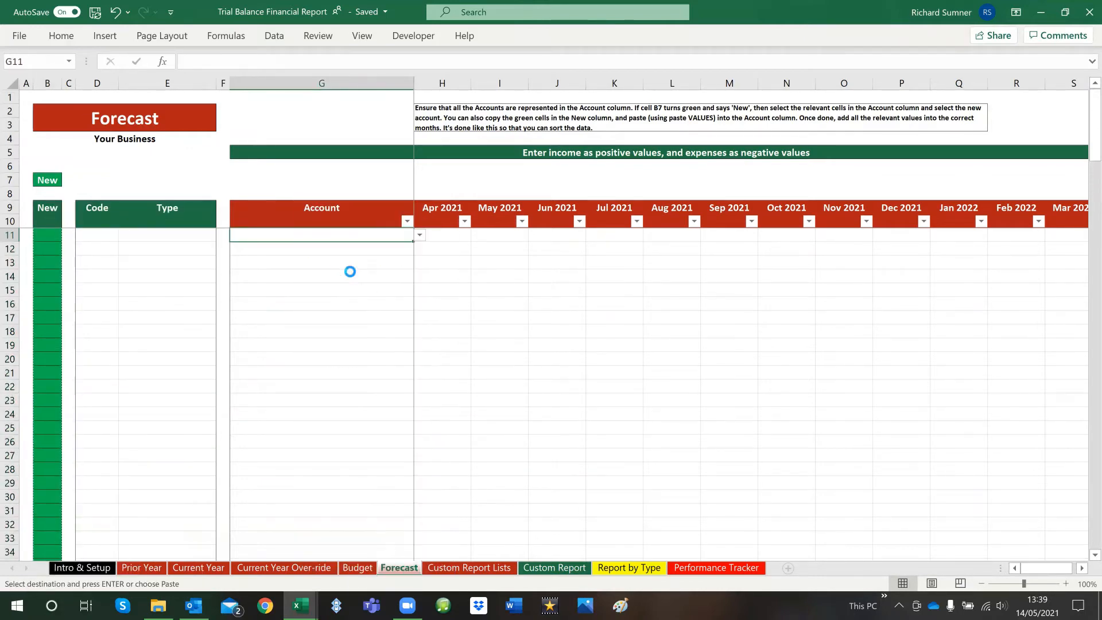
left_click(367, 331)
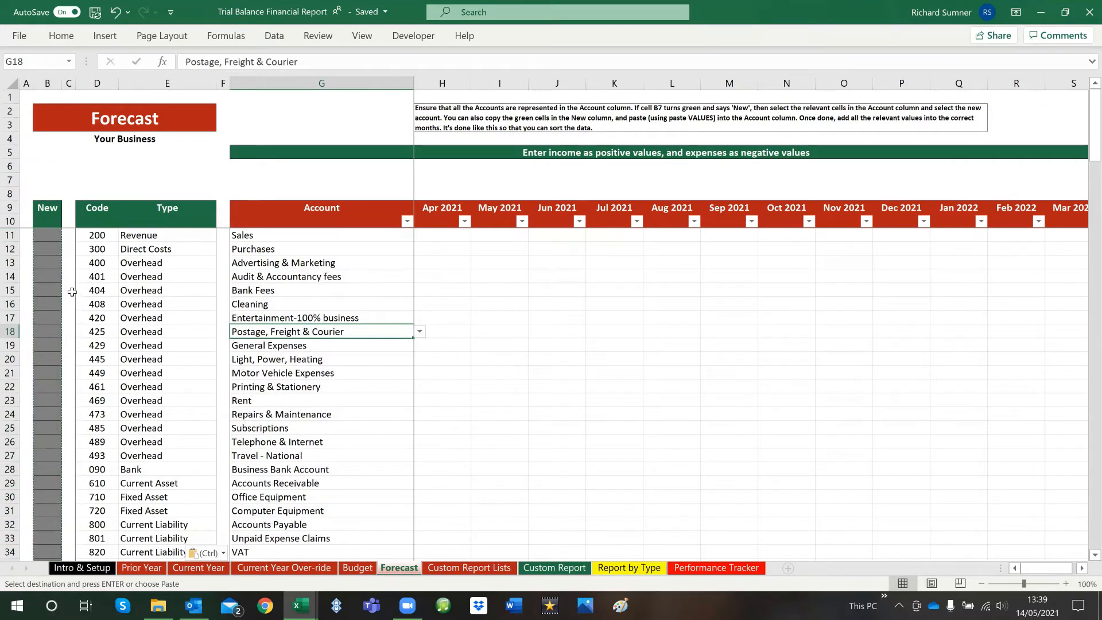
key("Escape")
scroll(72, 303, "down", 6)
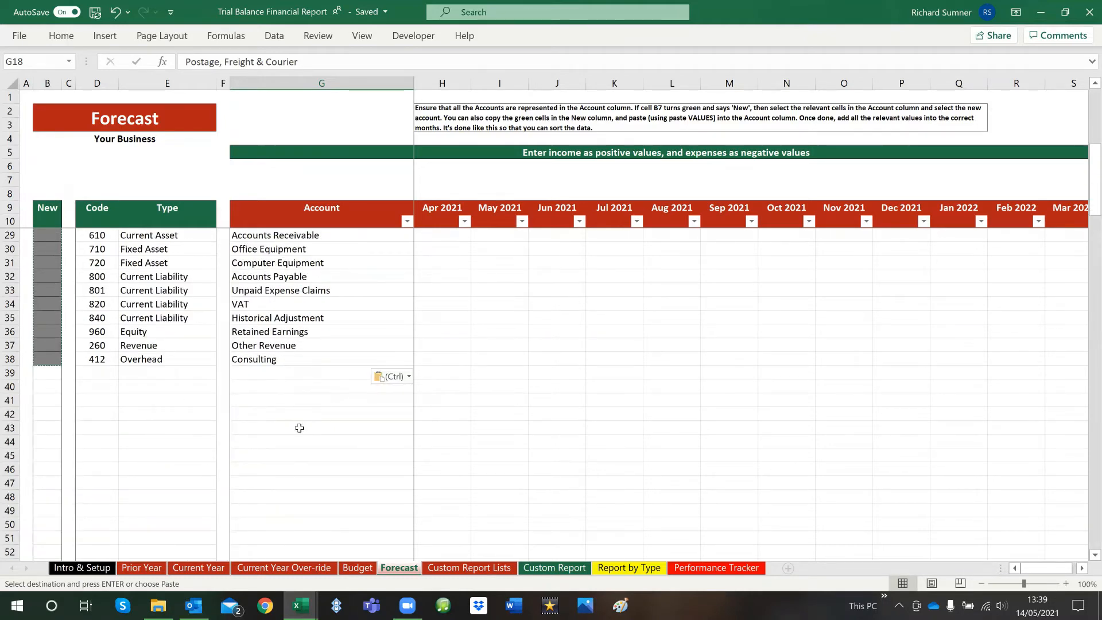
key("Escape")
scroll(299, 421, "up", 6)
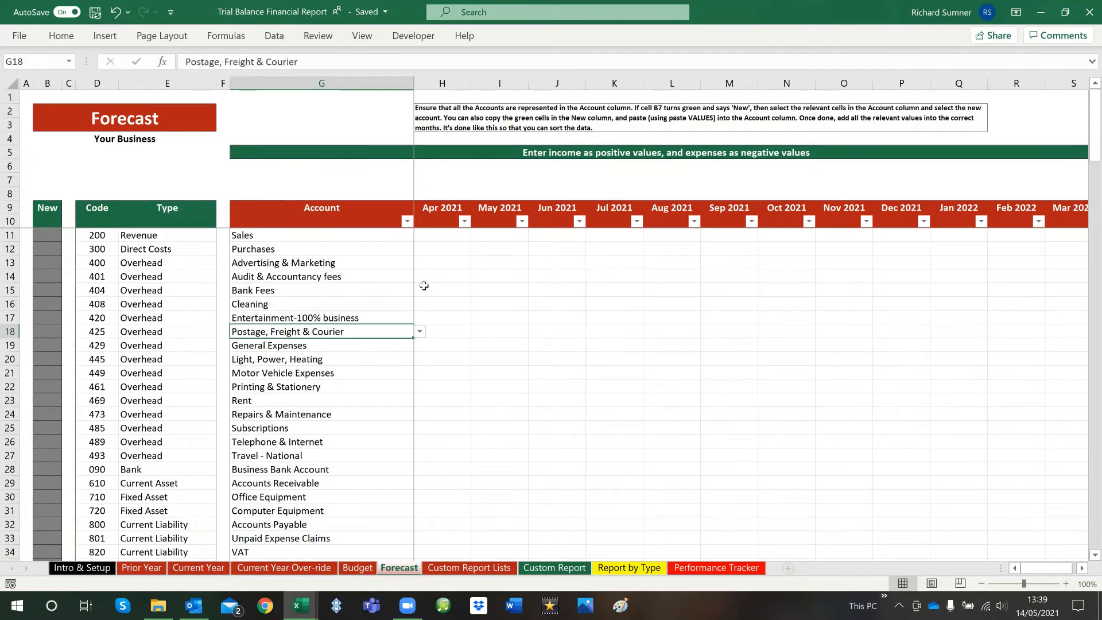
Look over the monthly forecast cells from Apr to Jul 2021, mainly in the Audit & Accountancy fees row
left_click(462, 236)
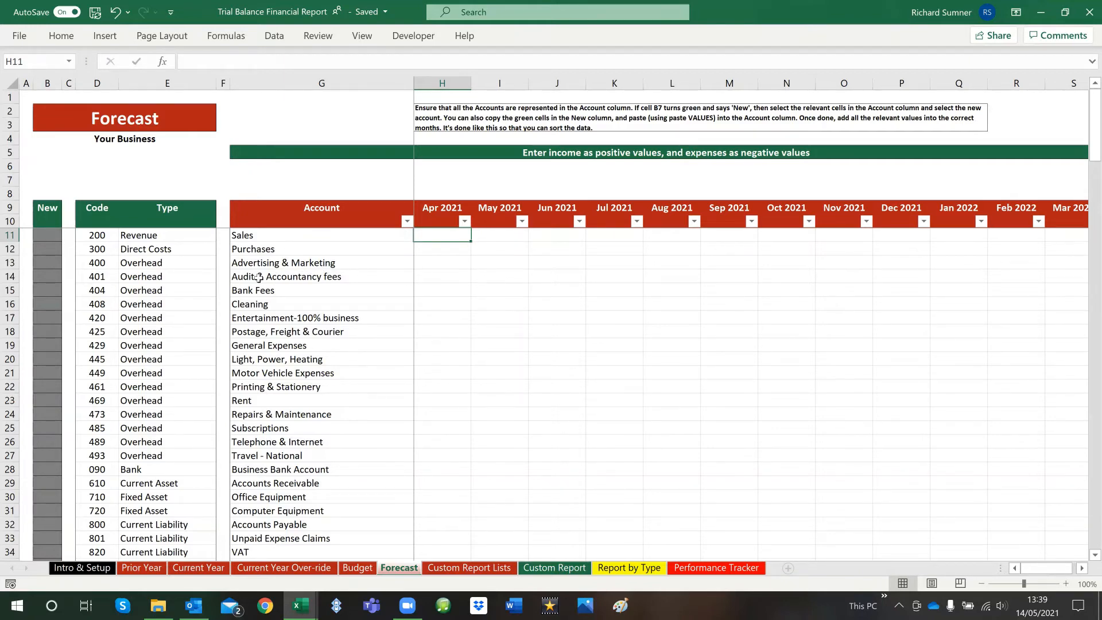
left_click(427, 277)
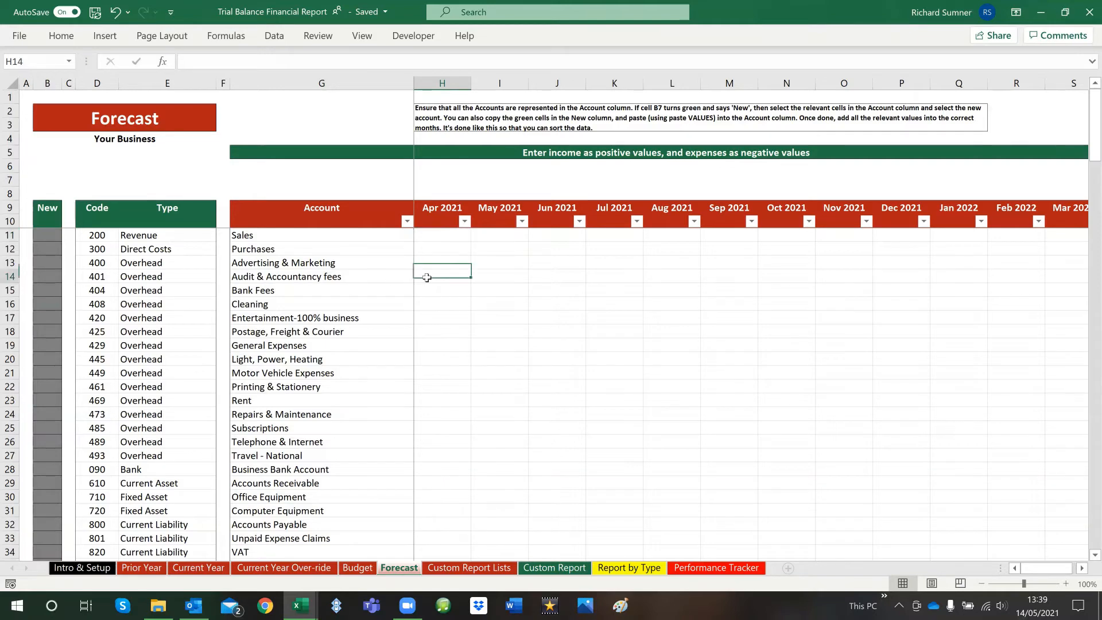
left_click(489, 277)
left_click(554, 278)
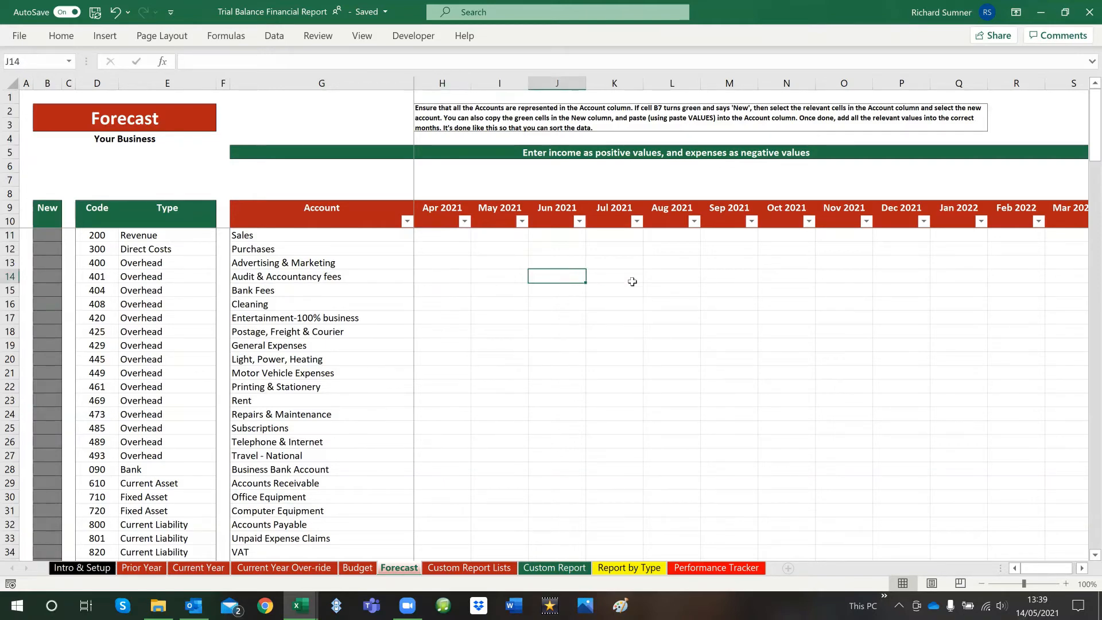
left_click(632, 280)
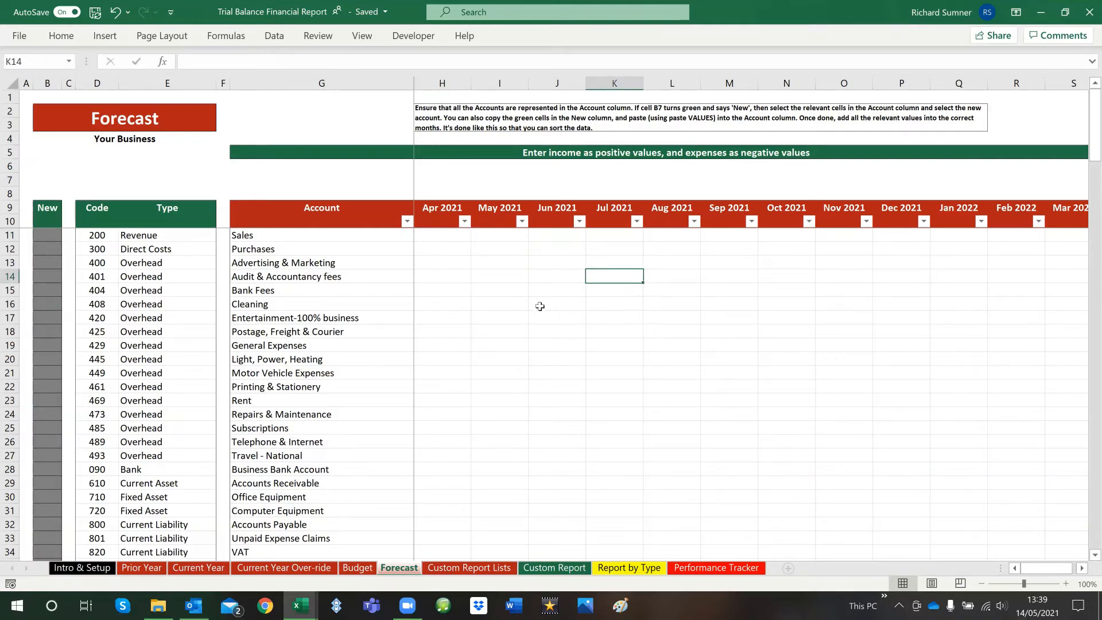
left_click(450, 278)
left_click(499, 277)
left_click(560, 278)
left_click(611, 277)
left_click(468, 277)
left_click(482, 277)
left_click(560, 277)
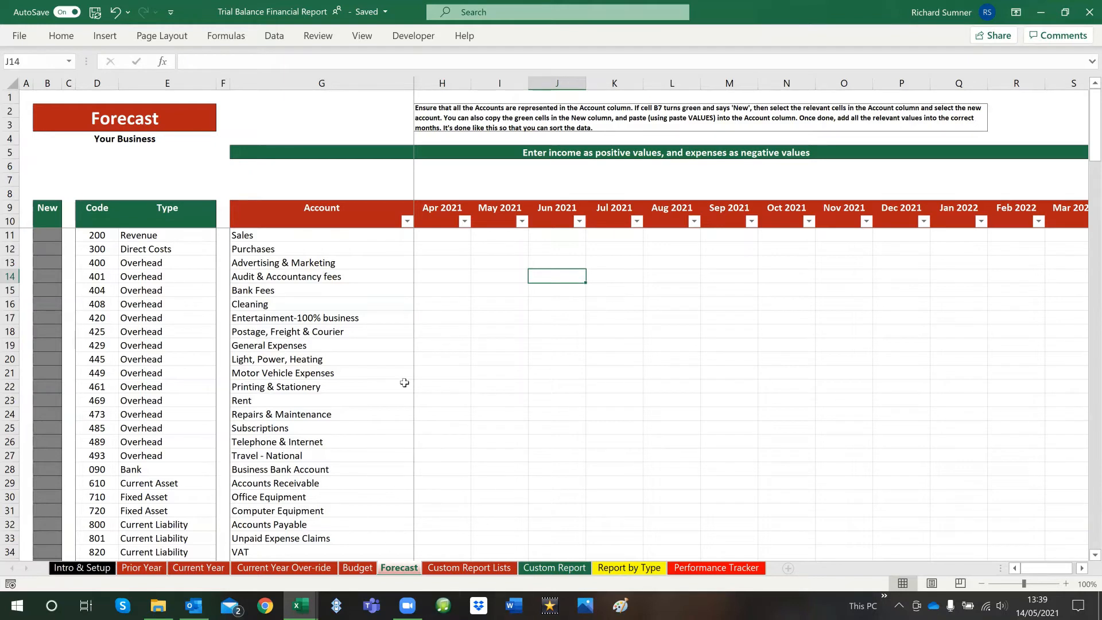
Save the workbook and look over the Custom Report Lists and Custom Report sheets
left_click(27, 97)
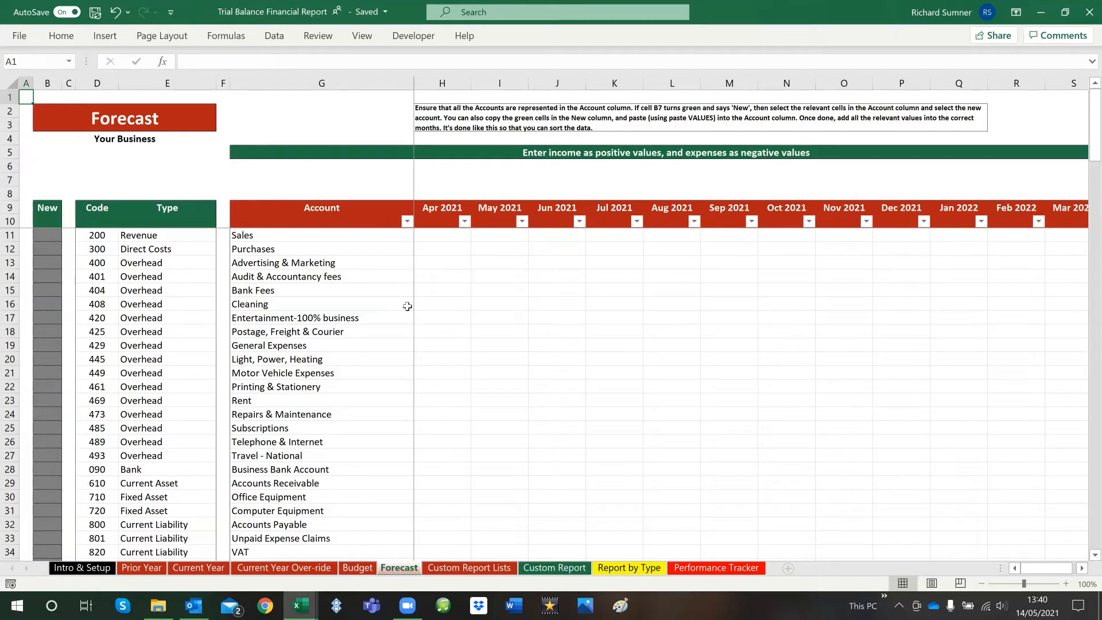
key("ctrl+s")
left_click(477, 569)
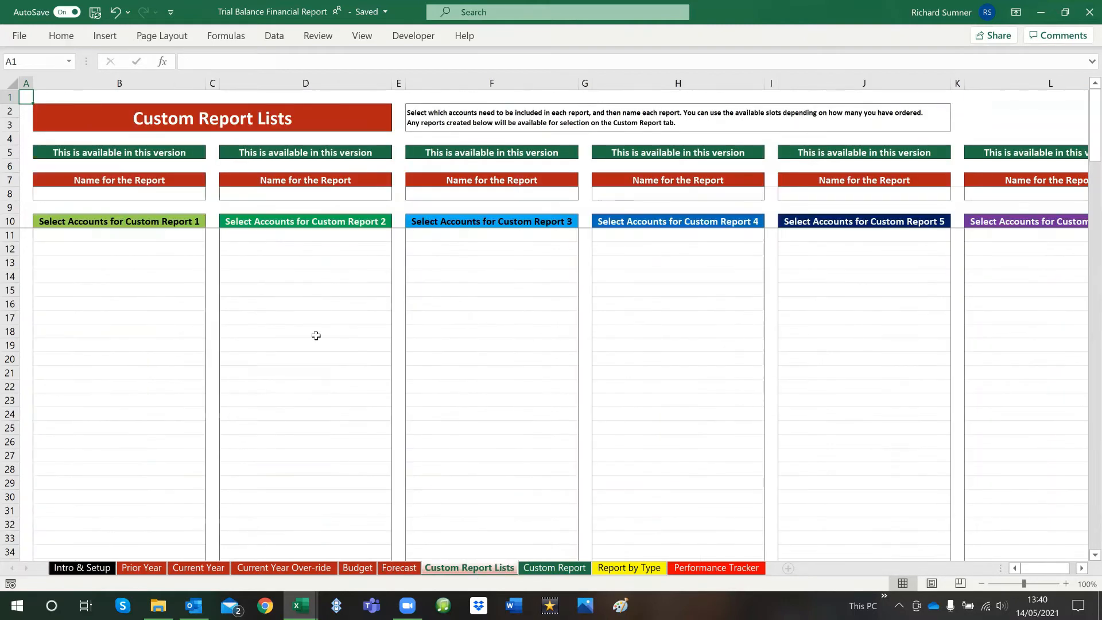
left_click(115, 219)
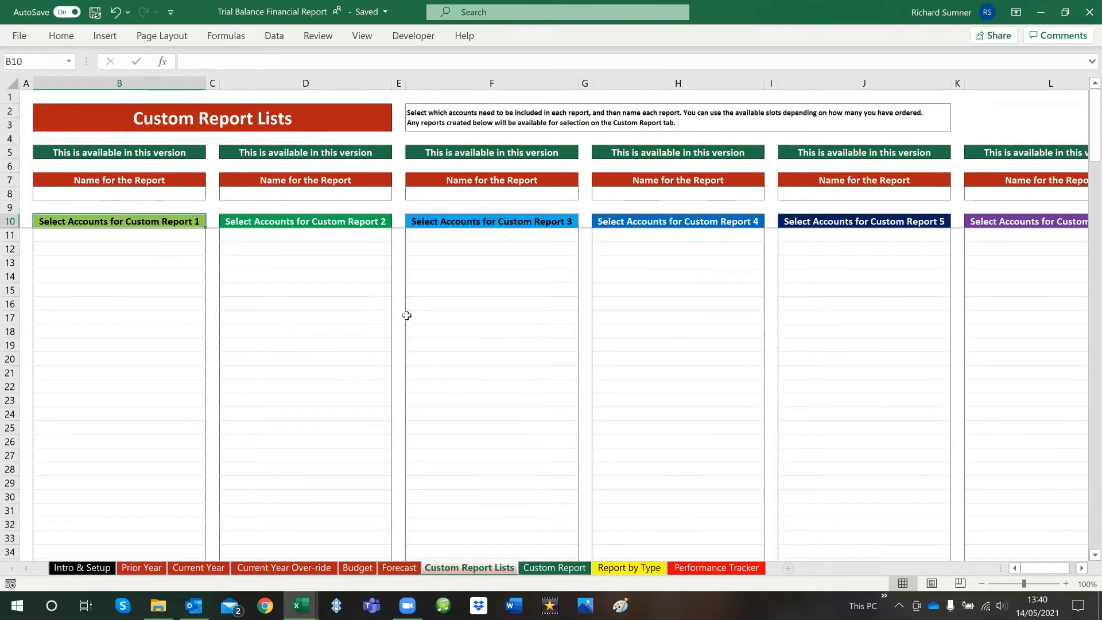
left_click(560, 568)
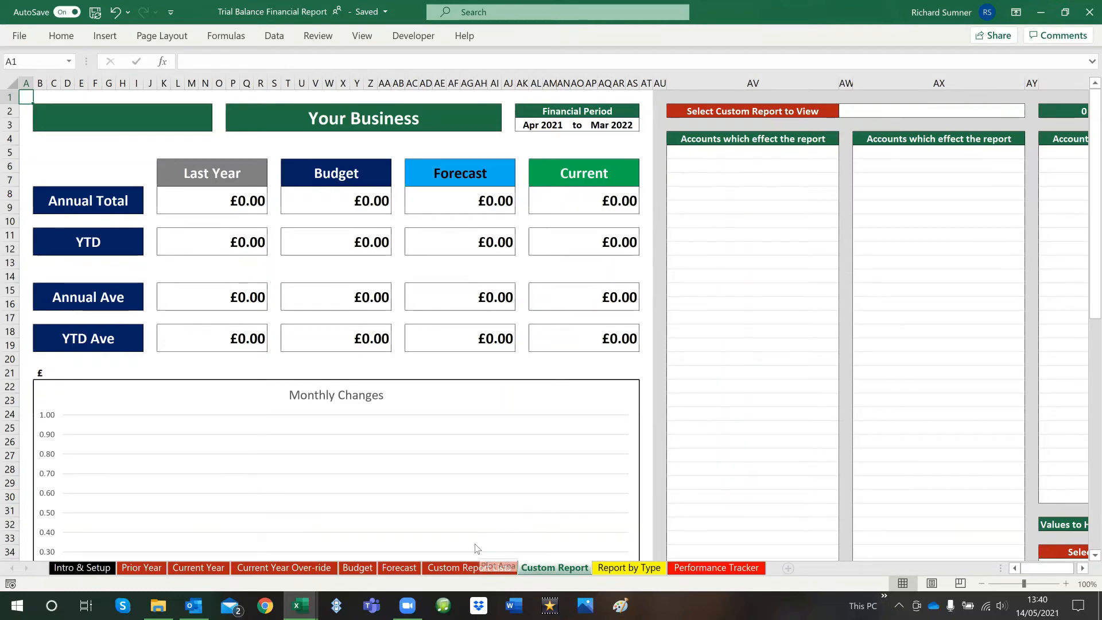
On the Custom Report Lists sheet, choose Sales in B11 and Purchases in B12 as accounts for Custom Report 1
left_click(468, 567)
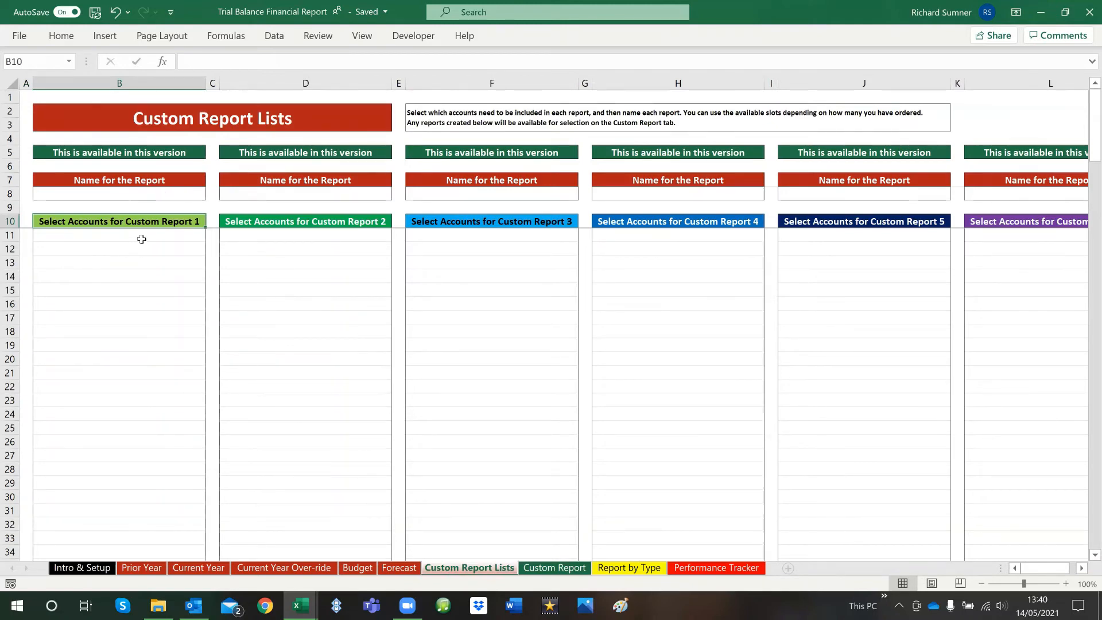
left_click_drag(141, 239, 139, 317)
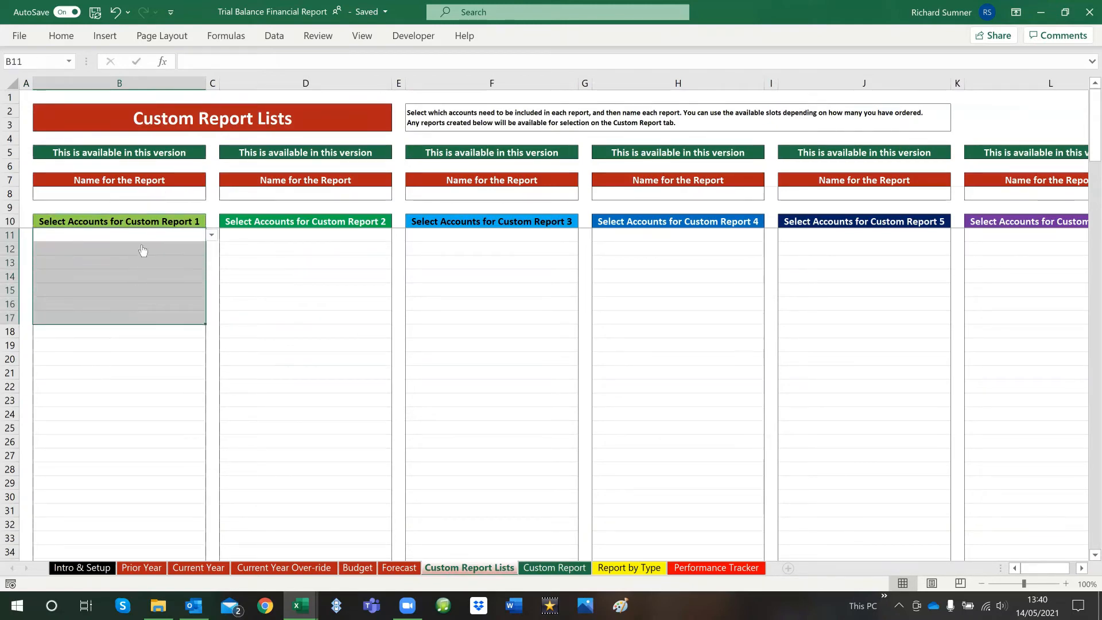
key("alt+Down")
left_click(287, 265)
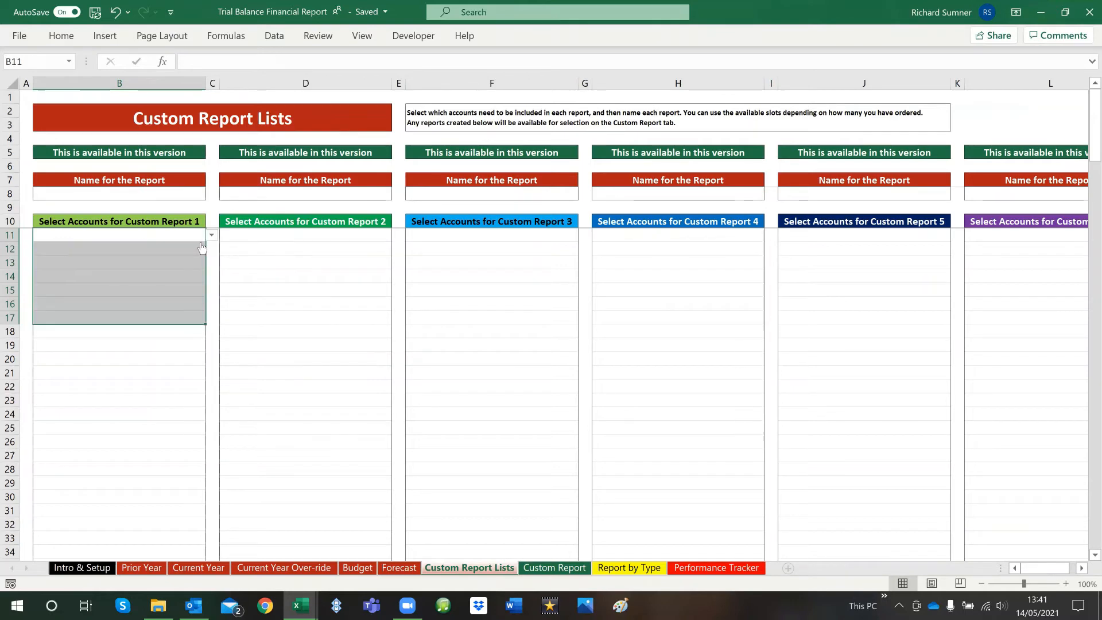
left_click(202, 234)
left_click(211, 236)
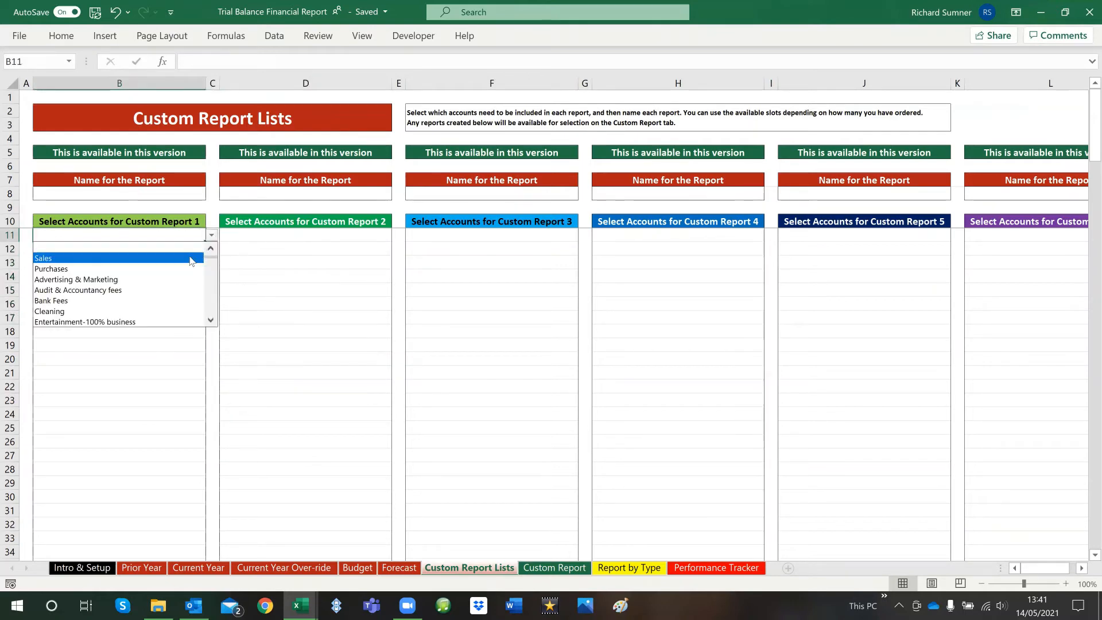
left_click(191, 261)
left_click(188, 249)
left_click(211, 248)
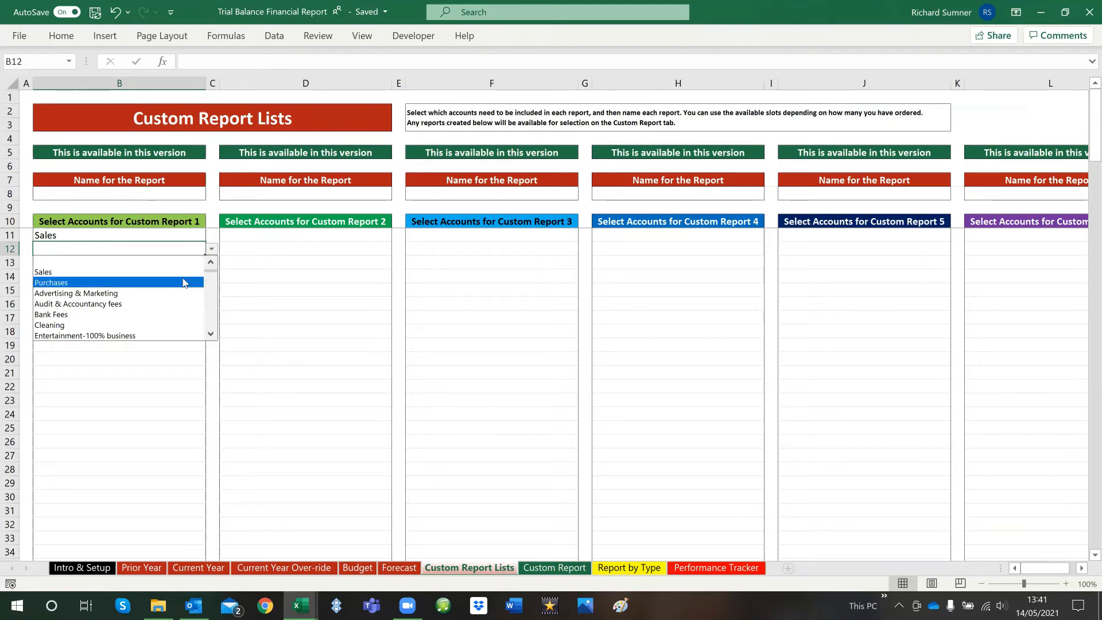
left_click(185, 282)
Choose Advertising & Marketing in B13 as a further account for Custom Report 1
left_click(184, 263)
left_click(211, 262)
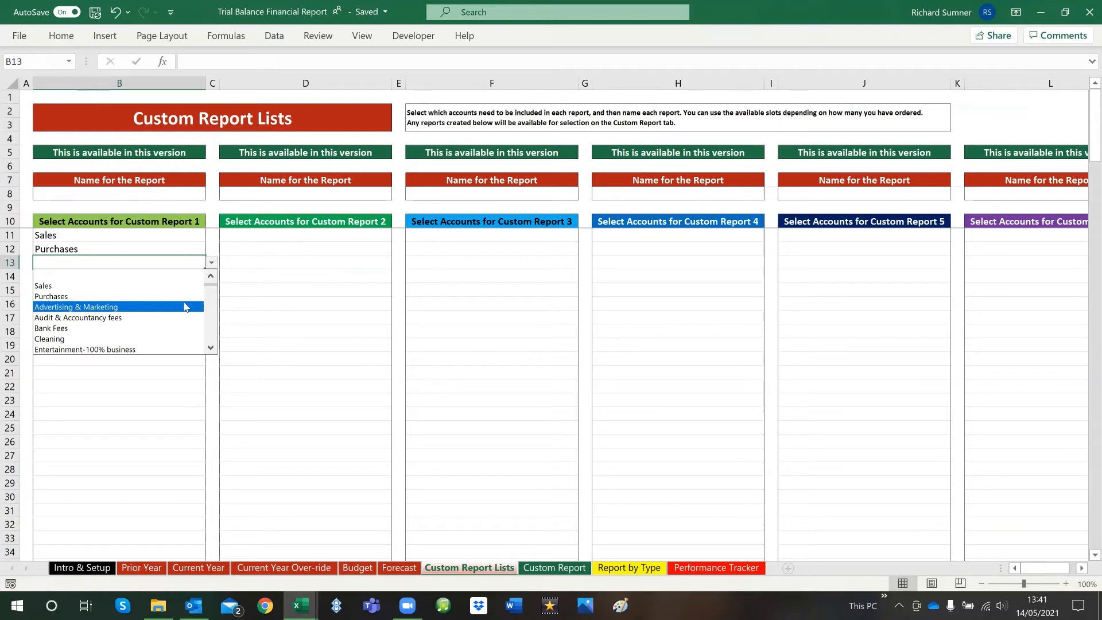
left_click(185, 307)
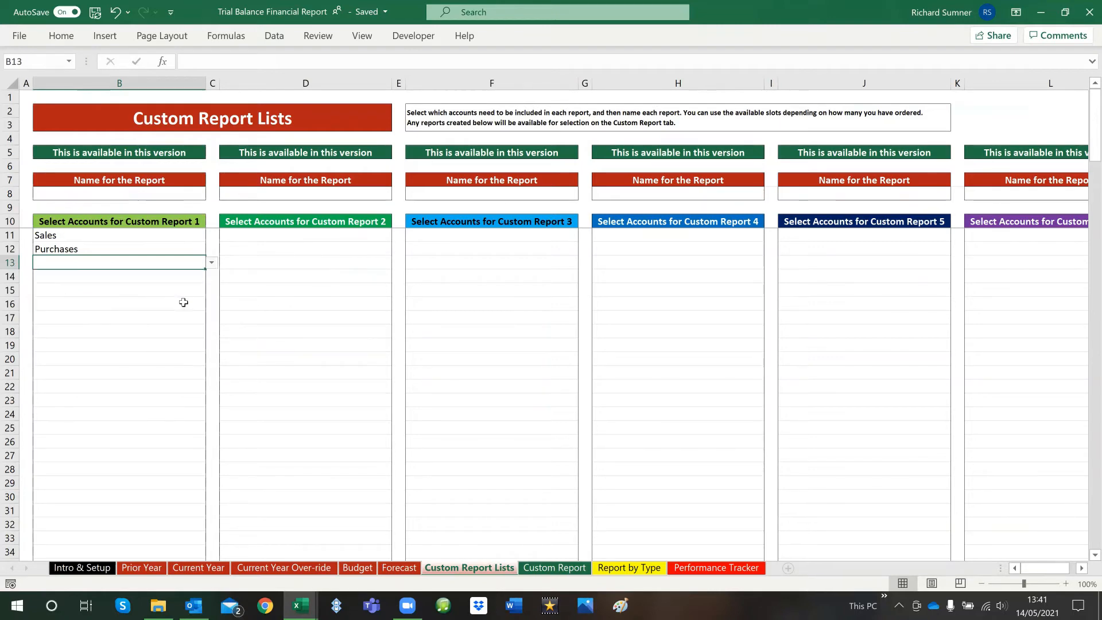
left_click(151, 304)
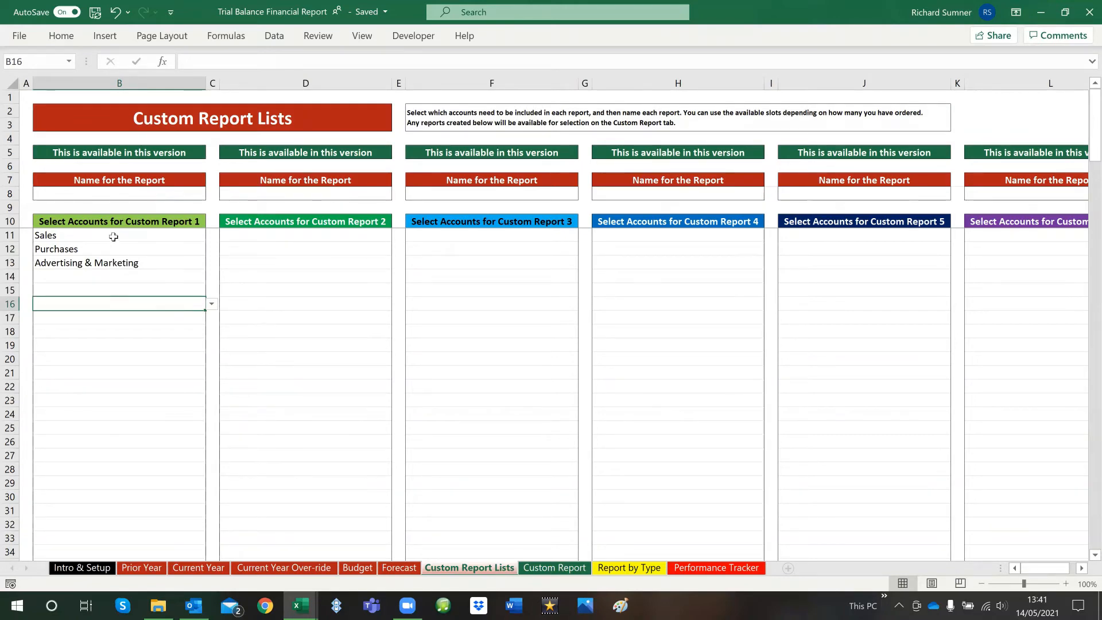
Review the Custom Report 1 accounts and clear Advertising & Marketing from B13
left_click_drag(113, 235, 110, 412)
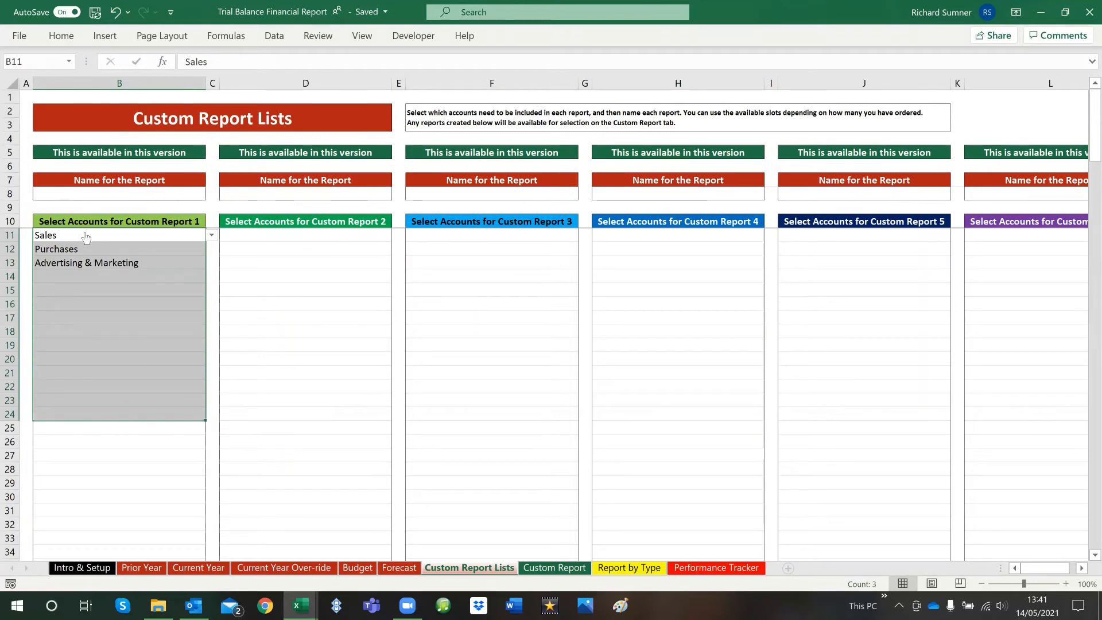
left_click(29, 166)
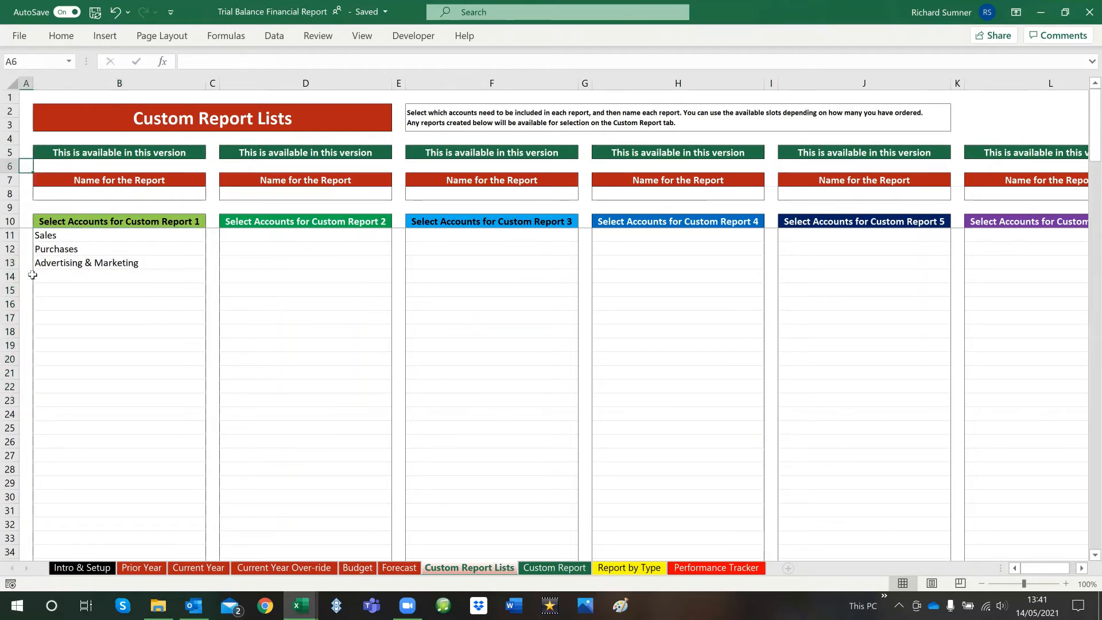
left_click_drag(62, 239, 62, 290)
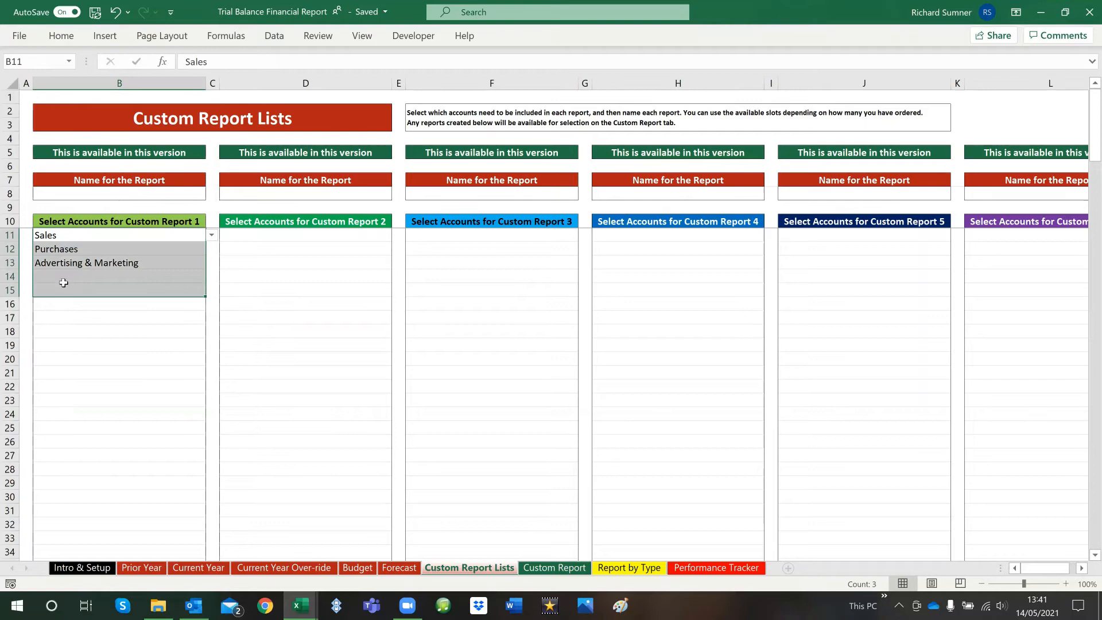
left_click(70, 249)
left_click(80, 235)
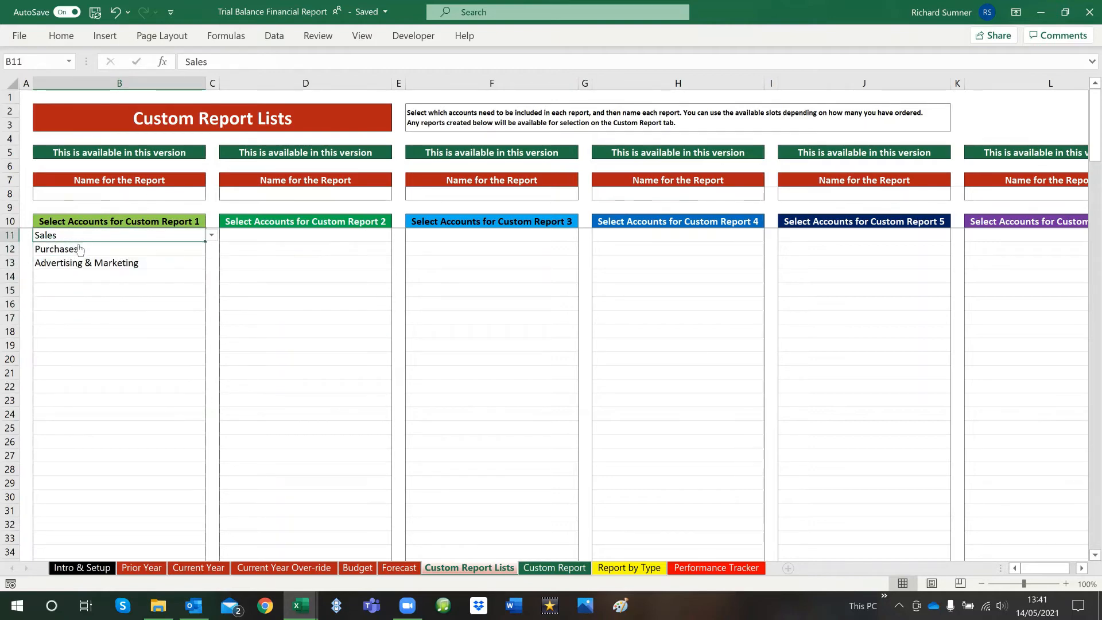
left_click(78, 249)
left_click(79, 263)
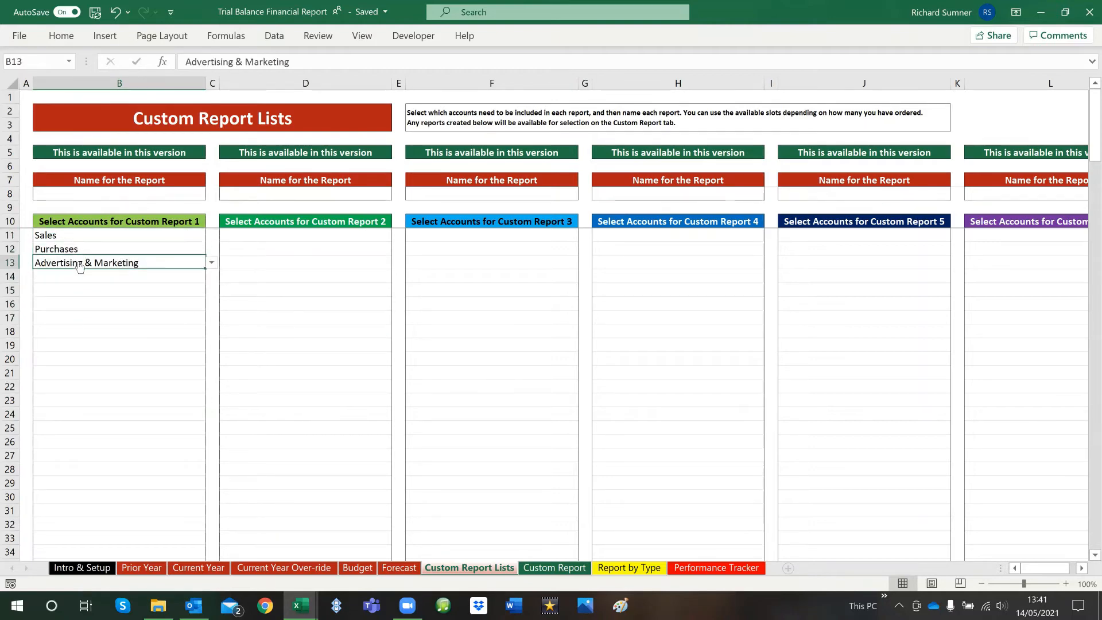
key("BackSpace")
key("Return")
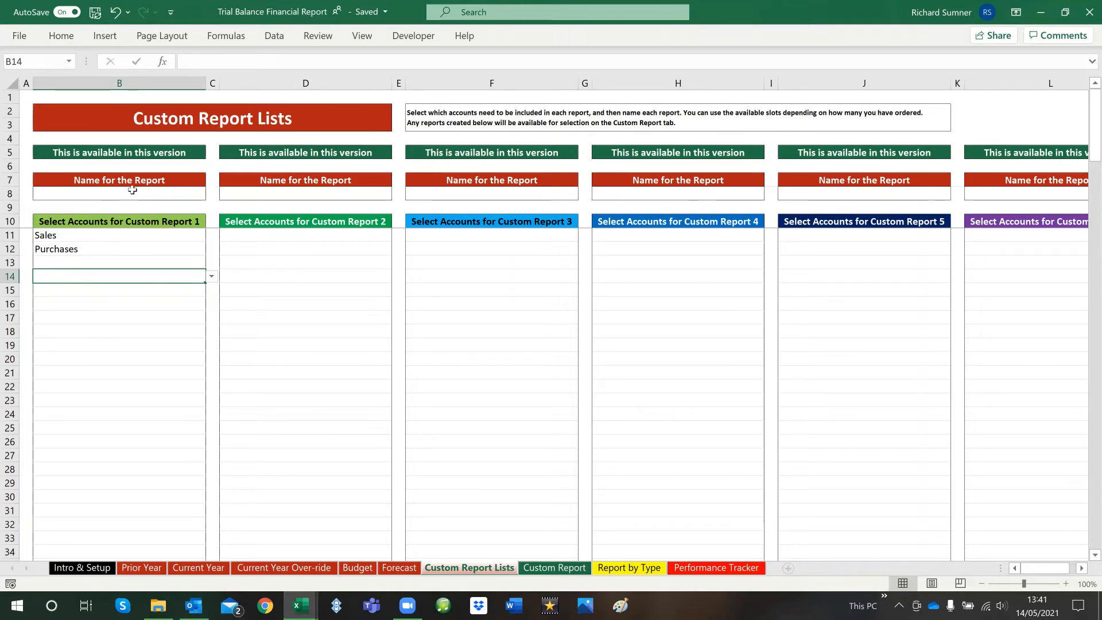
Name Custom Report 1 as Margin in B8
left_click(155, 193)
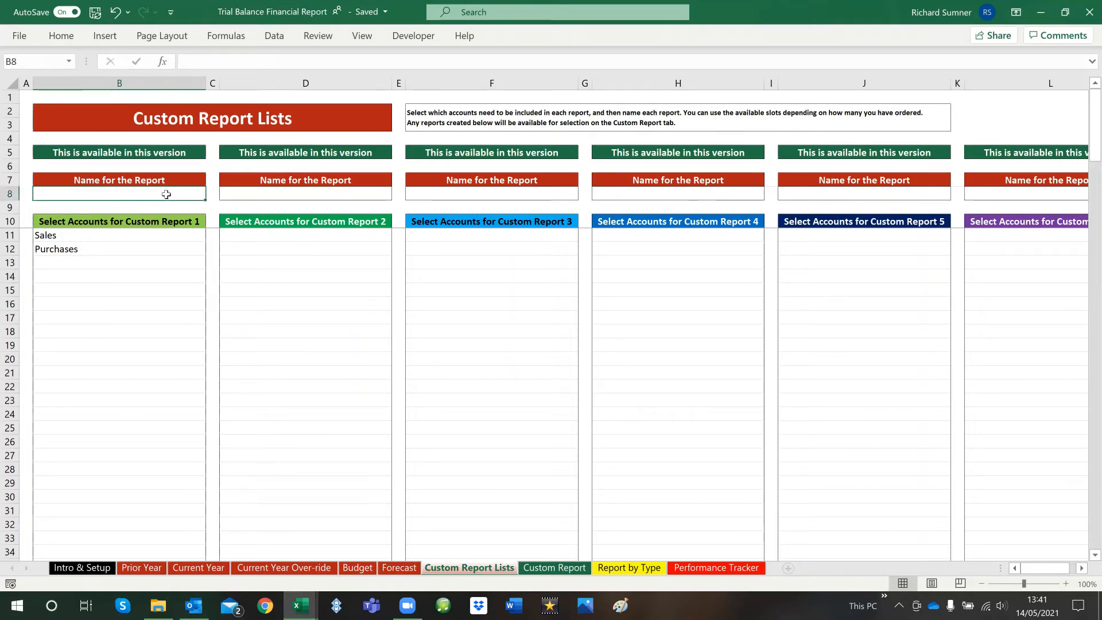
type("Margin")
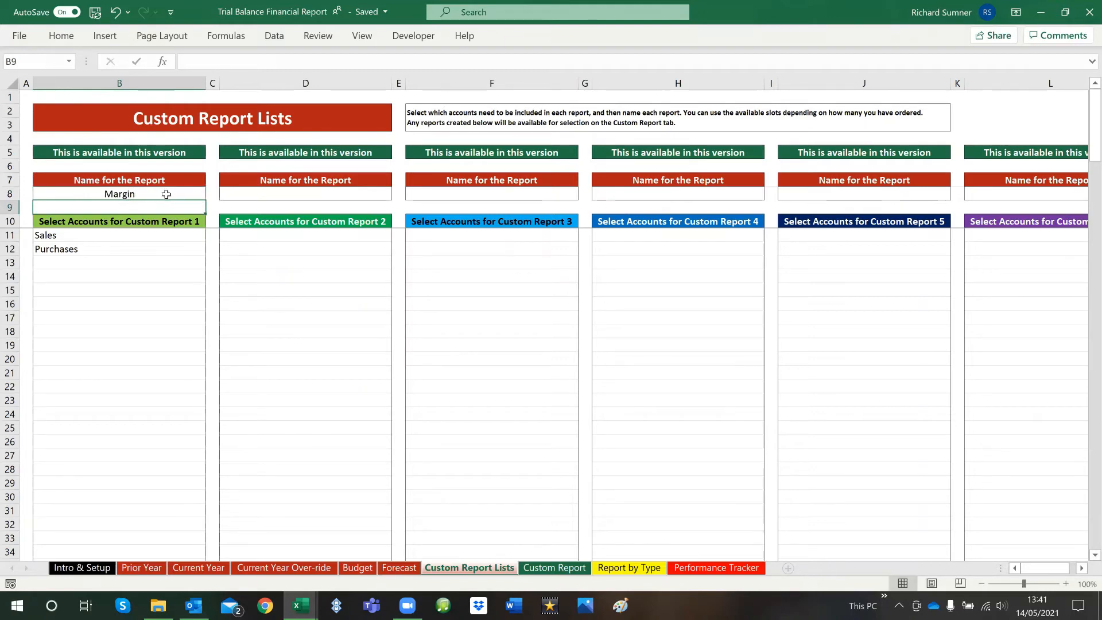
key("Tab")
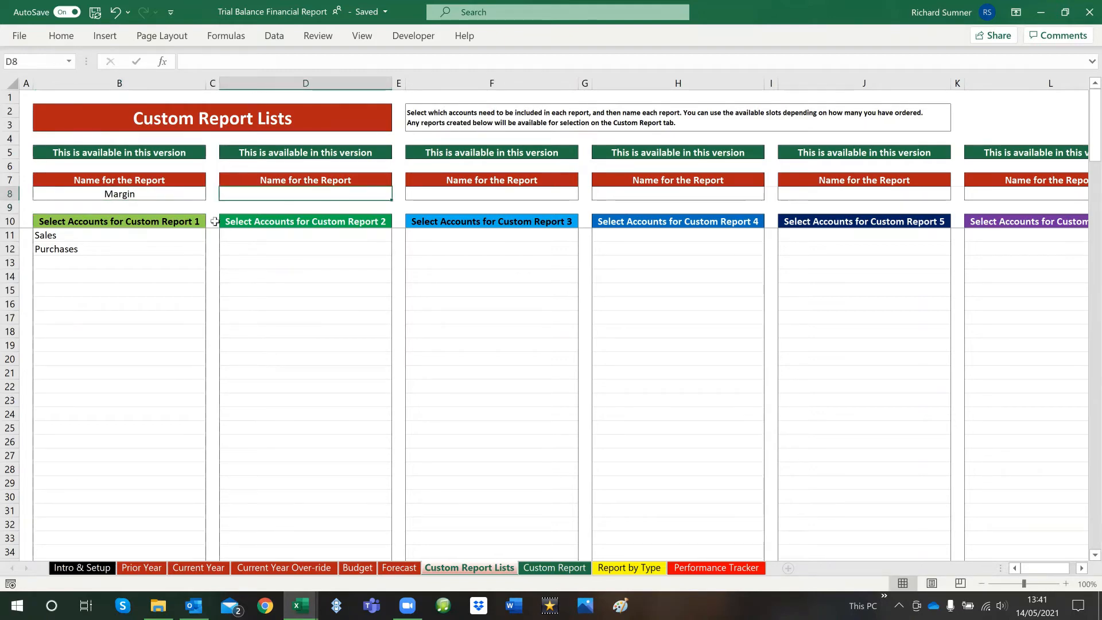
Choose Light, Power, Heating in D11 as the account for Custom Report 2
left_click(338, 236)
left_click(397, 235)
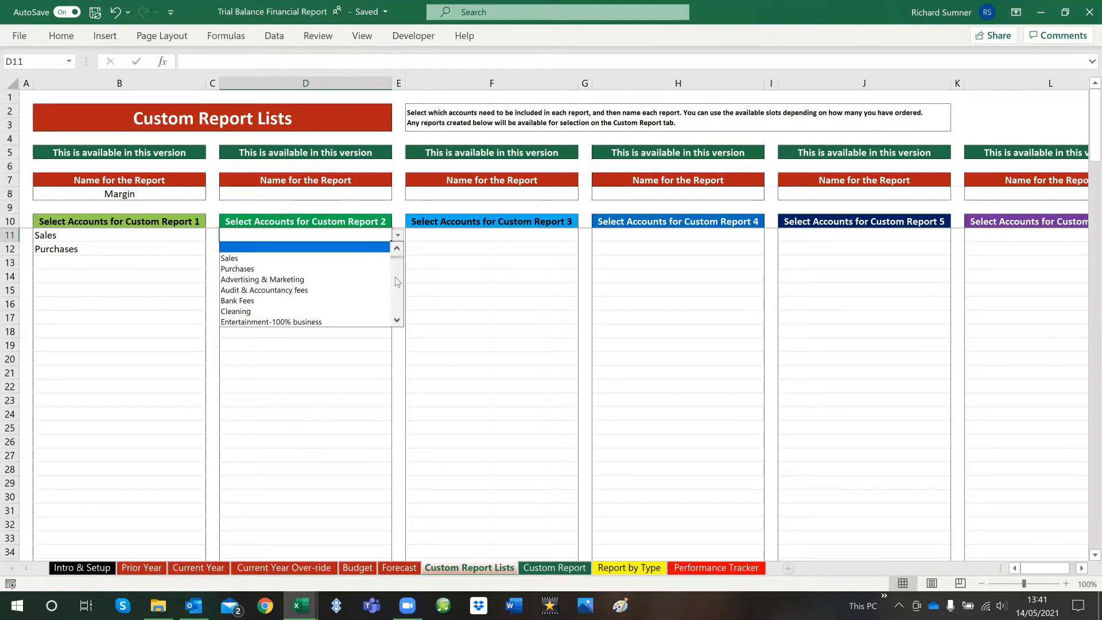
left_click(396, 320)
left_click(397, 320)
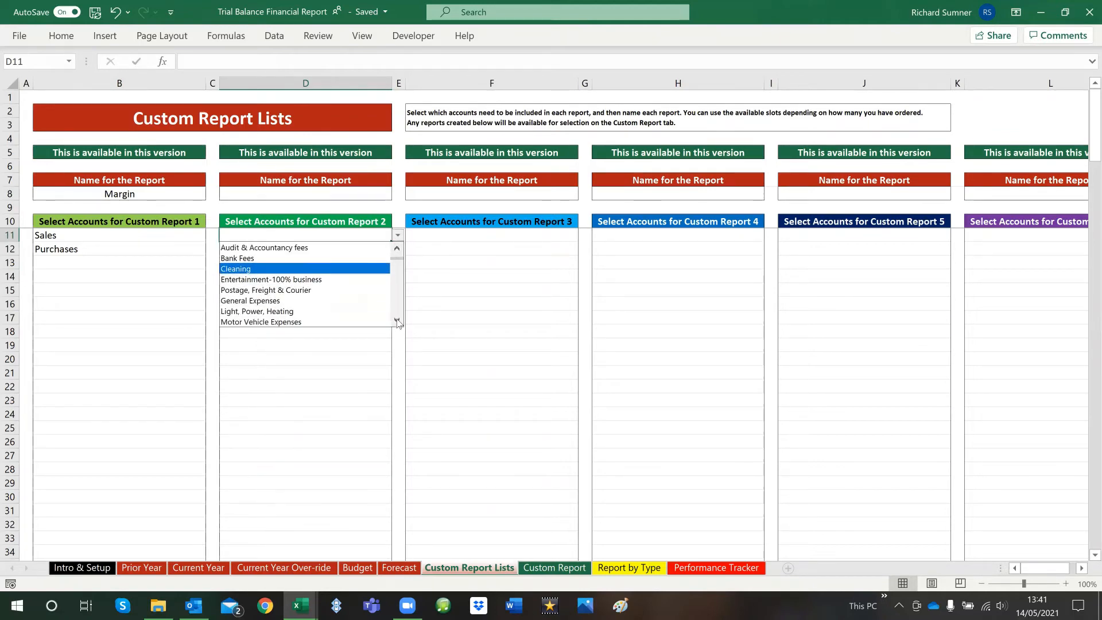
left_click(364, 313)
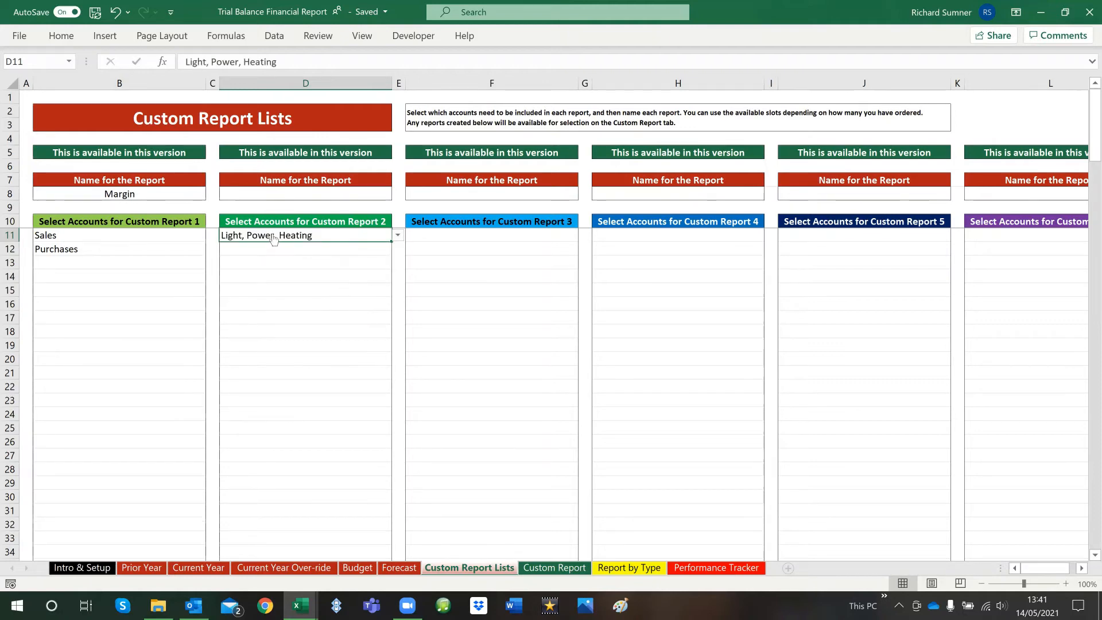
Name Custom Report 2 as Energy in D8 and return to cell A1
left_click(284, 196)
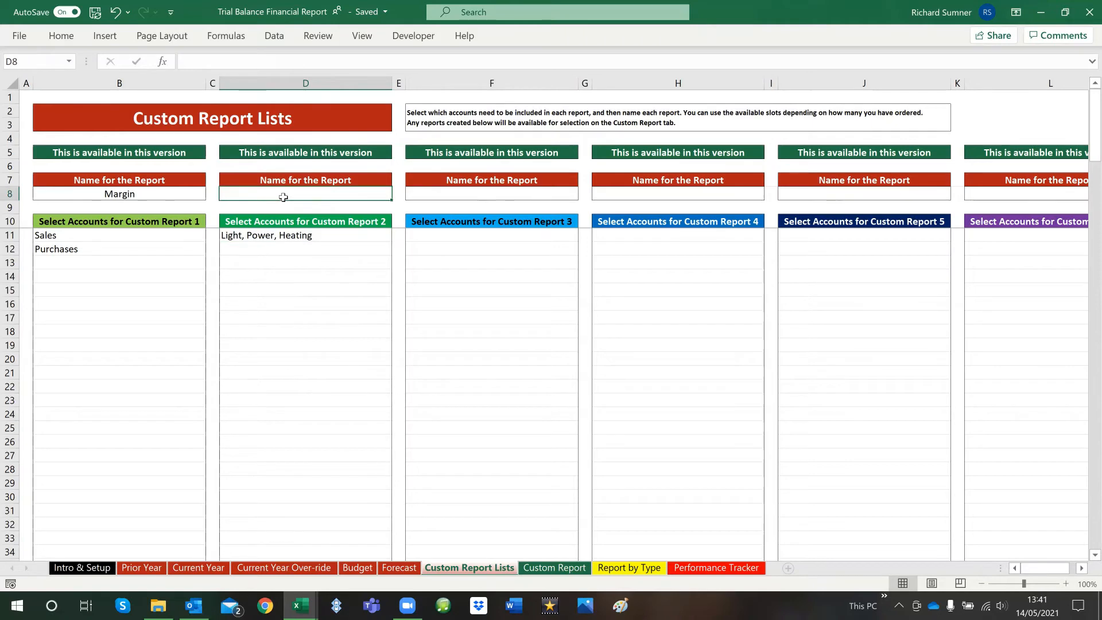
type("Energ")
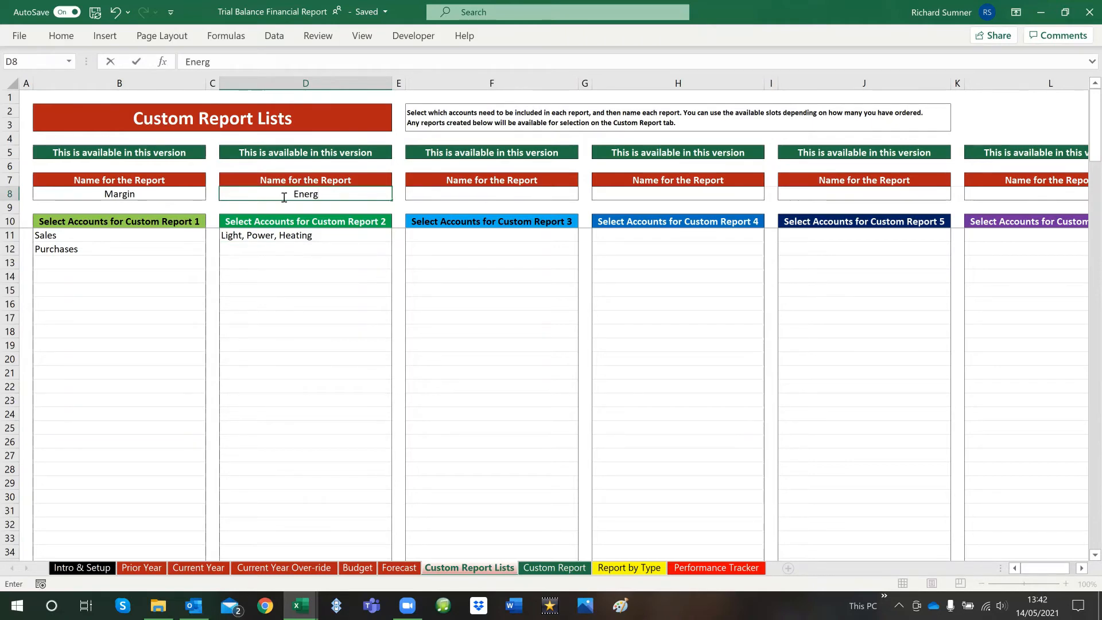
type("y")
key("Return")
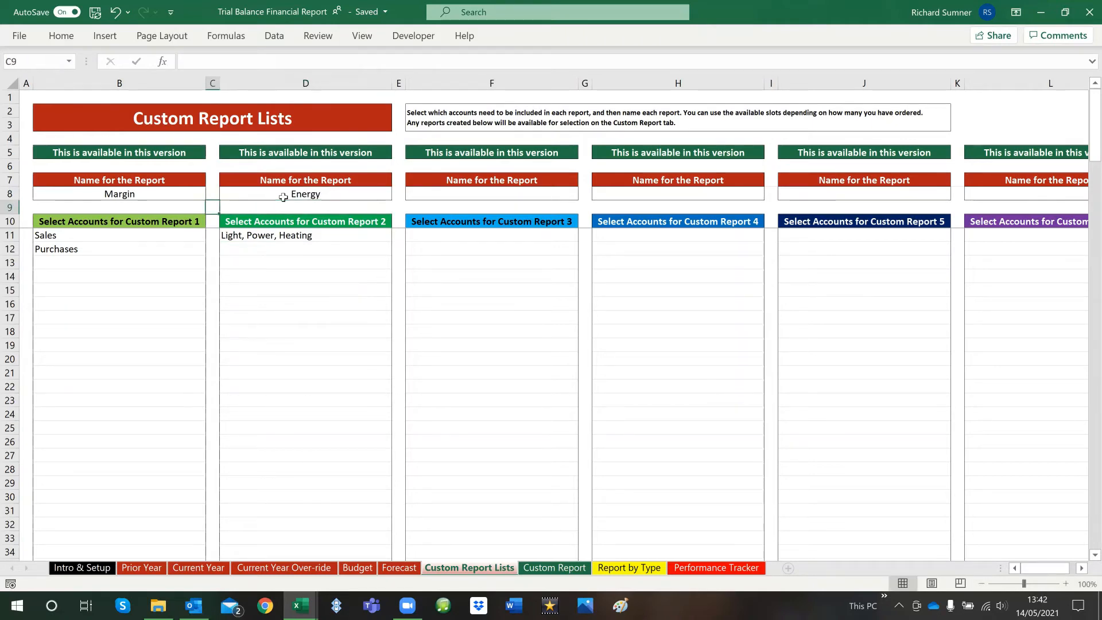
key("ctrl+Home")
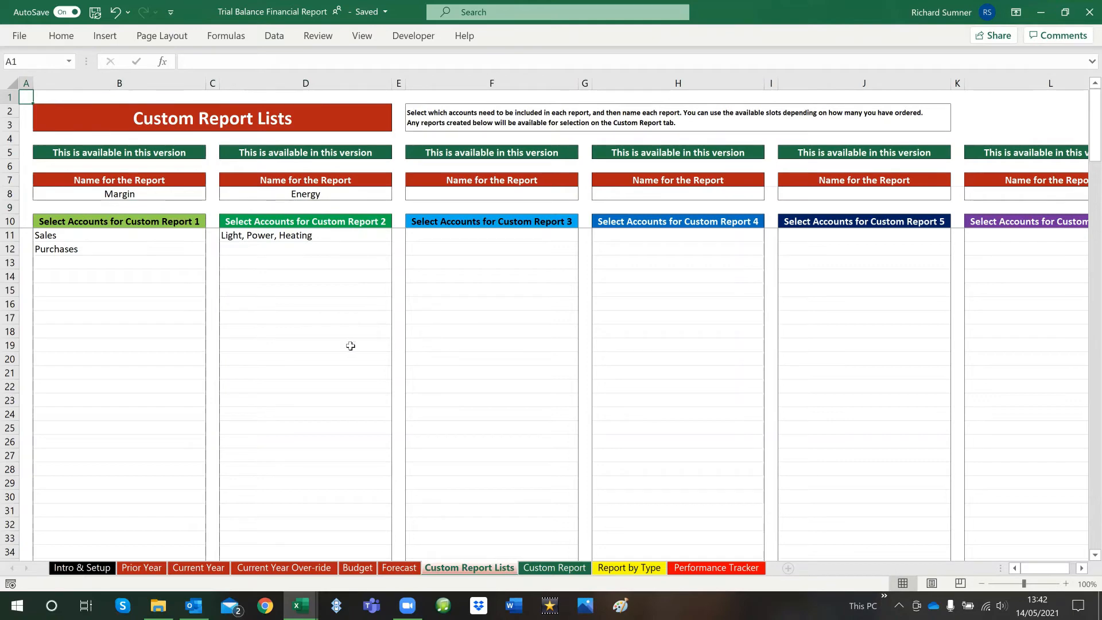
Look over the Custom Report Lists columns and the accounts offered in B13 without choosing one
scroll(271, 433, "down", 19)
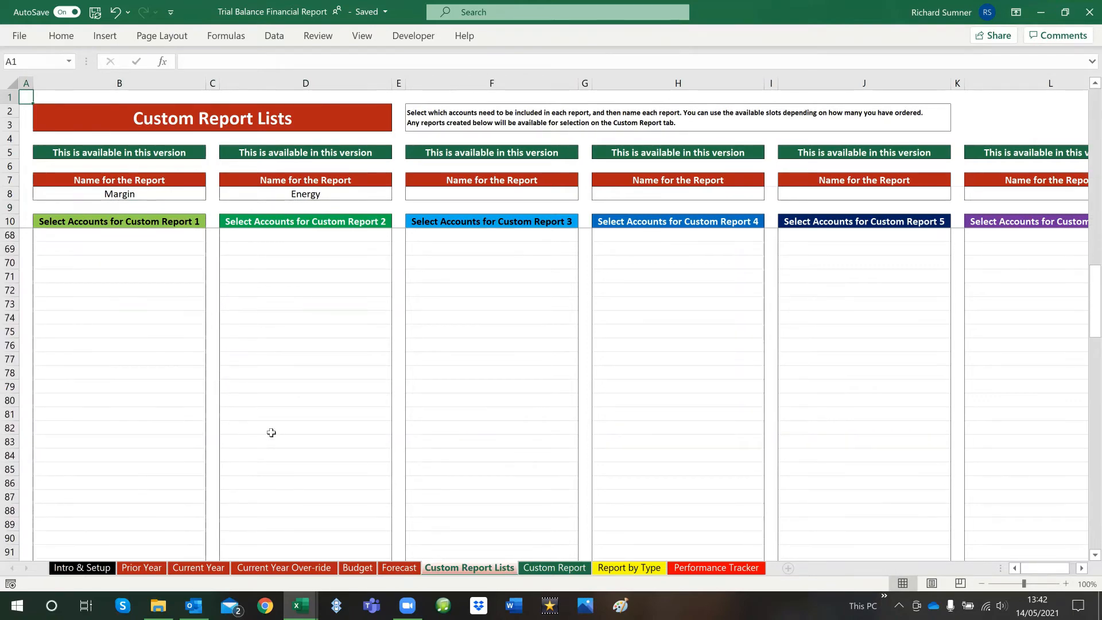
scroll(271, 432, "up", 19)
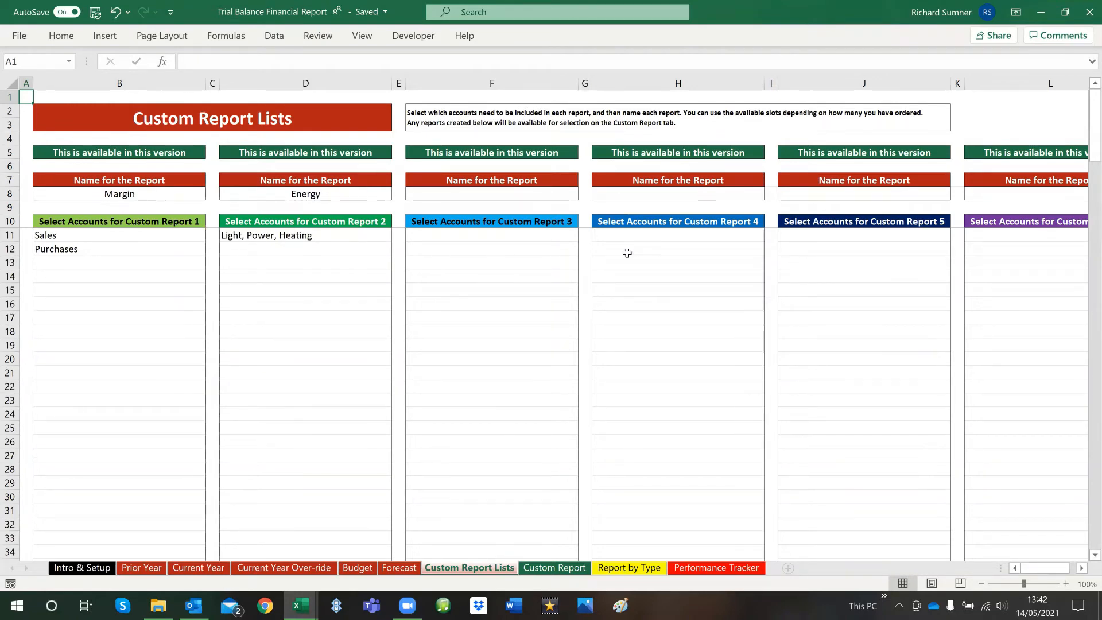
mouse_move(1038, 566)
left_mouse_down()
mouse_move(1053, 567)
mouse_move(1040, 568)
left_mouse_up()
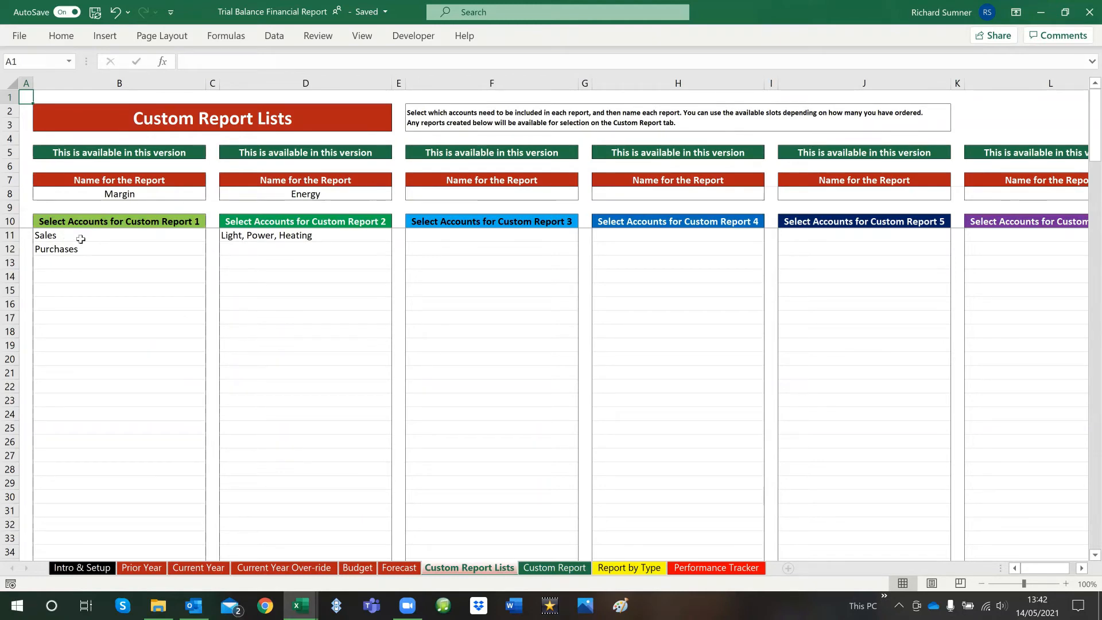
left_click(78, 259)
left_click(211, 263)
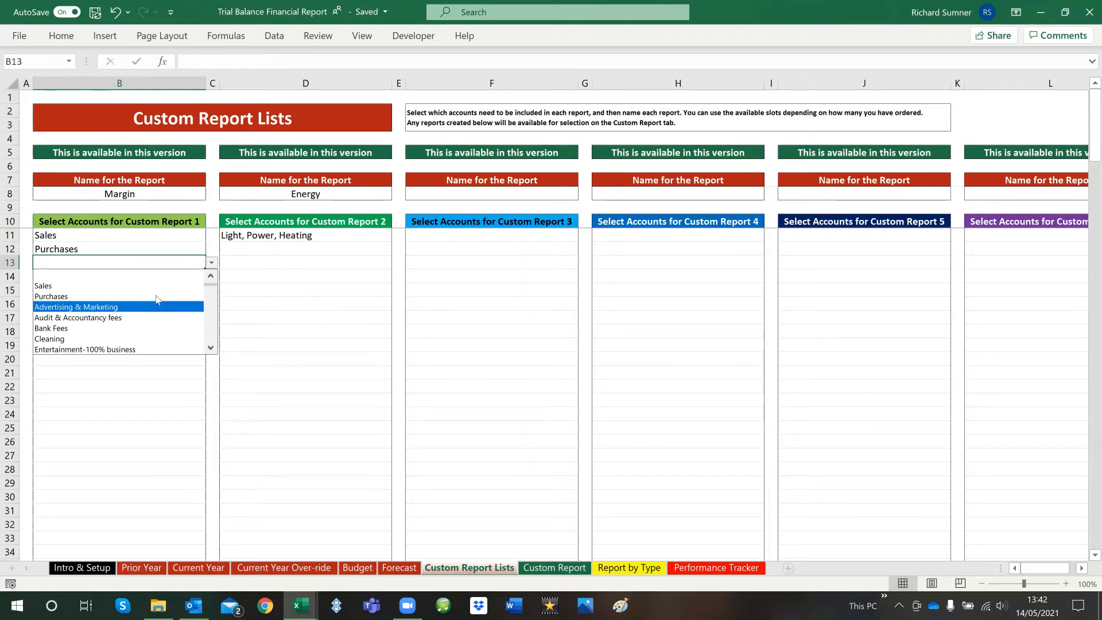
left_click(29, 104)
left_click(26, 97)
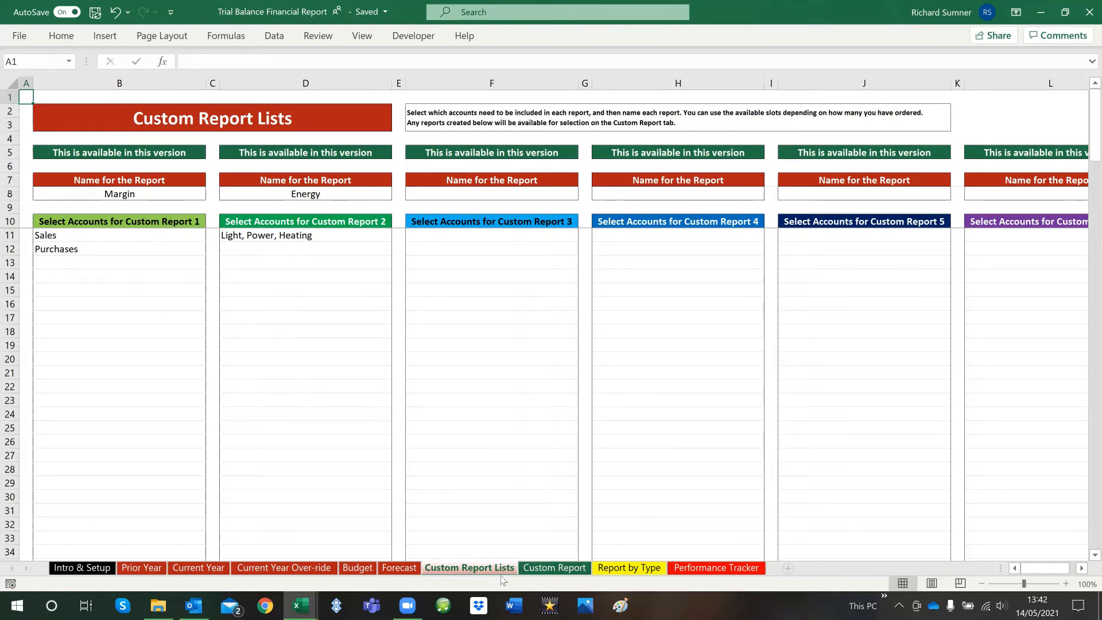
On the Custom Report sheet, choose Margin as the custom report to view
left_click(548, 571)
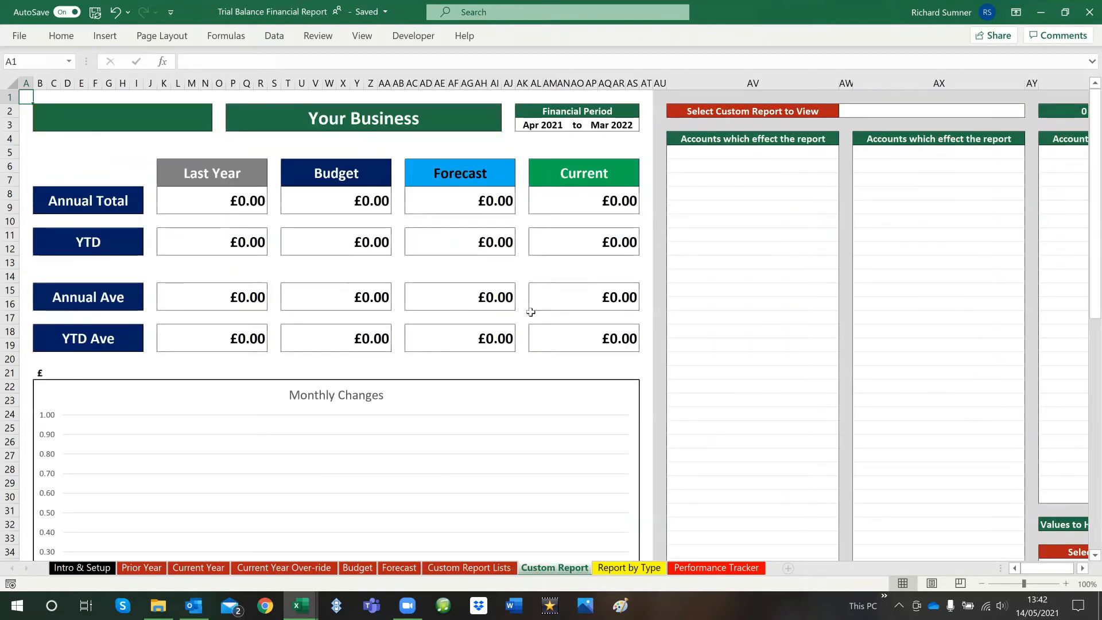
scroll(578, 300, "down", 6)
scroll(578, 301, "down", 15)
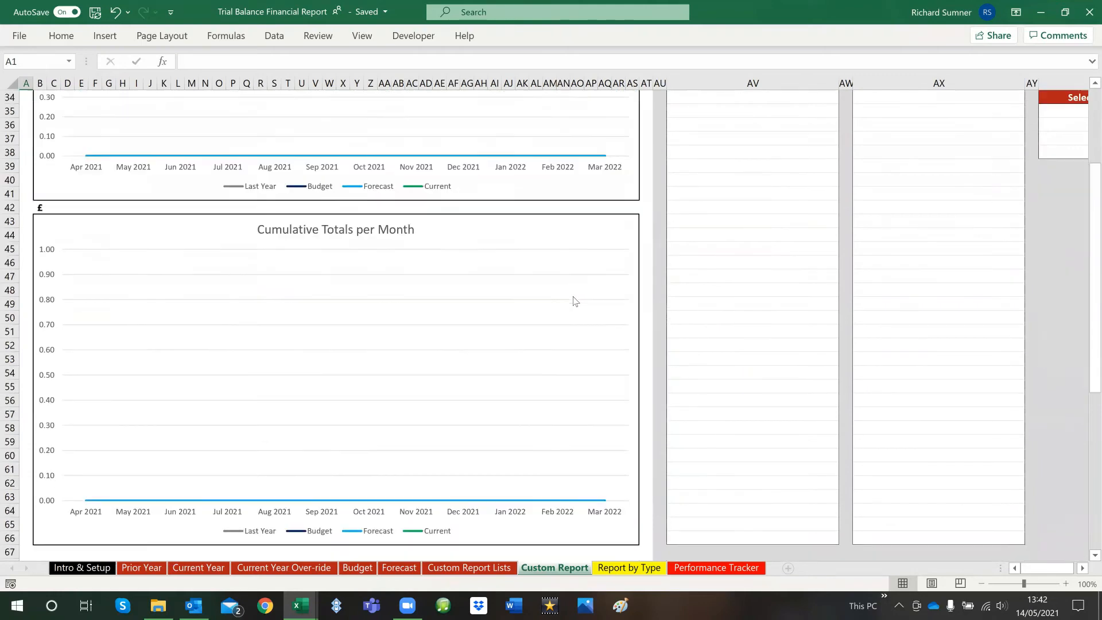
scroll(574, 300, "down", 6)
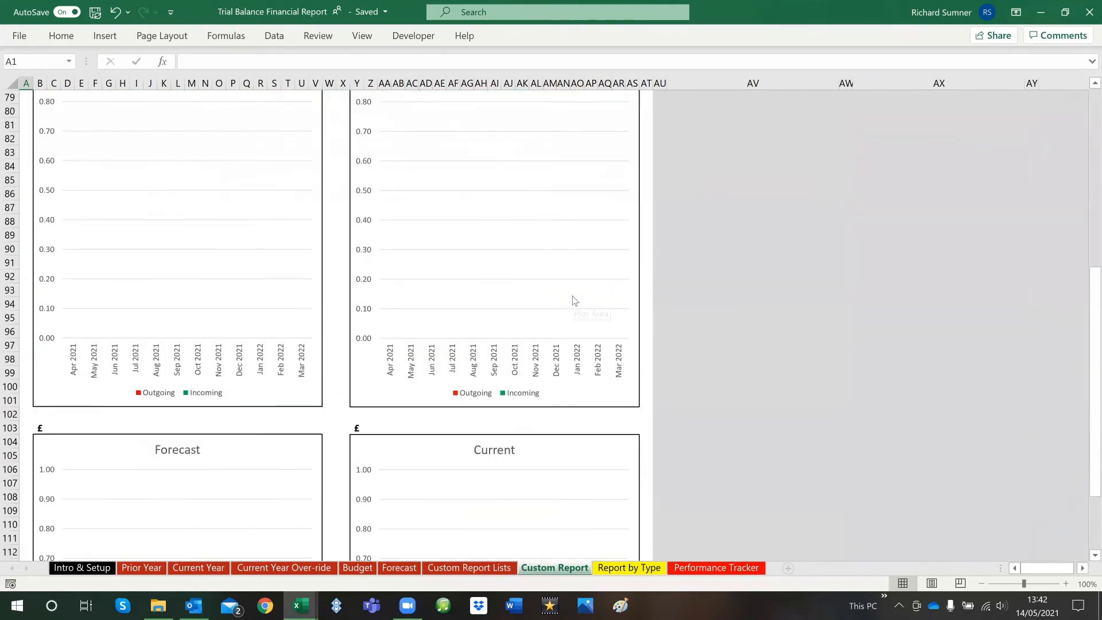
scroll(573, 299, "up", 20)
scroll(571, 297, "up", 4)
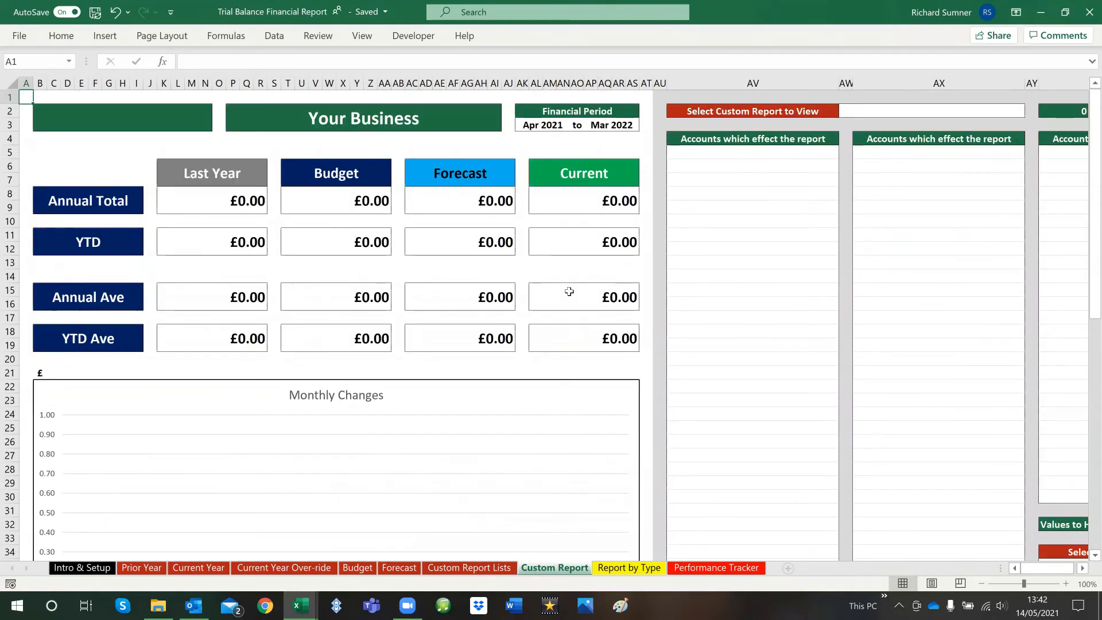
left_click(986, 118)
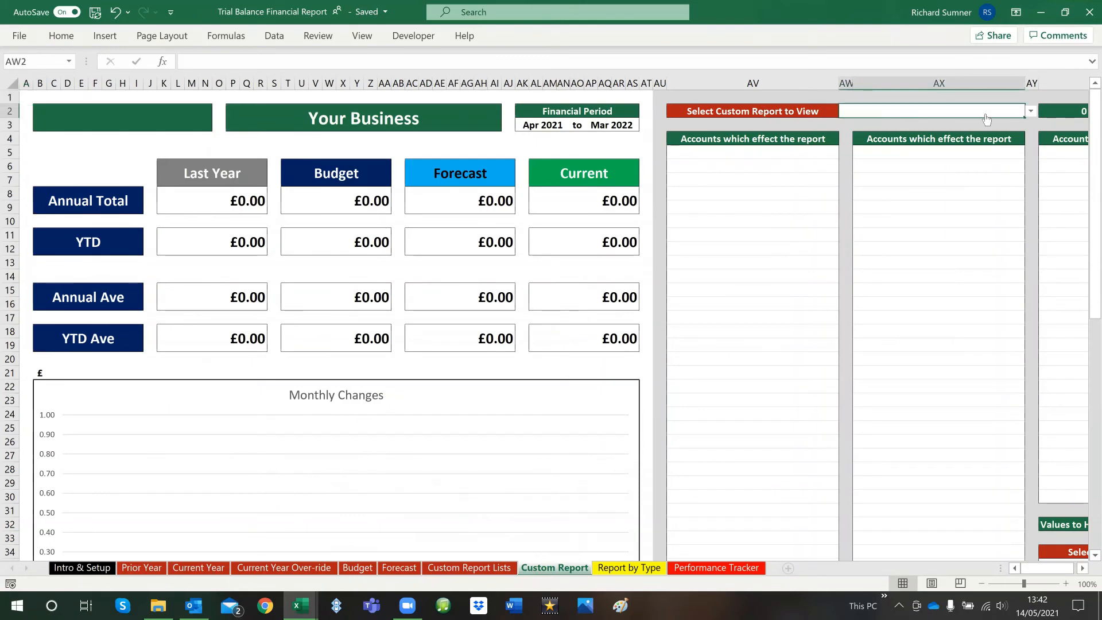
left_click(1031, 111)
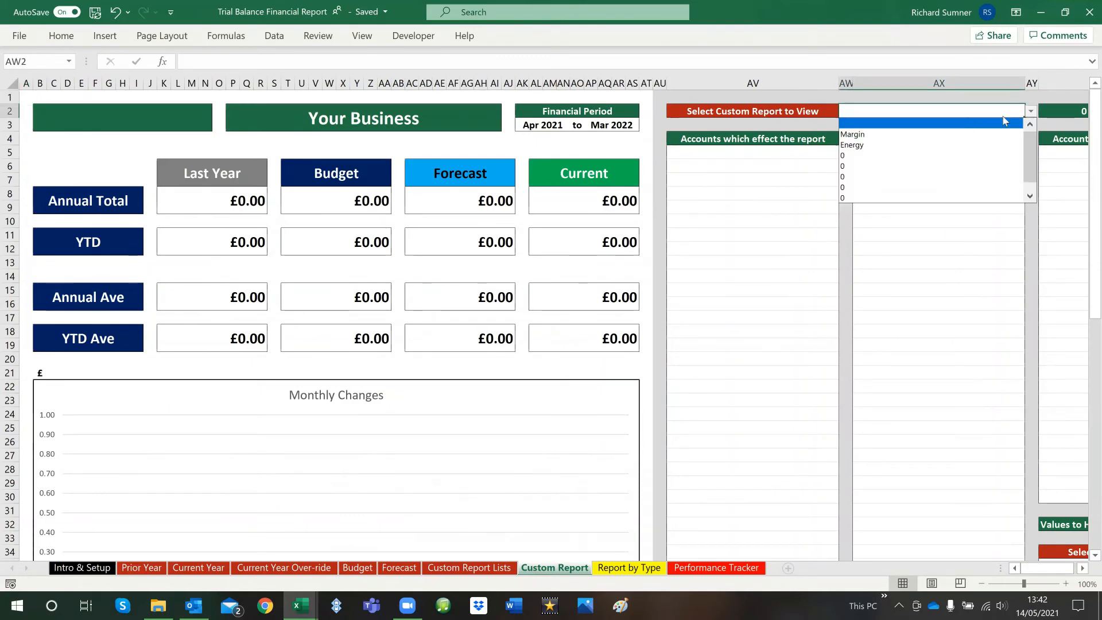
left_click(947, 138)
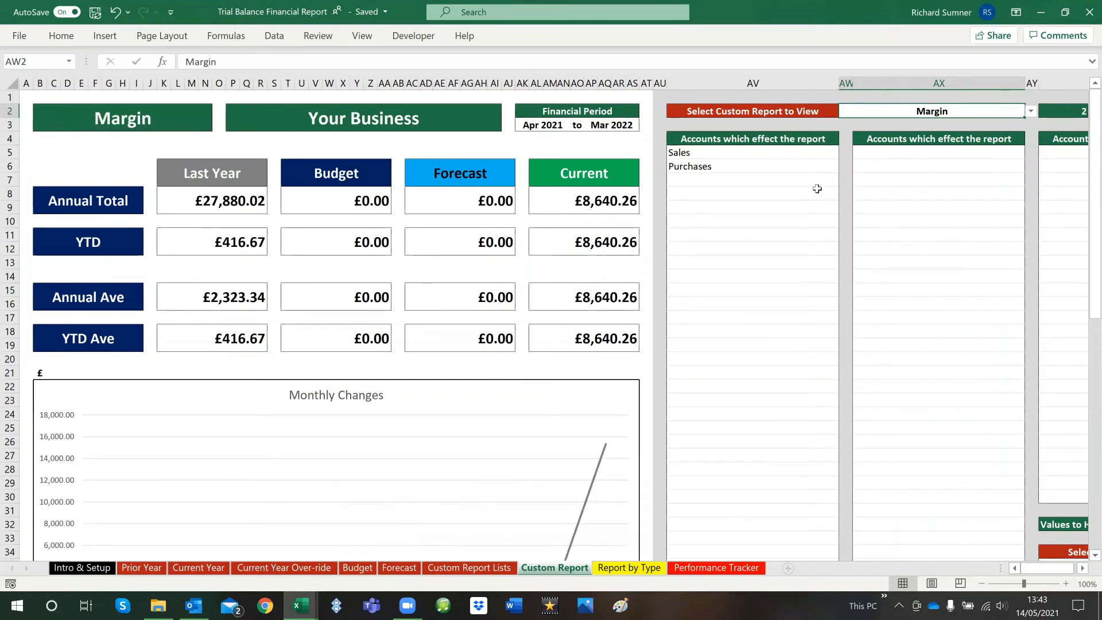
Examine the Margin report's monthly changes, cumulative totals, and incoming and outgoing charts
scroll(532, 327, "down", 7)
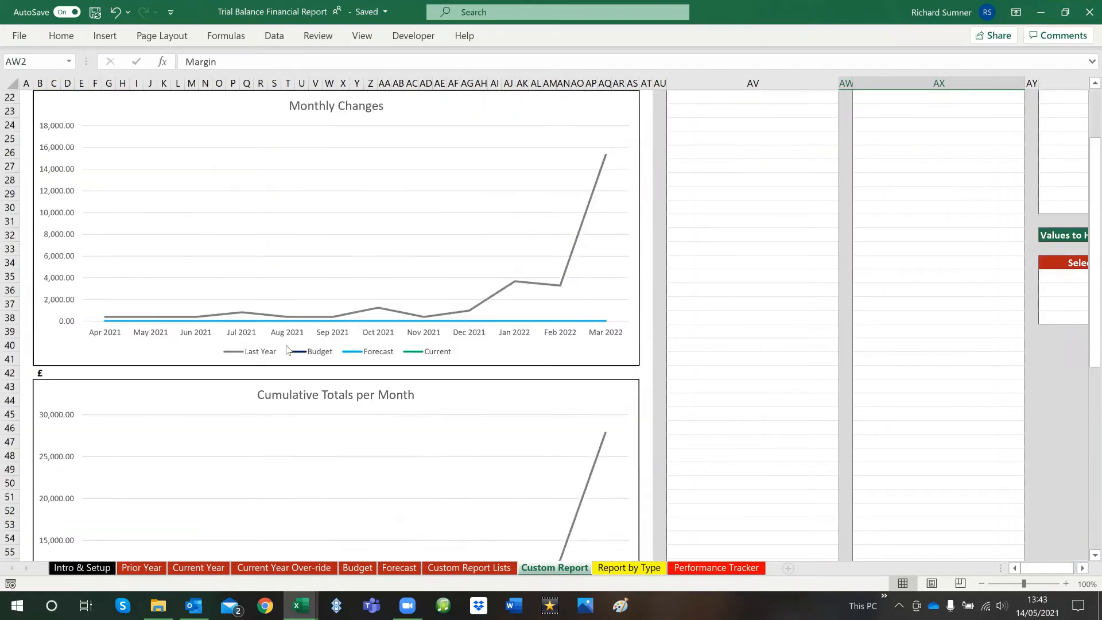
scroll(533, 302, "down", 6)
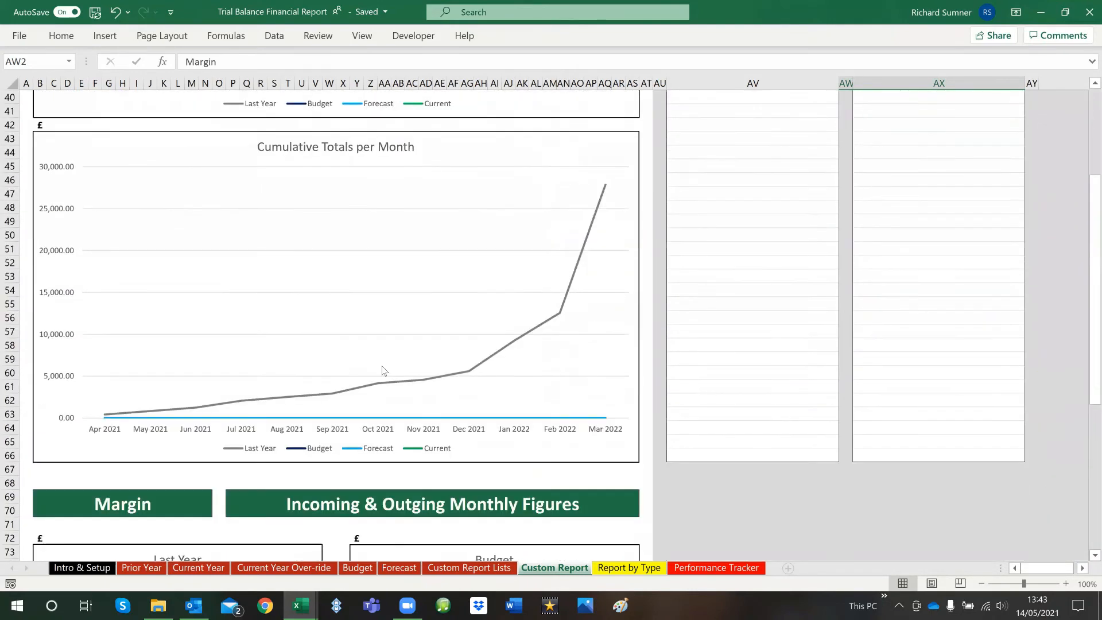
scroll(465, 355, "down", 12)
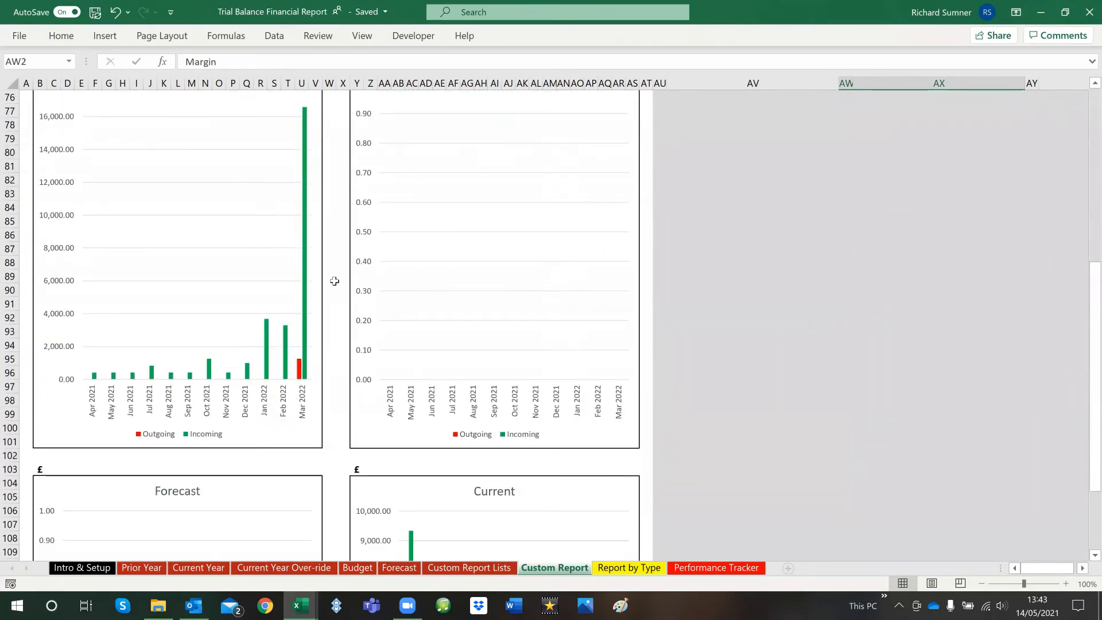
scroll(471, 294, "down", 8)
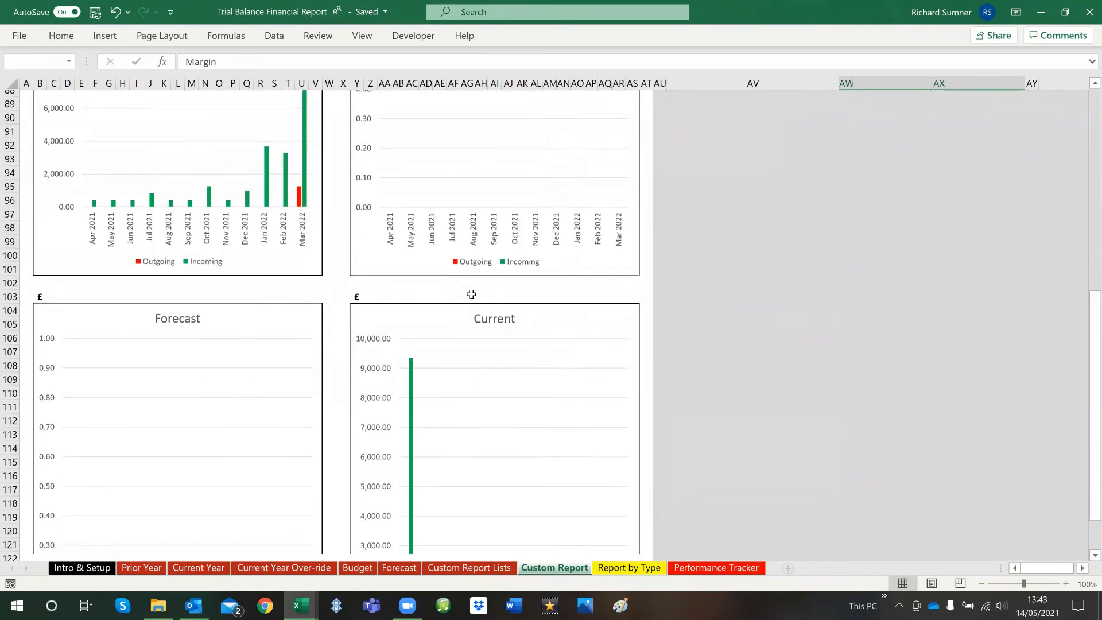
scroll(473, 297, "up", 8)
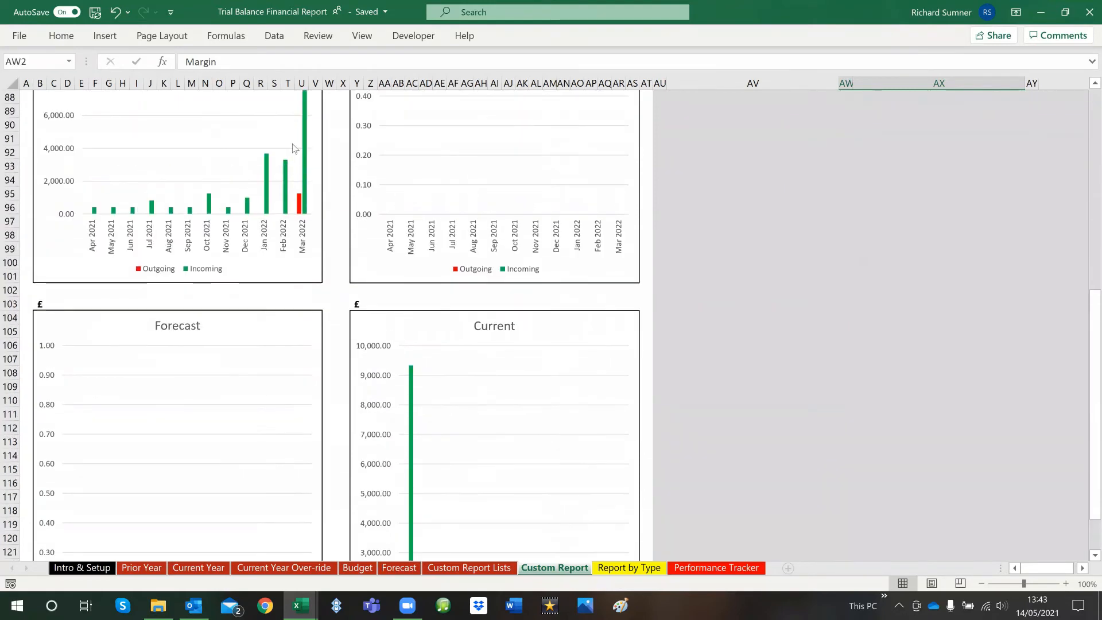
scroll(411, 212, "up", 20)
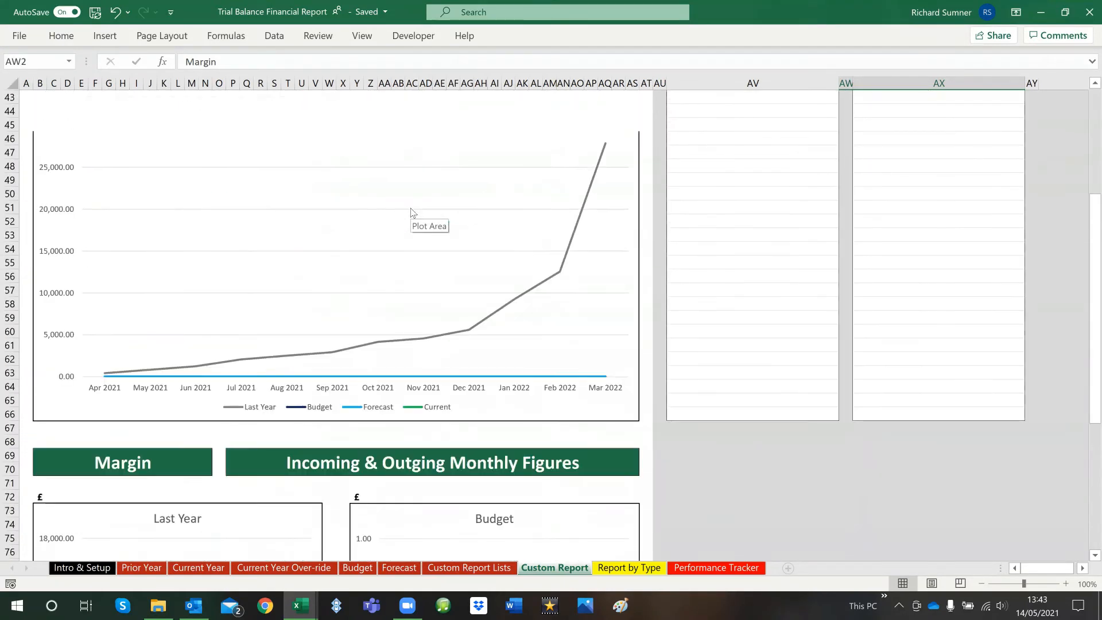
scroll(411, 212, "up", 3)
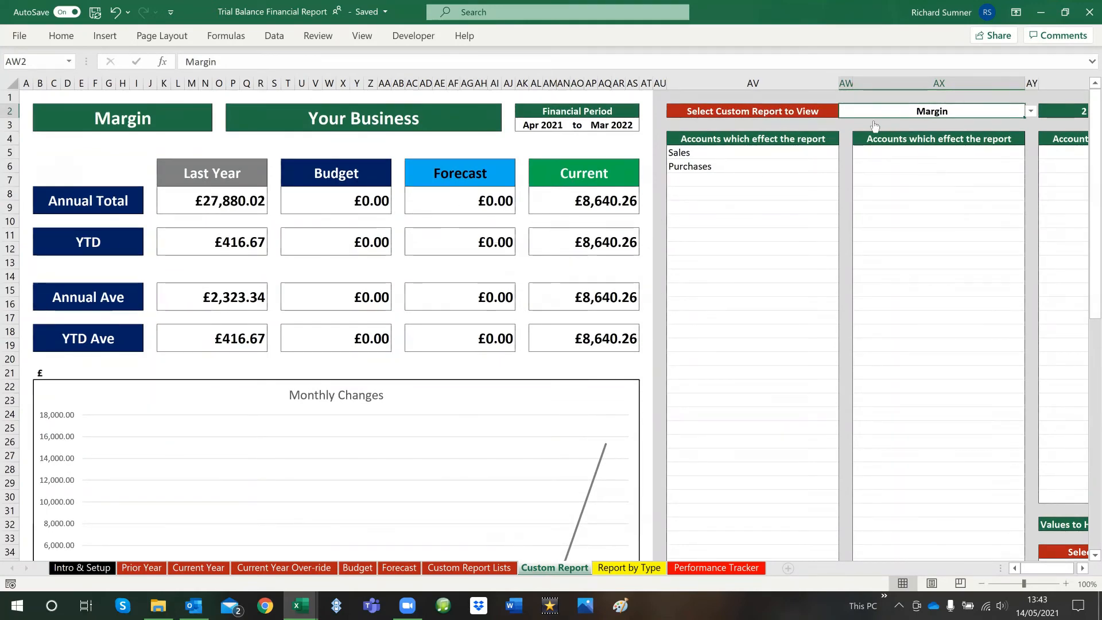
Switch the custom report to view to Energy and review its monthly, cumulative, and incoming and outgoing charts
left_click(1031, 111)
left_click(1004, 139)
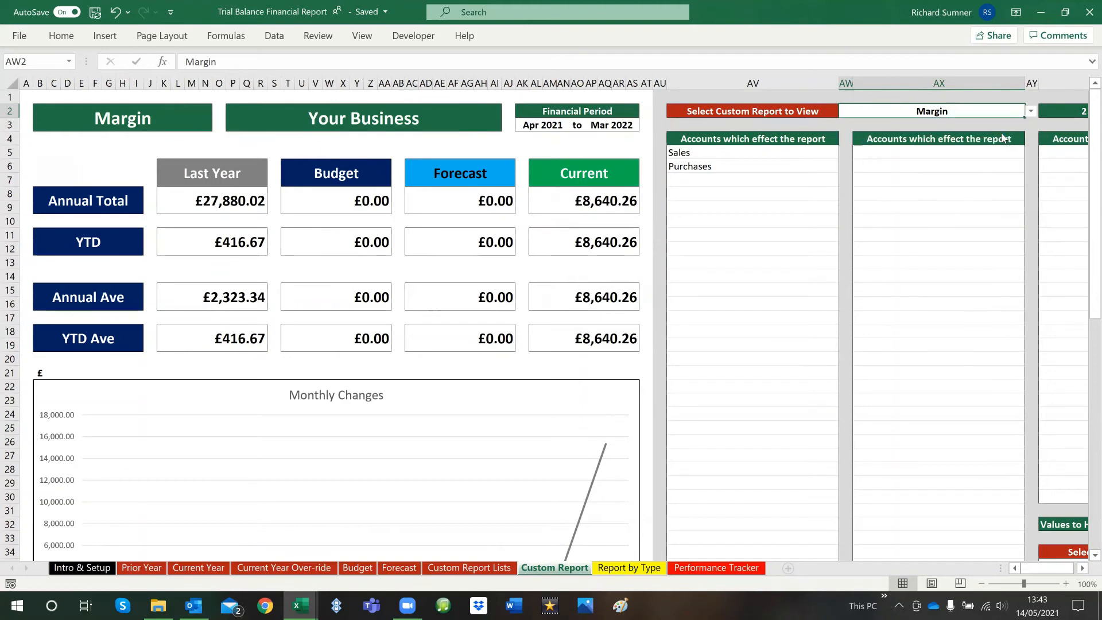
scroll(601, 258, "down", 4)
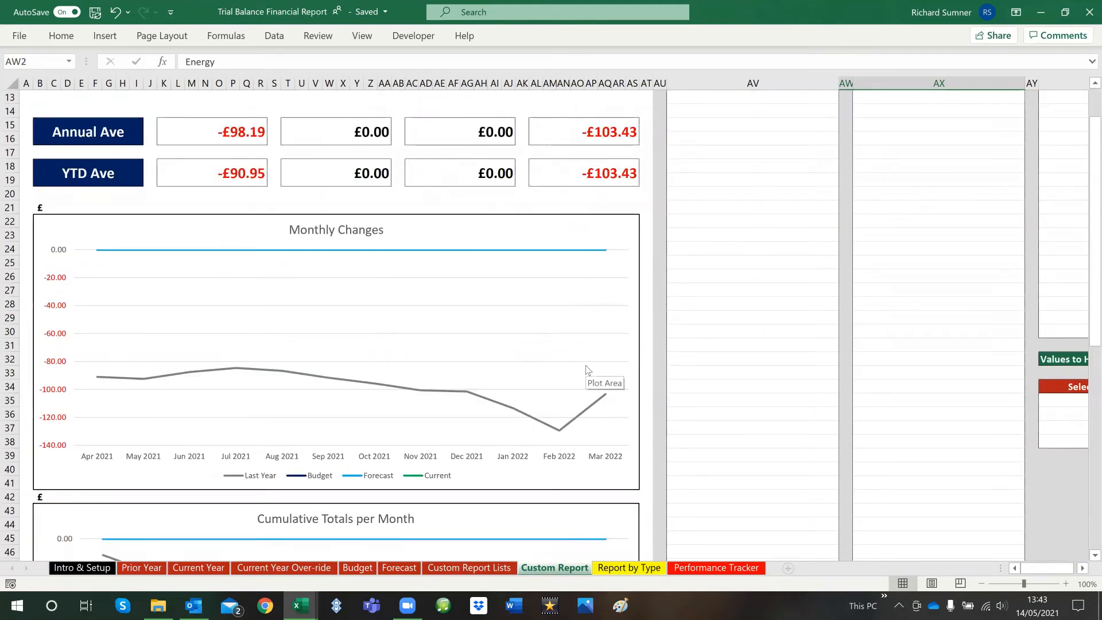
scroll(587, 367, "down", 6)
scroll(587, 364, "down", 2)
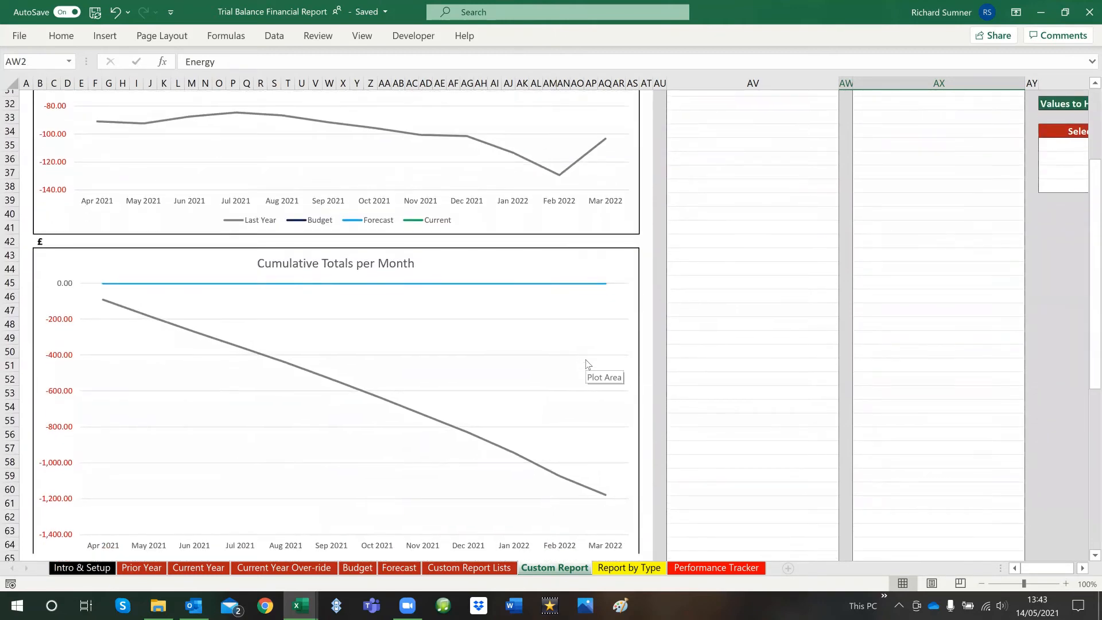
scroll(585, 362, "down", 6)
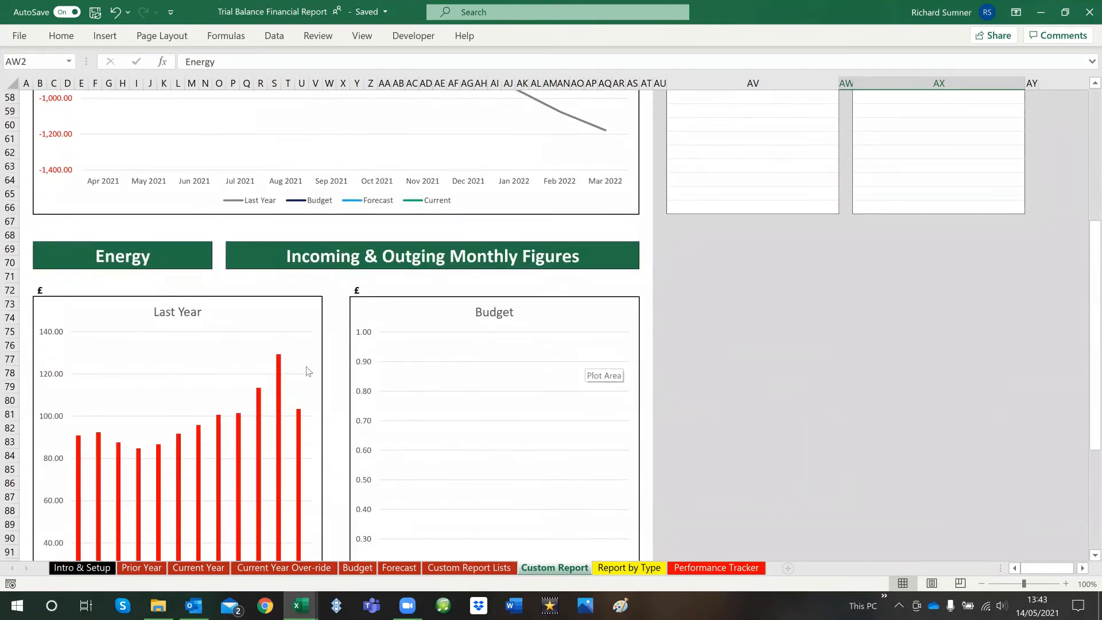
scroll(299, 362, "down", 5)
scroll(310, 348, "up", 9)
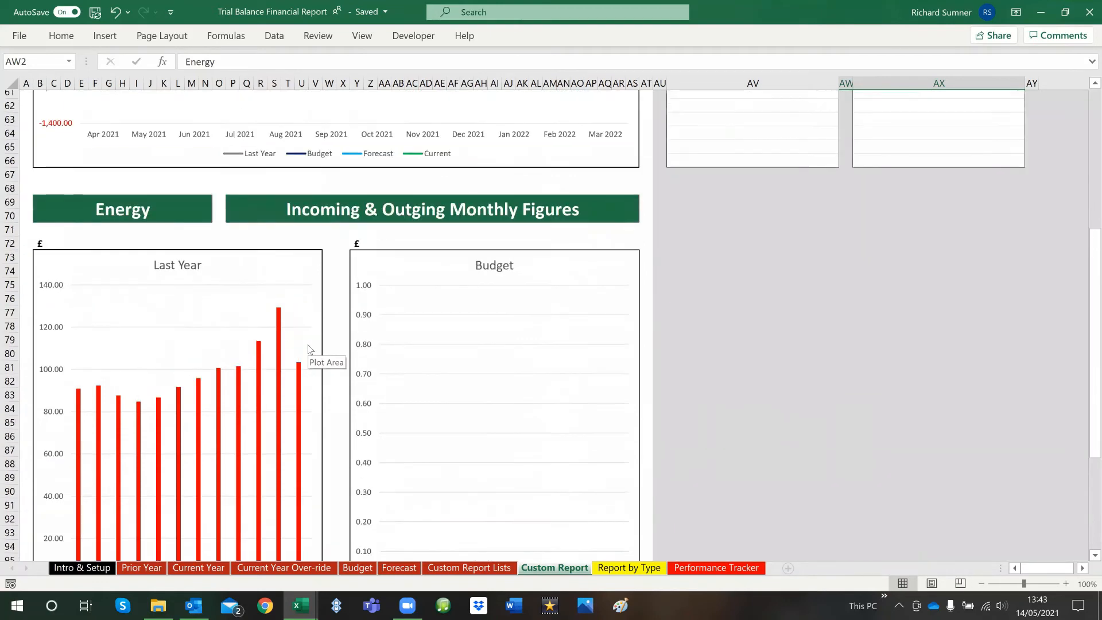
scroll(313, 346, "up", 4)
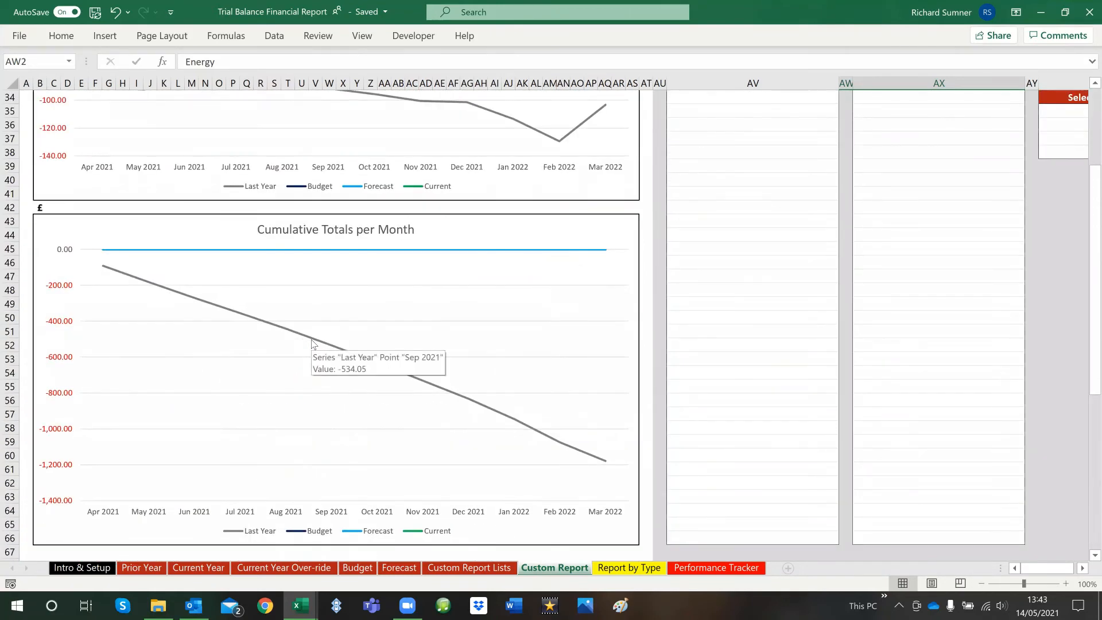
Compare the Energy report's annual and year-to-date figures with its Monthly Changes chart
scroll(310, 339, "up", 10)
scroll(310, 330, "up", 1)
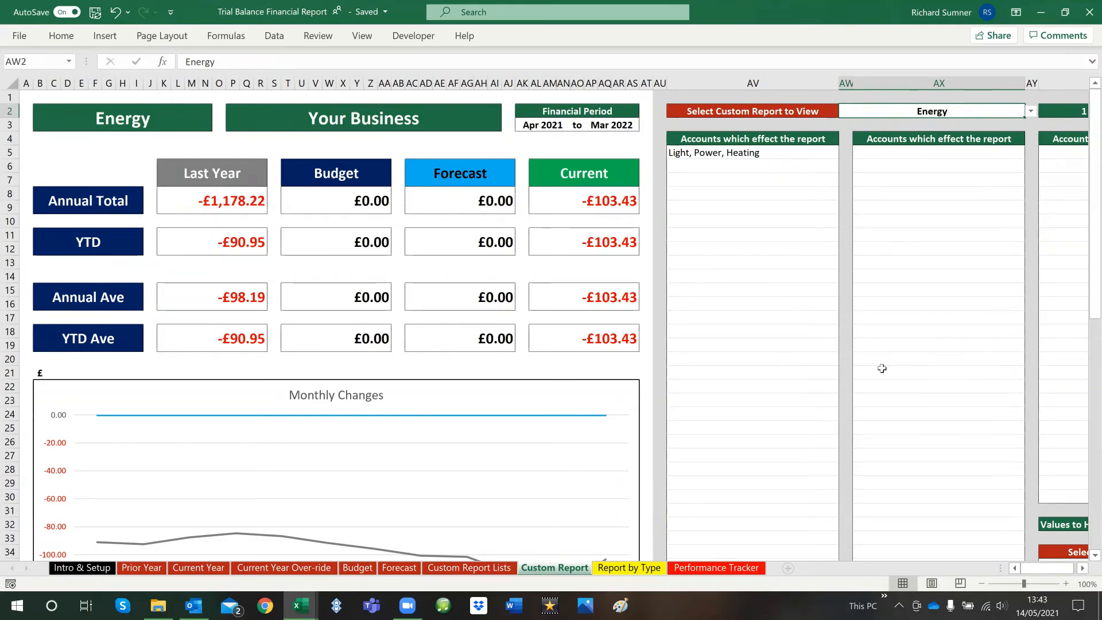
scroll(372, 308, "down", 5)
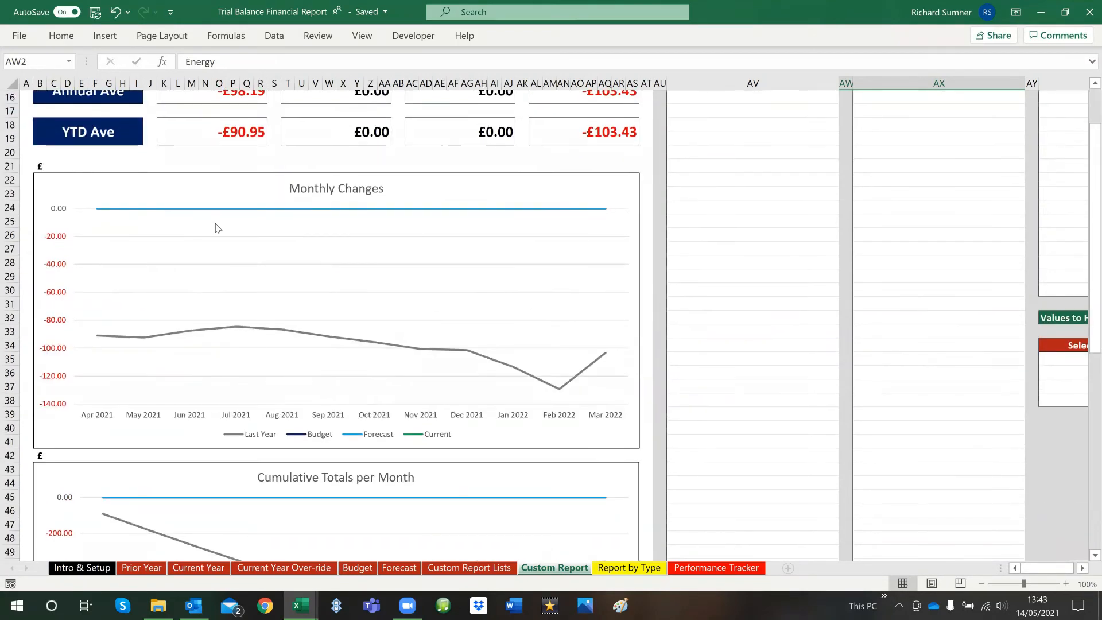
scroll(957, 360, "up", 5)
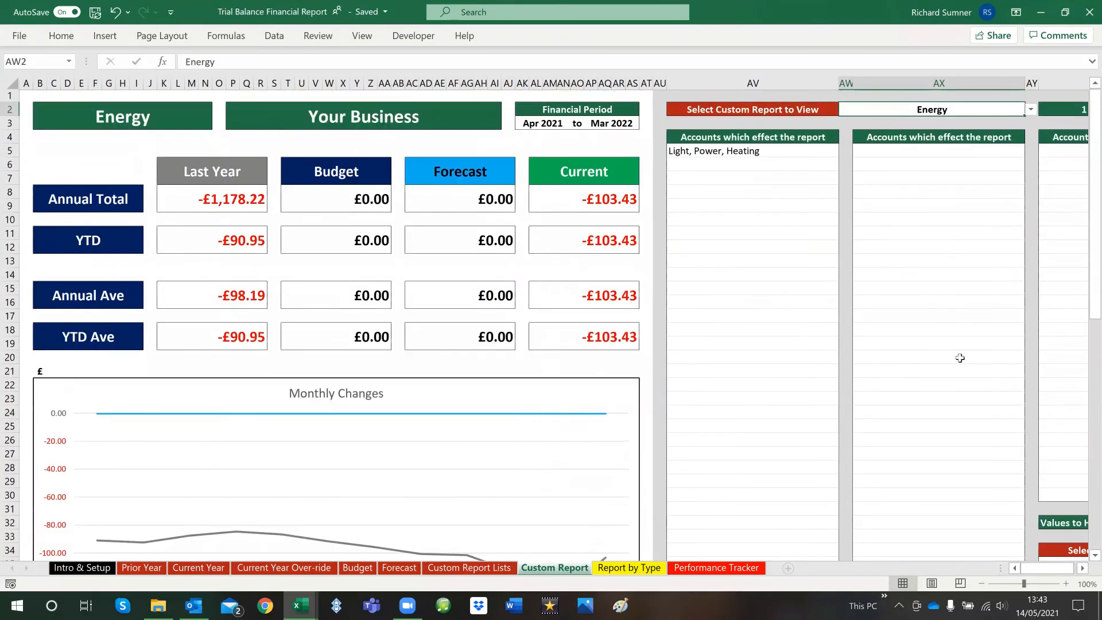
On the Custom Report sheet, choose Budget as the first item not to show on the graph and tables
left_click(981, 367)
key("Right")
key("Right")
key("Right")
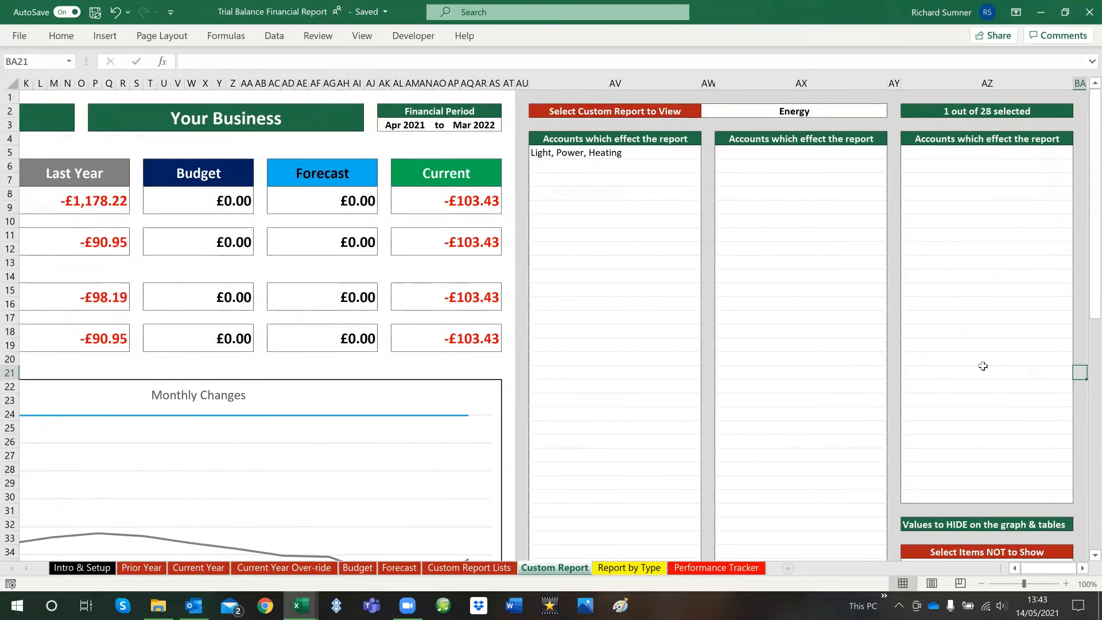
key("Down")
key("Down")
key("Down")
key("Down")
key("Down")
key("Down")
key("Down")
key("Down")
key("Down")
key("Down")
scroll(982, 364, "down", 2)
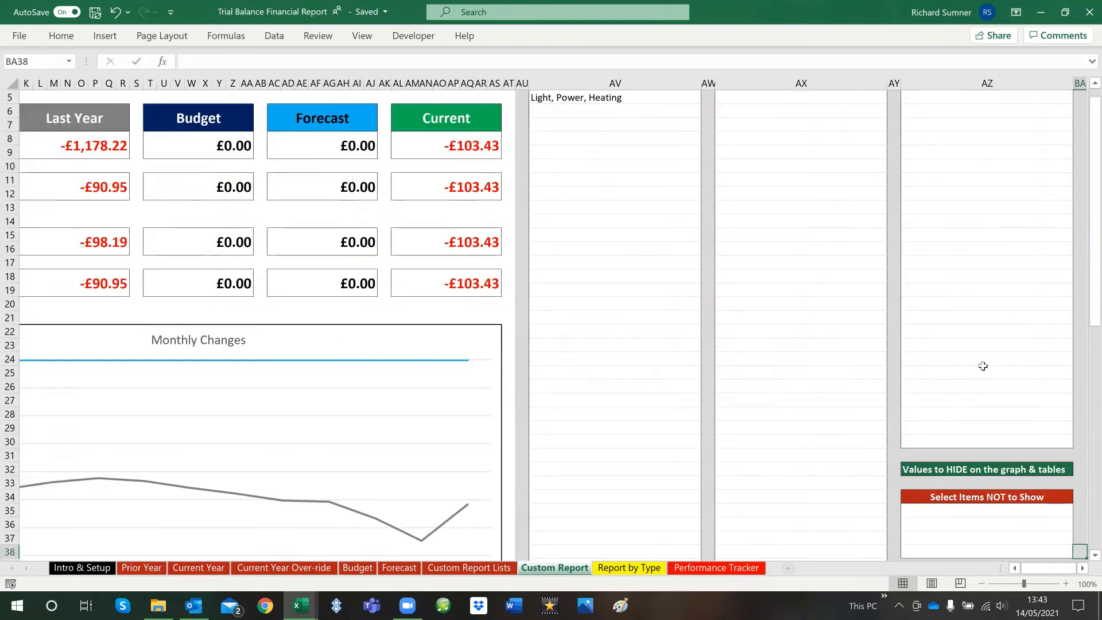
left_click(1008, 500)
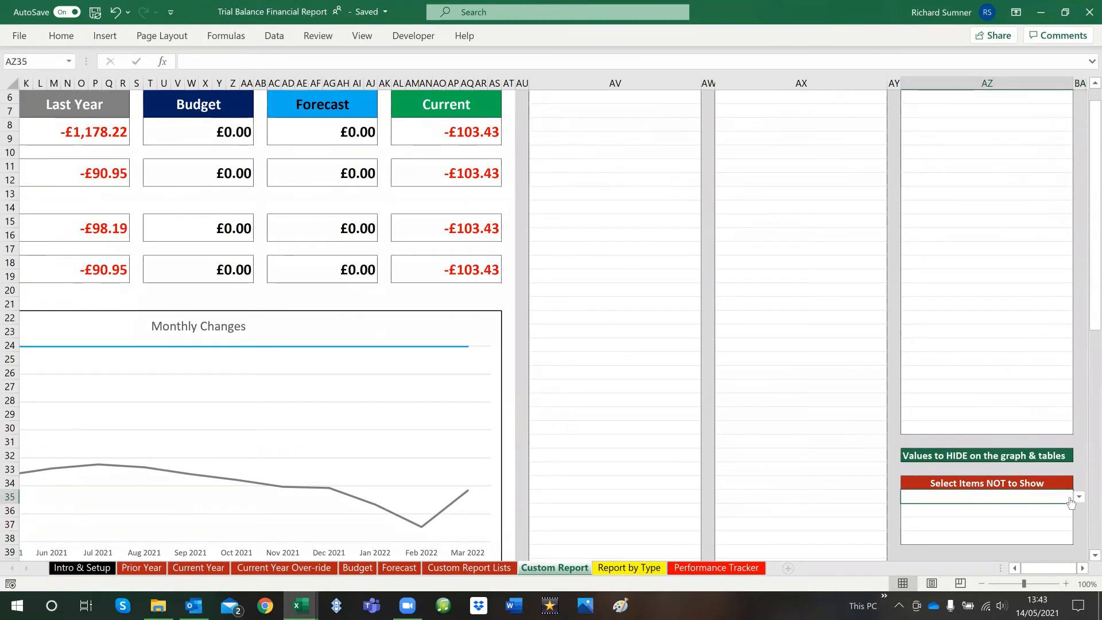
left_click(1079, 497)
left_click(1053, 530)
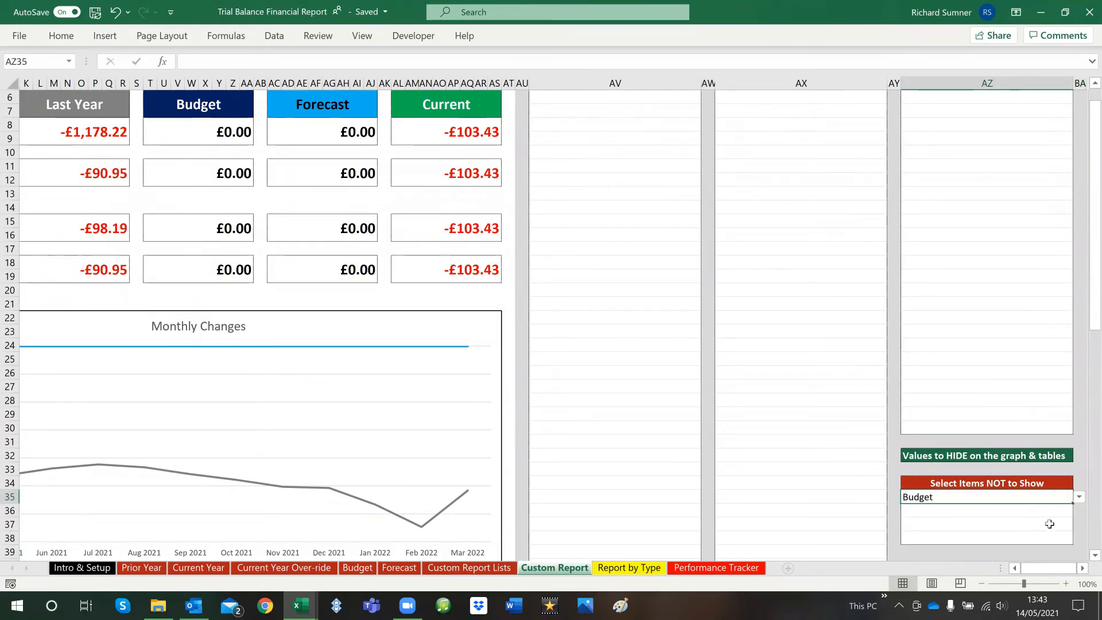
Choose Forecast as the second item not to show and check the report's tables and chart
left_click(1053, 512)
left_click(1079, 510)
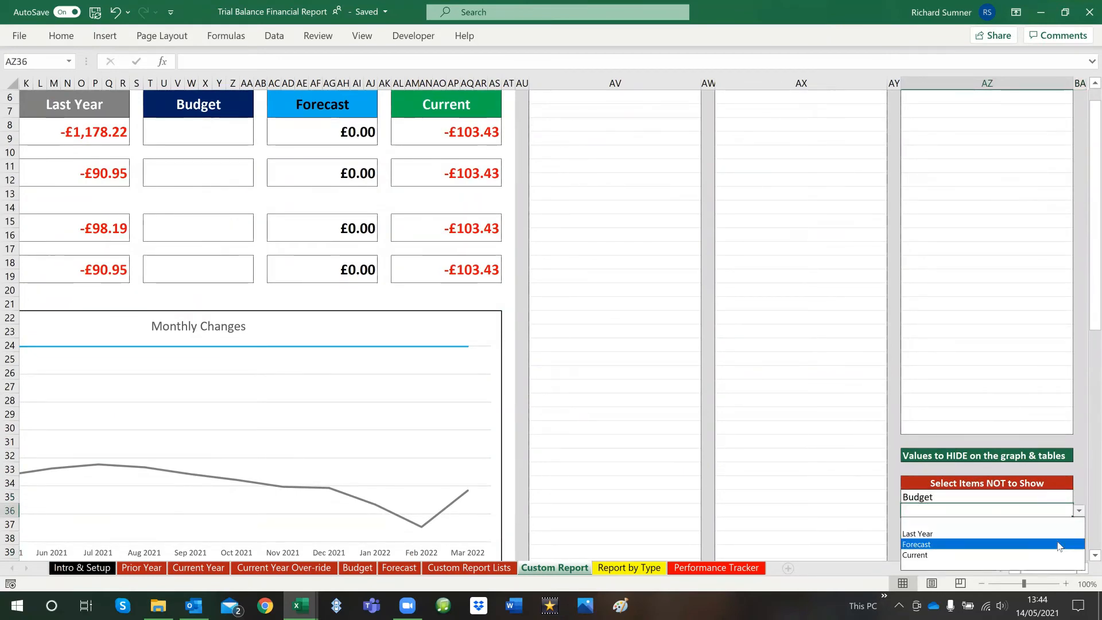
left_click(1048, 544)
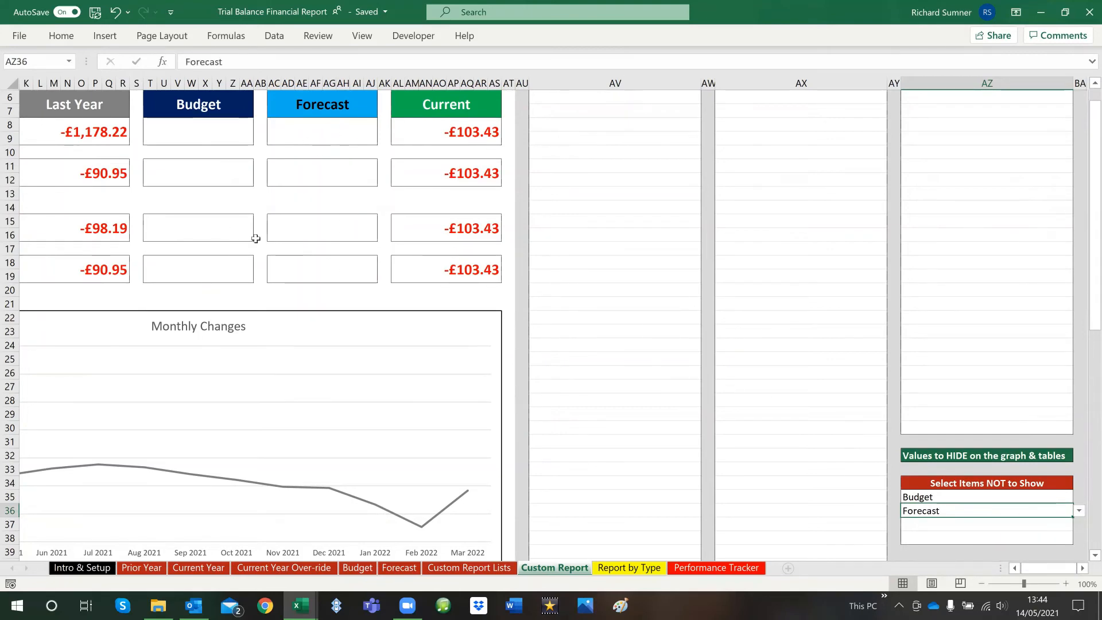
scroll(516, 374, "up", 2)
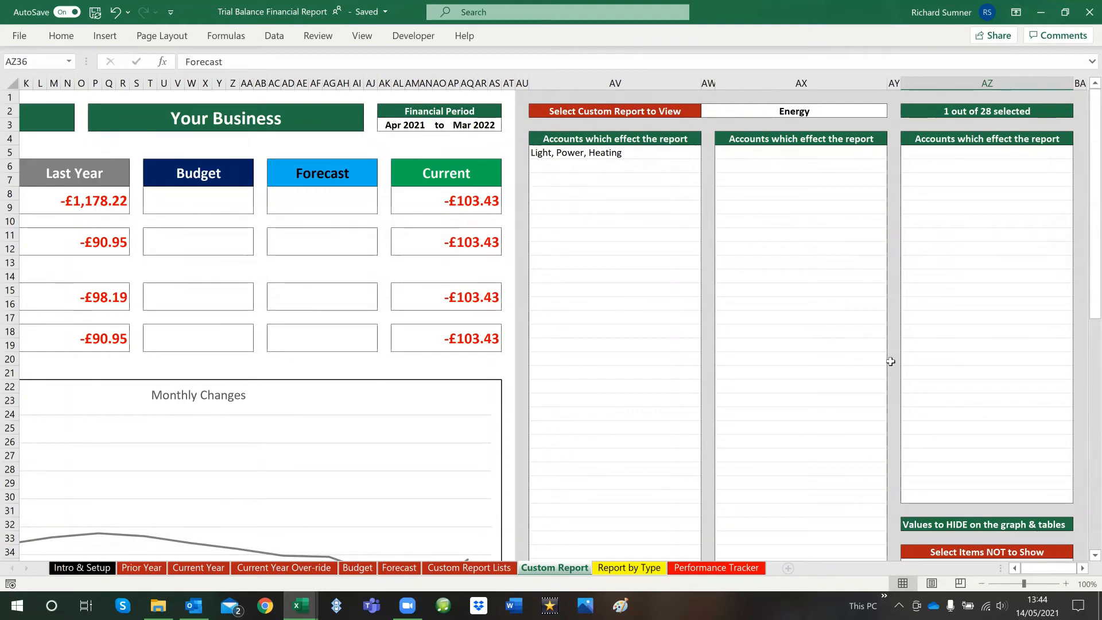
Clear the Budget and Forecast entries from the items not to show in AZ35:AZ36
scroll(891, 361, "down", 3)
left_click_drag(975, 444, 949, 454)
right_click(949, 452)
left_click(861, 225)
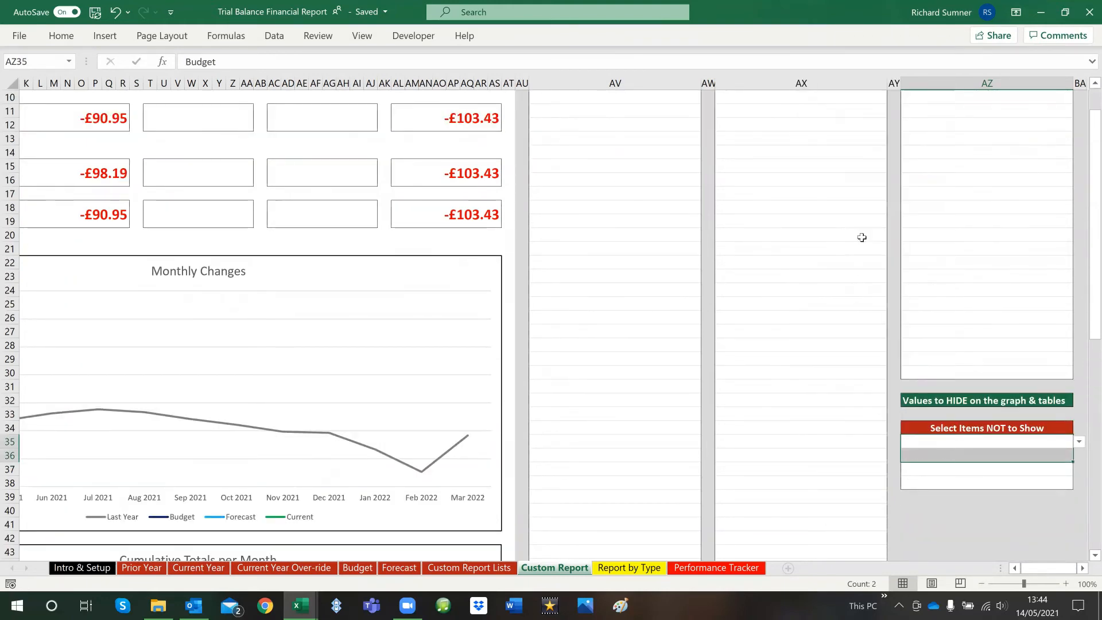
scroll(810, 278, "up", 3)
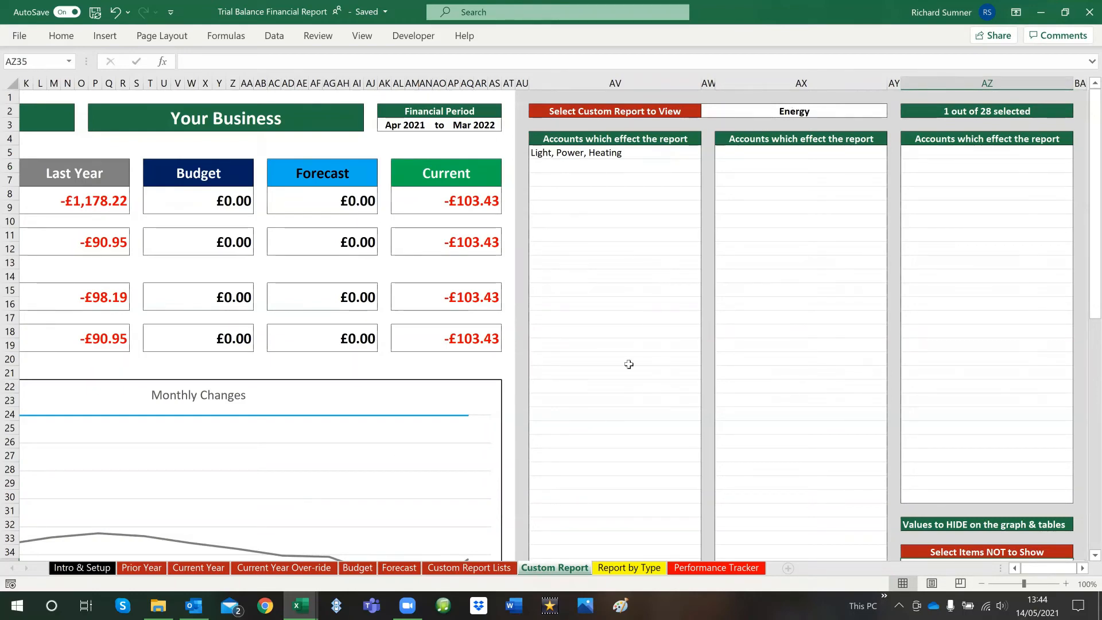
Clear the custom report selected for viewing and return to cell A1
left_click(710, 97)
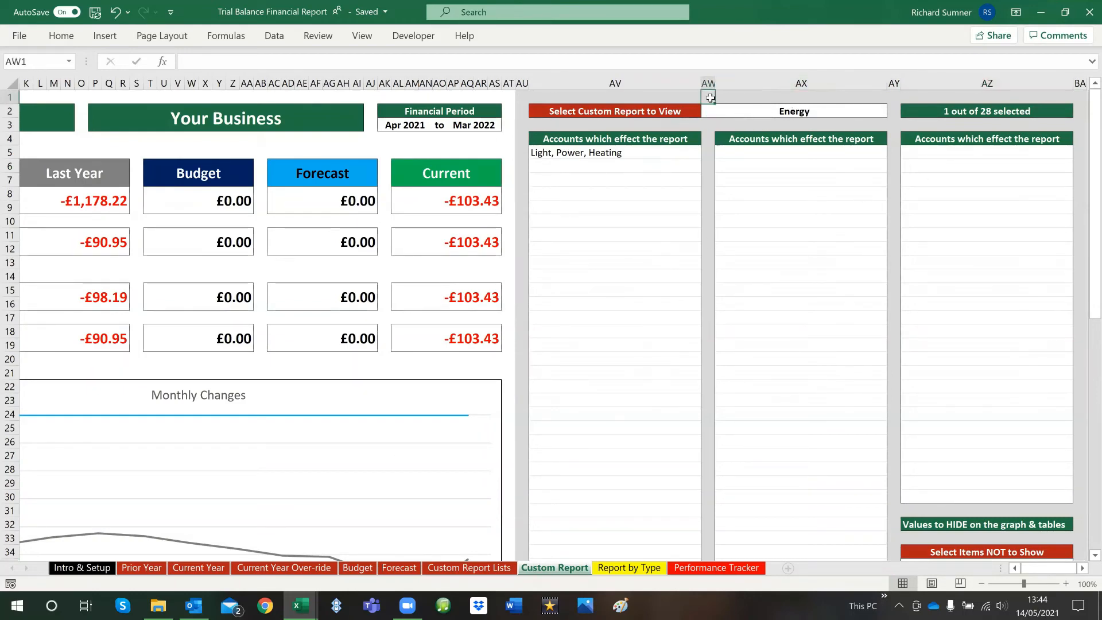
key("ctrl+Home")
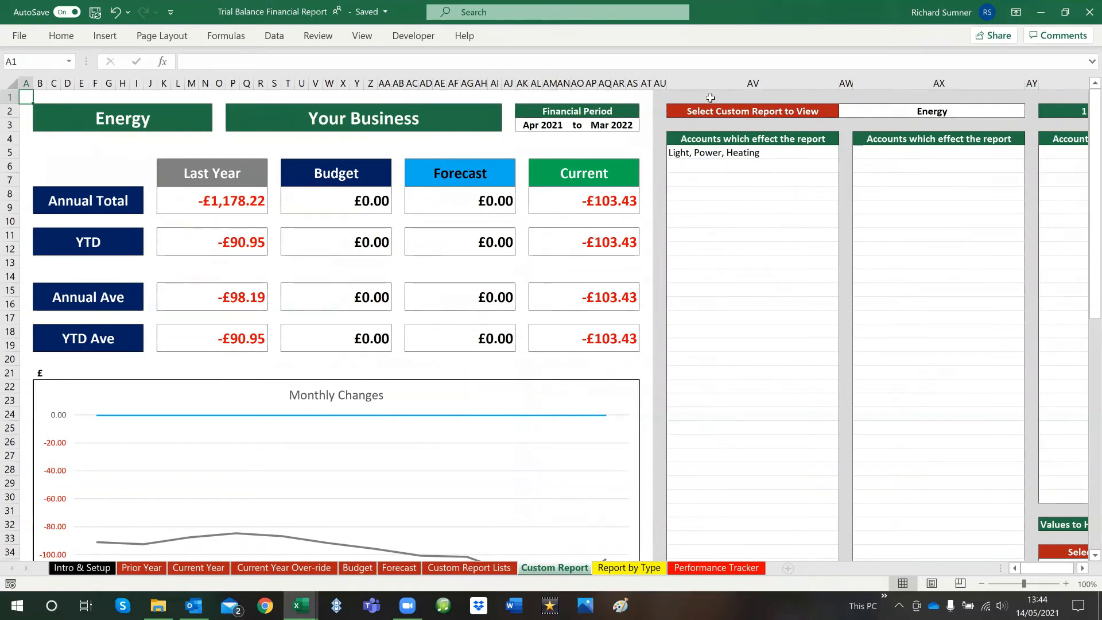
left_click(902, 109)
key("BackSpace")
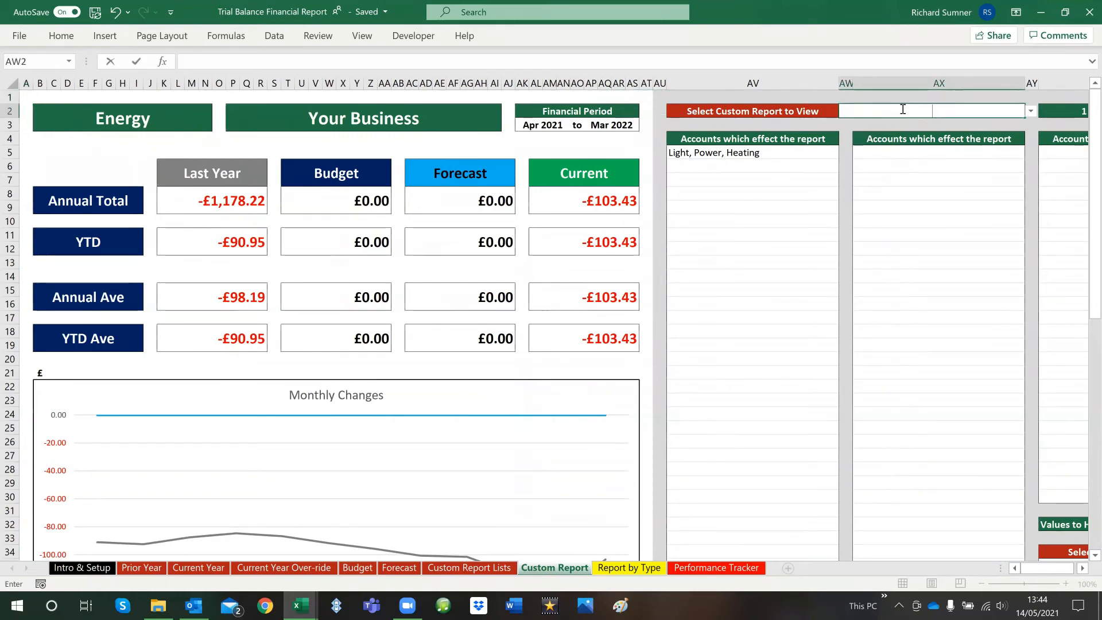
key("Return")
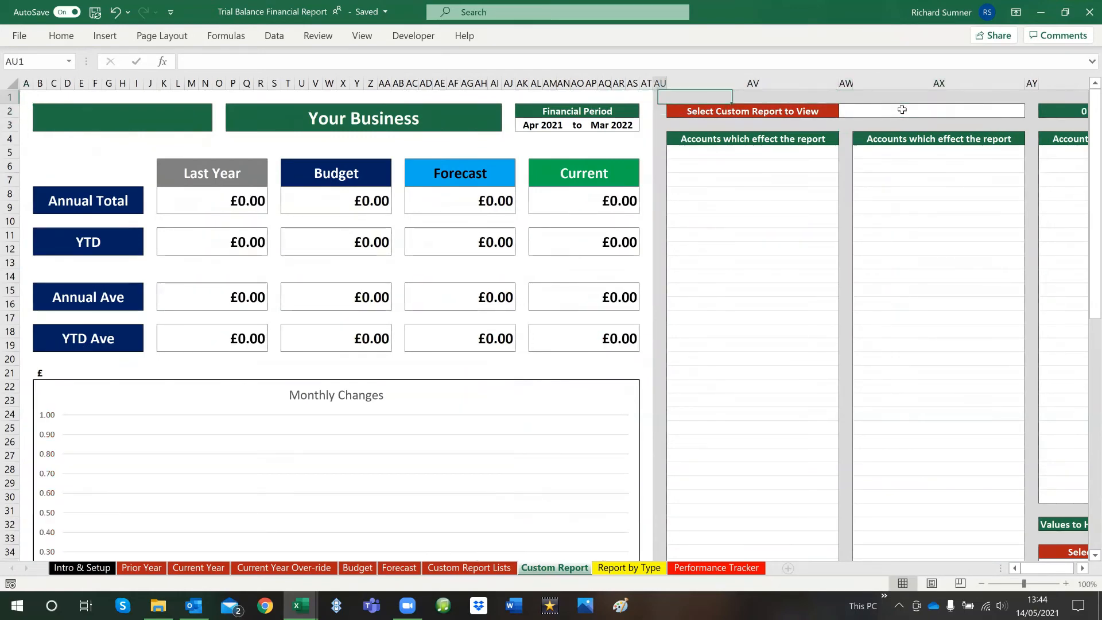
key("Left")
key("Left")
key("Left")
key("Left")
key("Left")
key("Left")
key("Left")
key("Left")
key("Left")
key("Left")
key("Left")
key("Left")
key("Left")
key("Left")
key("Left")
key("Left")
key("Left")
key("Left")
key("Left")
key("Left")
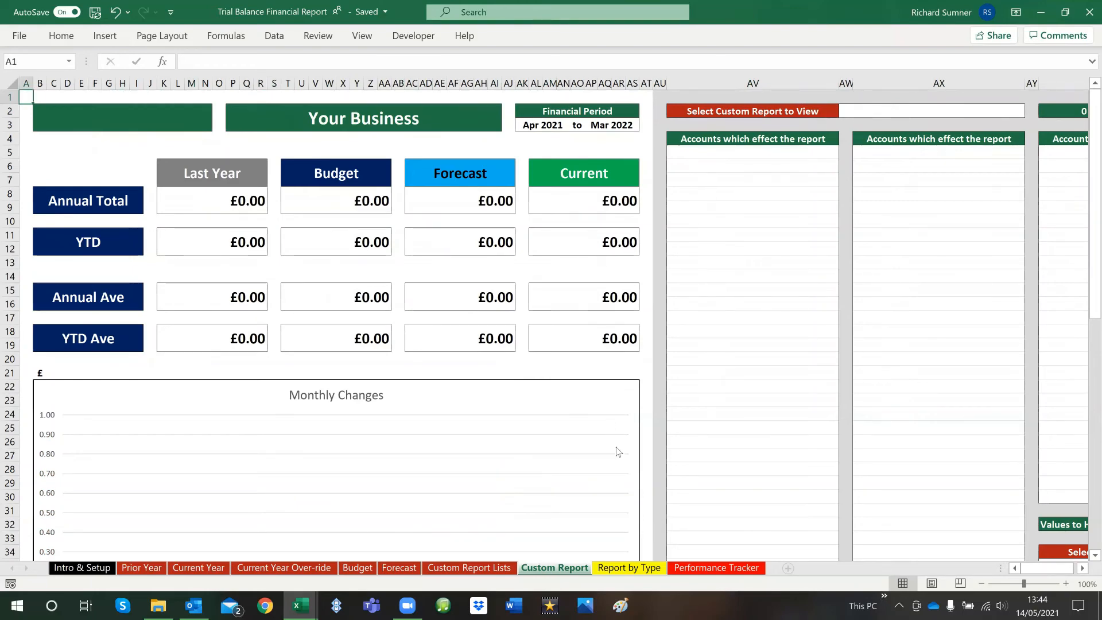
Open the Report by Type sheet and look over its totals table, monthly changes and cumulative charts
left_click(628, 568)
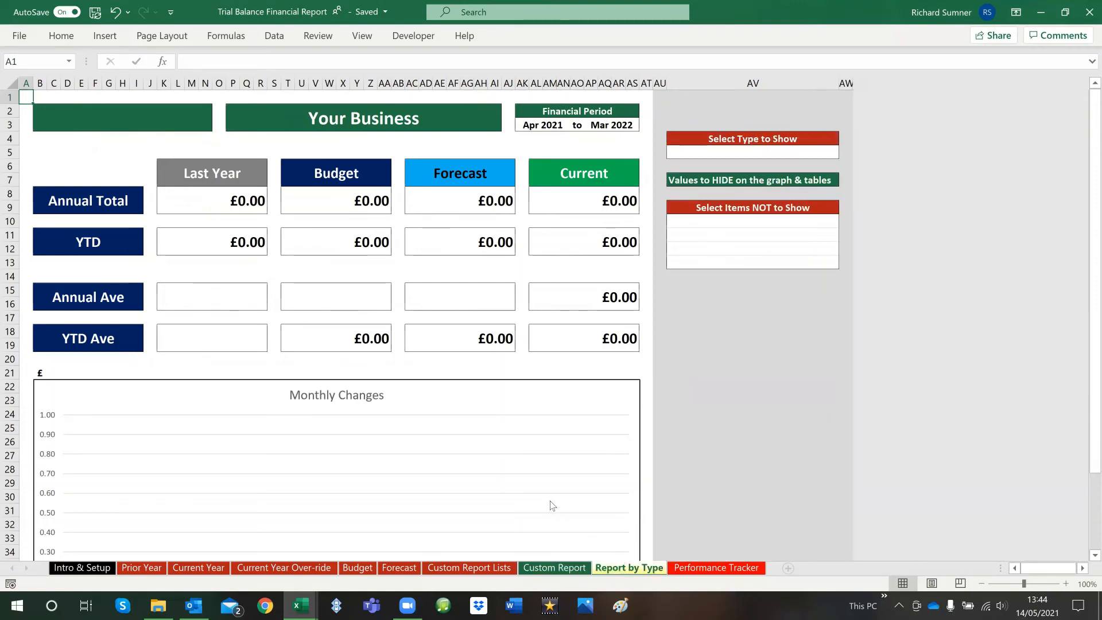
scroll(552, 362, "down", 1)
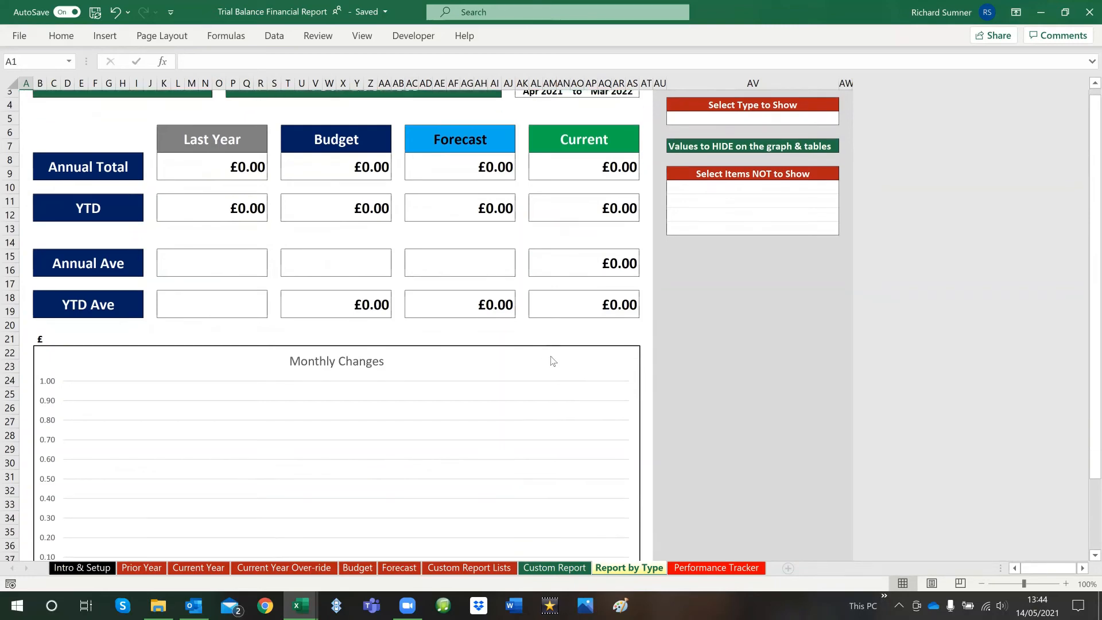
scroll(344, 247, "down", 5)
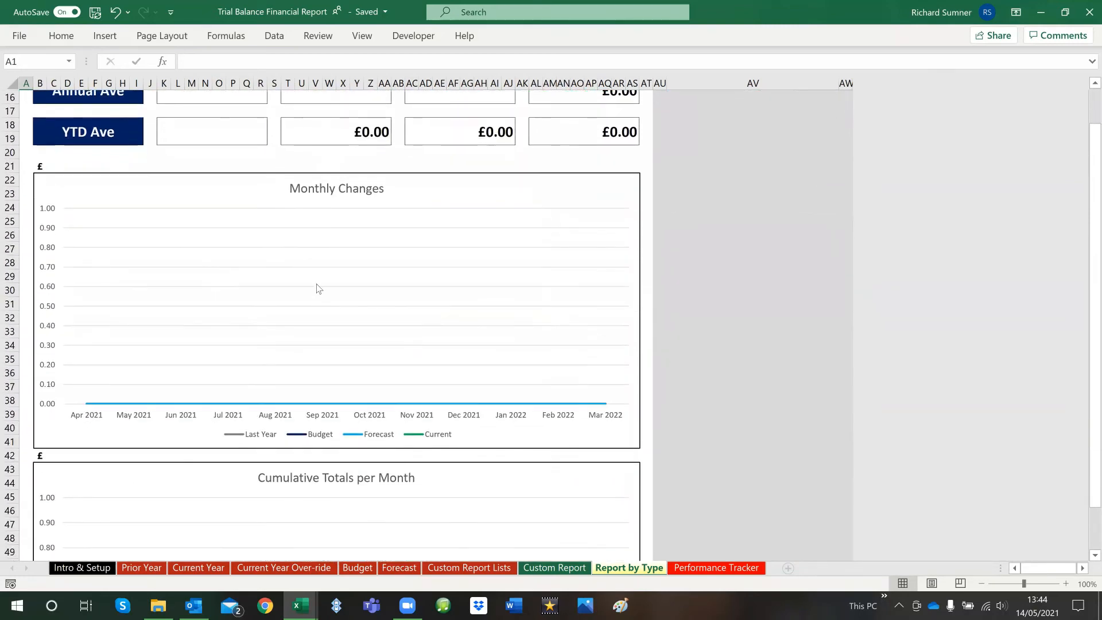
scroll(316, 290, "down", 10)
scroll(316, 298, "up", 9)
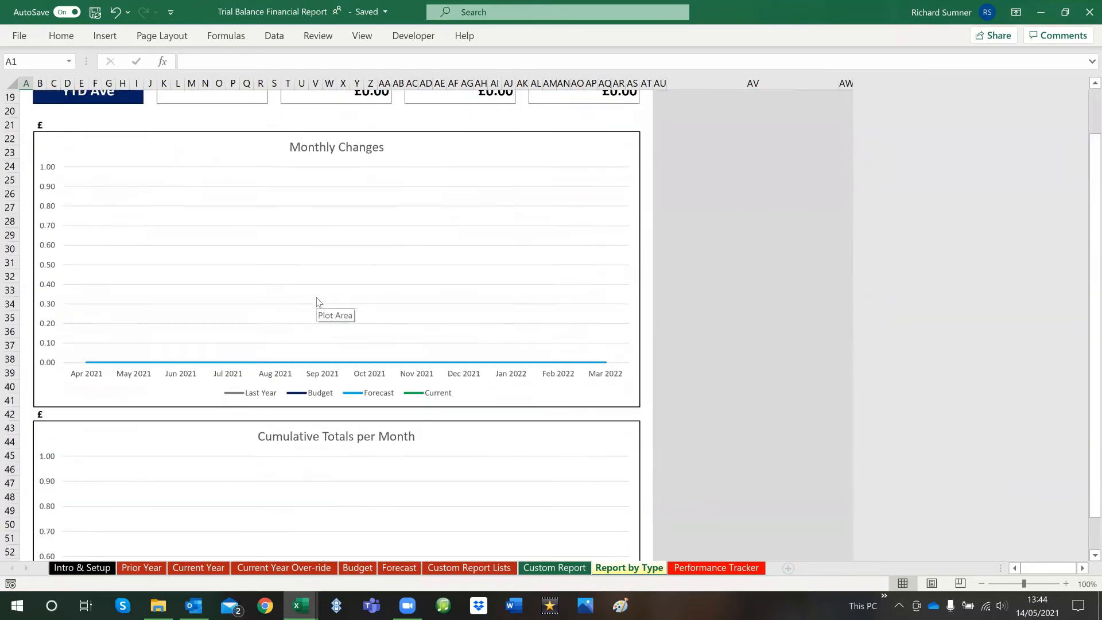
scroll(316, 303, "up", 6)
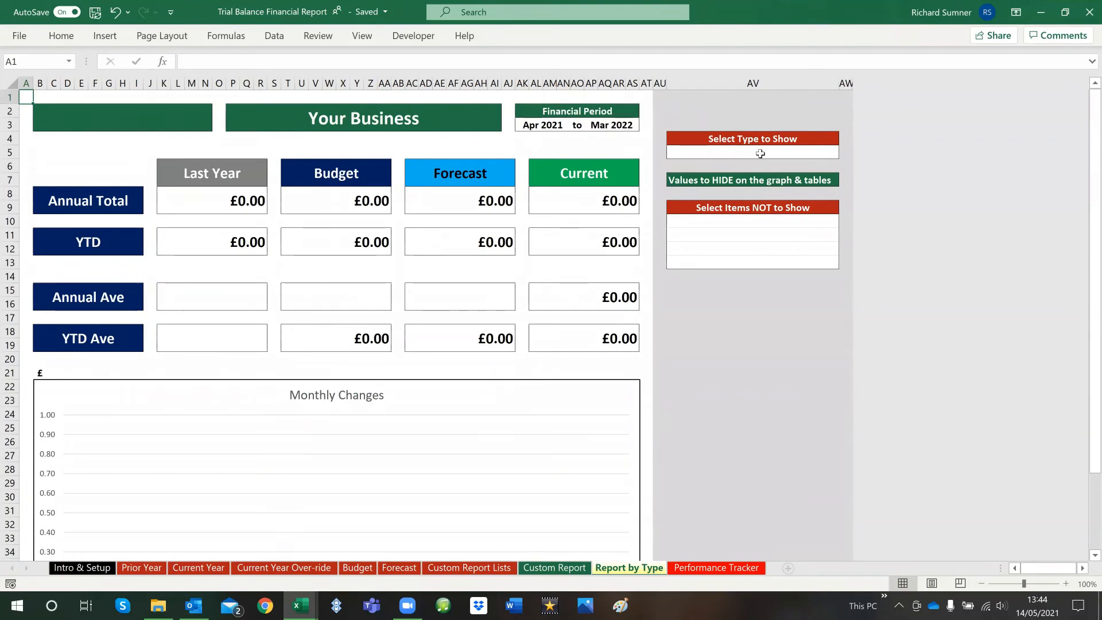
Look over the account types offered under Select Type to Show without choosing one
left_click(693, 149)
left_click(844, 153)
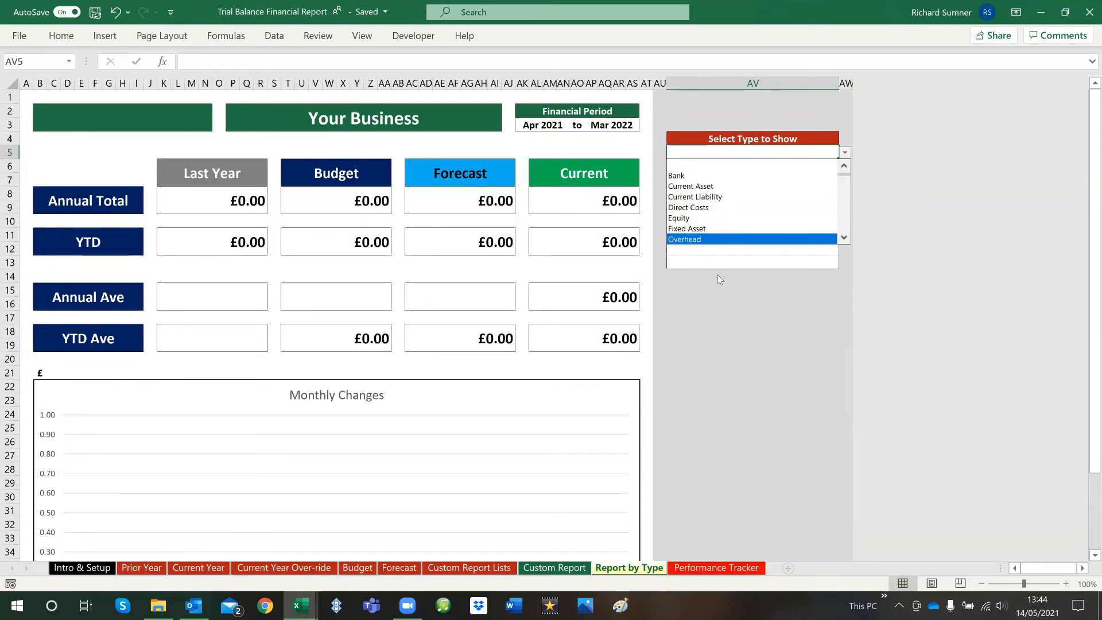
key("Escape")
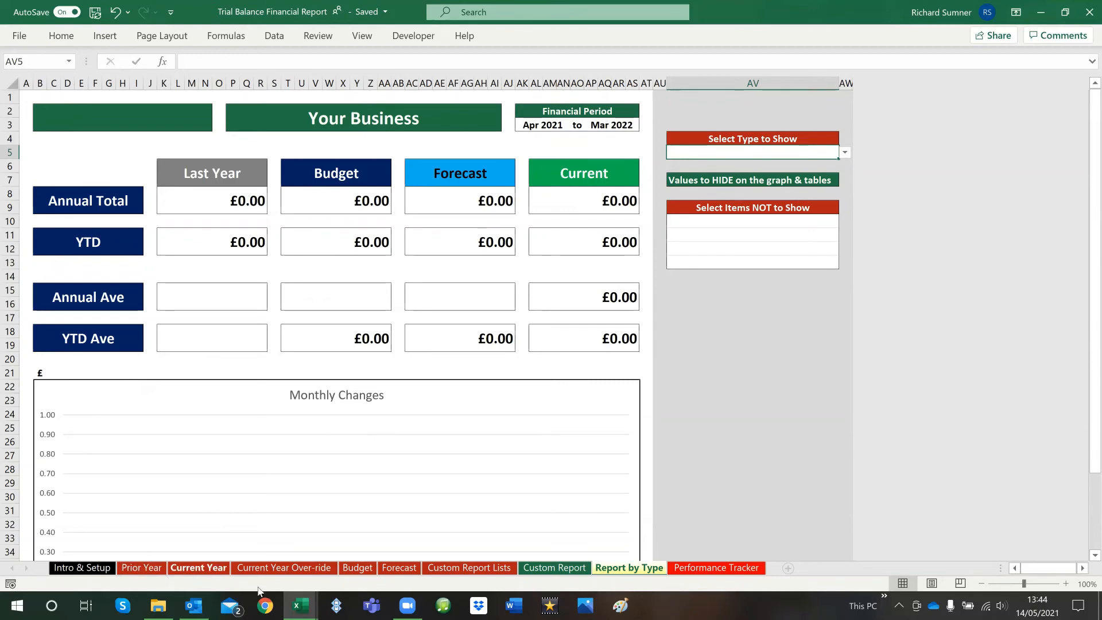
Switch to the Demo Company trial balance workbook and examine the Account Type column on the April 2021 Trial Balance sheet
mouse_move(300, 606)
left_click(293, 540)
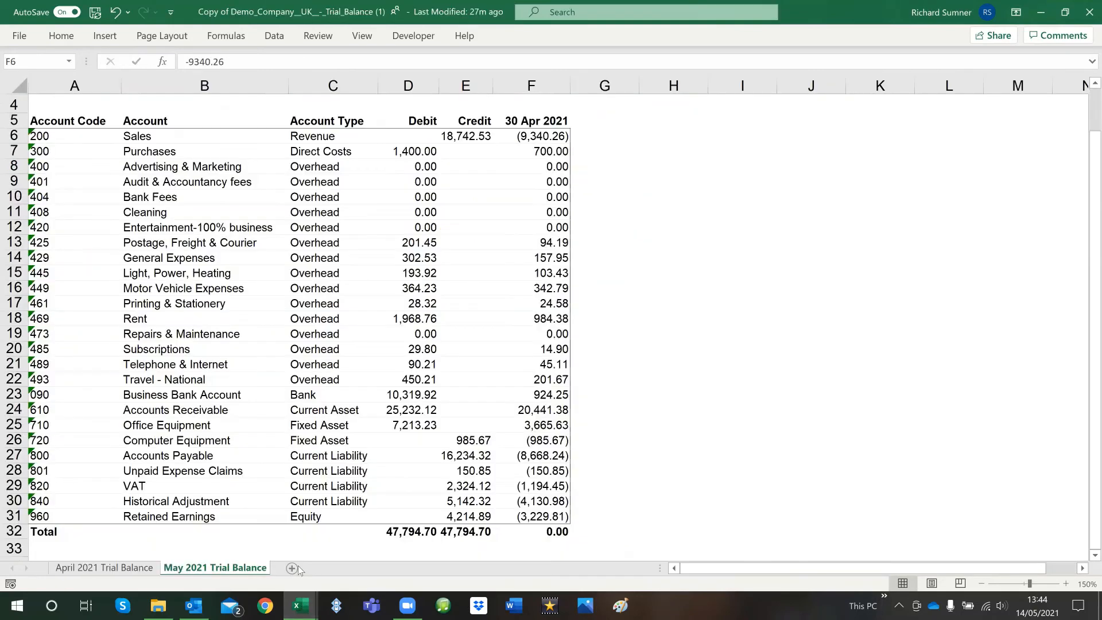
scroll(297, 462, "up", 2)
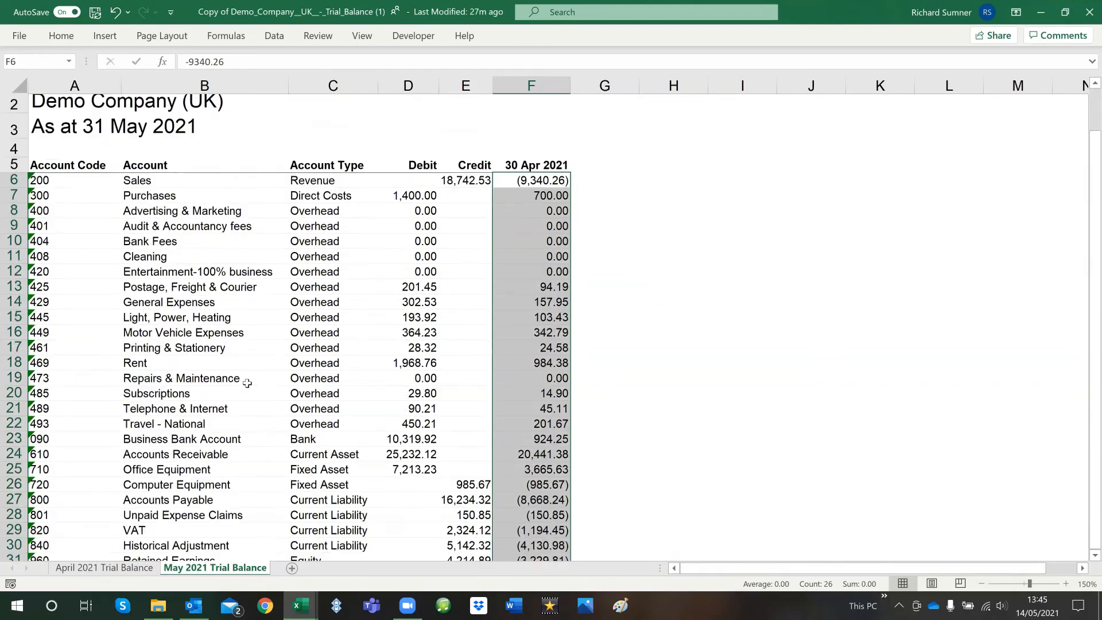
left_click(104, 567)
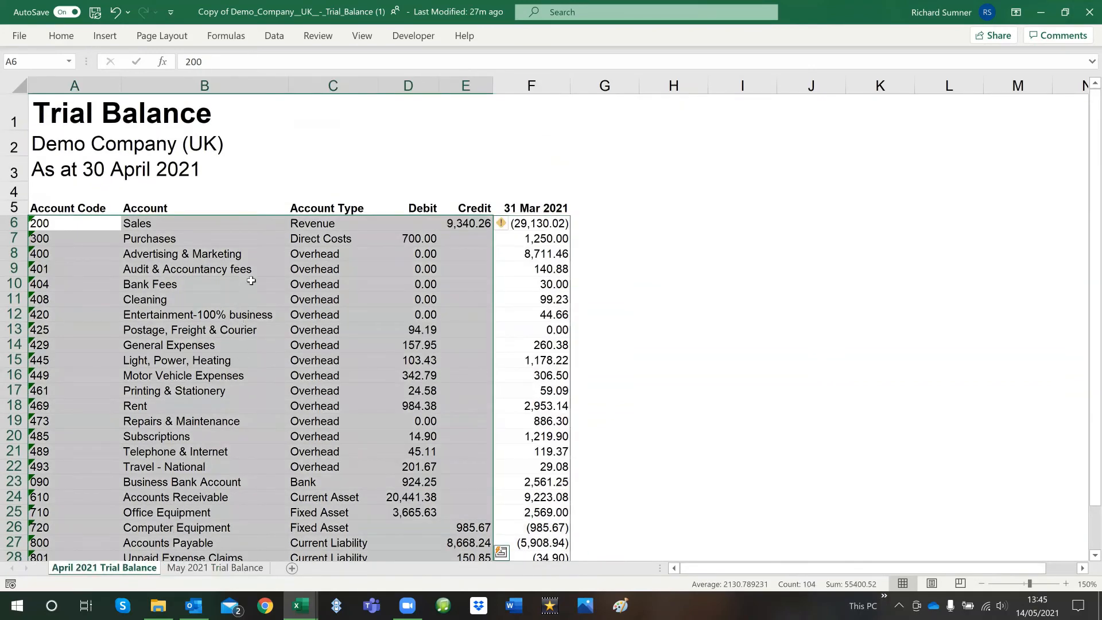
left_click(312, 226)
left_click_drag(315, 225, 320, 298)
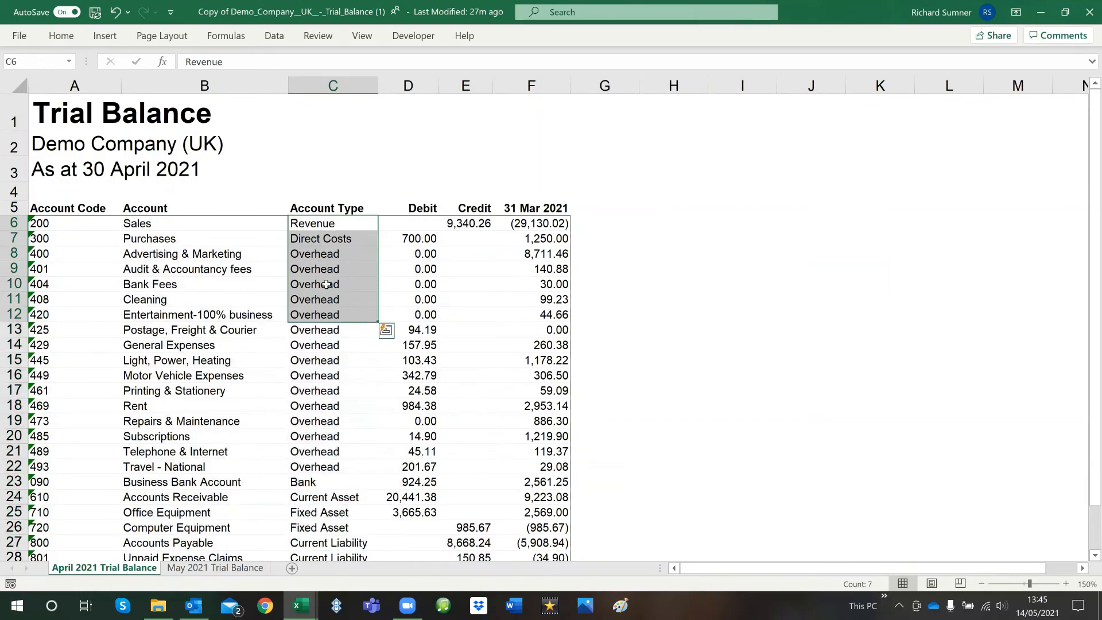
left_click(306, 141)
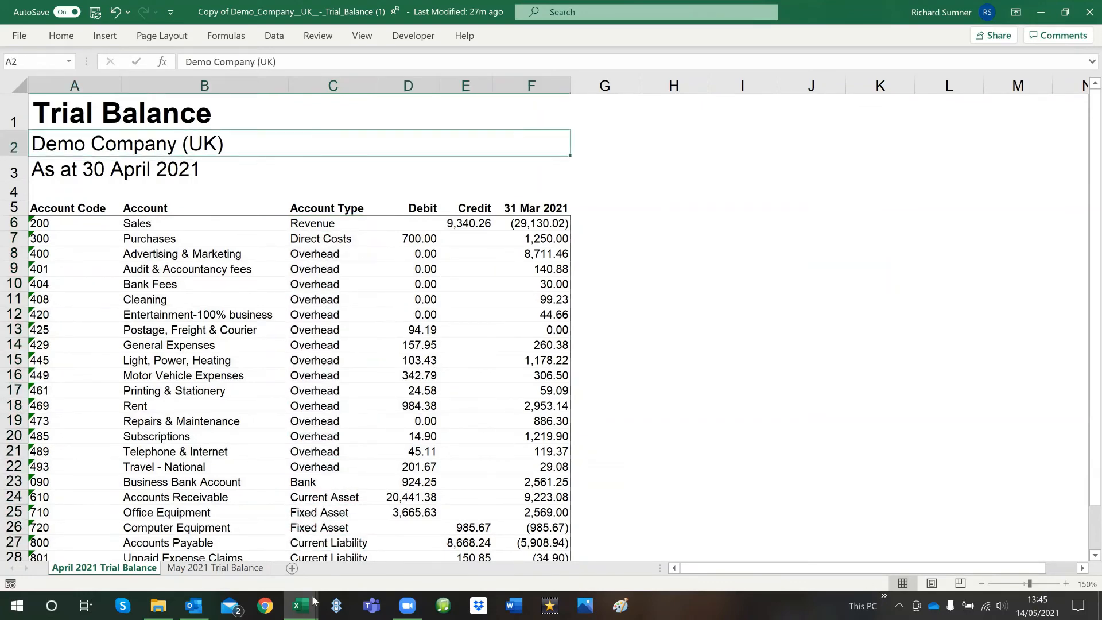
Return to the Trial Balance Financial Report workbook and choose Direct Costs as the type to show on Report by Type
mouse_move(304, 602)
left_click(145, 480)
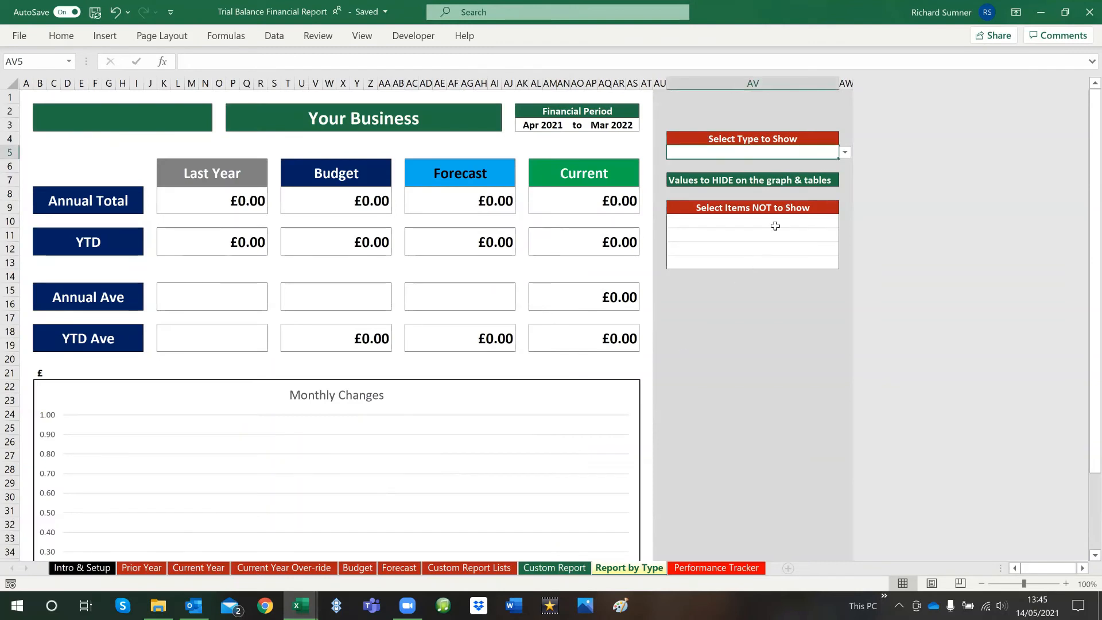
left_click(845, 152)
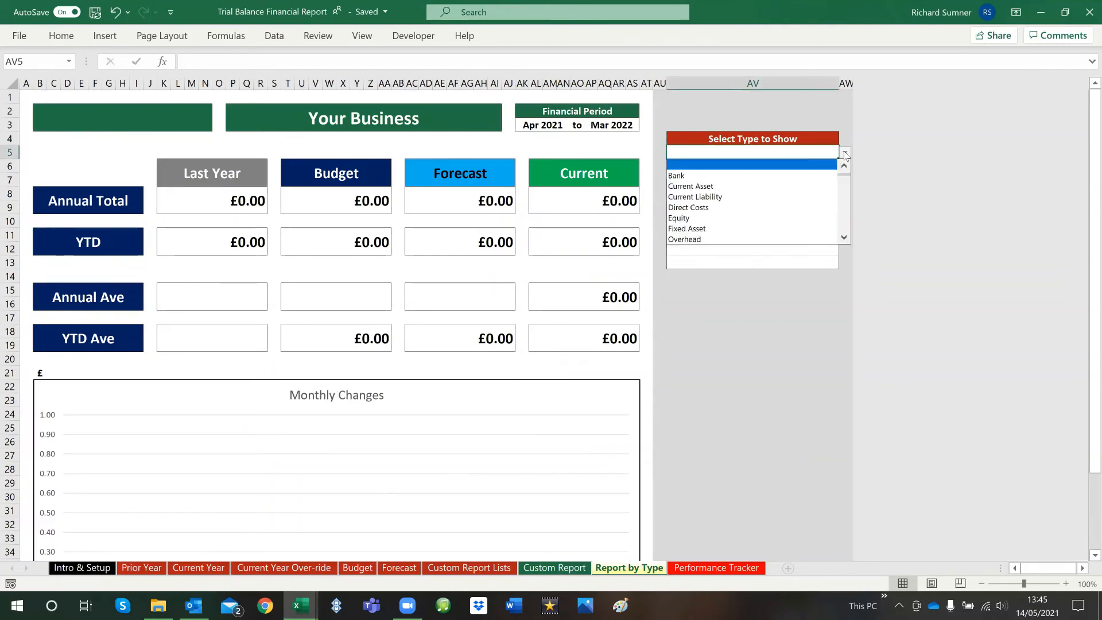
left_click(813, 214)
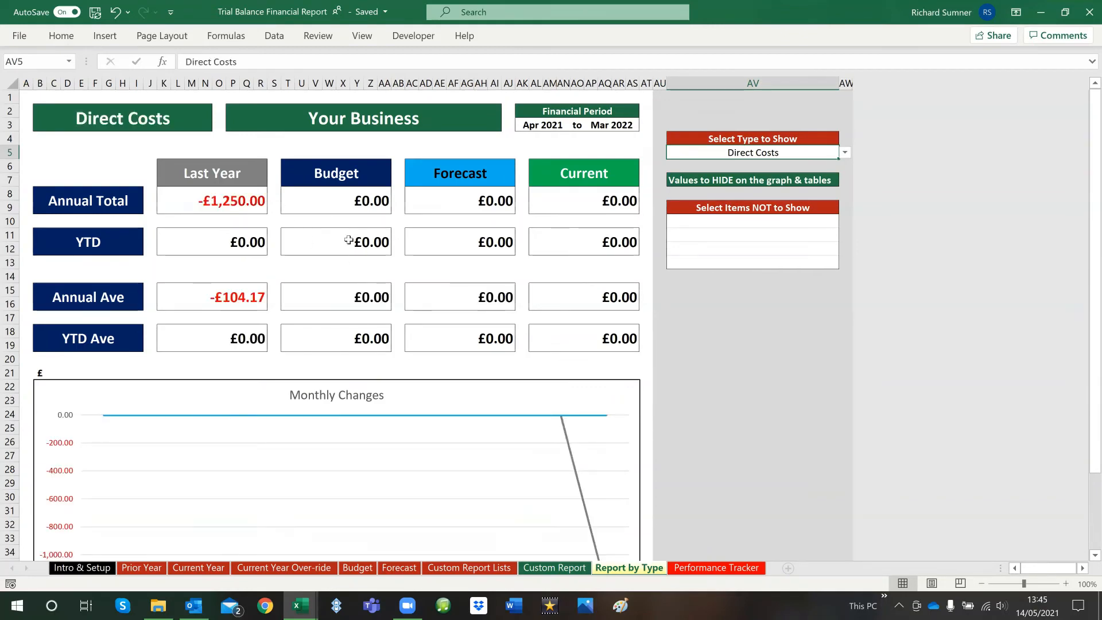
Review the Direct Costs report's Monthly Changes and Cumulative Totals per Month charts
scroll(474, 366, "down", 4)
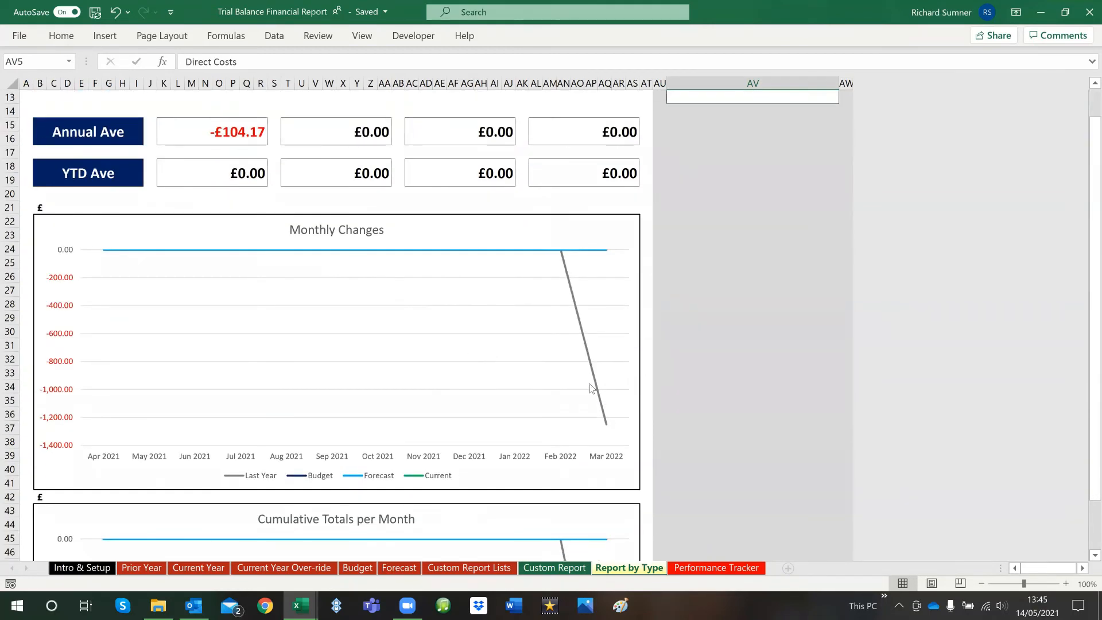
scroll(594, 387, "down", 9)
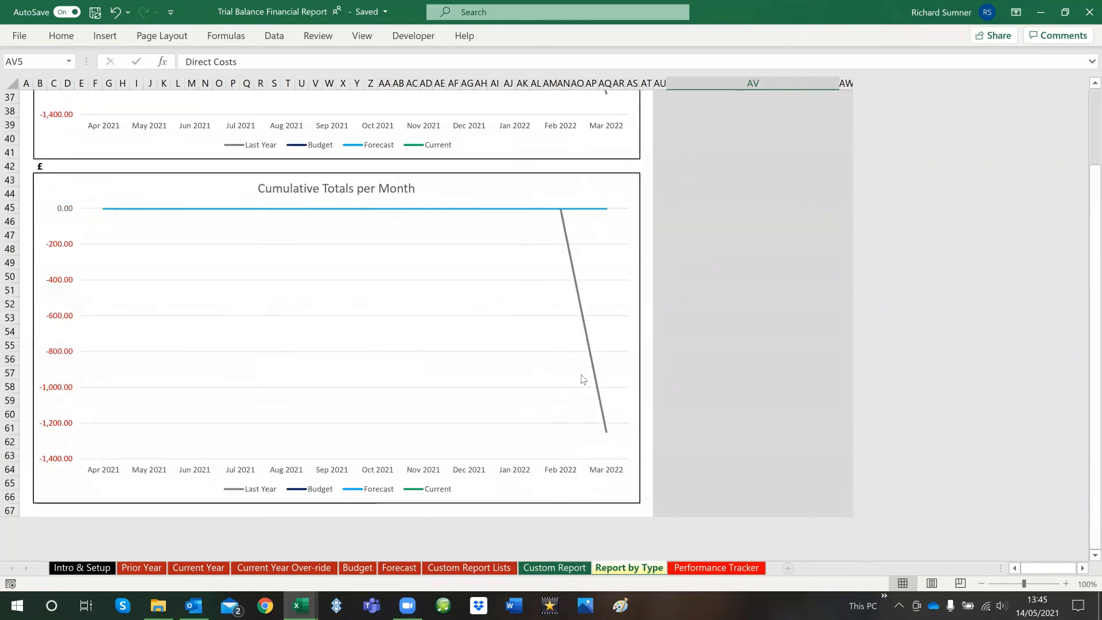
scroll(581, 376, "up", 6)
scroll(581, 377, "up", 7)
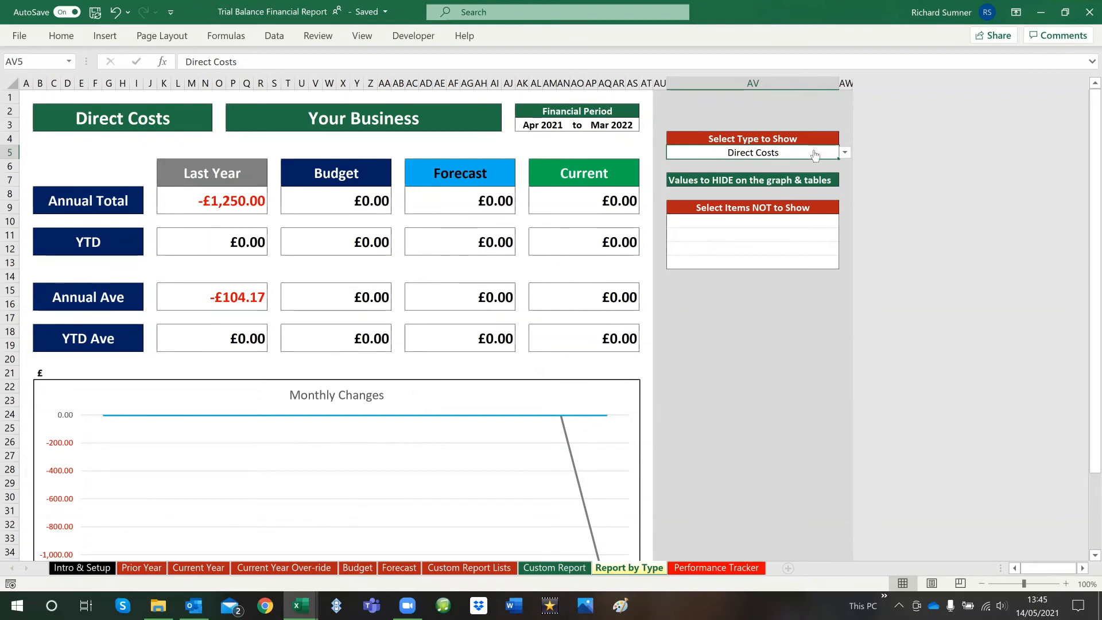
Choose Revenue as the type to show on Report by Type and view its Monthly Changes chart
left_click(844, 154)
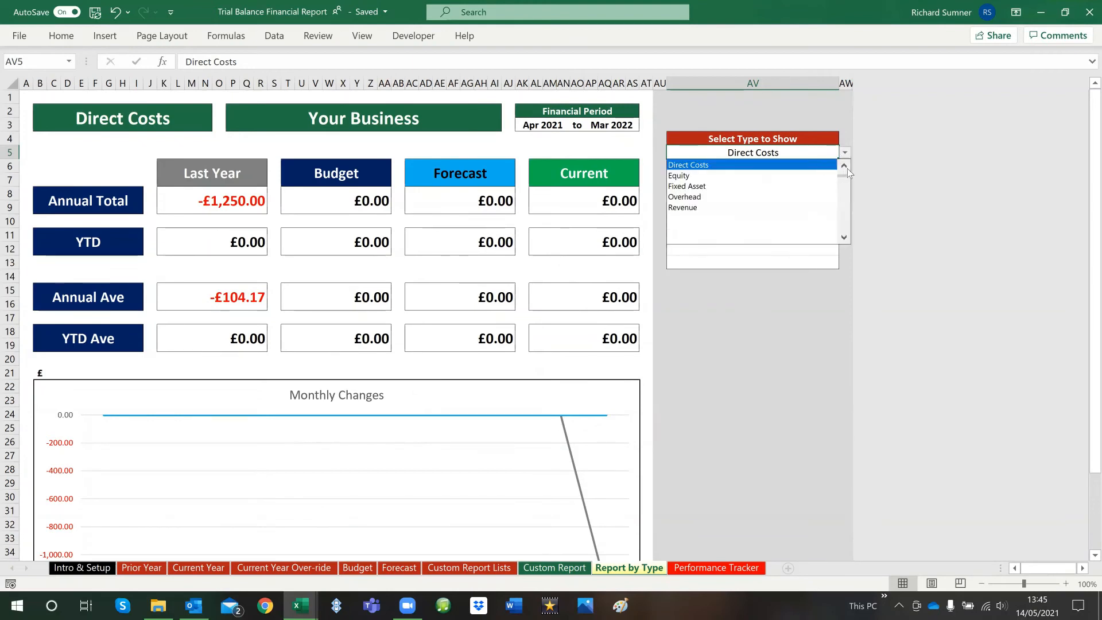
left_click(809, 208)
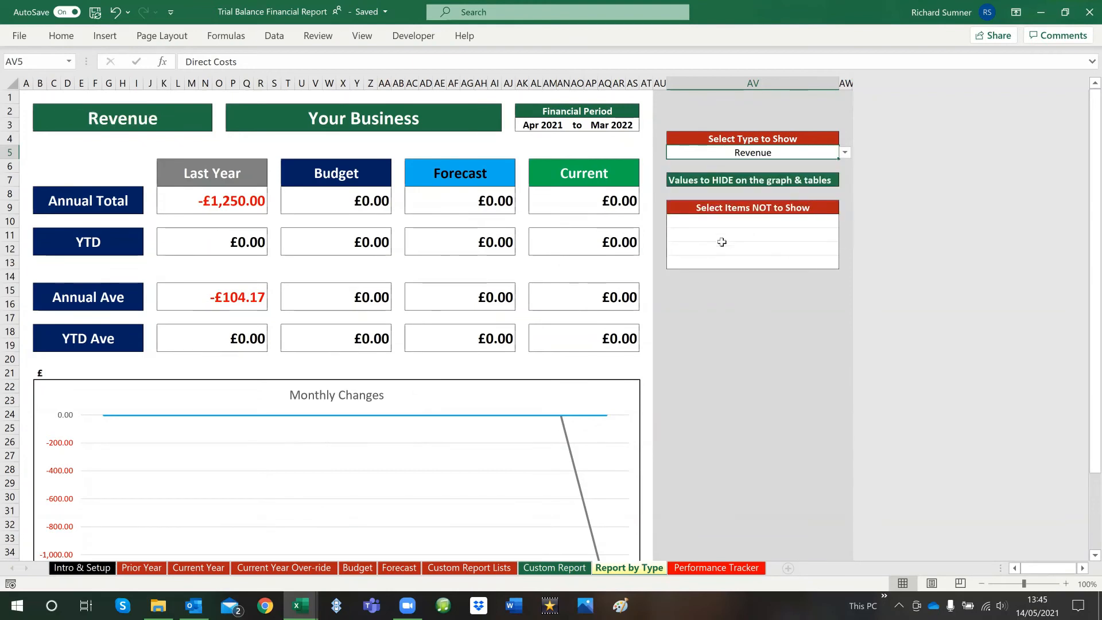
scroll(641, 310, "down", 3)
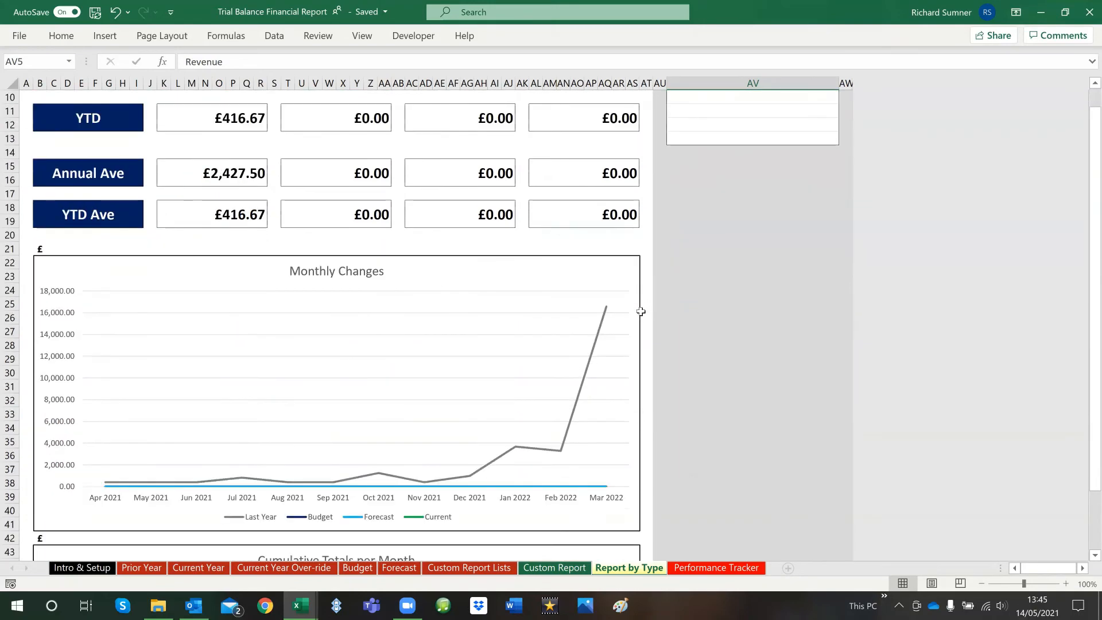
scroll(642, 310, "up", 3)
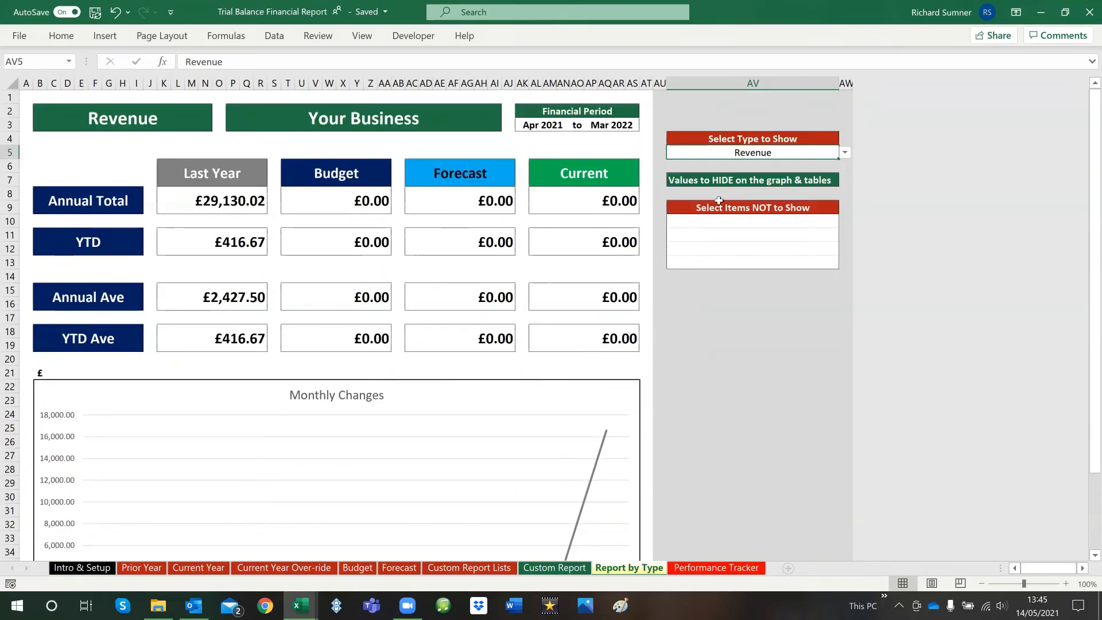
Hide Budget and Forecast from the Revenue report by adding them to Select Items NOT to Show
left_click(761, 221)
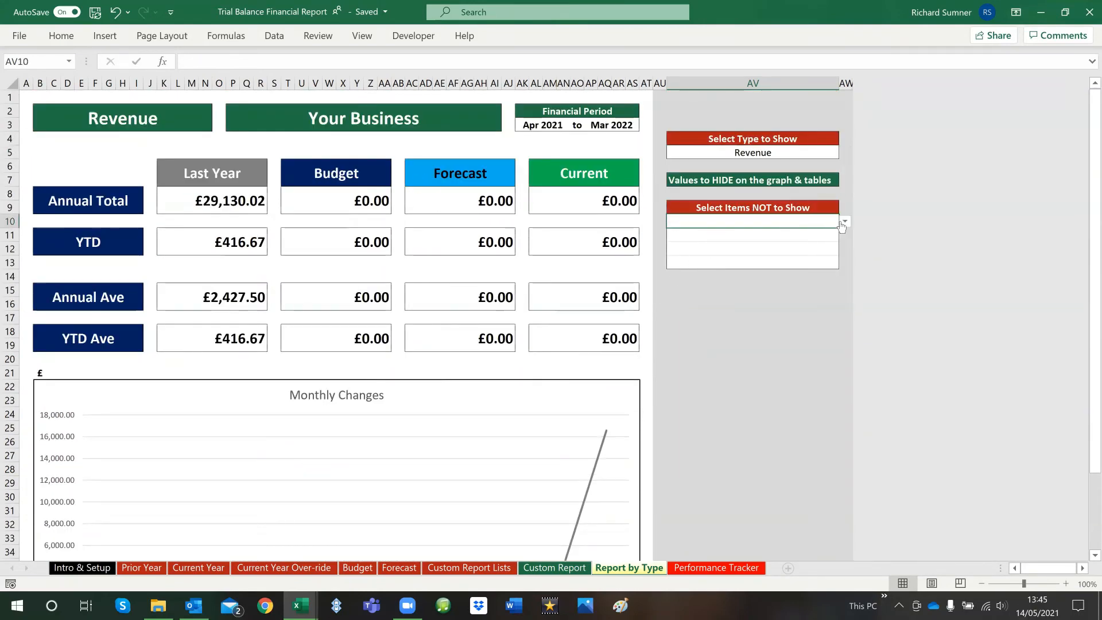
left_click(844, 223)
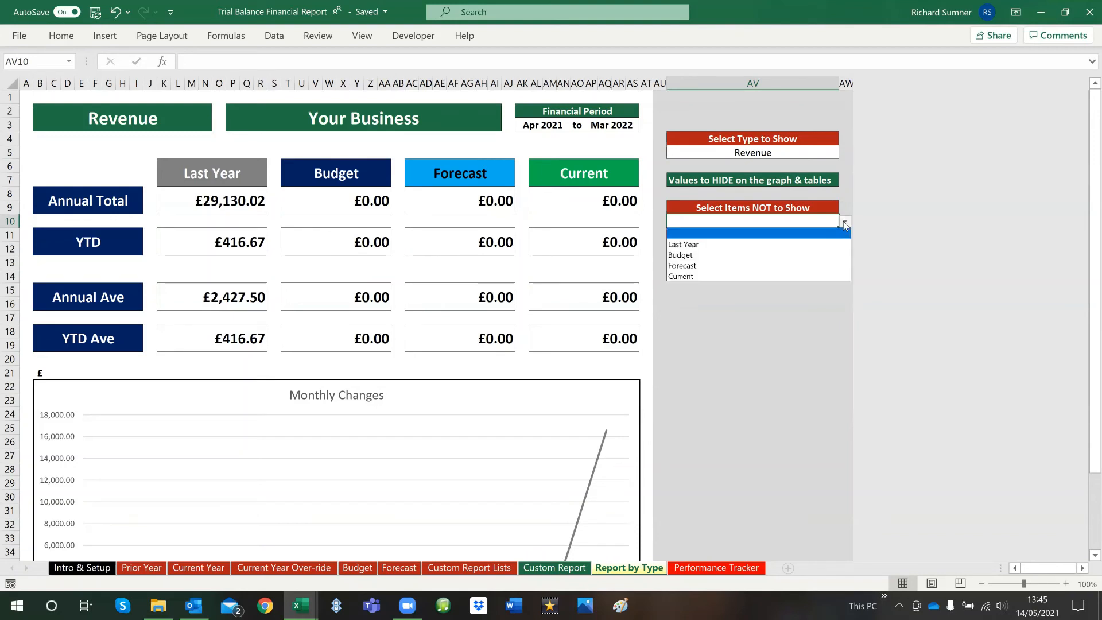
left_click(806, 253)
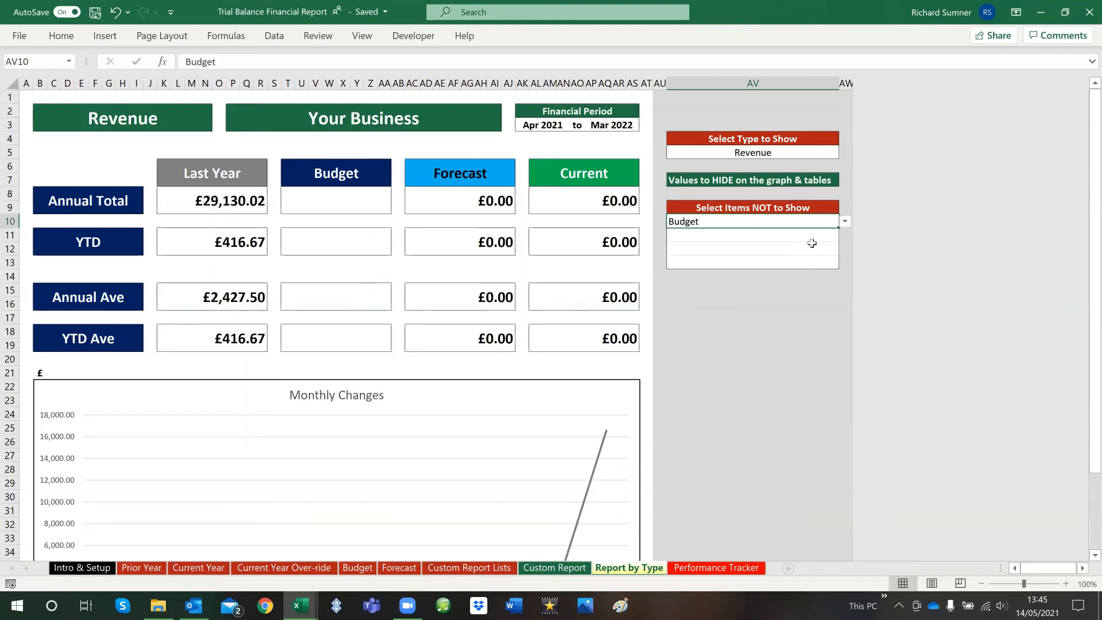
left_click(812, 235)
left_click(844, 235)
left_click(818, 268)
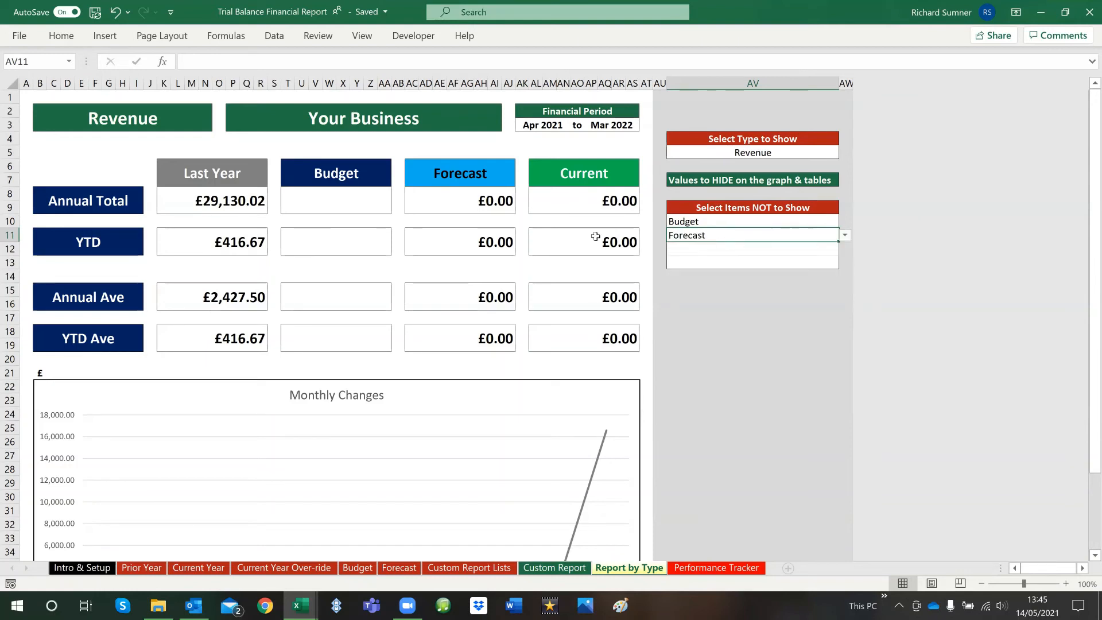
Clear the Budget and Forecast entries from Select Items NOT to Show and return to cell A1
left_click_drag(701, 221, 702, 235)
right_click(703, 234)
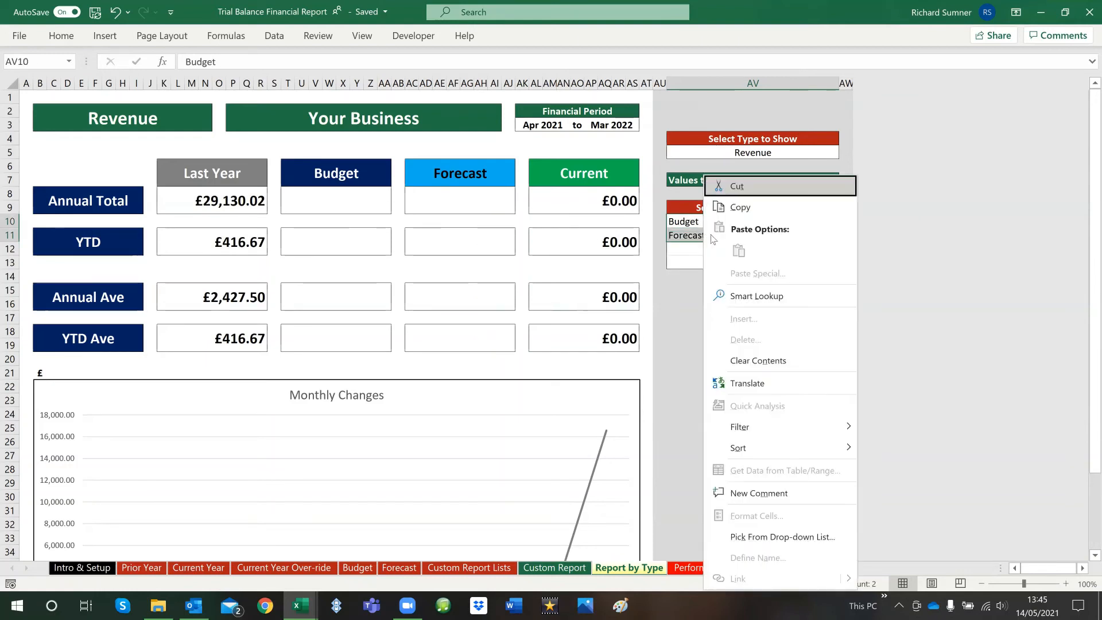
left_click(766, 355)
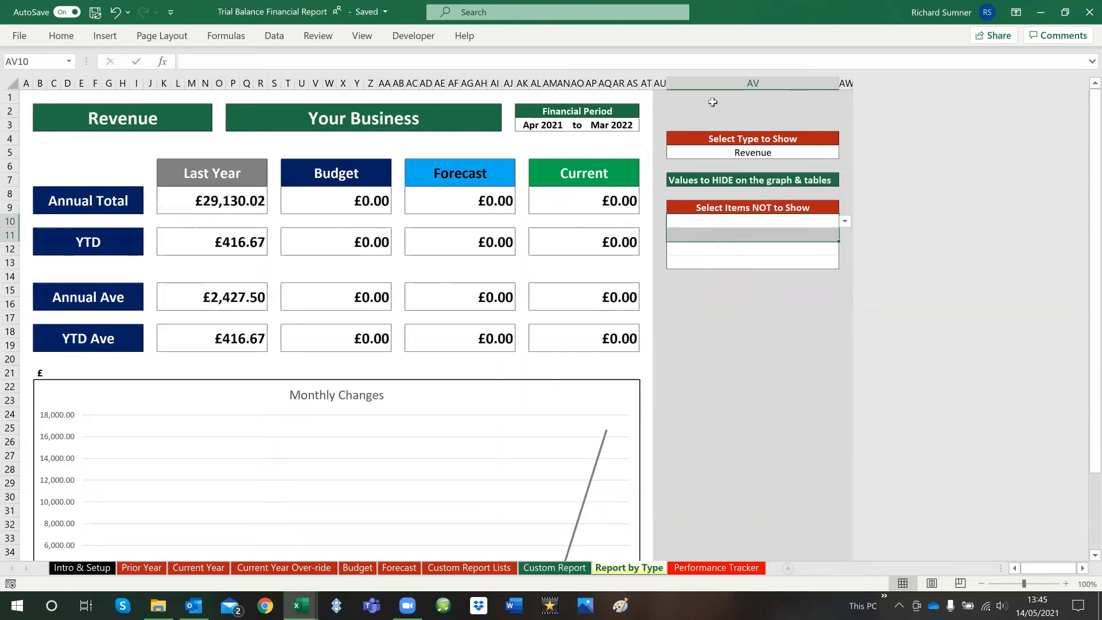
key("ctrl+Home")
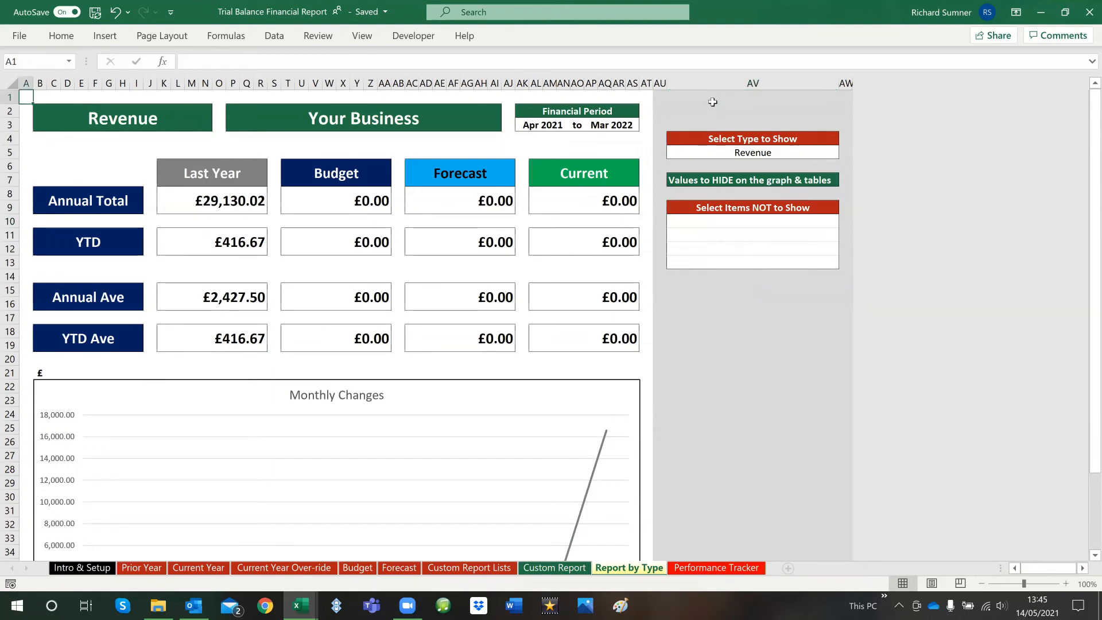
Clear the Select Type to Show choice on Report by Type and go to the Performance Tracker sheet
left_click(774, 151)
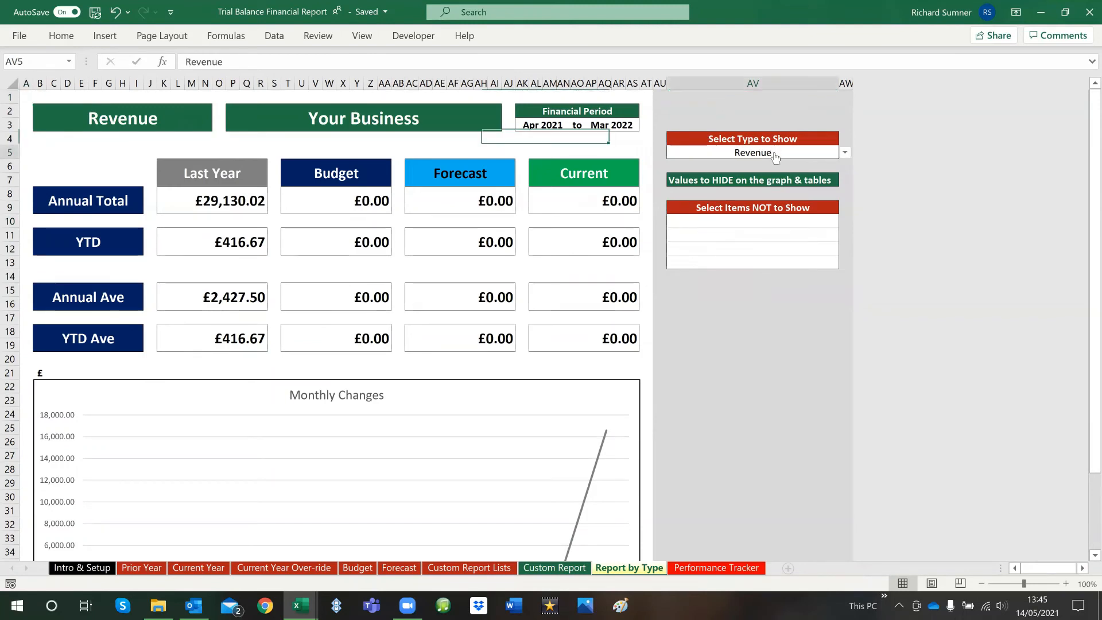
key("BackSpace")
key("Return")
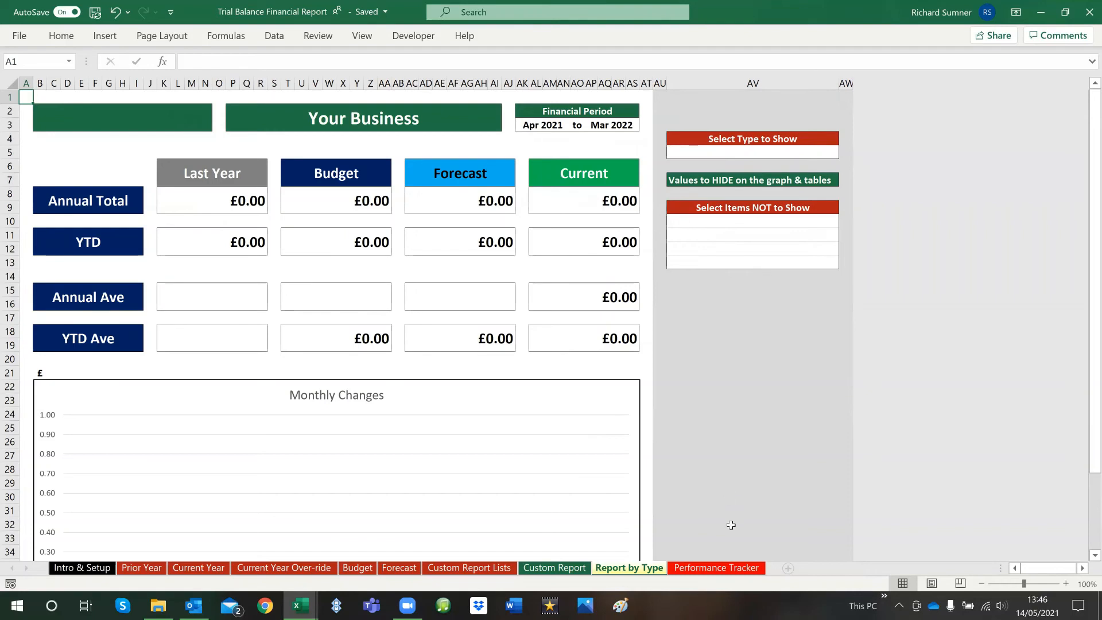
left_click(732, 569)
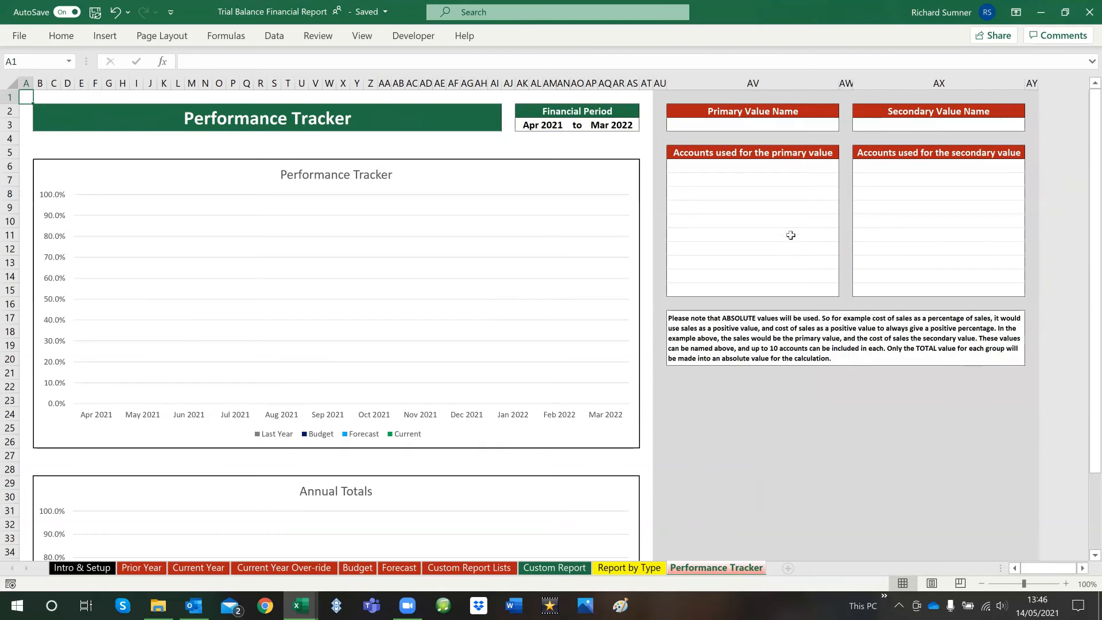
Choose Sales as the first account used for the primary value on the Performance Tracker
left_click(798, 123)
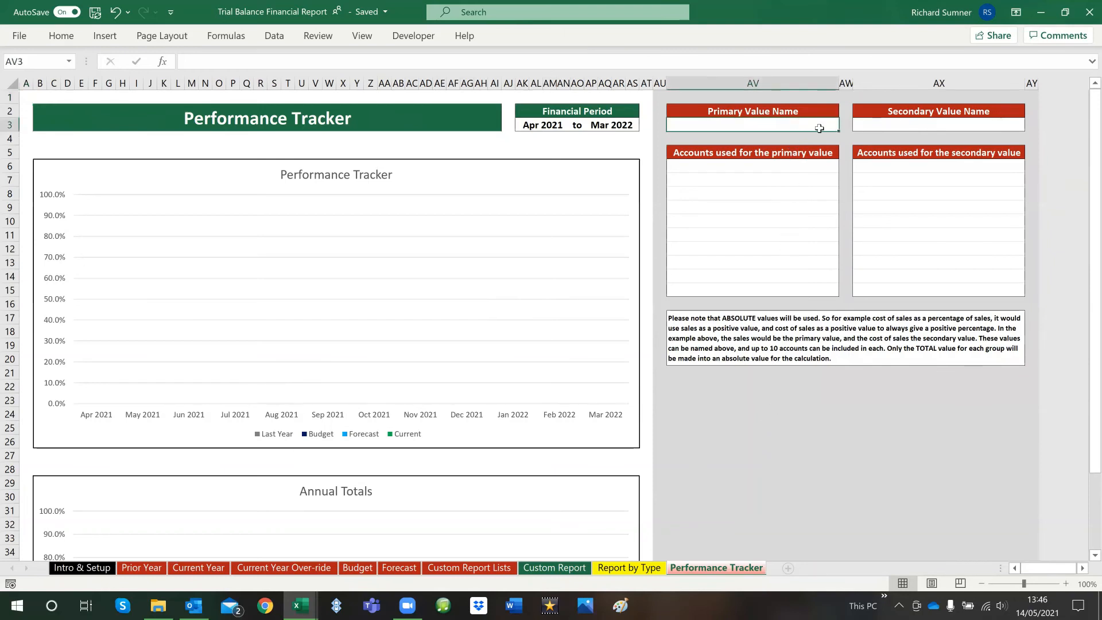
left_click(790, 172)
left_click(845, 165)
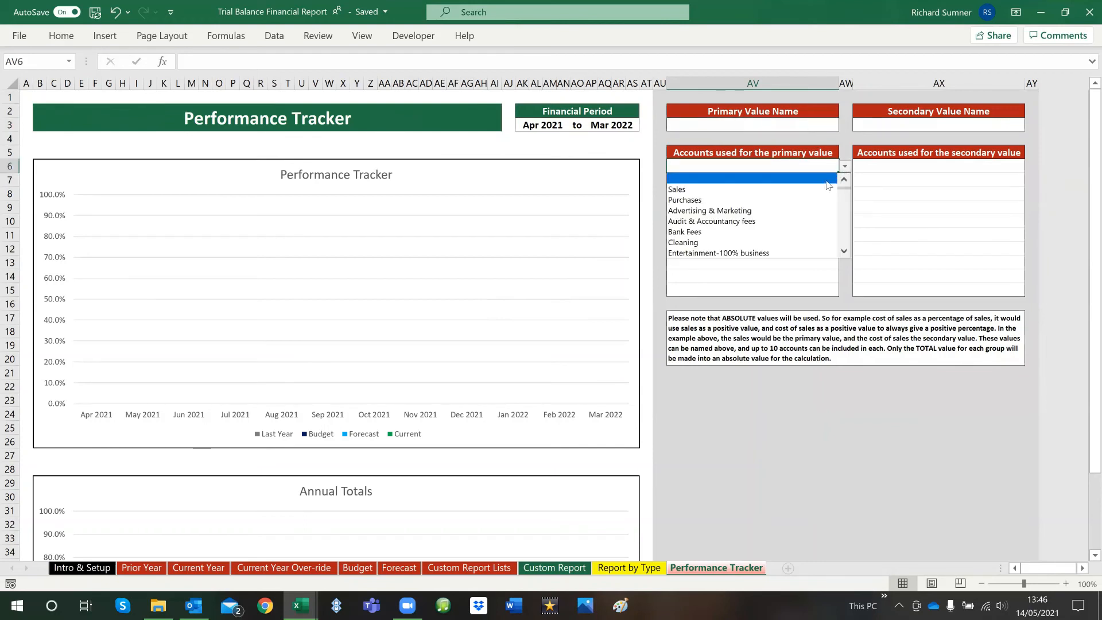
left_click(821, 192)
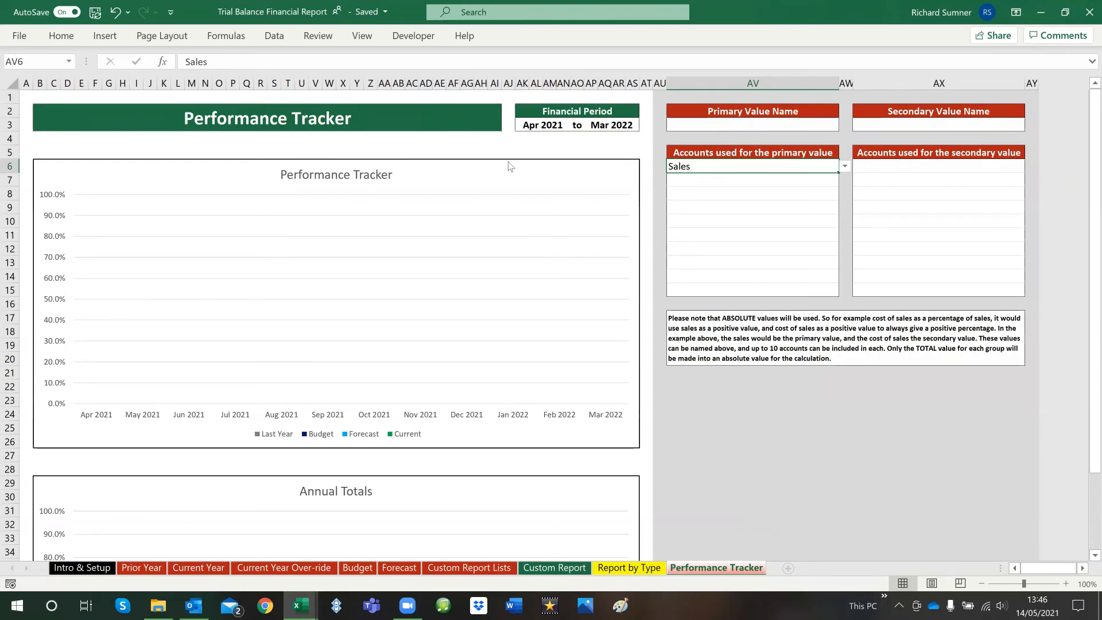
Choose Light, Power, Heating as the first account used for the secondary value
left_click(930, 166)
left_click(1030, 168)
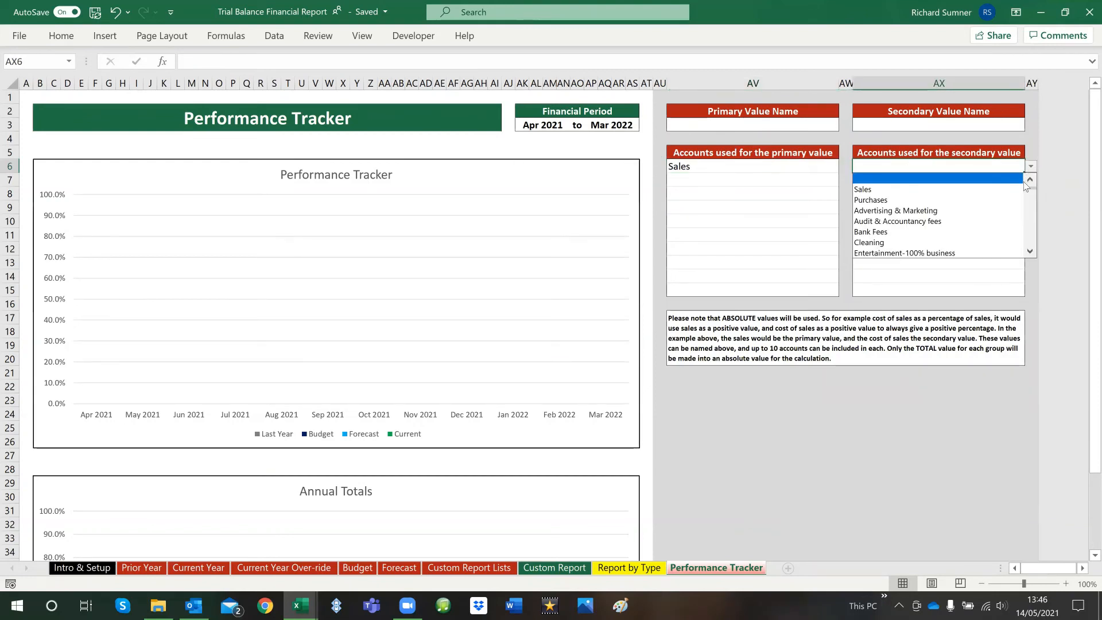
left_click(1030, 251)
left_click(1030, 251)
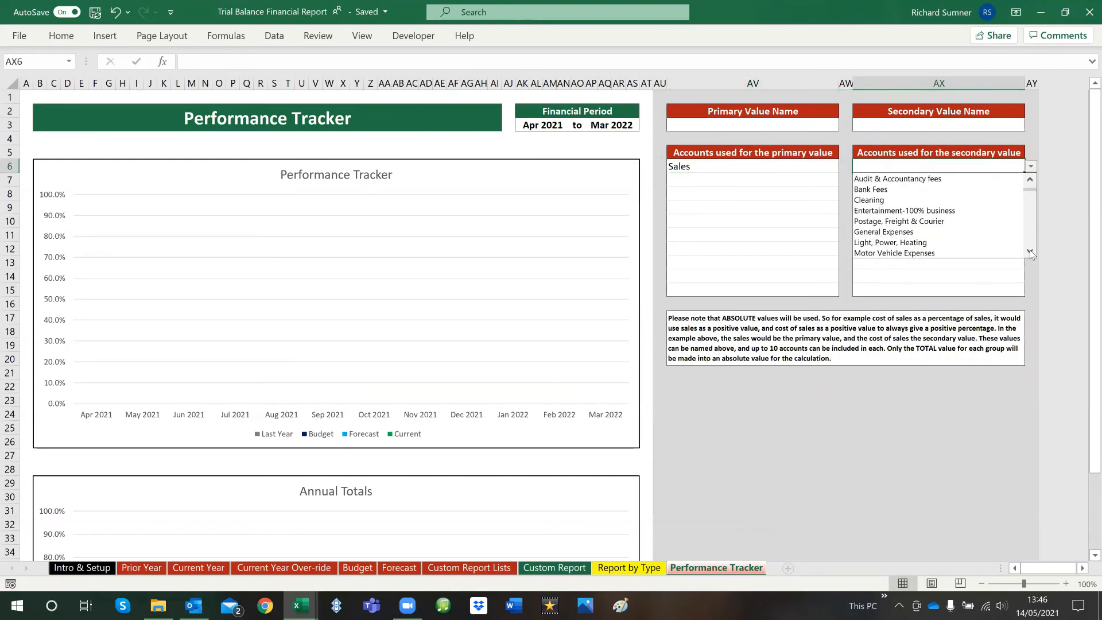
left_click(944, 242)
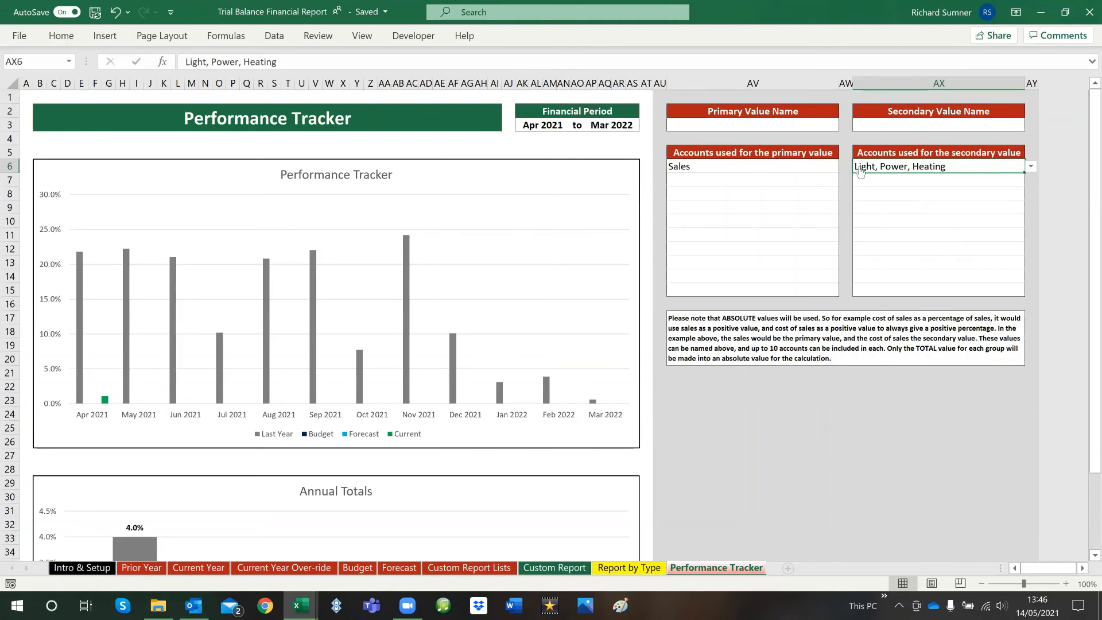
Name the secondary value Energy and the primary value Sales
left_click(874, 129)
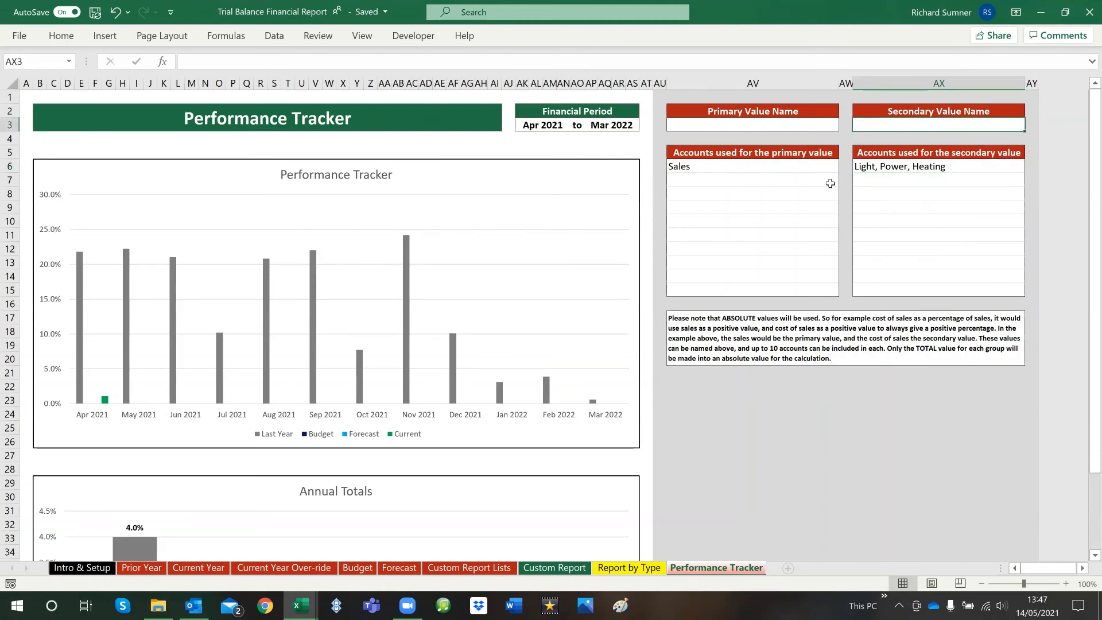
type("En")
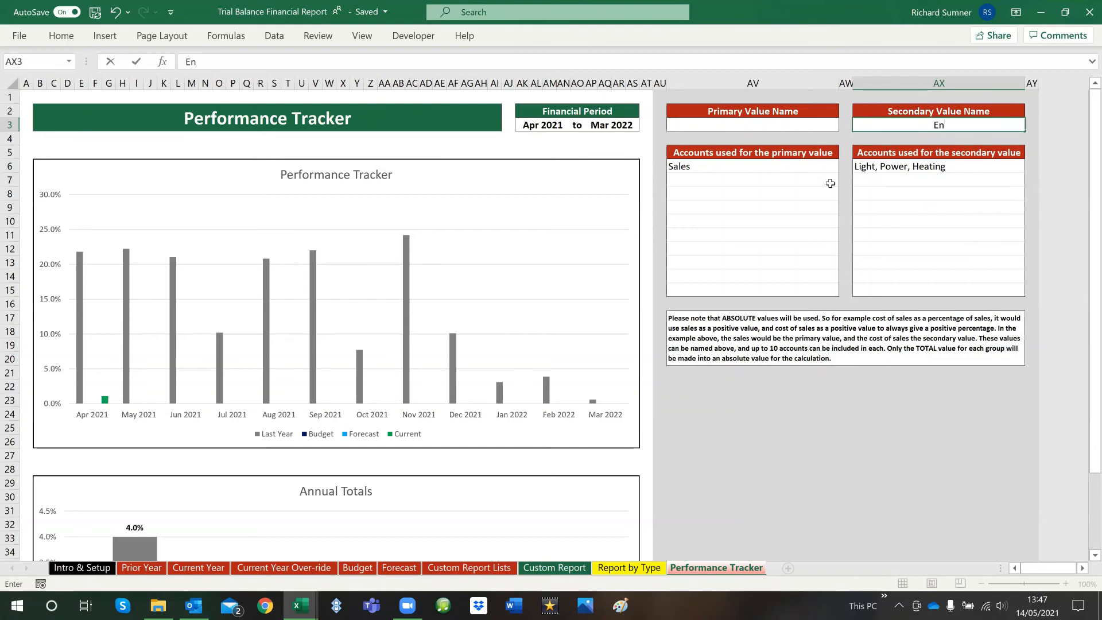
type("ergy")
key("Left")
key("Left")
type("Sales")
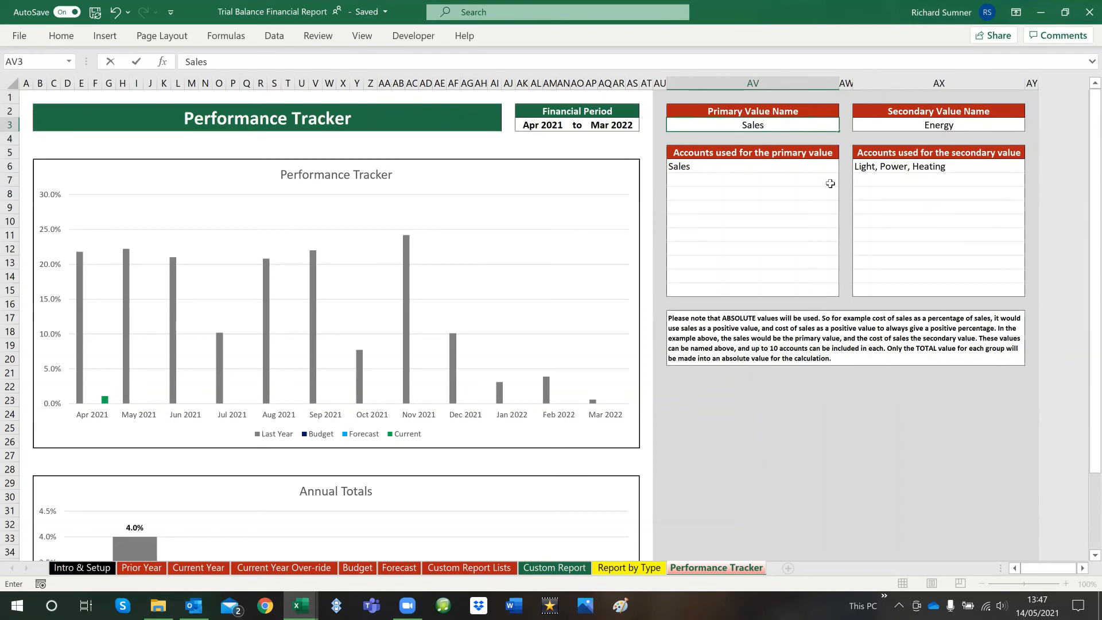
key("Return")
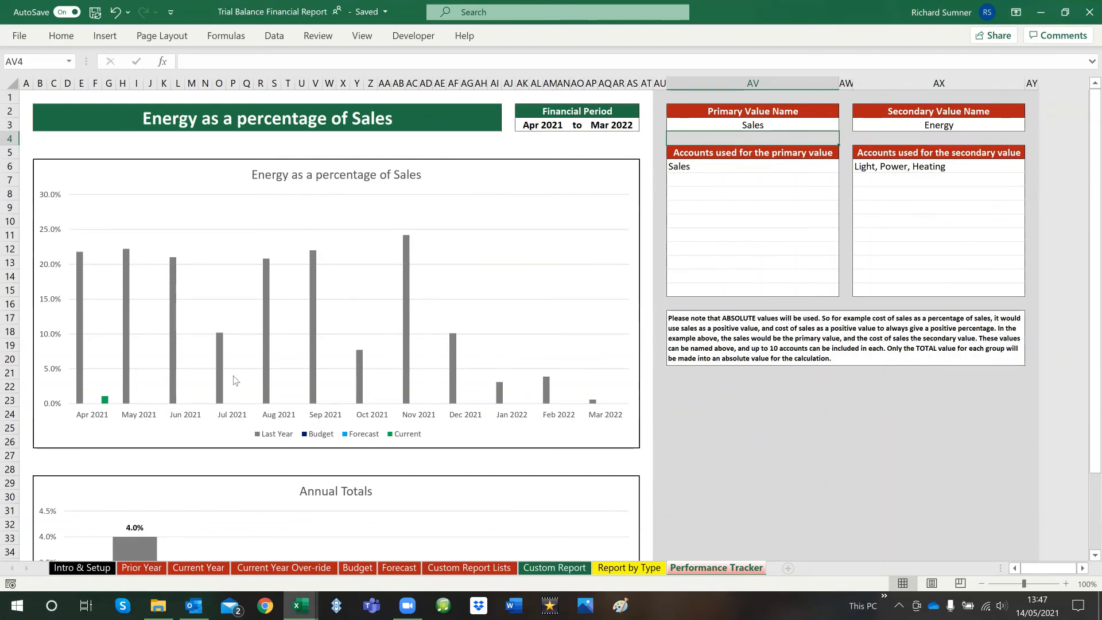
Review the Energy as a percentage of Sales chart, the Annual Totals chart and the monthly percentage table
scroll(233, 378, "down", 1)
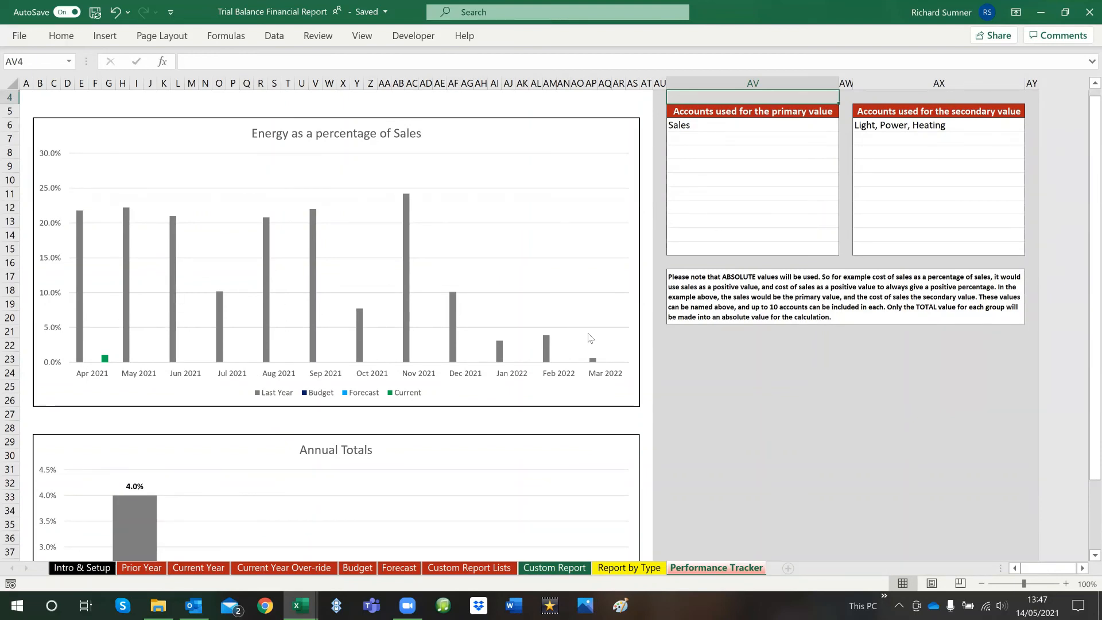
scroll(595, 333, "down", 7)
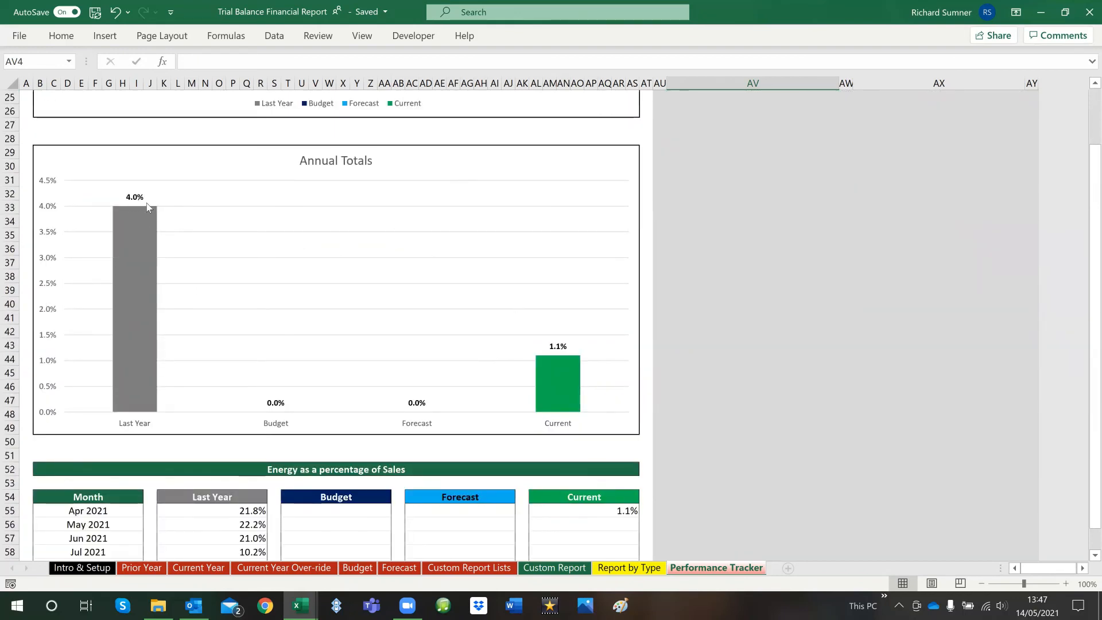
mouse_move(132, 229)
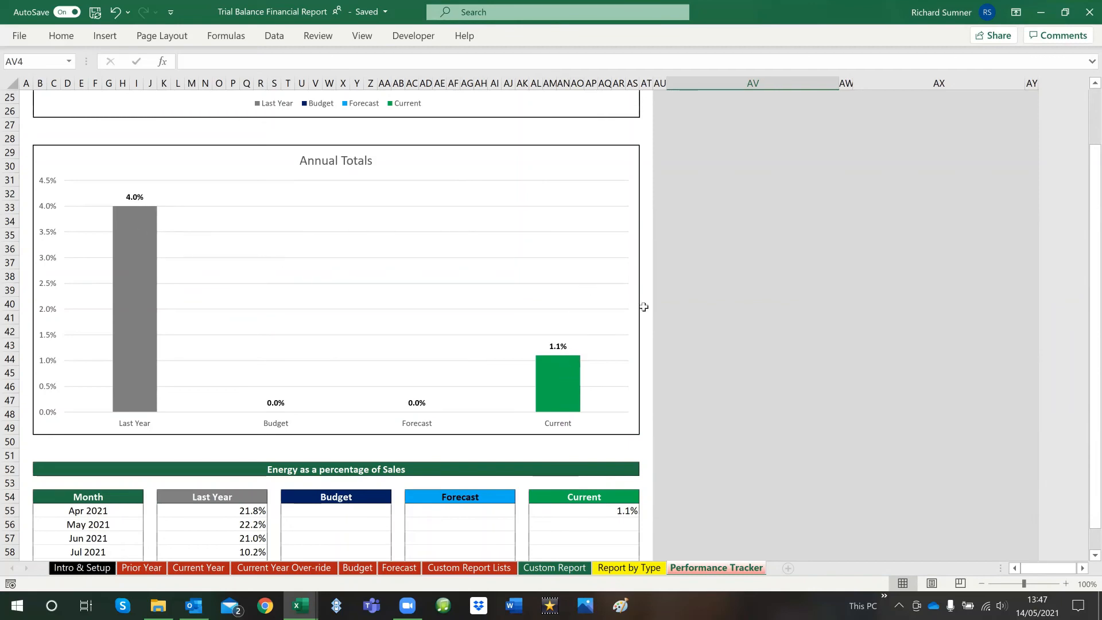
scroll(643, 307, "down", 5)
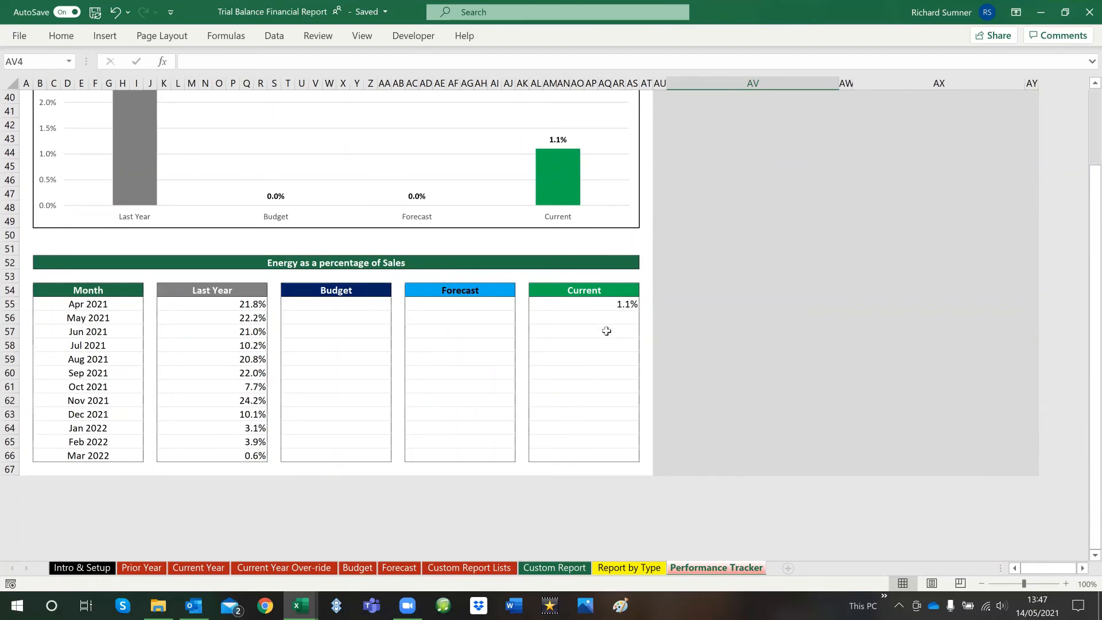
scroll(745, 348, "up", 13)
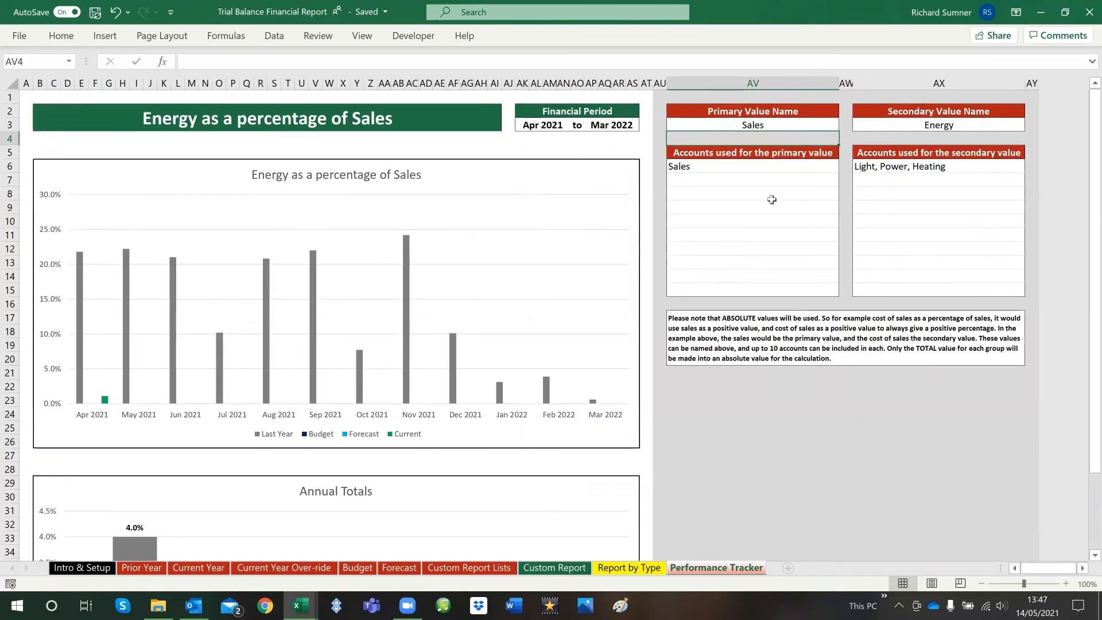
left_click(726, 413)
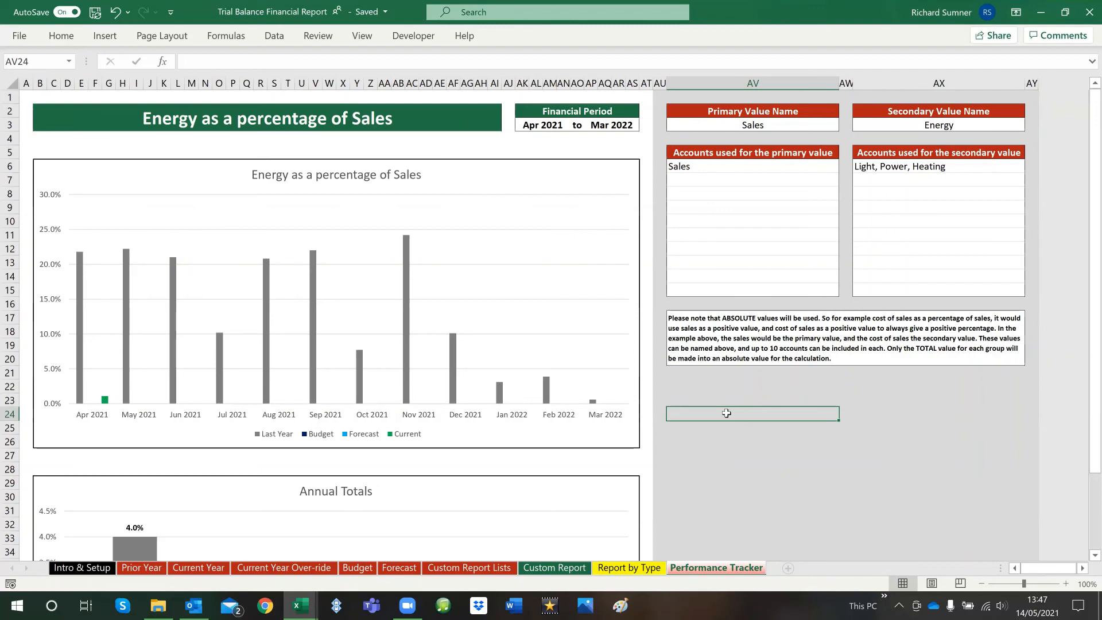
left_click(732, 167)
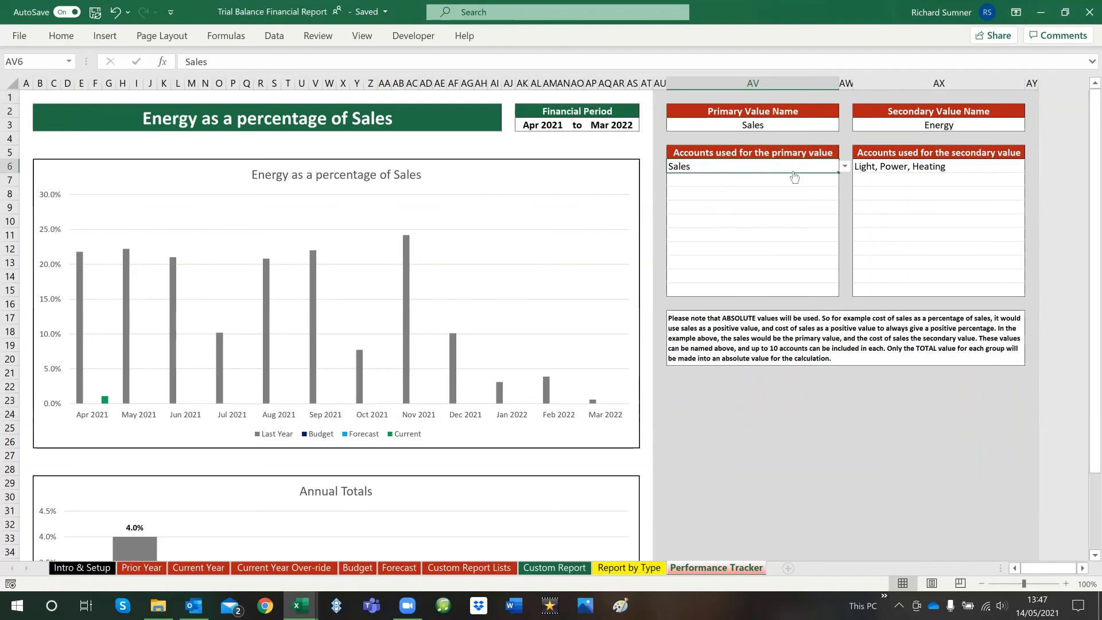
left_click(885, 165, "ctrl")
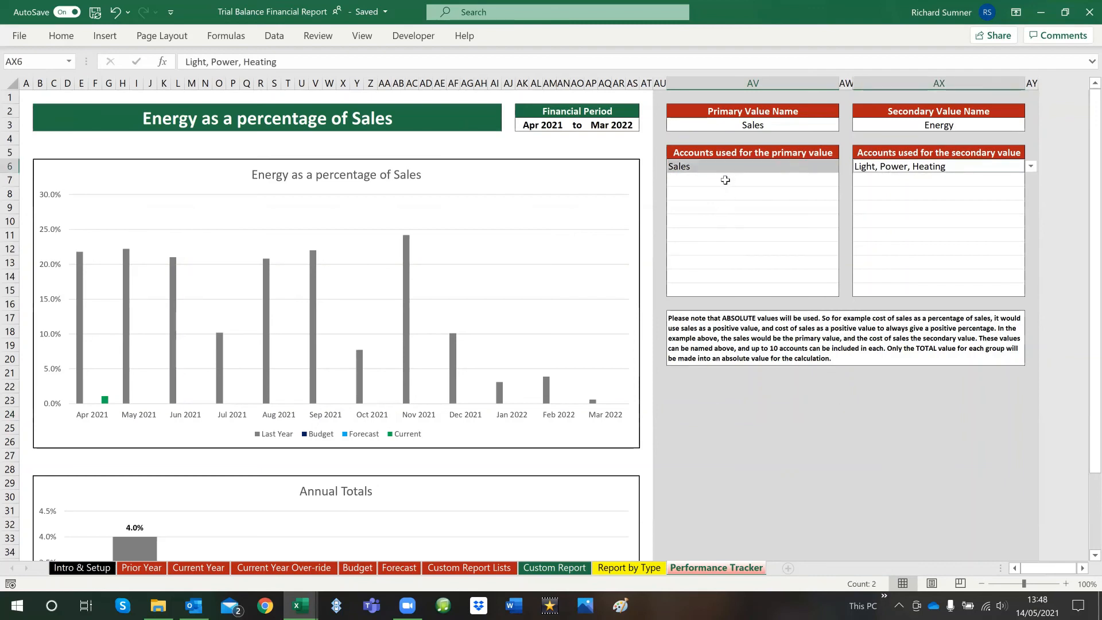
left_click_drag(715, 287, 715, 168)
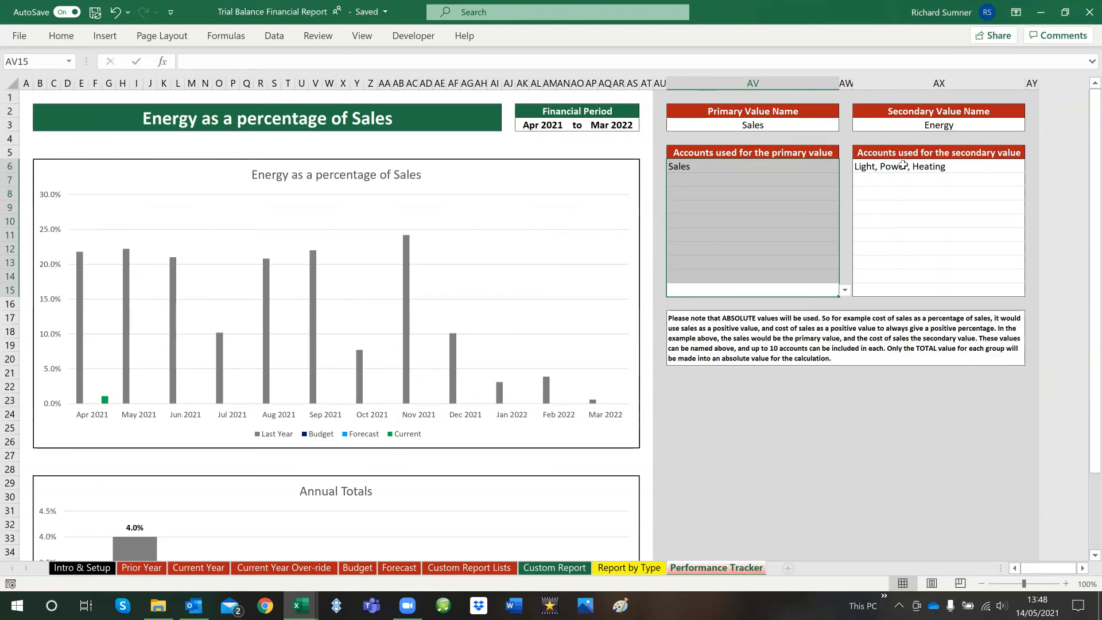
left_click_drag(904, 166, 892, 290)
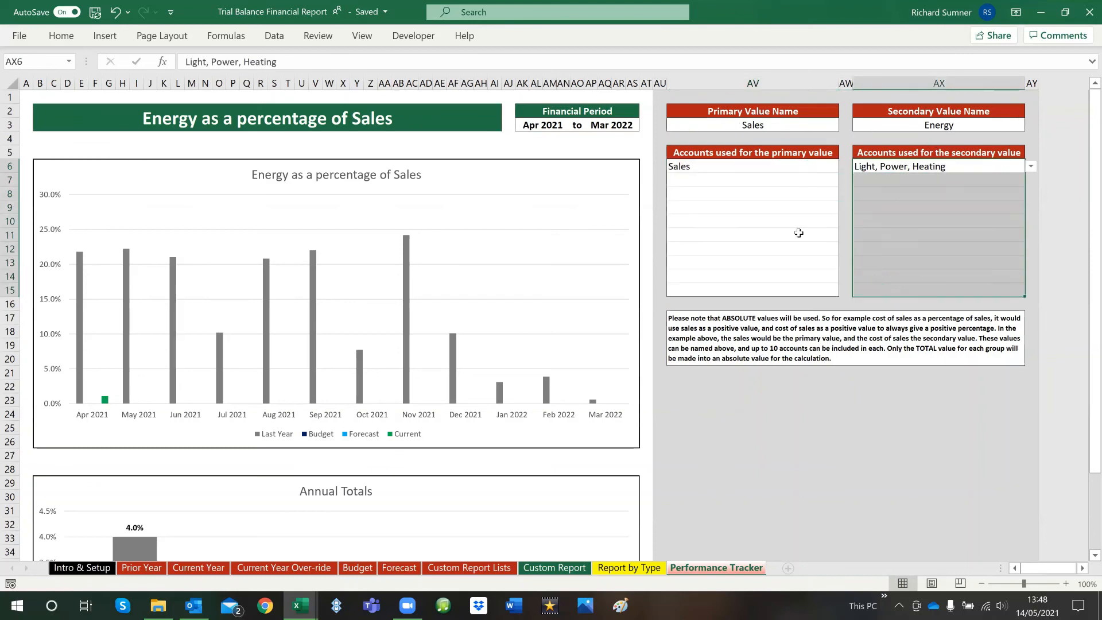
Clear the primary and secondary value names and their chosen accounts, and return to cell A1
left_click(758, 170)
left_click(864, 167, "ctrl")
left_click(880, 126, "ctrl")
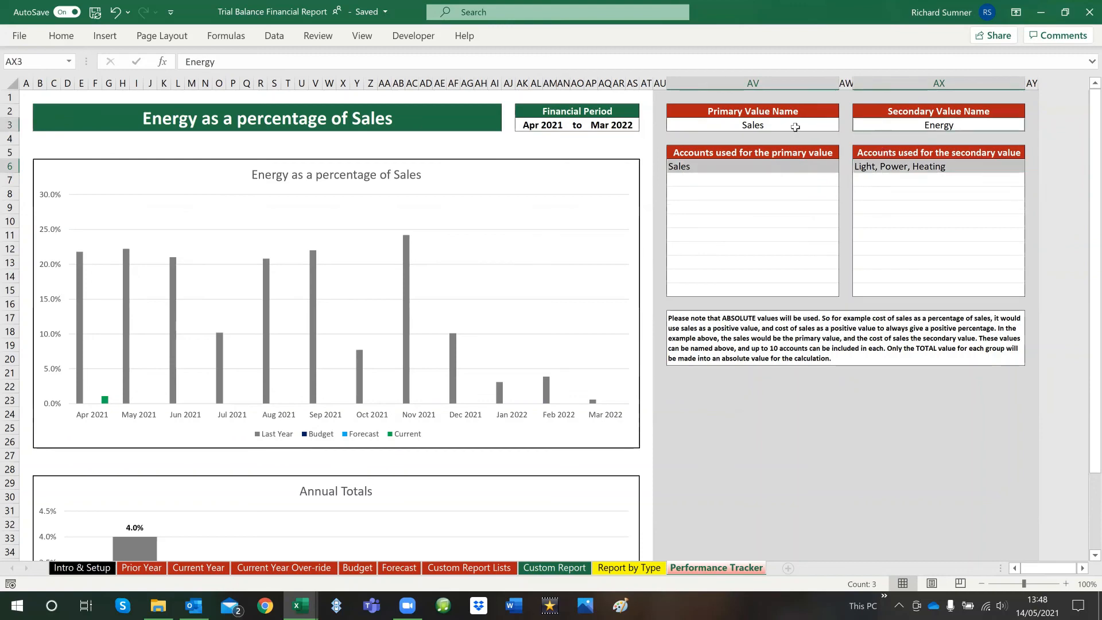
left_click(796, 127, "ctrl")
right_click(797, 127)
left_click(852, 313)
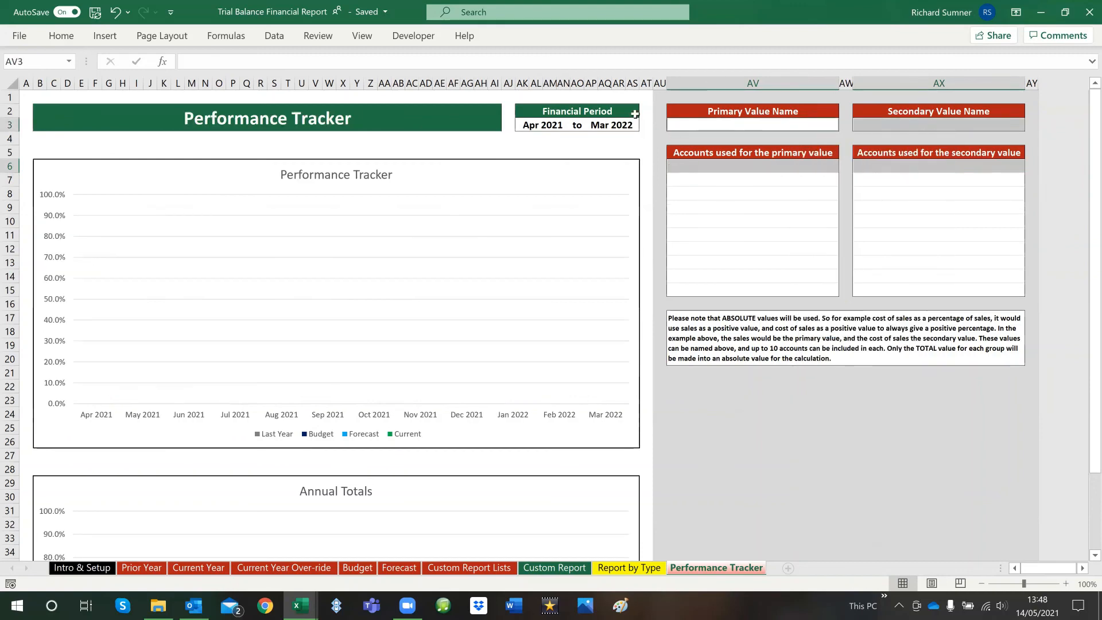
left_click(621, 97)
key("ctrl+Home")
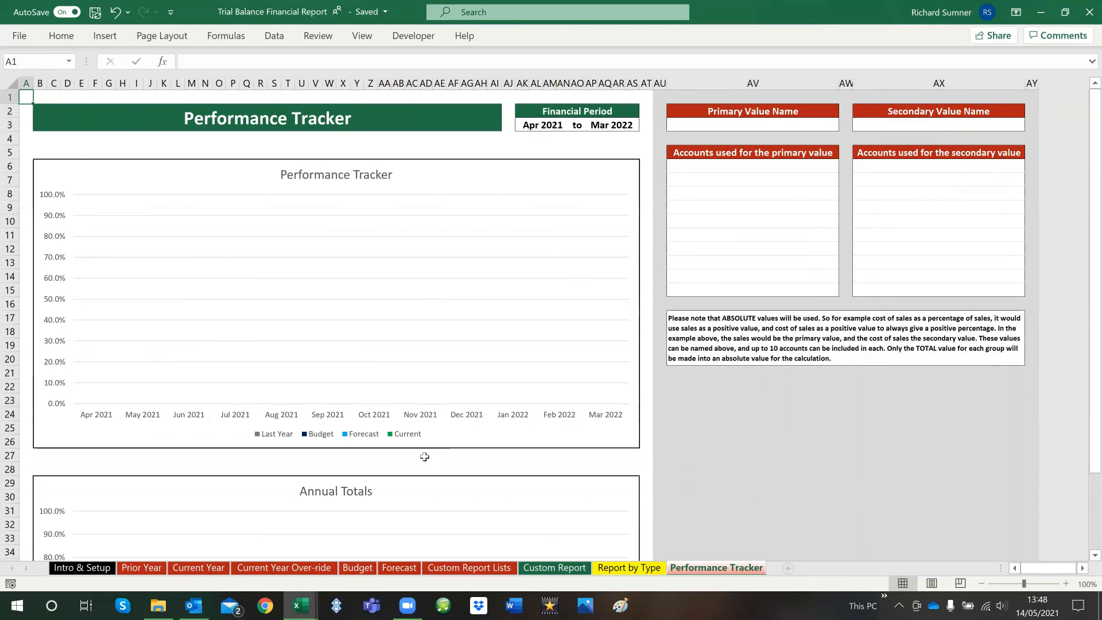
Look over the Intro & Setup, Custom Report, Report by Type, Performance Tracker and Custom Report Lists sheets, ending on Intro & Setup
left_click(96, 569)
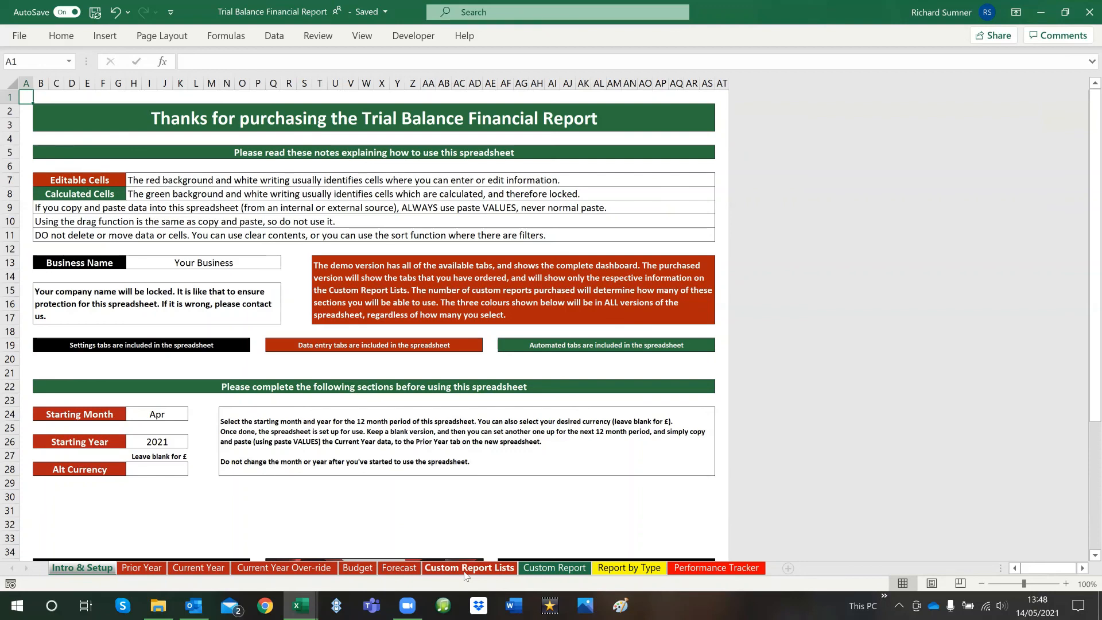
left_click(552, 568)
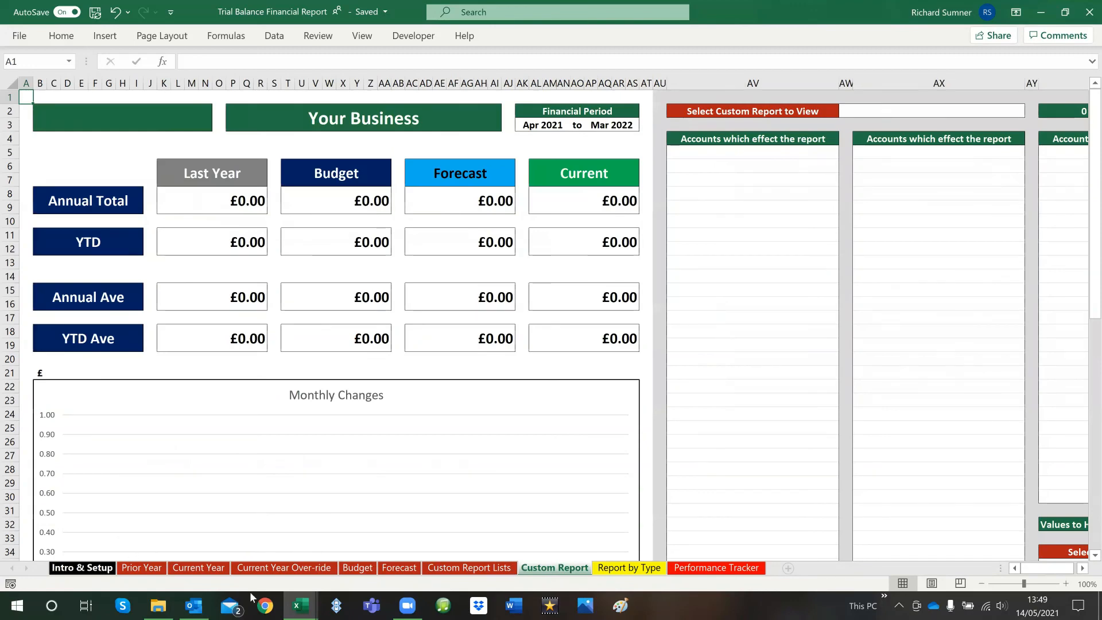
left_click(628, 568)
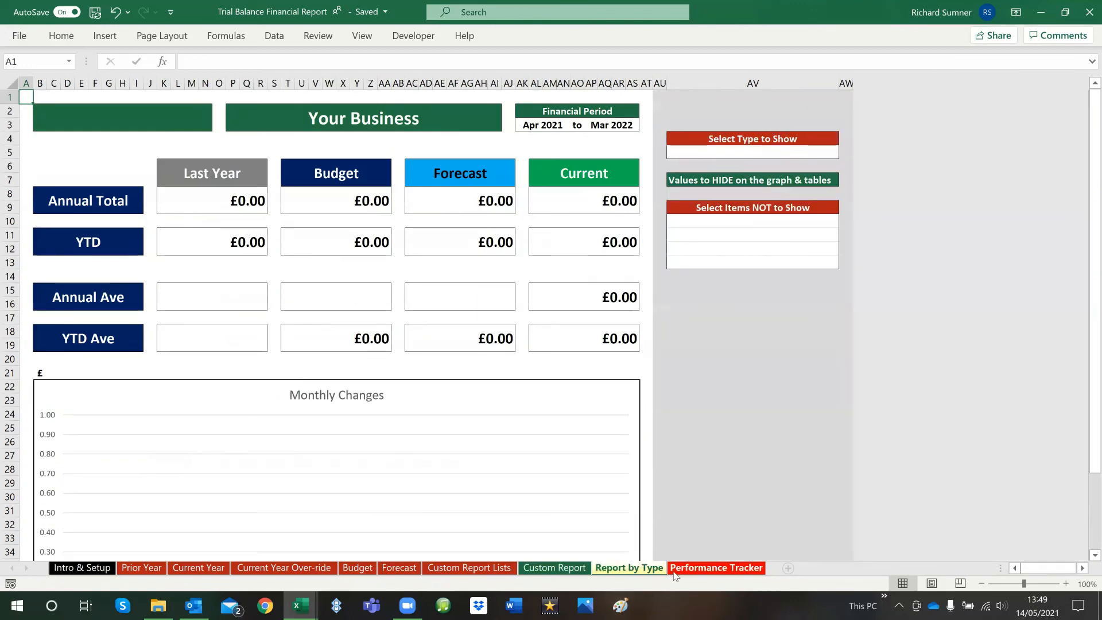
left_click(676, 570)
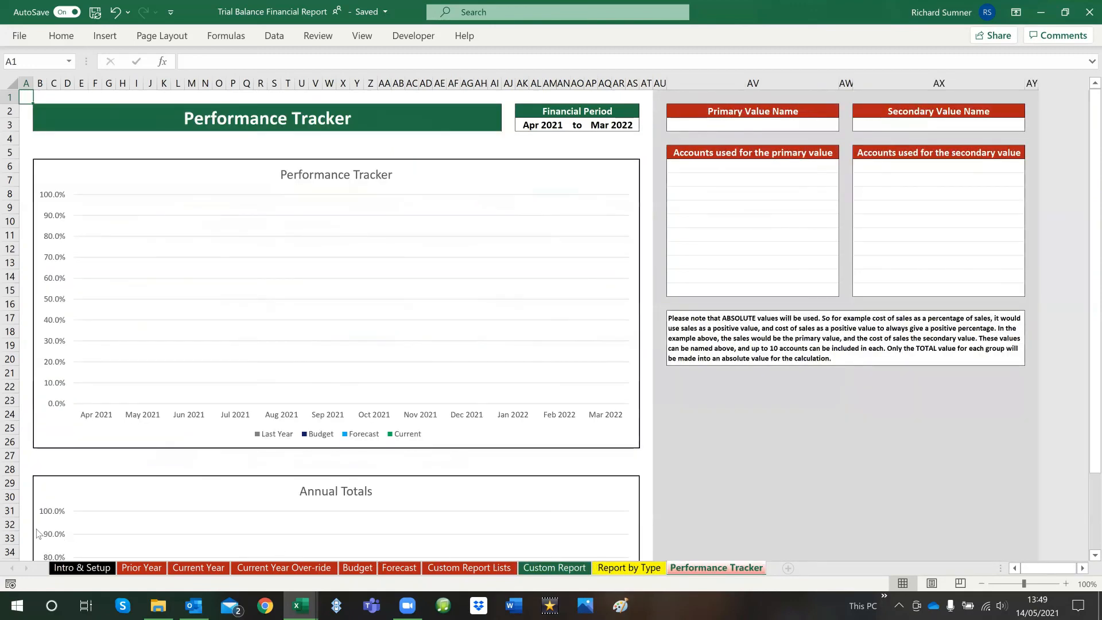
left_click(64, 568)
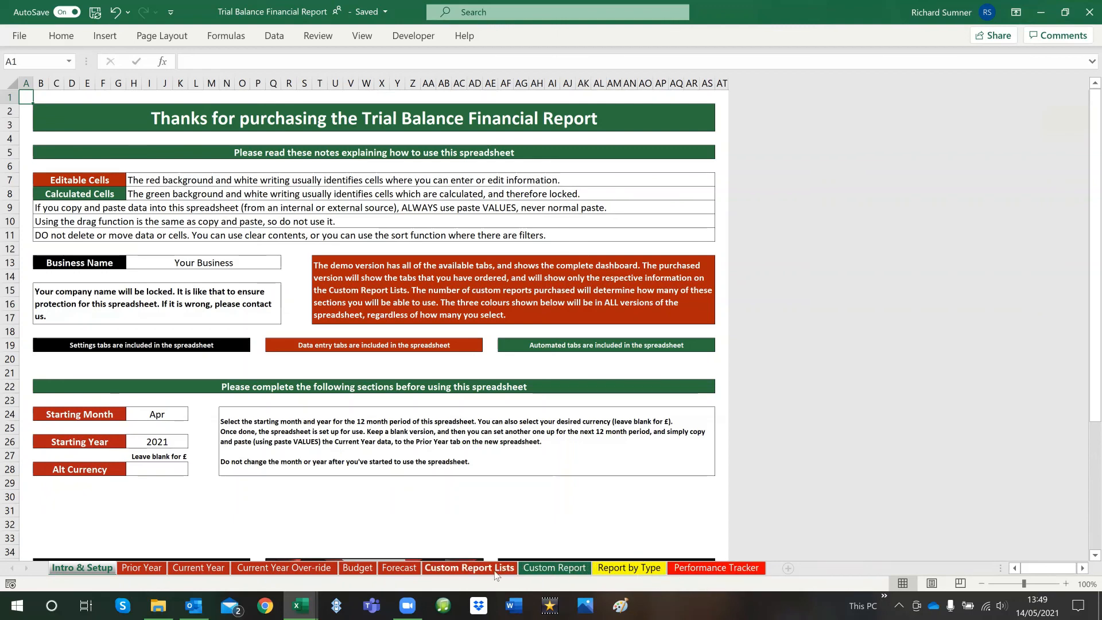
left_click(469, 568)
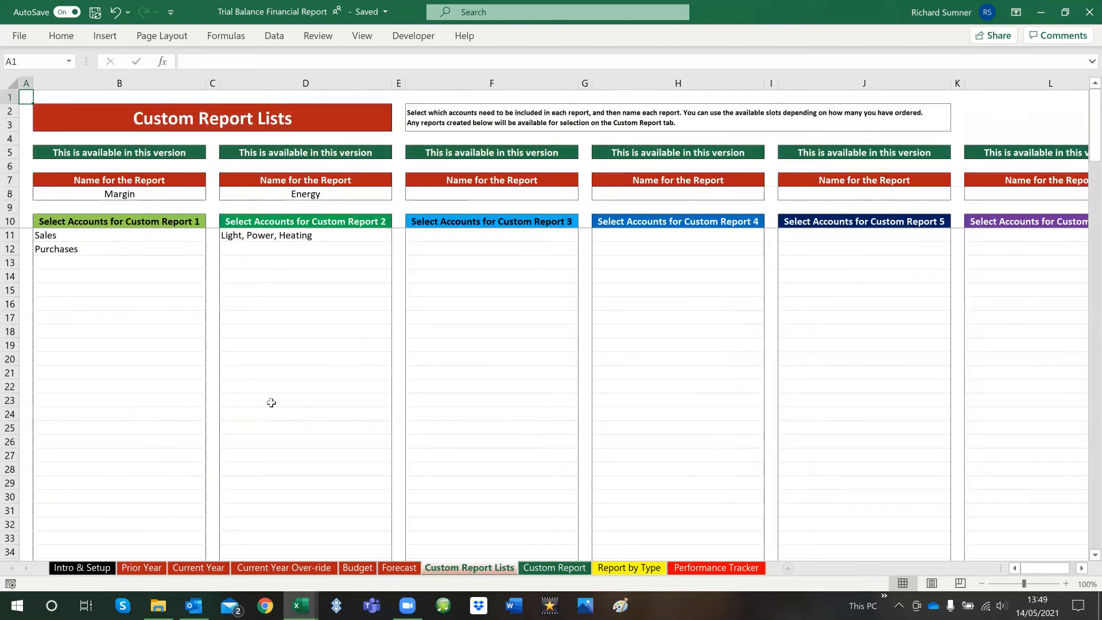
left_click(81, 568)
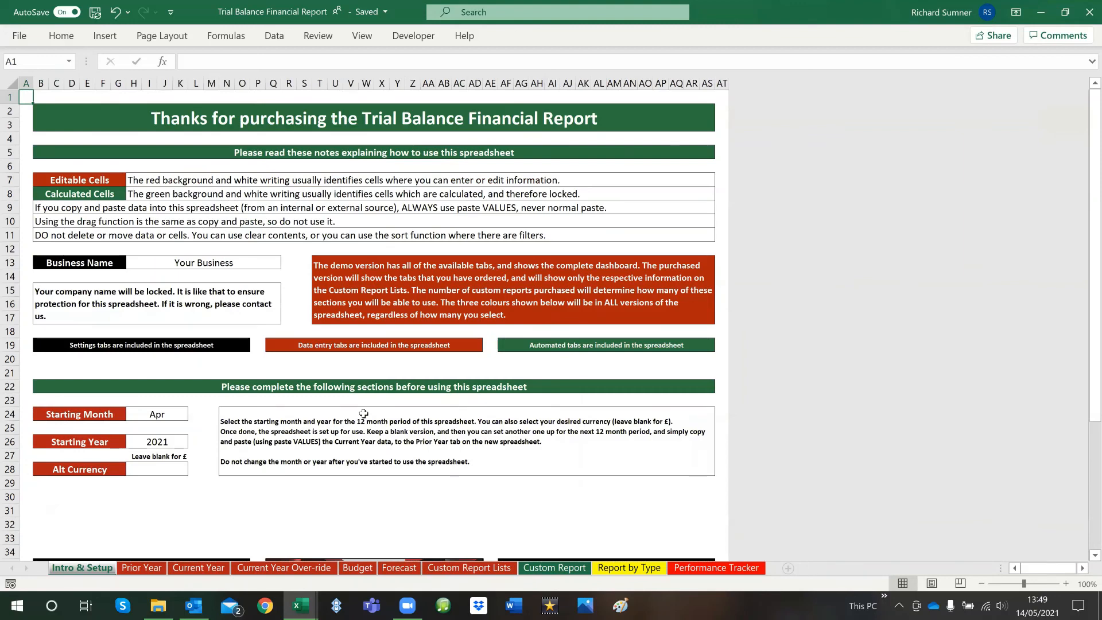